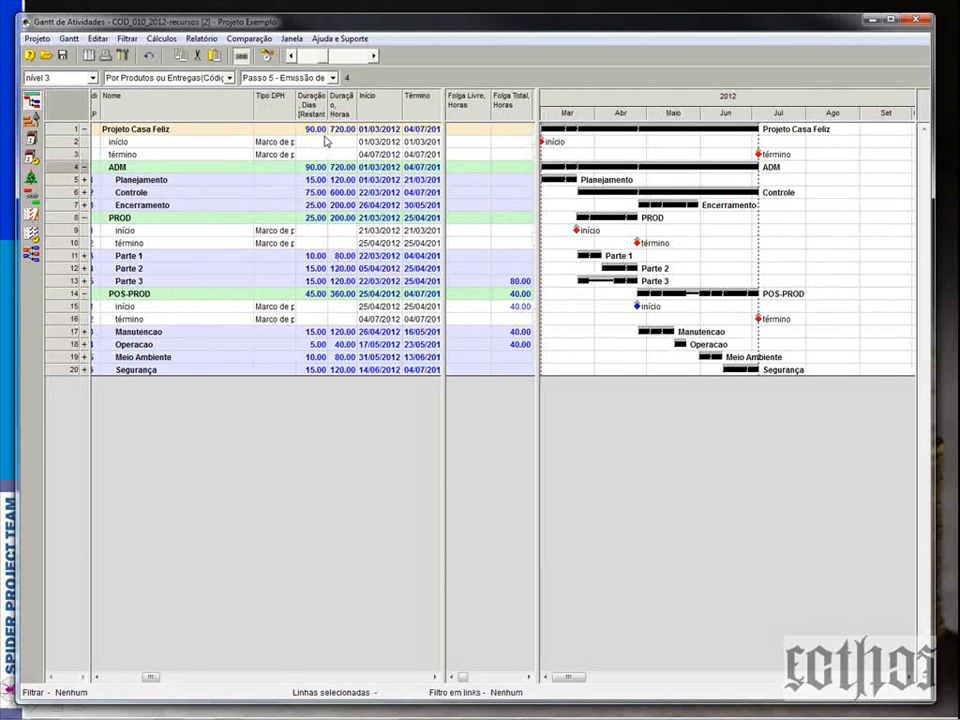
# Step: Start a general diagram for the Projeto Casa Feliz phase using the Custo cost component, with the cumulative option off
pyautogui.click(333, 78)
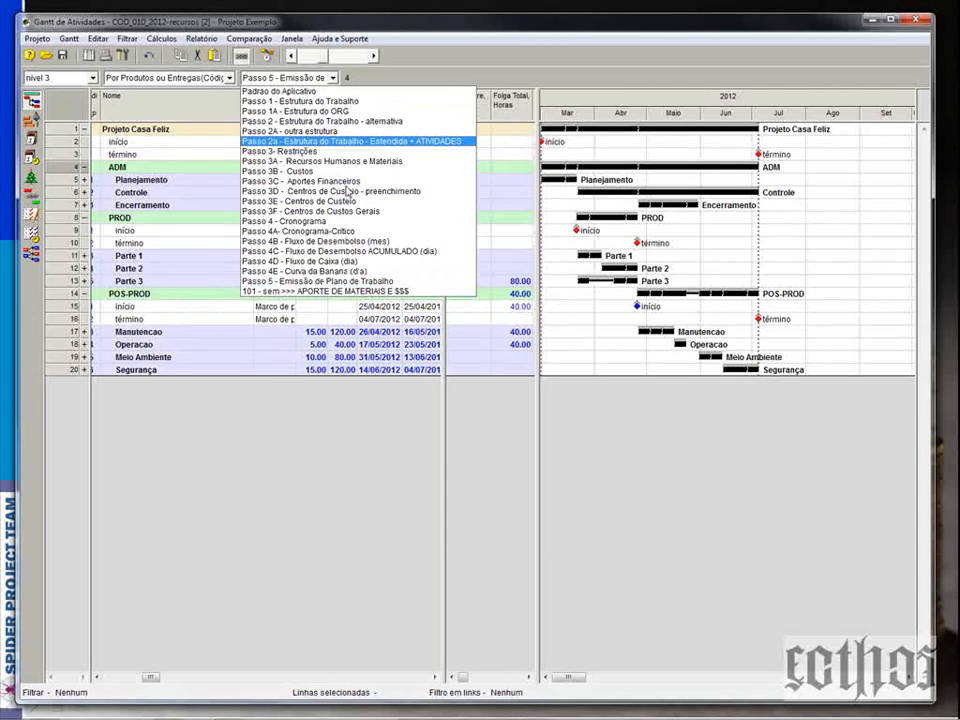
pyautogui.click(80, 136)
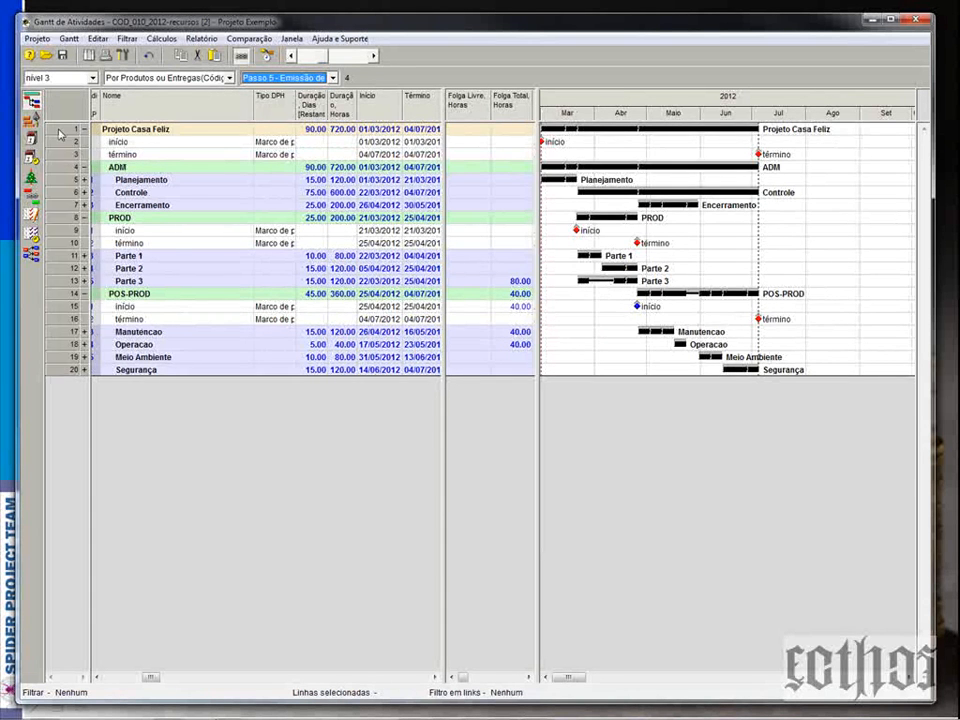
pyautogui.rightClick(60, 133)
pyautogui.moveTo(230, 187)
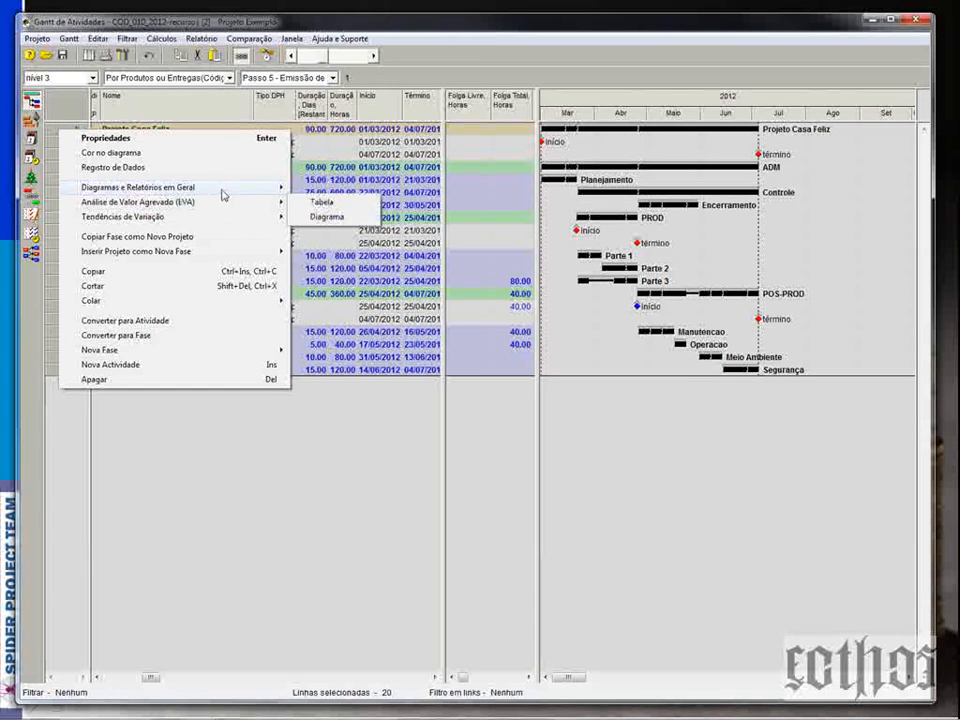
pyautogui.click(324, 207)
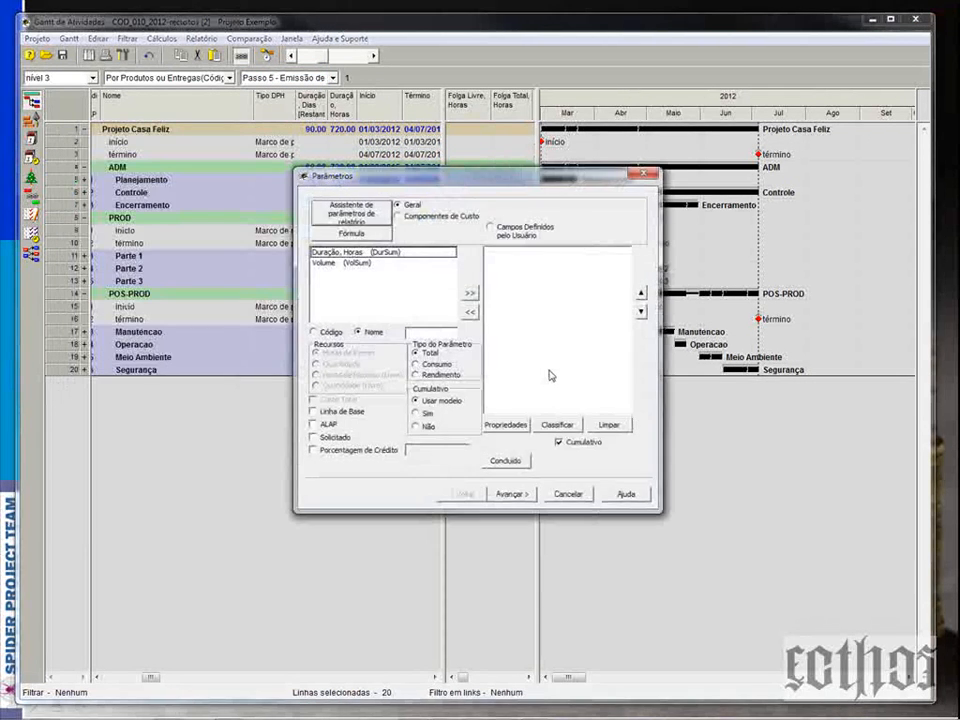
pyautogui.click(398, 216)
pyautogui.click(377, 253)
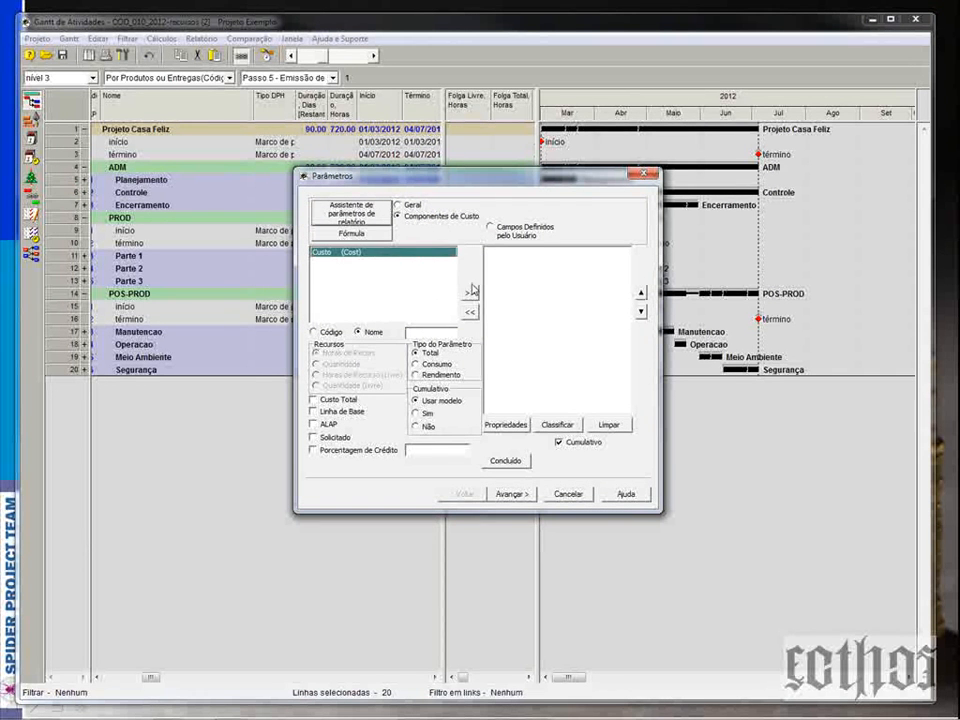
pyautogui.click(469, 293)
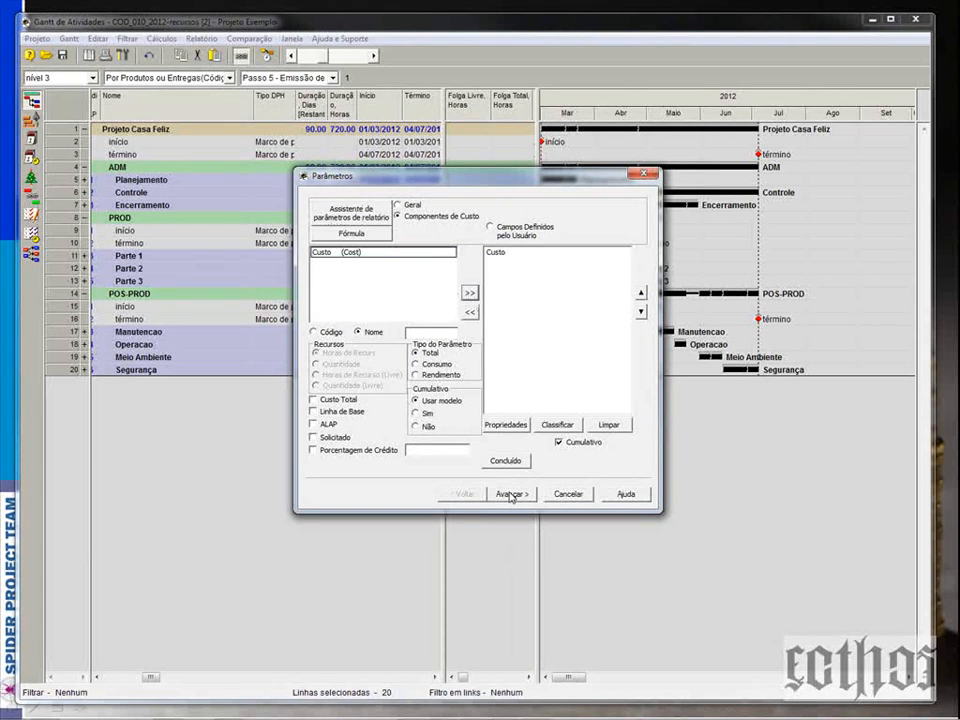
pyautogui.click(558, 442)
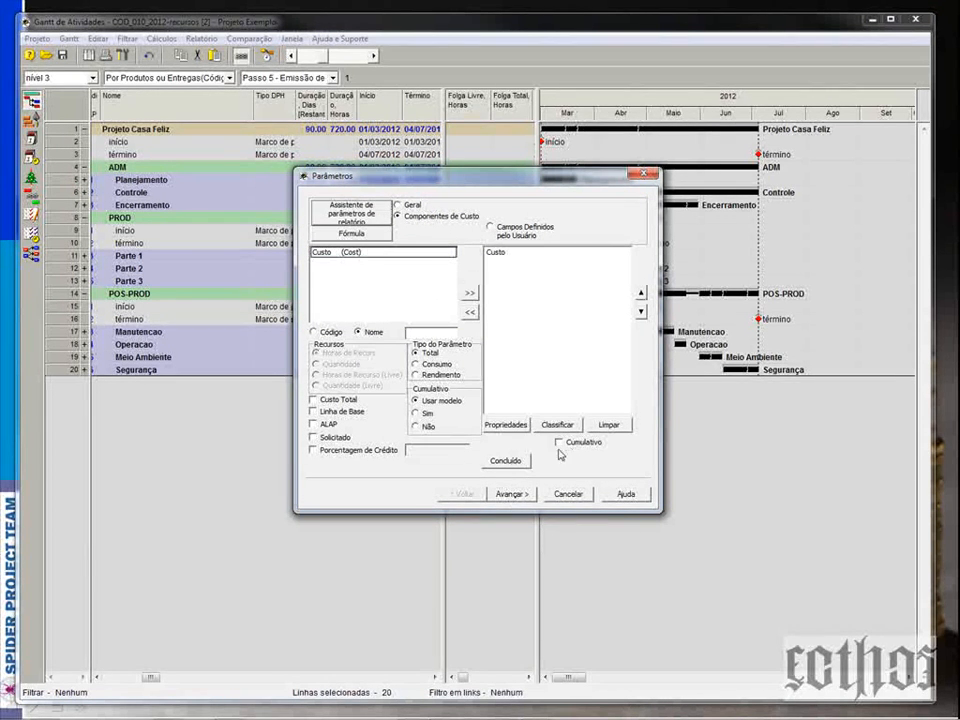
pyautogui.click(516, 494)
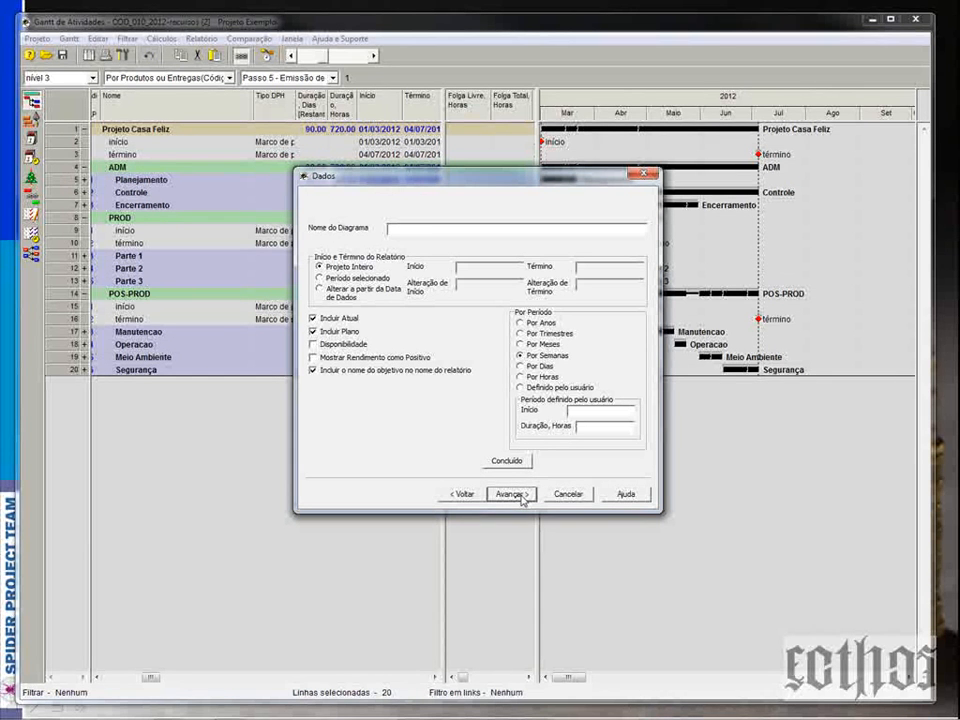
# Step: Name the diagram "custo periodo a periodo" and set its data to weekly periods
pyautogui.write('custo periodo a periodo')
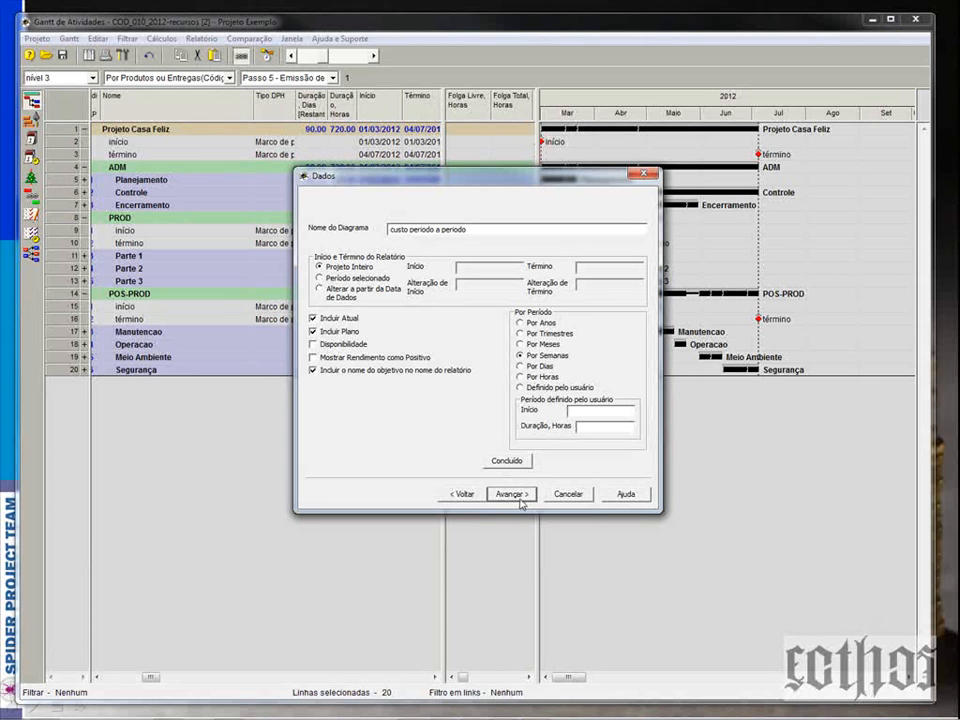
pyautogui.click(535, 347)
pyautogui.click(511, 494)
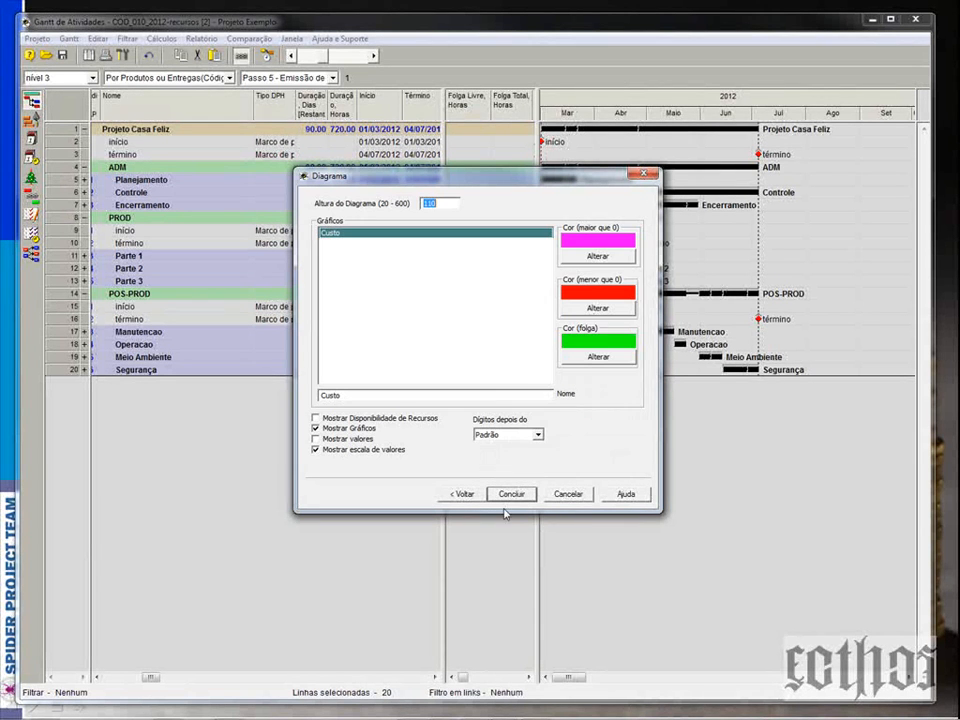
# Step: Set the Custo graph's colour for values above zero to dark blue, enable displaying values, and create the diagram
pyautogui.click(582, 259)
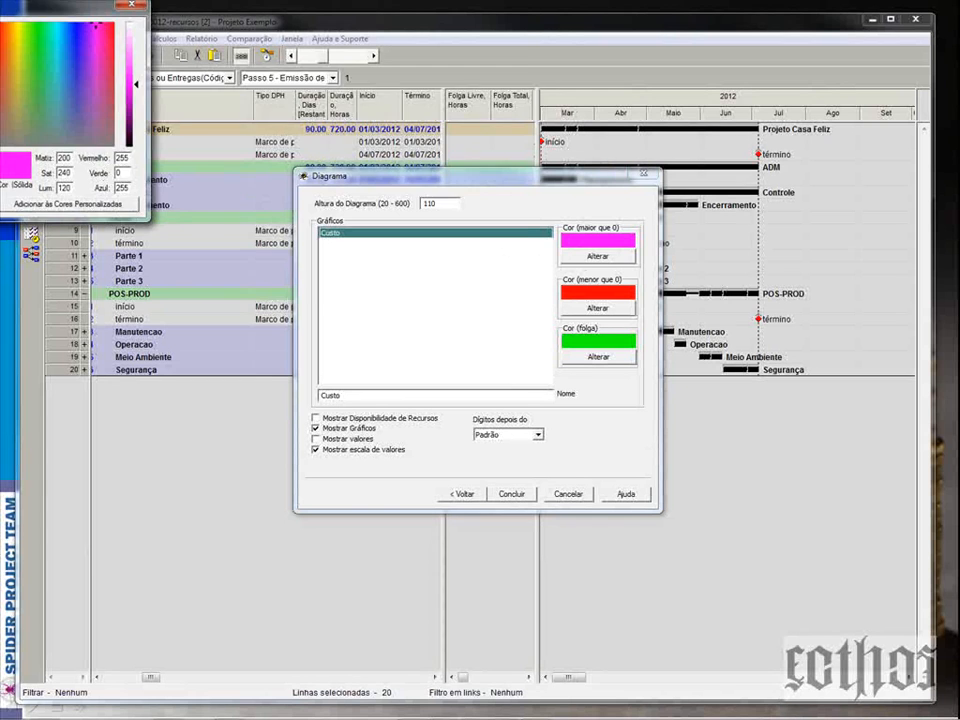
pyautogui.moveTo(4, 5); pyautogui.dragTo(377, 78)
pyautogui.click(295, 142)
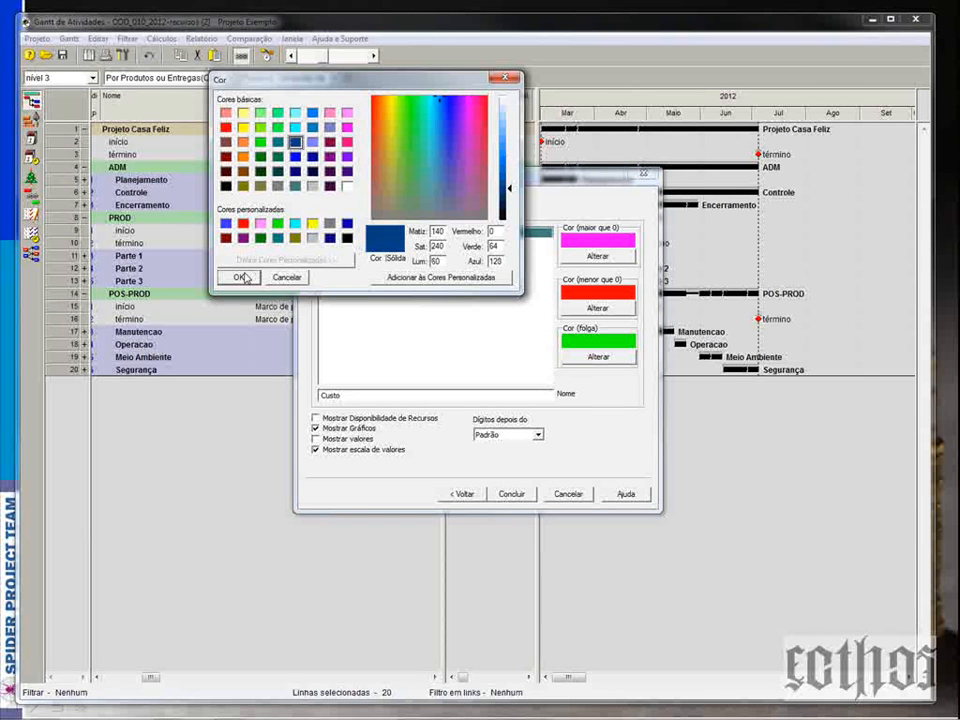
pyautogui.click(238, 277)
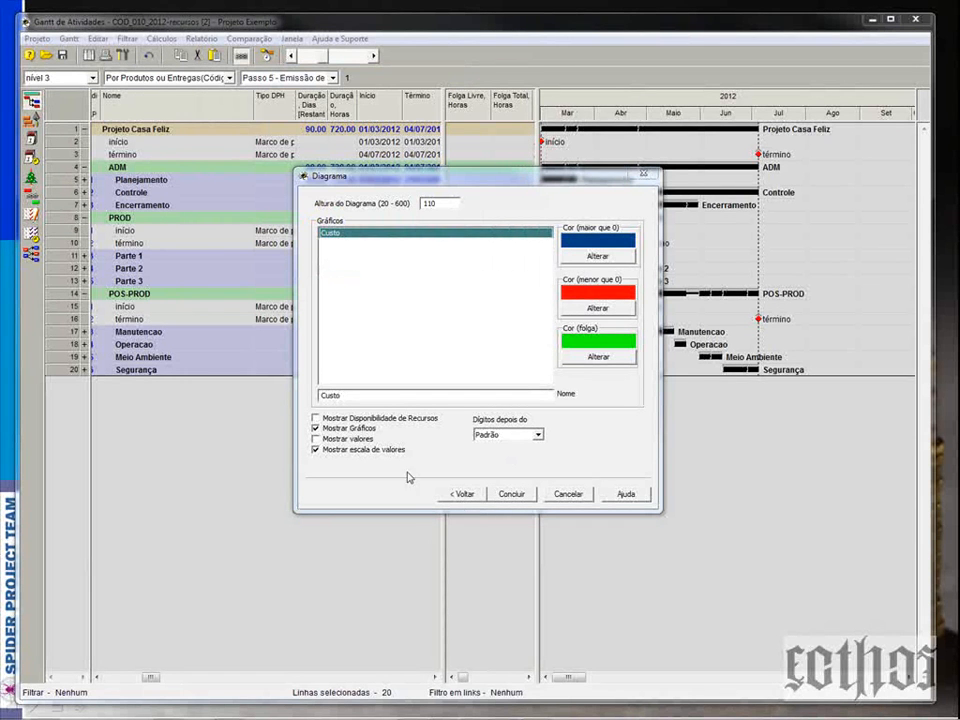
pyautogui.click(316, 438)
pyautogui.click(516, 496)
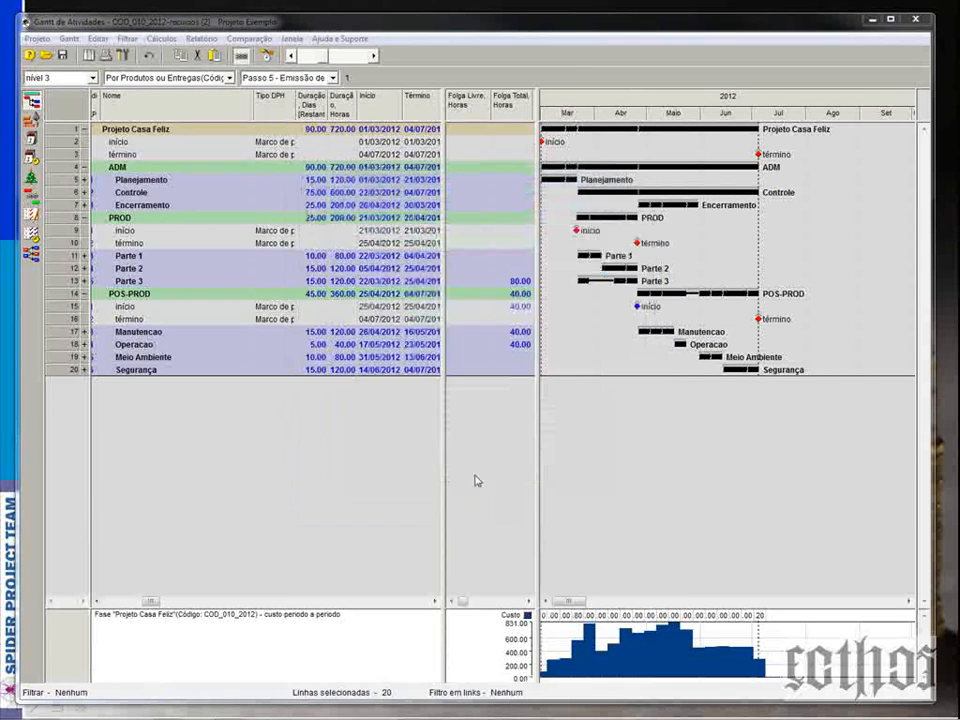
# Step: Narrow both table panes to widen the Gantt chart and fit the entire project into its timescale
pyautogui.moveTo(439, 428); pyautogui.dragTo(260, 398)
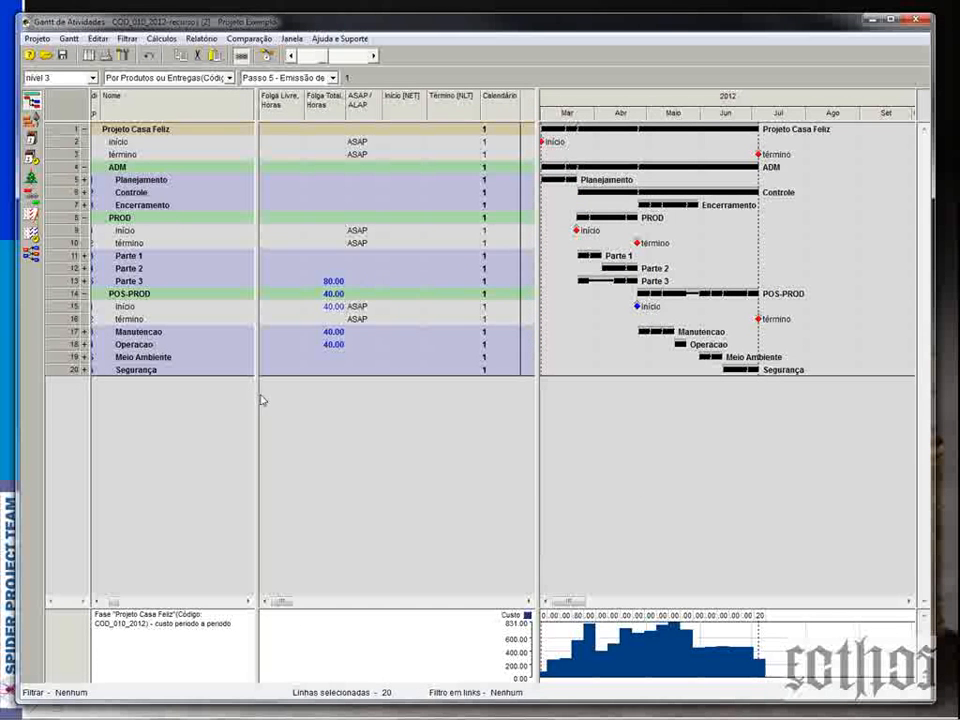
pyautogui.moveTo(537, 340); pyautogui.dragTo(313, 352)
pyautogui.rightClick(469, 98)
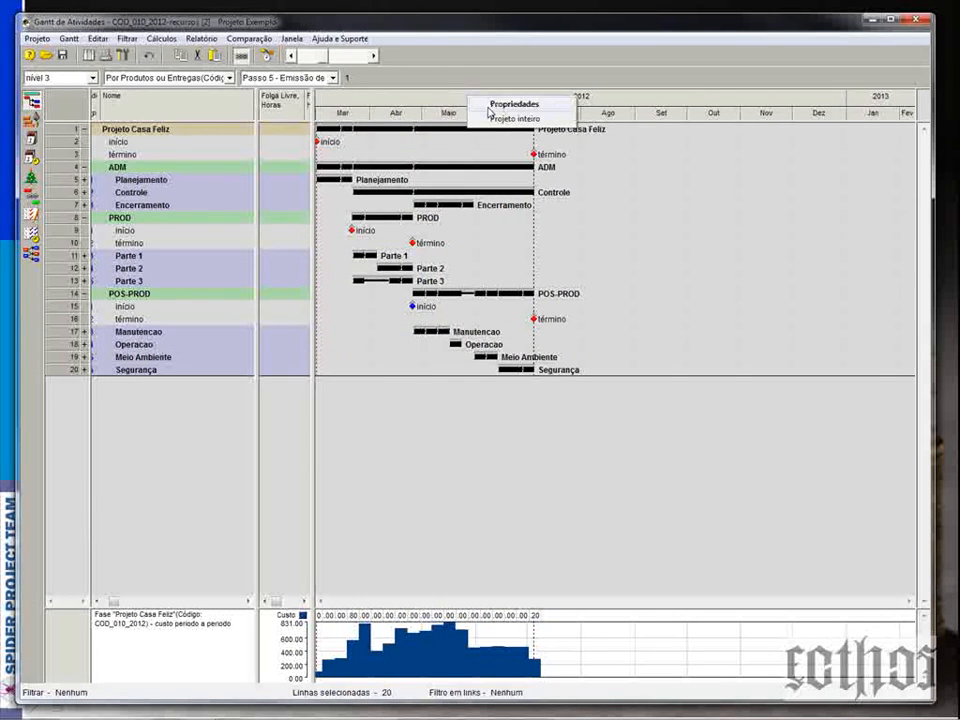
pyautogui.click(487, 119)
# Step: Show the remaining cost column for this project before the Folga Livre column
pyautogui.rightClick(290, 105)
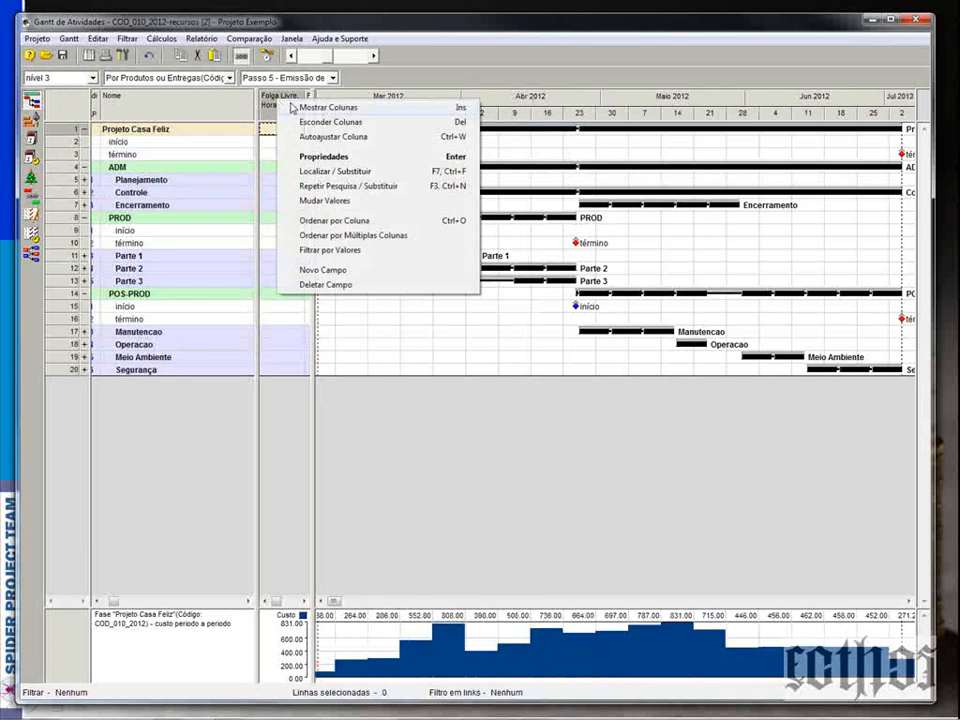
pyautogui.click(293, 106)
pyautogui.click(540, 140)
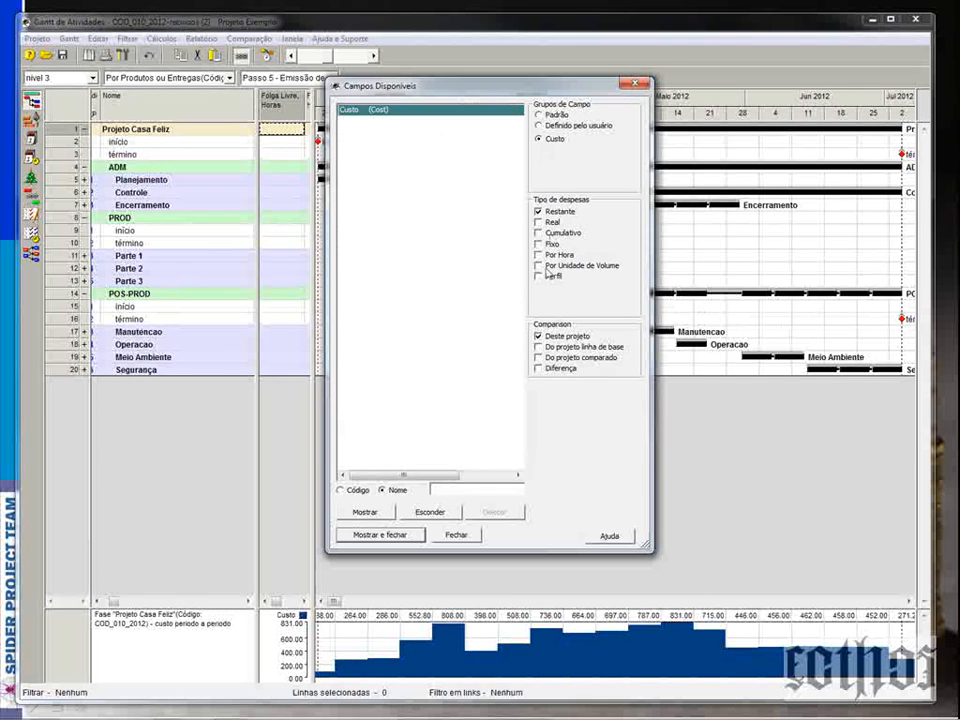
pyautogui.click(388, 536)
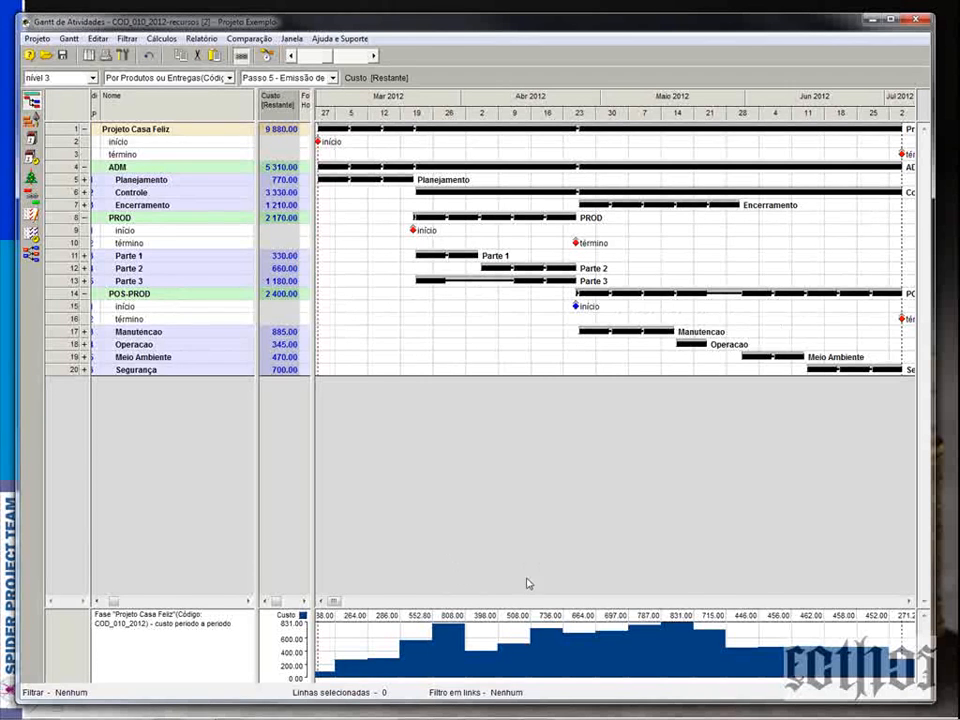
# Step: Increase the height of the "custo periodo a periodo" diagram through its properties
pyautogui.rightClick(538, 622)
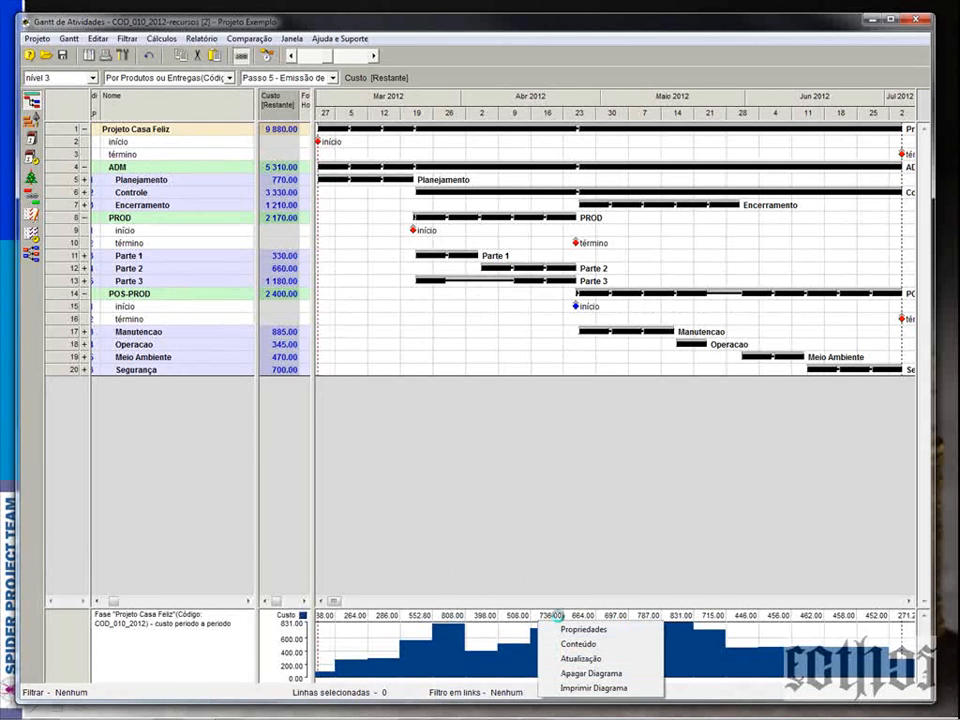
pyautogui.click(558, 627)
pyautogui.press('Return')
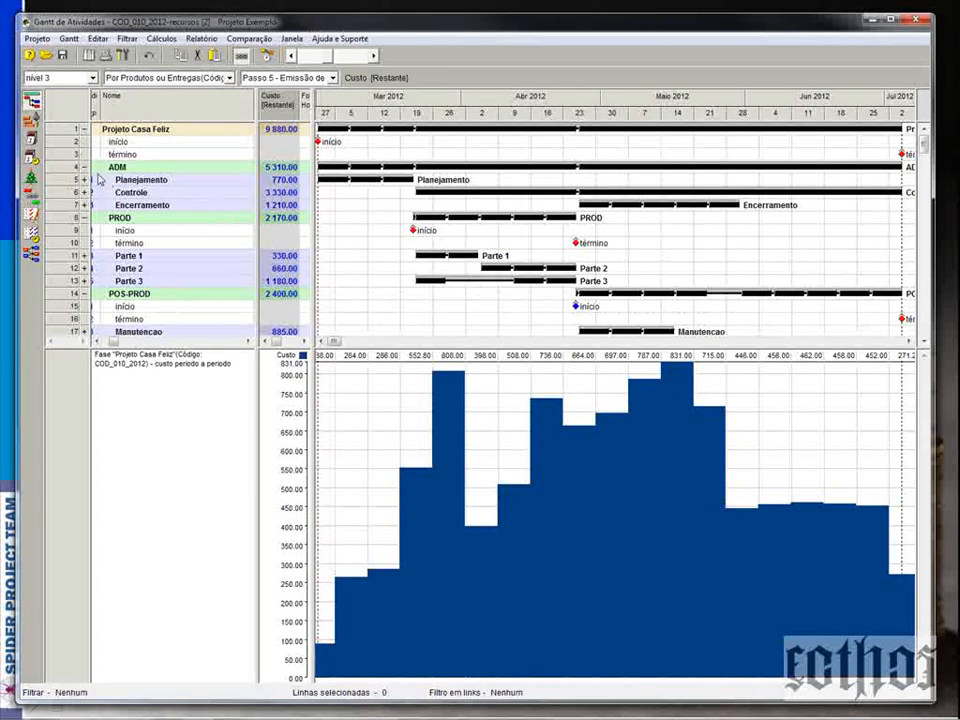
# Step: Collapse the PROD, POS-PROD and ADM phases in the activity table
pyautogui.click(85, 218)
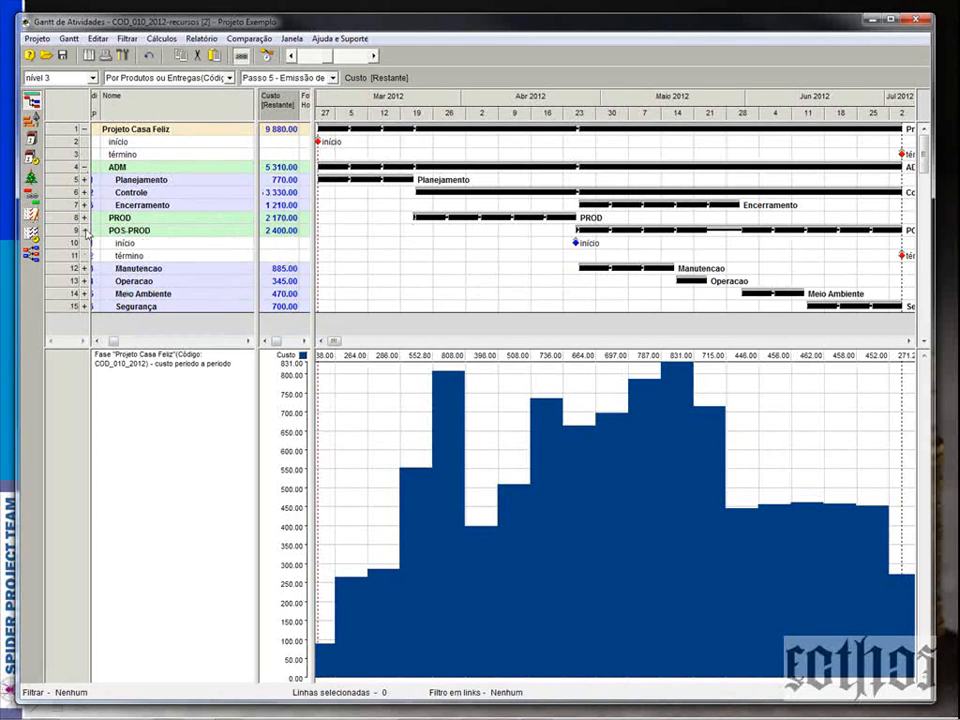
pyautogui.click(85, 231)
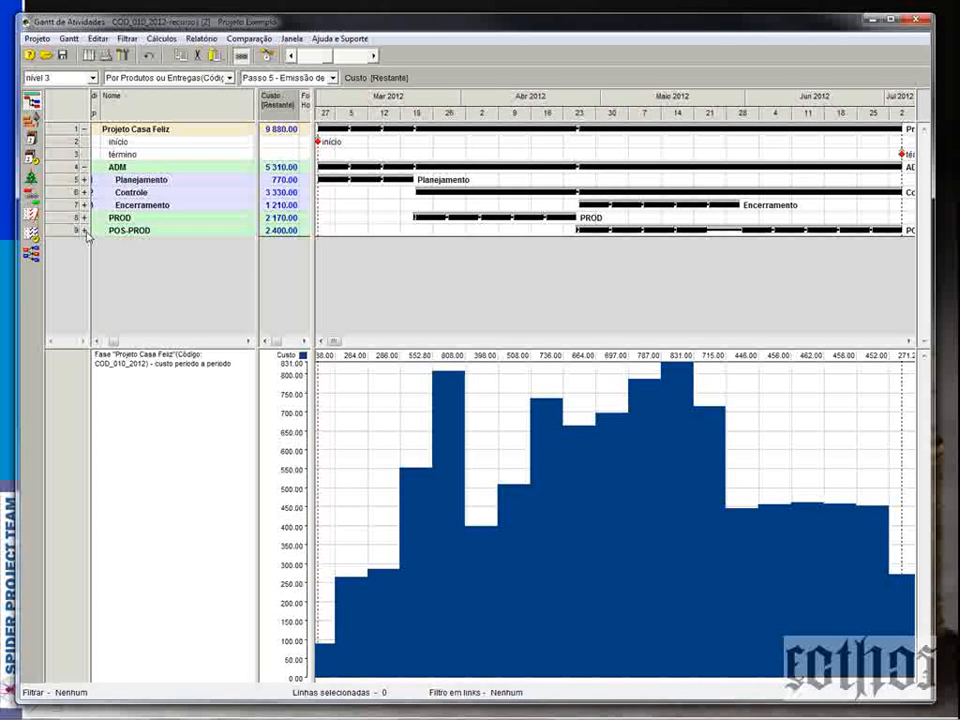
pyautogui.doubleClick(62, 170)
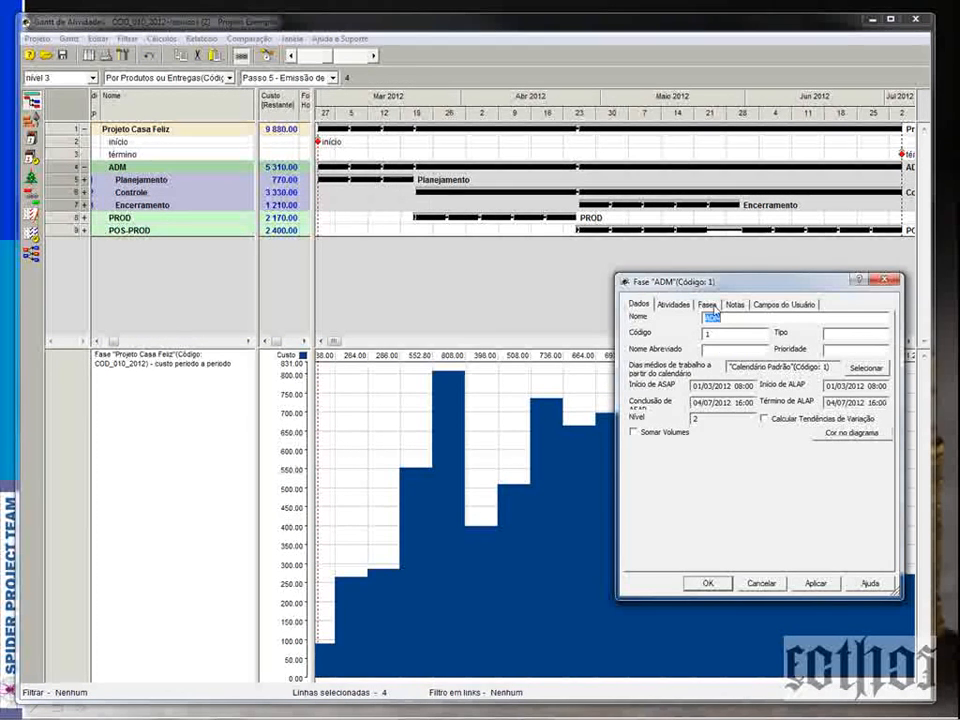
pyautogui.click(884, 280)
pyautogui.click(84, 167)
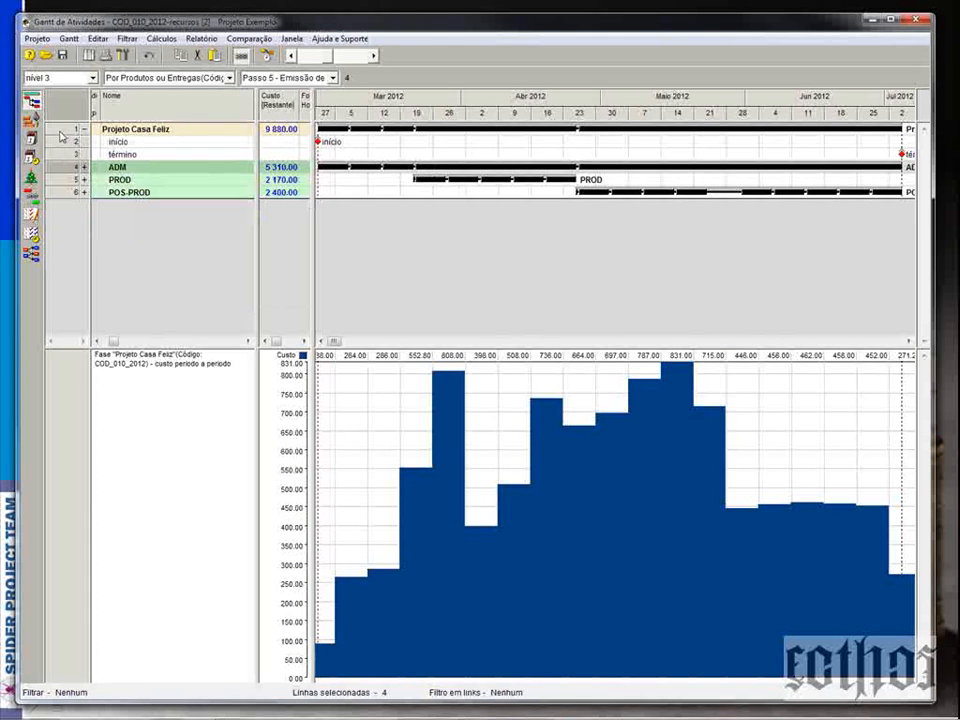
# Step: Add a new phase under Projeto Casa Feliz and name it "financiamento"
pyautogui.doubleClick(62, 128)
pyautogui.click(707, 304)
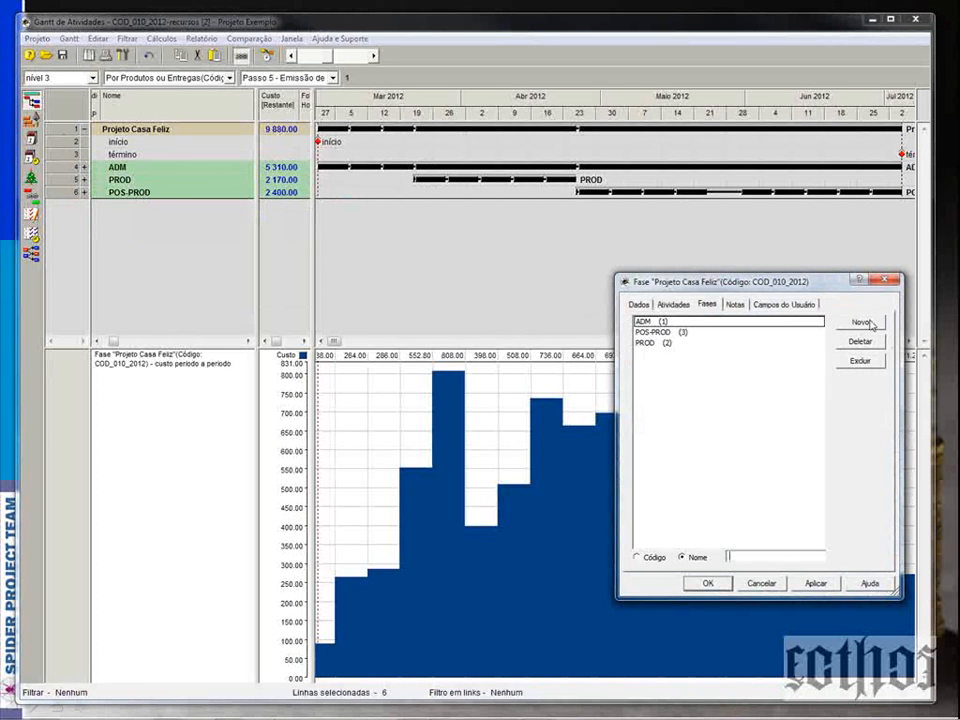
pyautogui.click(860, 321)
pyautogui.click(706, 583)
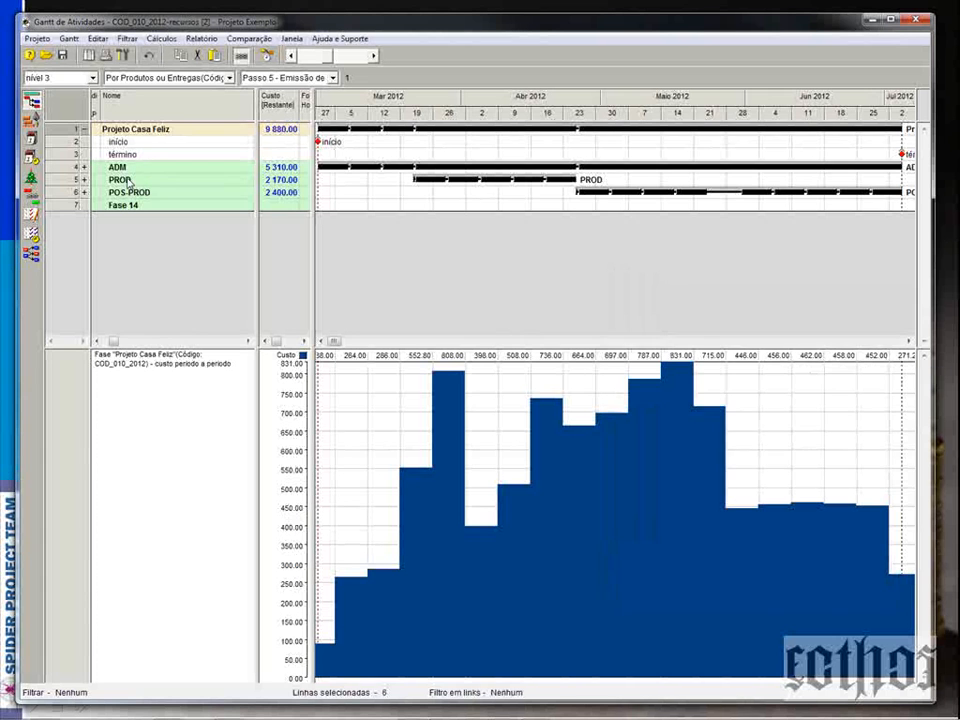
pyautogui.click(133, 205)
pyautogui.write('financiamento')
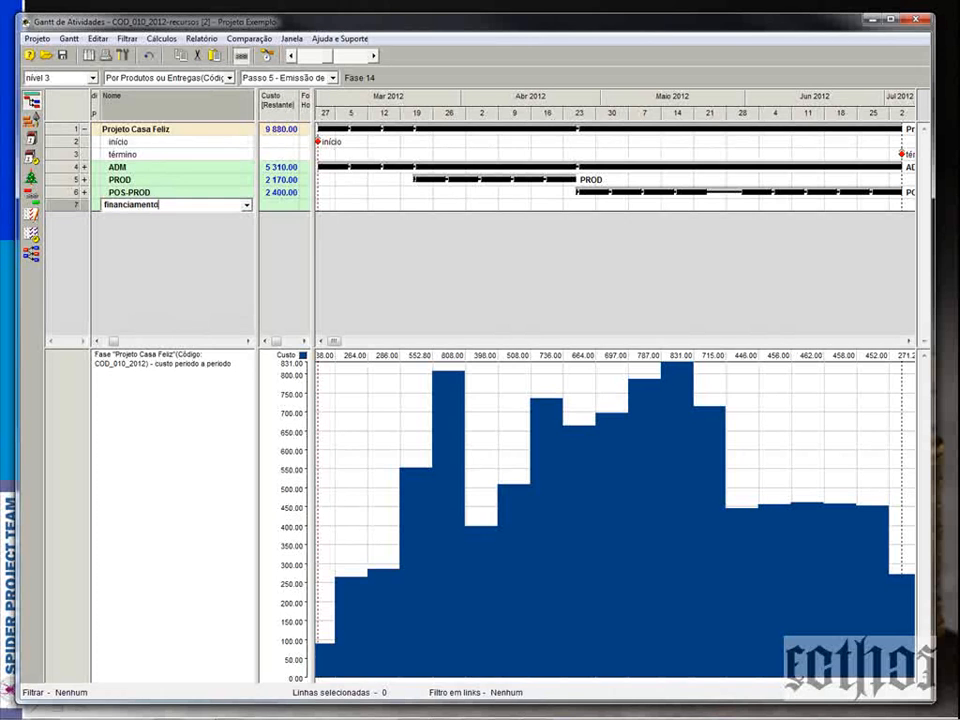
pyautogui.click(148, 156)
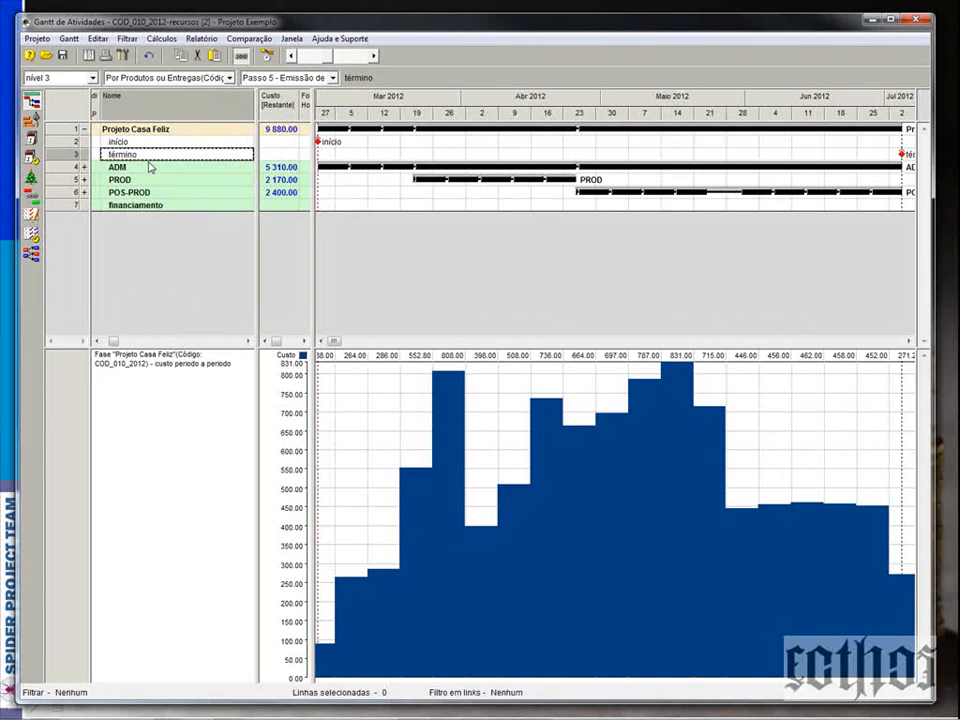
# Step: Move the financiamento phase above ADM so it is the first phase of Projeto Casa Feliz
pyautogui.click(80, 204)
pyautogui.keyDown('shift'); pyautogui.click(72, 131); pyautogui.keyUp('shift')
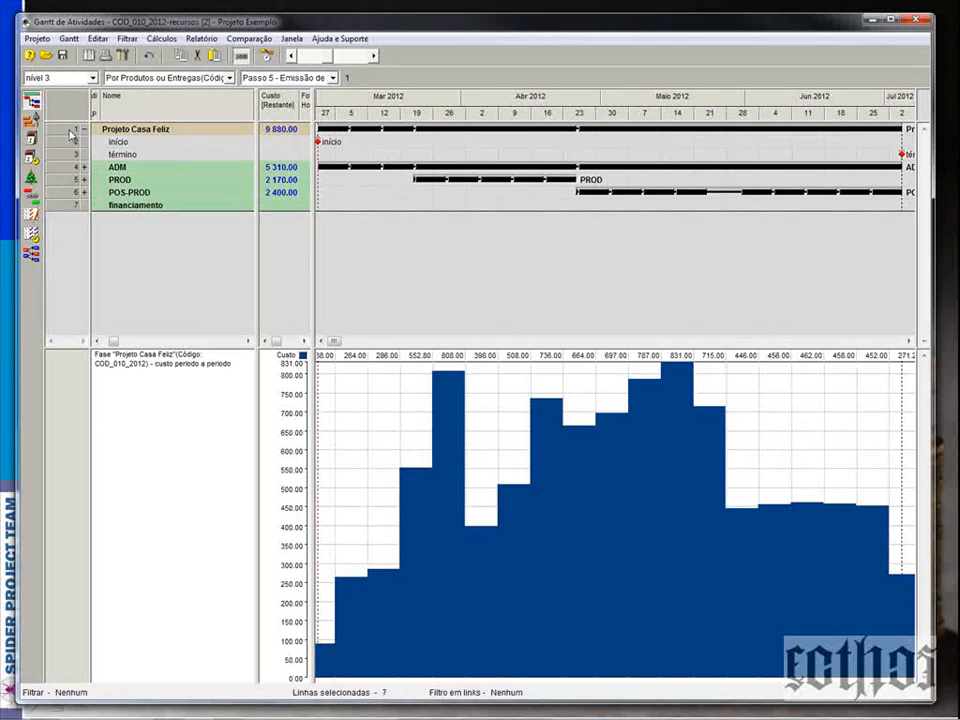
pyautogui.moveTo(70, 134); pyautogui.dragTo(71, 135)
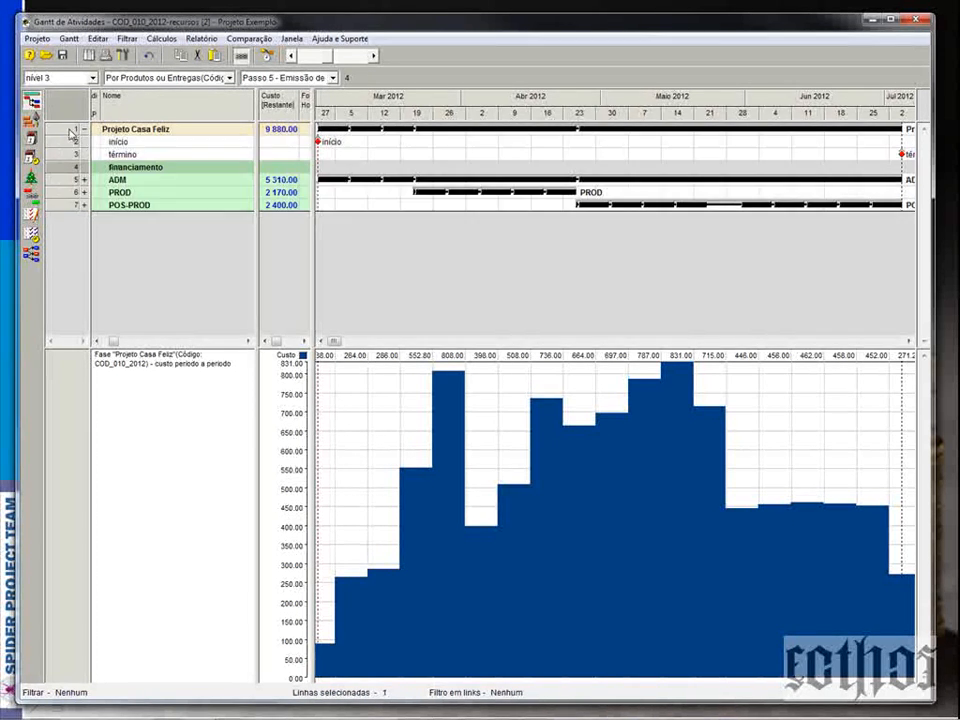
pyautogui.click(132, 195)
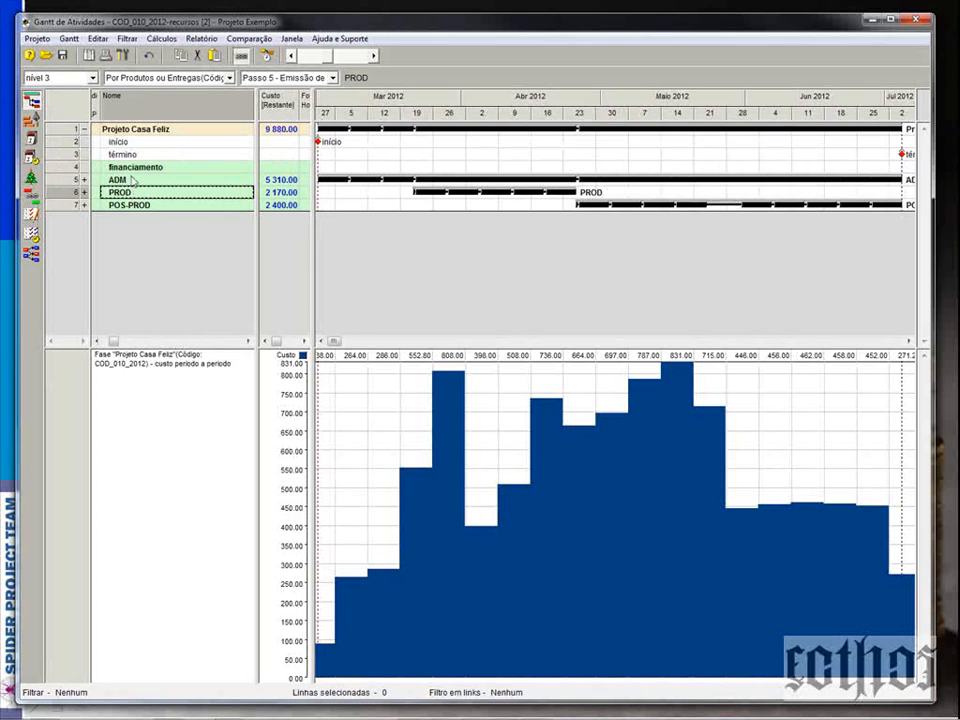
# Step: Add four new activities to the financiamento phase
pyautogui.click(73, 168)
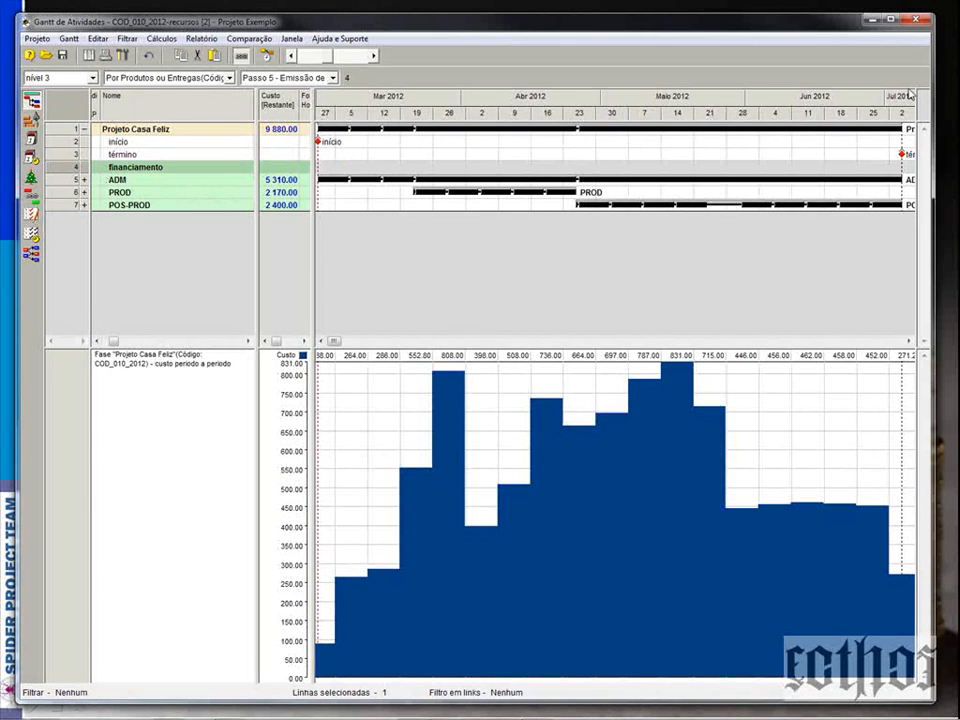
pyautogui.click(84, 172)
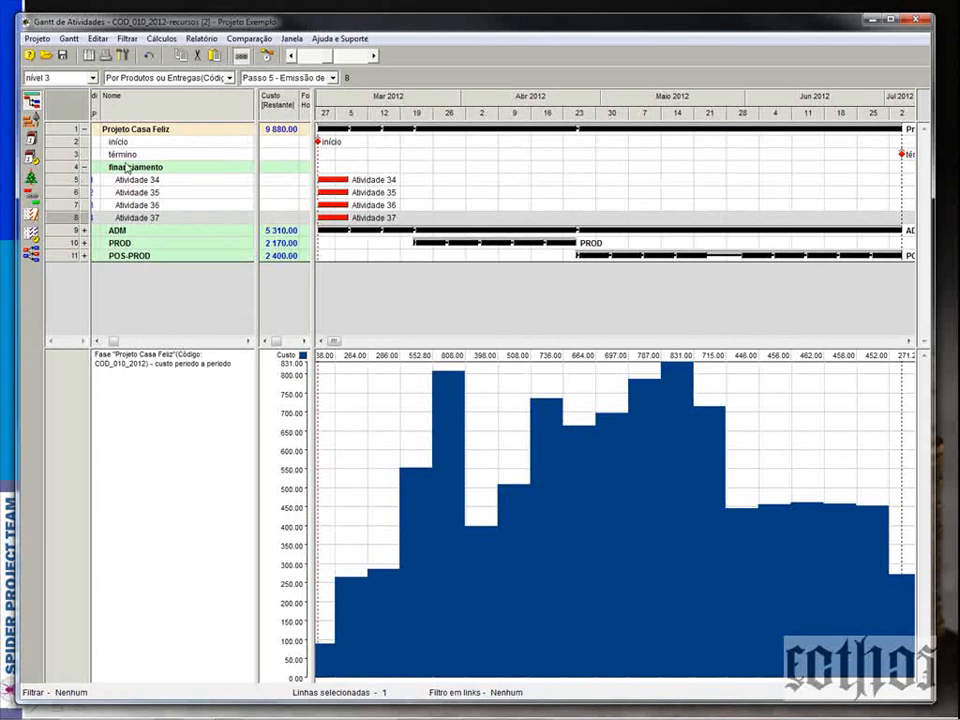
# Step: Rename the first activity of the financiamento phase as "aporte financeiro"
pyautogui.click(130, 180)
pyautogui.write('apo')
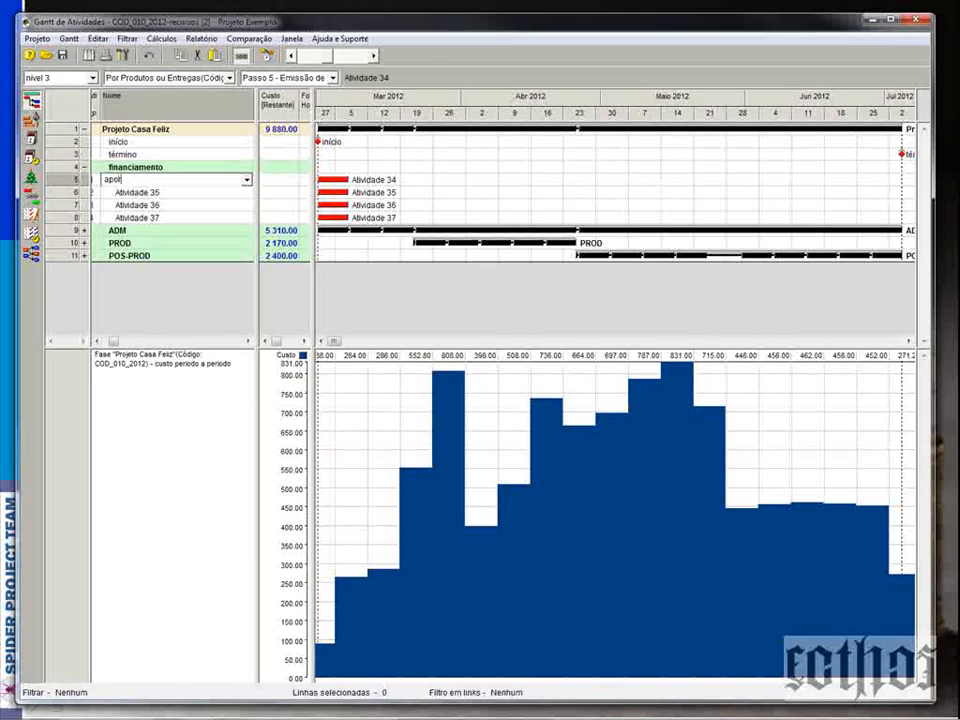
pyautogui.write('rte finance')
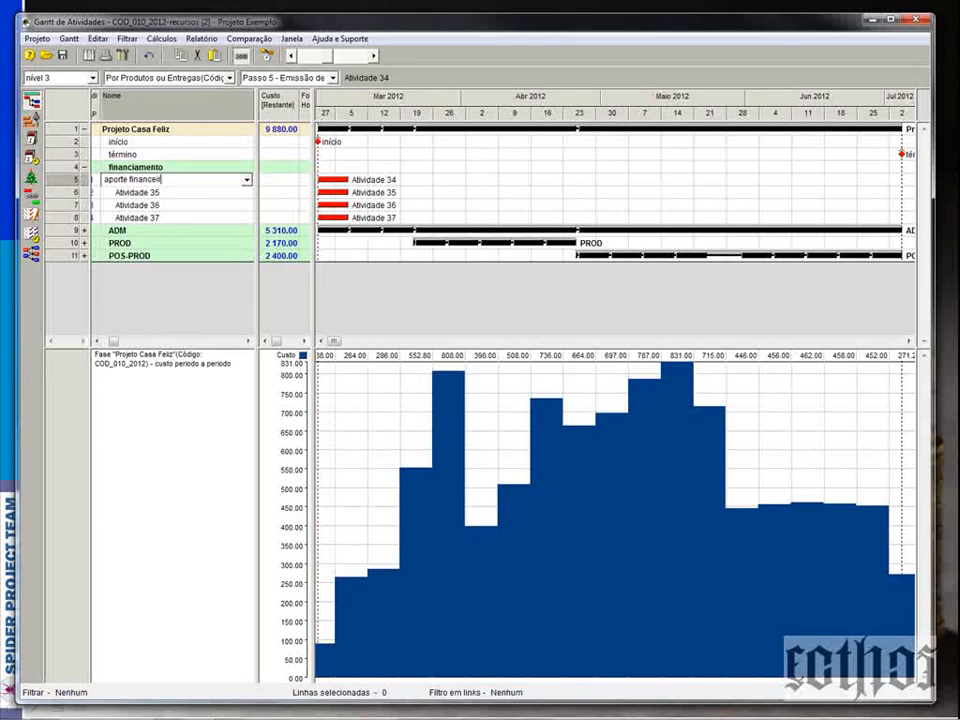
pyautogui.write('iro')
pyautogui.press('Return')
# Step: Copy the name "aporte financeiro" to the other three activities in the financiamento phase
pyautogui.click(160, 184)
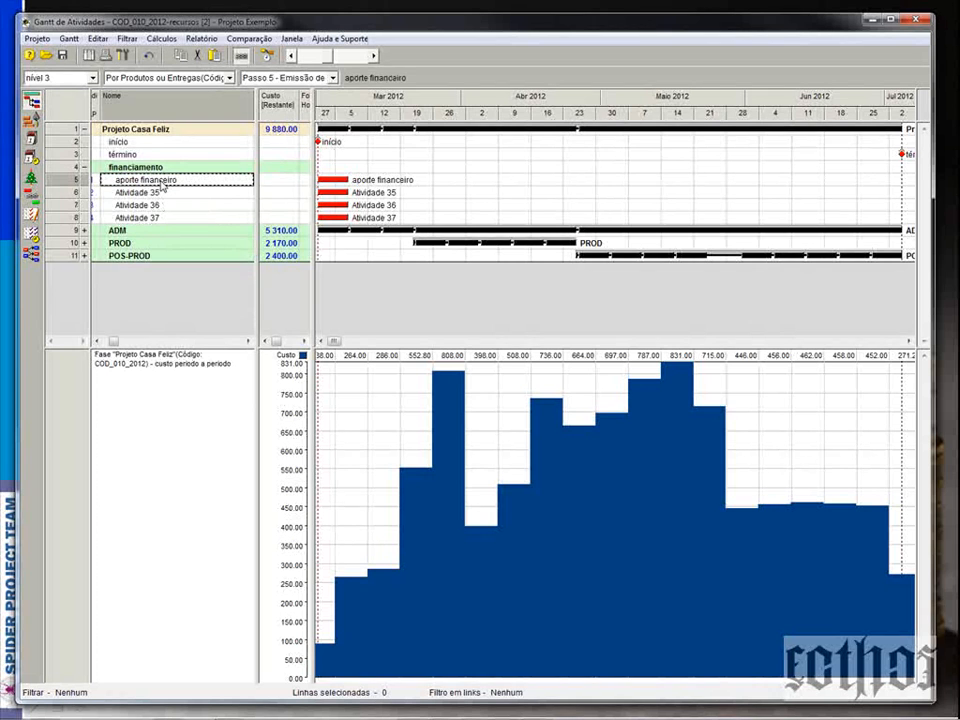
pyautogui.press('Down')
pyautogui.hotkey('ctrl', 'v')
pyautogui.press('Down')
pyautogui.hotkey('ctrl', 'v')
pyautogui.press('Down')
pyautogui.write('aporte financeiro')
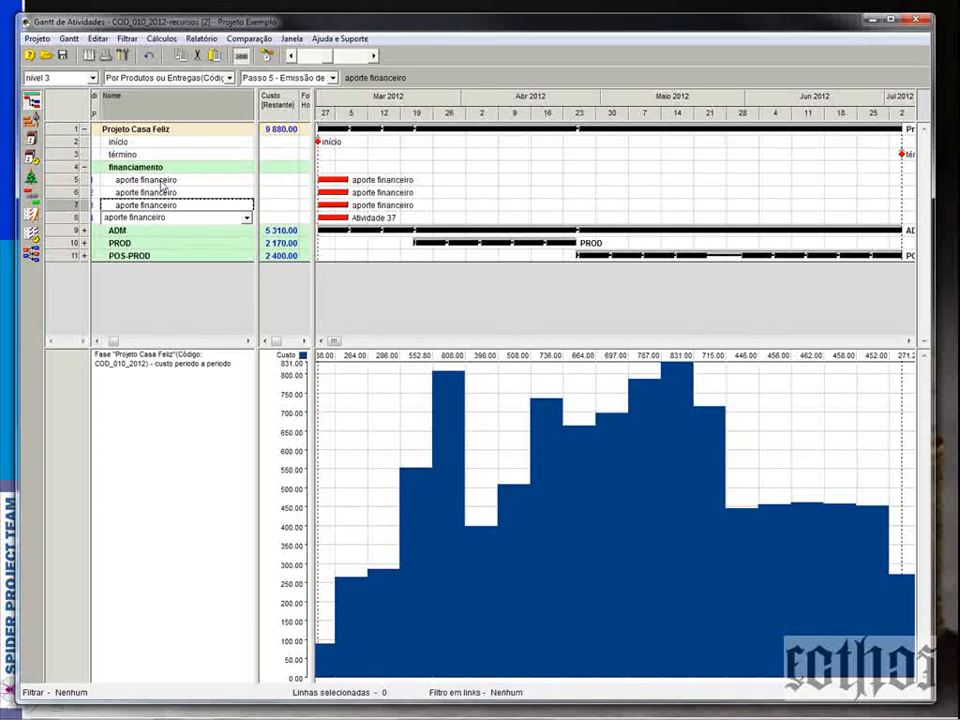
pyautogui.press('Up')
pyautogui.press('Up')
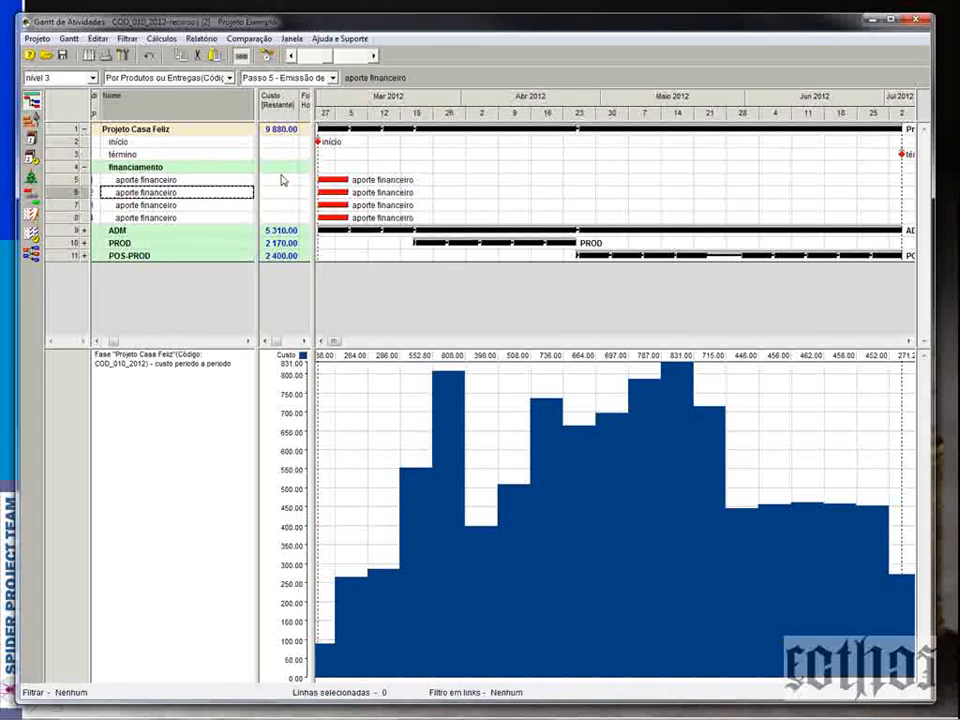
pyautogui.moveTo(74, 180); pyautogui.dragTo(74, 217)
pyautogui.rightClick(75, 221)
pyautogui.click(100, 227)
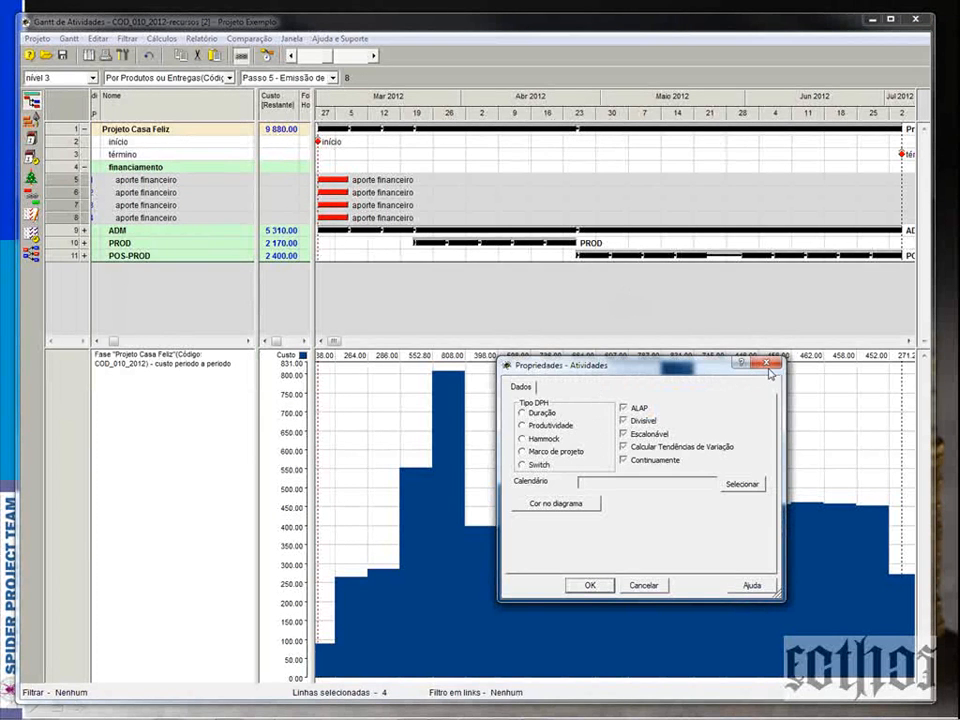
pyautogui.click(766, 363)
# Step: Set the first aporte financeiro activity's duration to 1 hour in its properties and apply the change
pyautogui.doubleClick(85, 180)
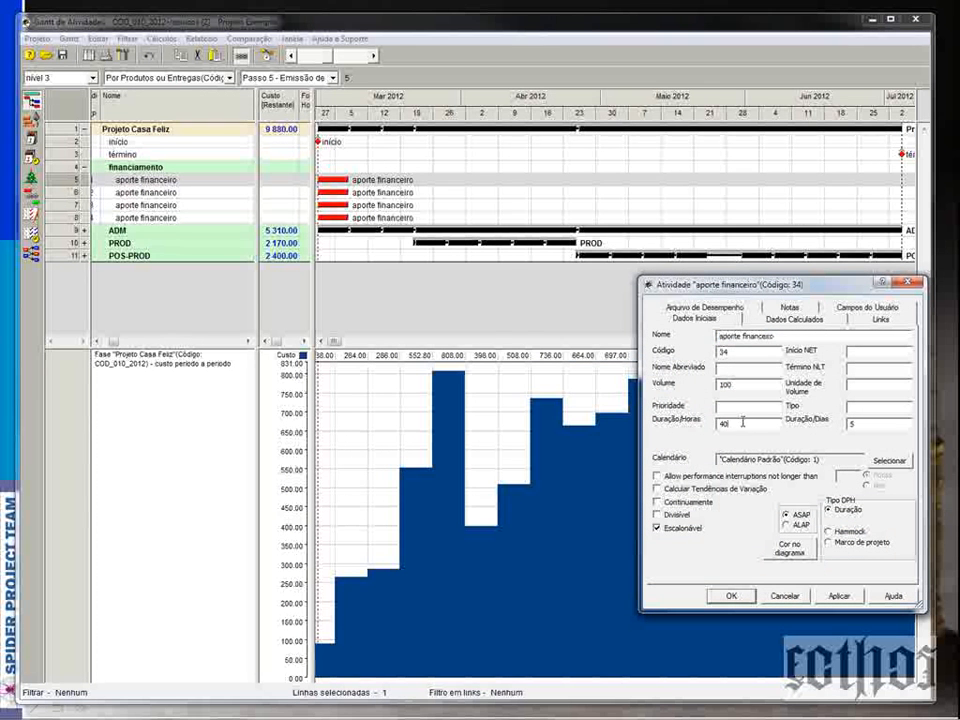
pyautogui.doubleClick(723, 424)
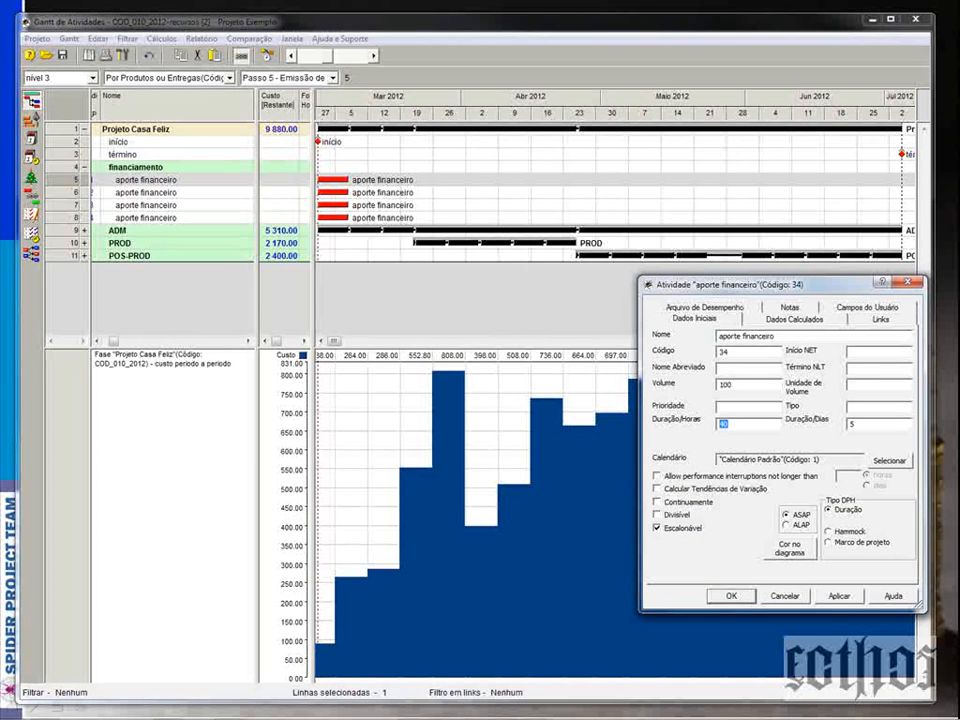
pyautogui.click(840, 596)
pyautogui.click(742, 599)
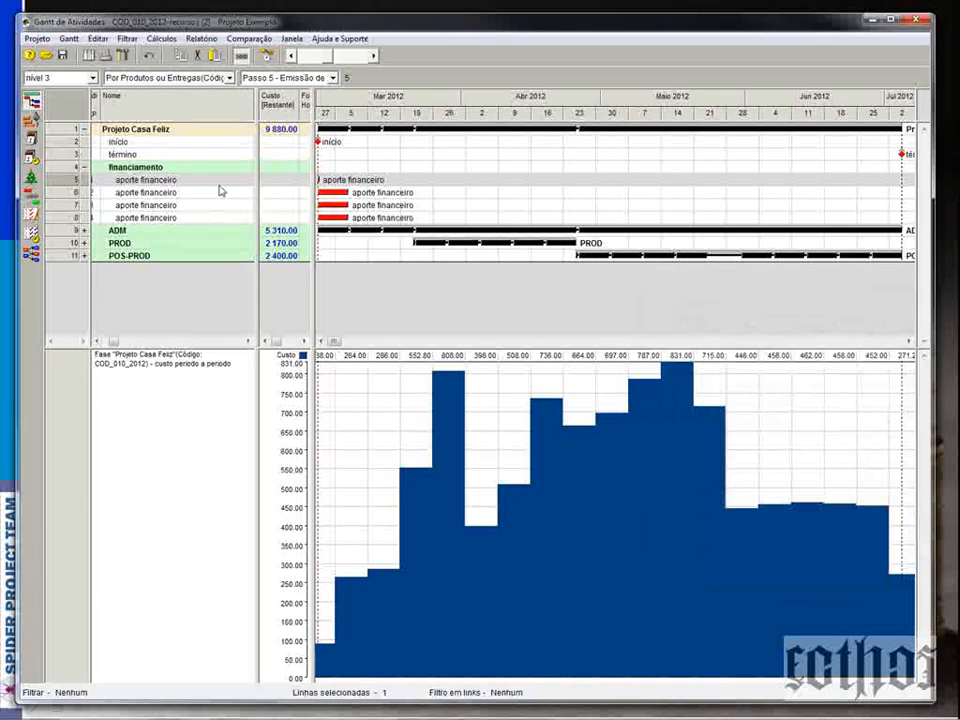
# Step: Show the Duração, Horas [Restante] column in the activity table before Tipo DPH
pyautogui.moveTo(256, 176); pyautogui.dragTo(283, 179)
pyautogui.click(272, 179)
pyautogui.rightClick(278, 102)
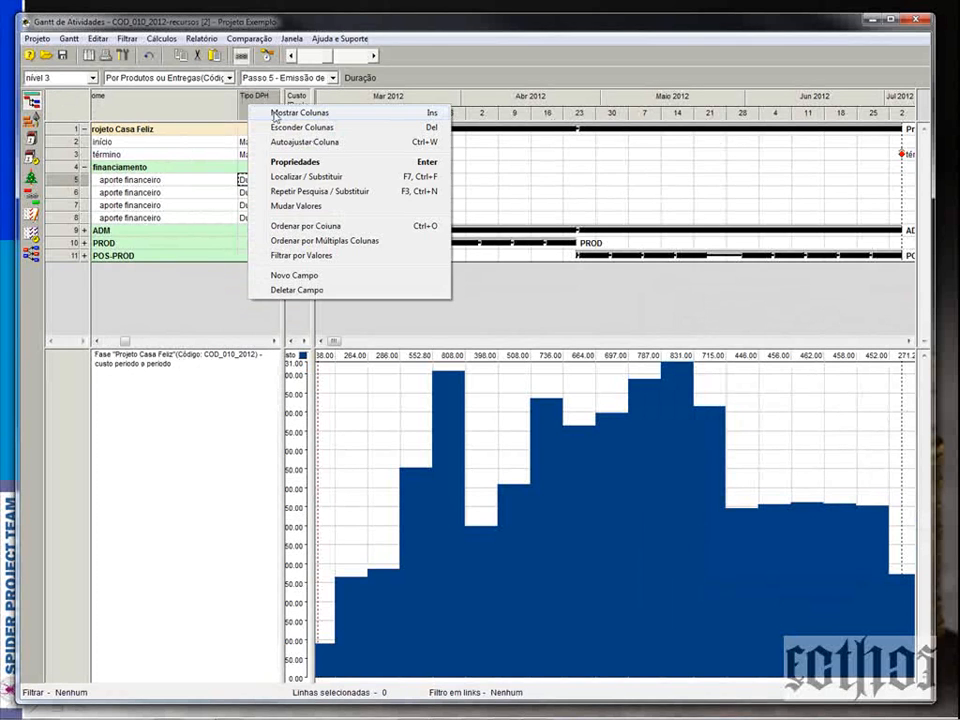
pyautogui.click(300, 111)
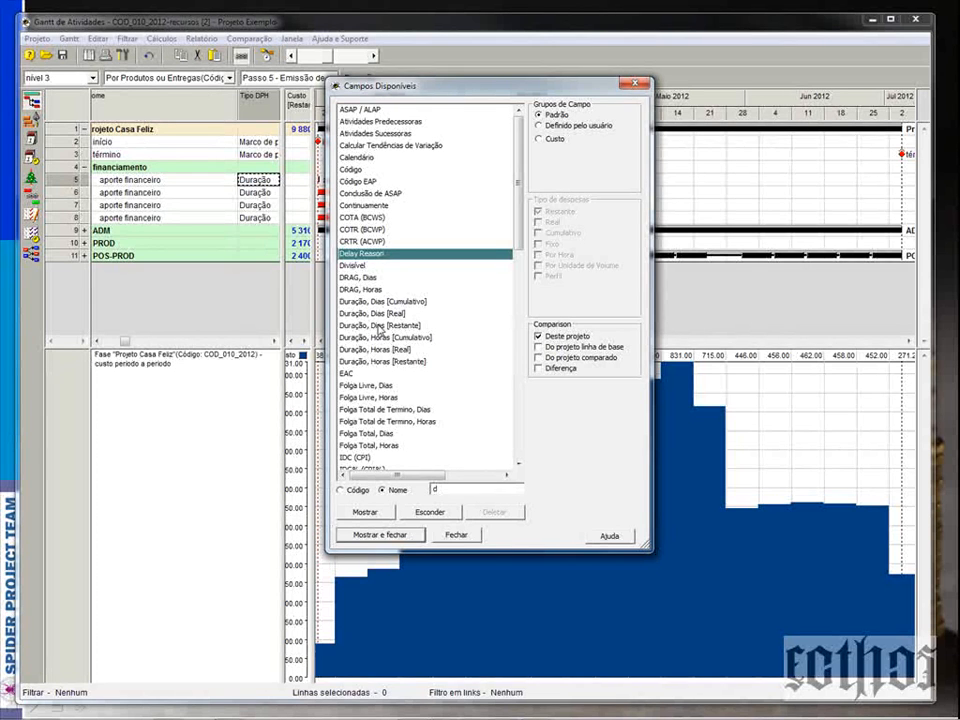
pyautogui.click(380, 326)
pyautogui.click(388, 349)
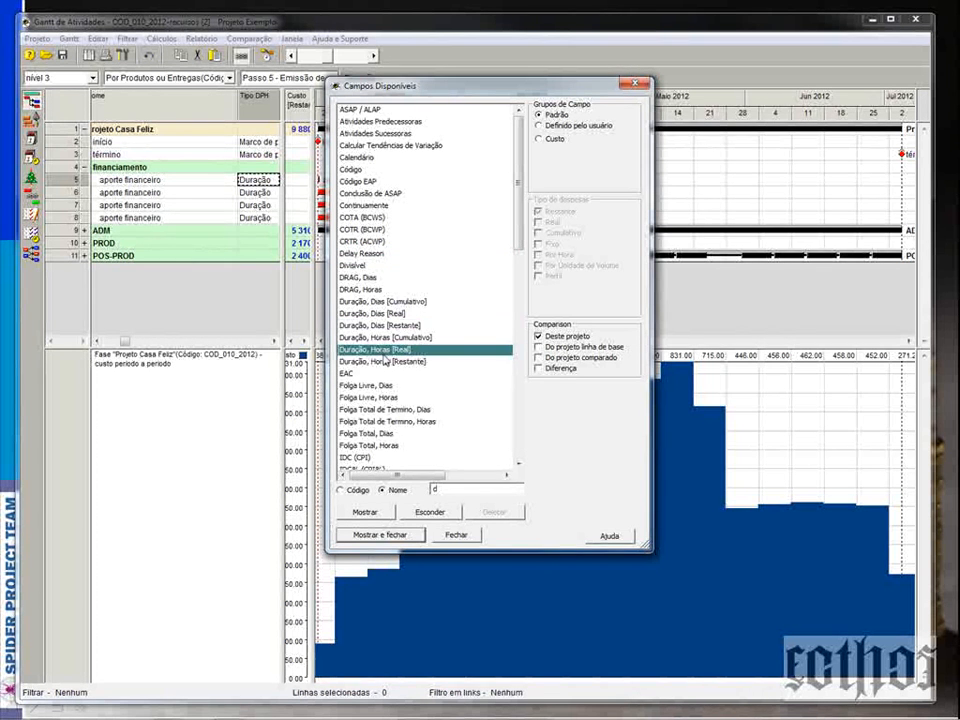
pyautogui.click(389, 362)
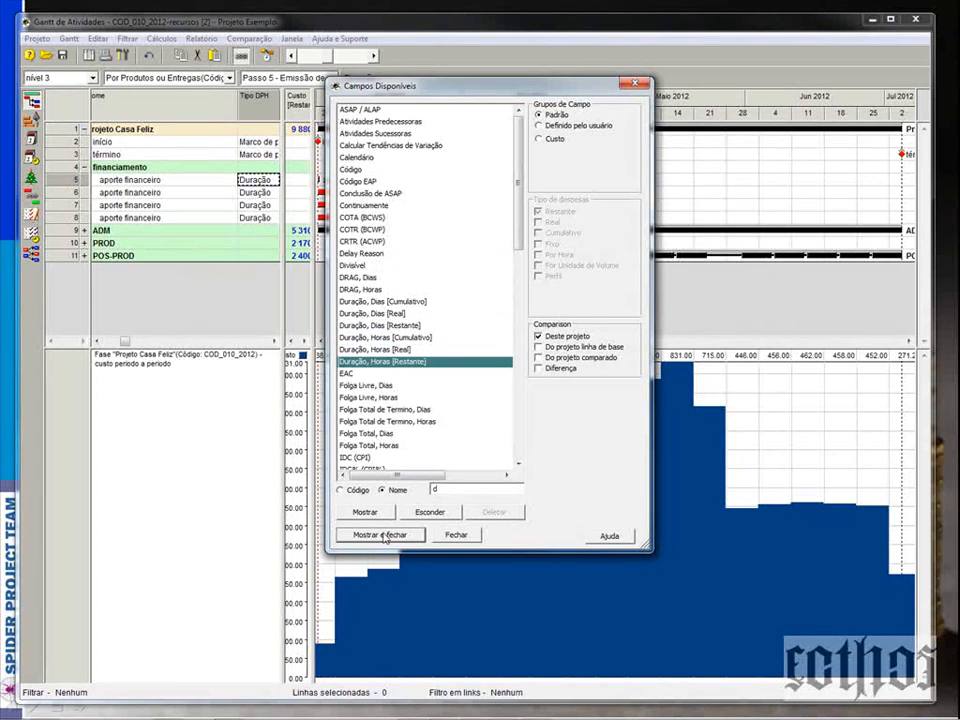
pyautogui.click(380, 535)
# Step: Set the remaining duration of the second, third and fourth aporte financeiro activities to 1 hour each
pyautogui.click(252, 192)
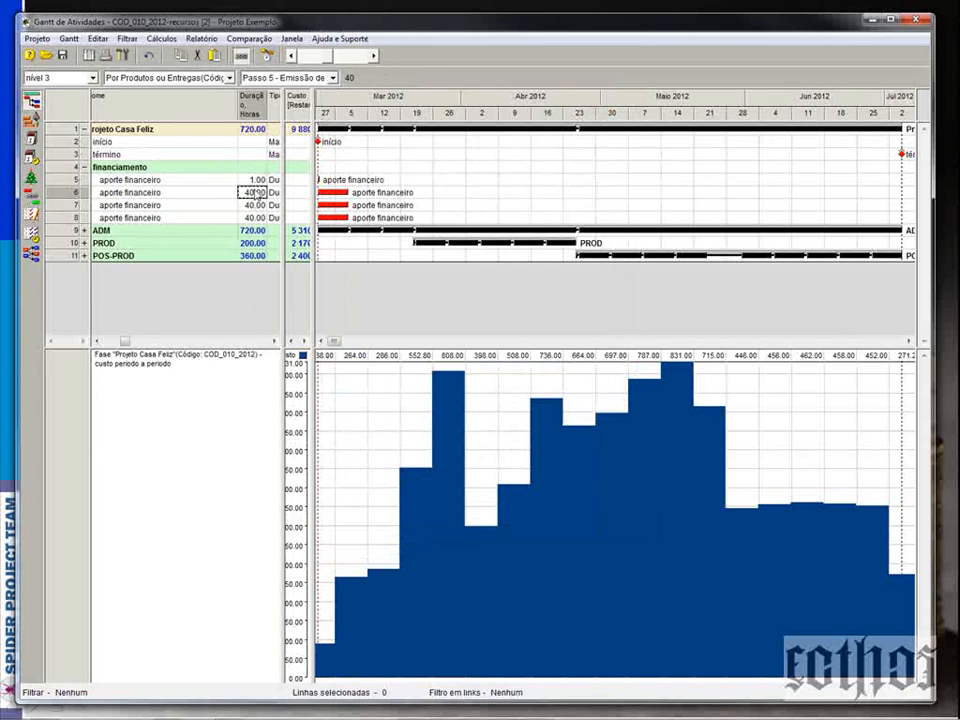
pyautogui.write('1')
pyautogui.press('Return')
pyautogui.write('1')
pyautogui.press('Return')
pyautogui.write('1')
pyautogui.press('Return')
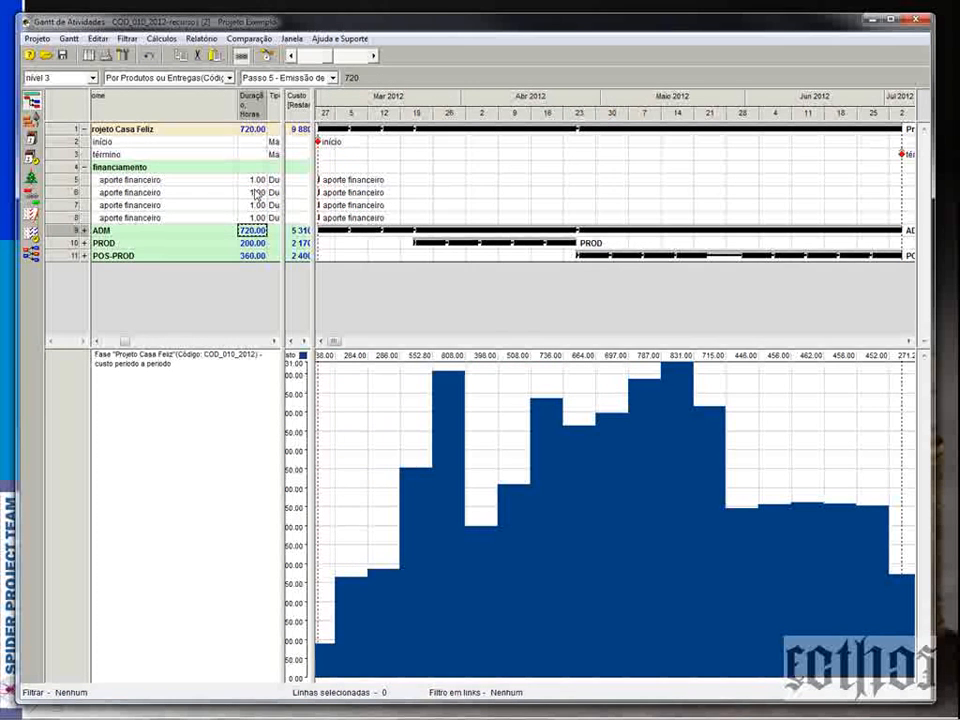
# Step: Show the Início [NET] column in the activity table before Tipo DPH
pyautogui.moveTo(236, 104); pyautogui.dragTo(201, 108)
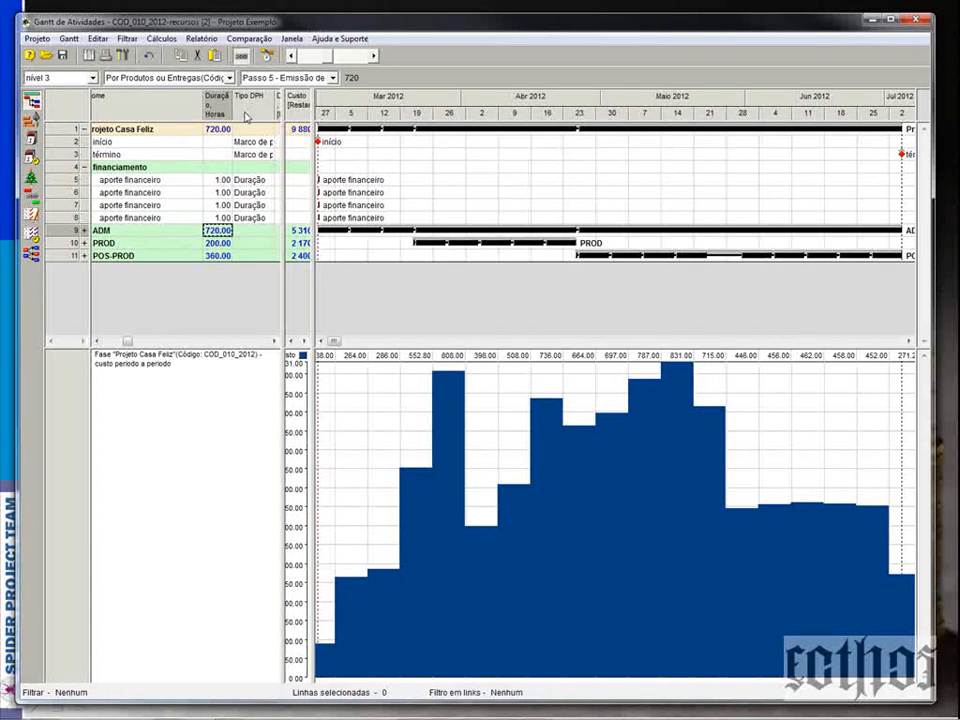
pyautogui.rightClick(246, 108)
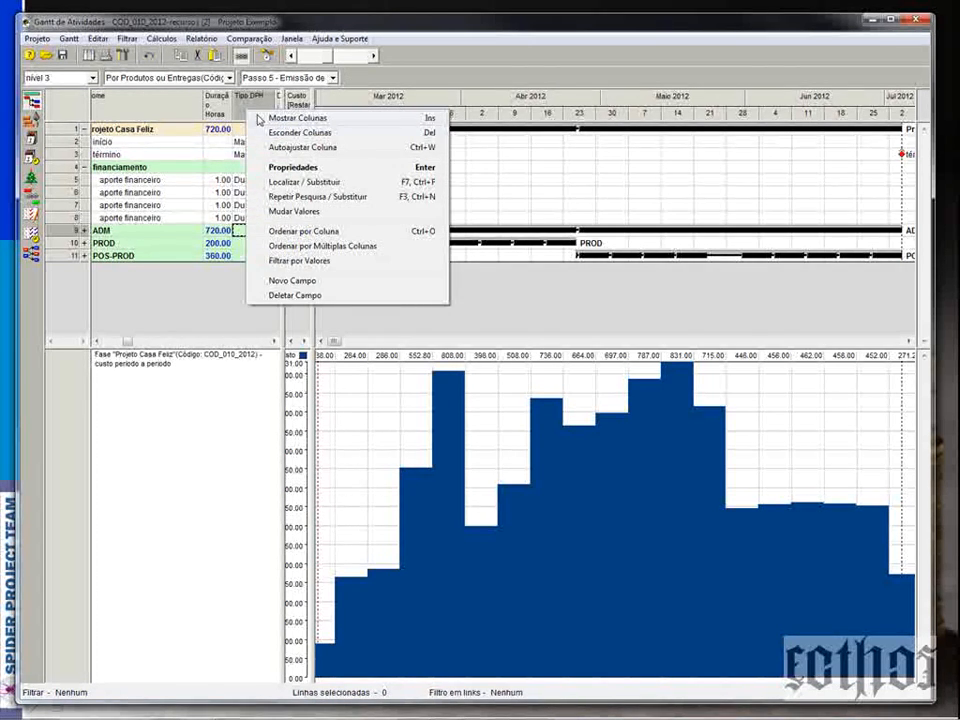
pyautogui.click(262, 119)
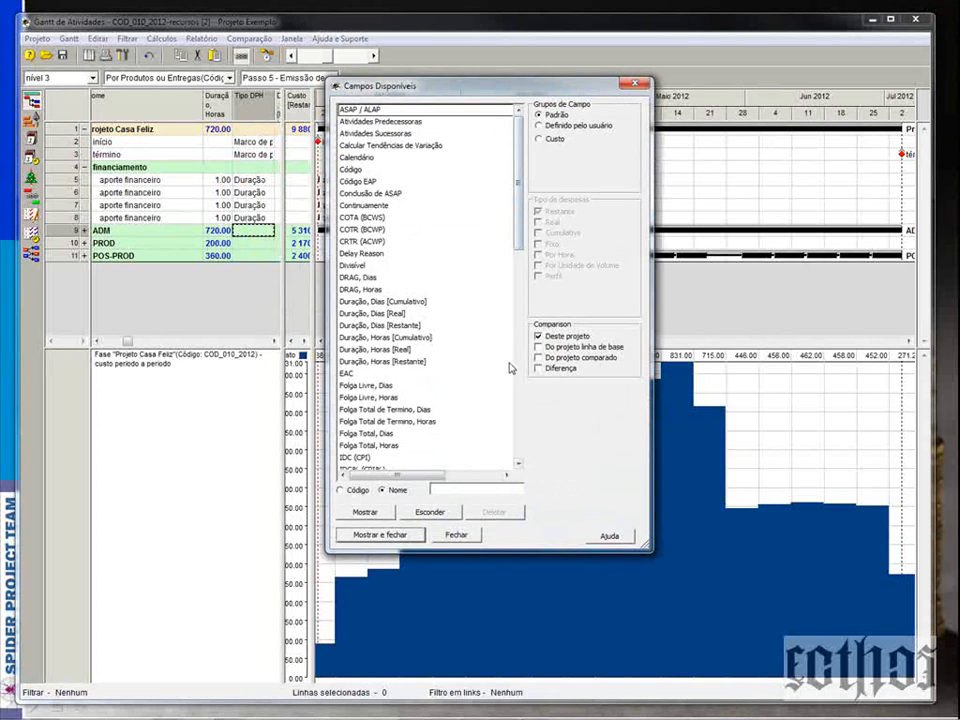
pyautogui.click(518, 370)
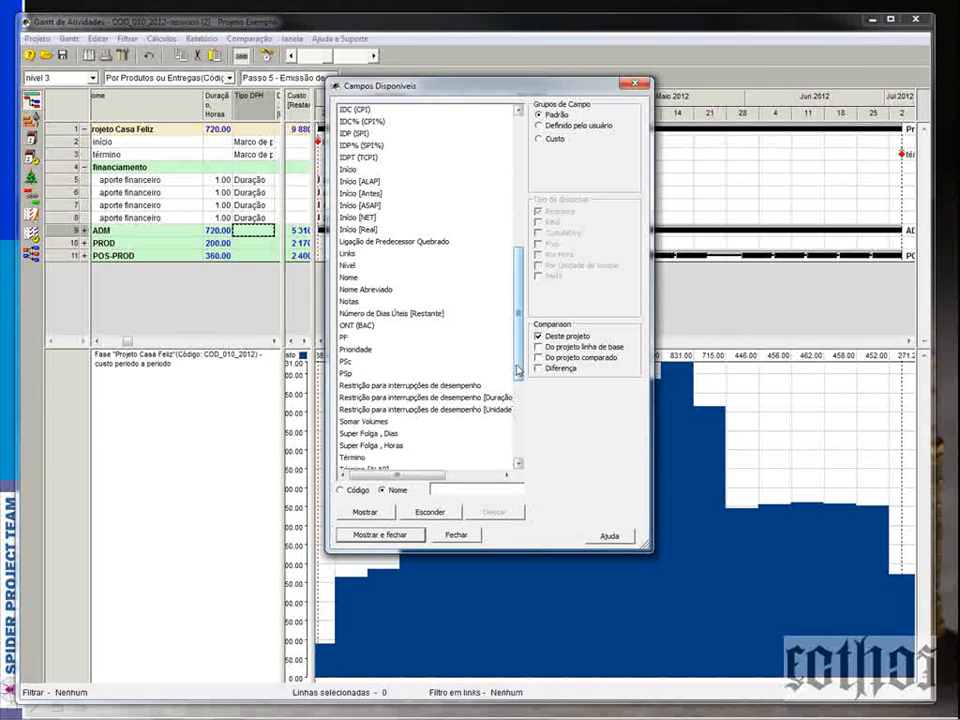
pyautogui.click(352, 217)
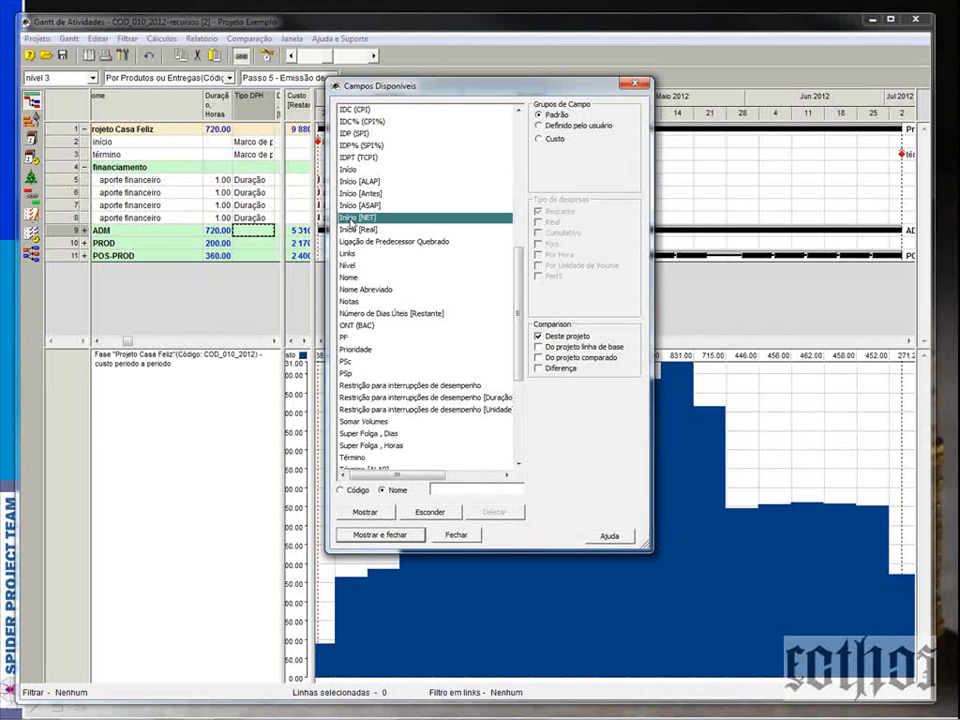
pyautogui.click(377, 534)
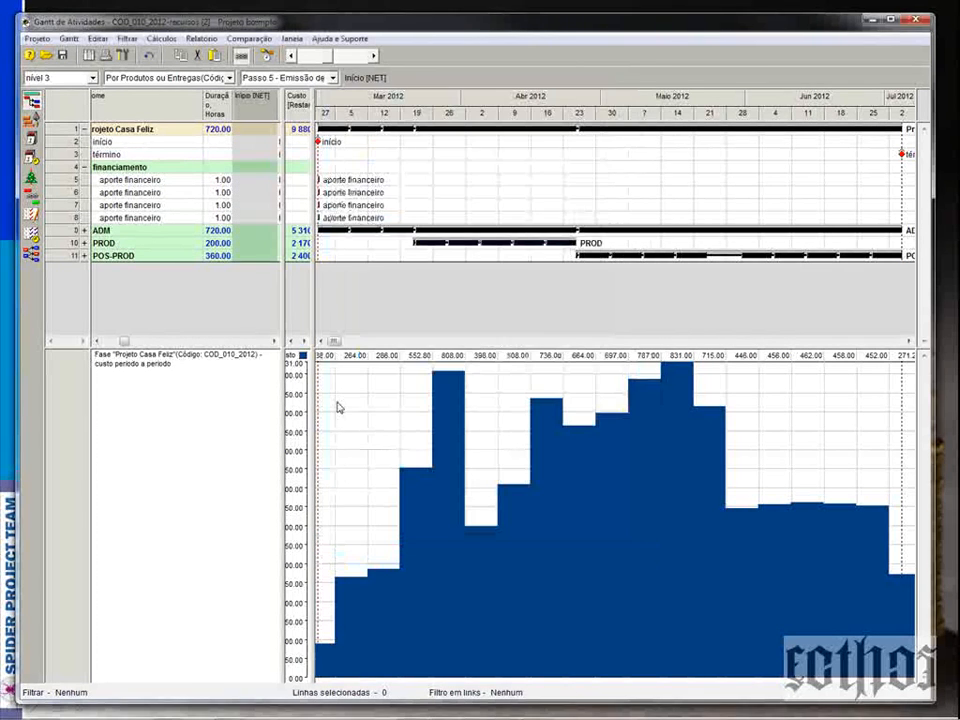
# Step: Set the Início [NET] of the first aporte financeiro activity to 01/03/2012 and of the second to 01/04/2012
pyautogui.doubleClick(251, 181)
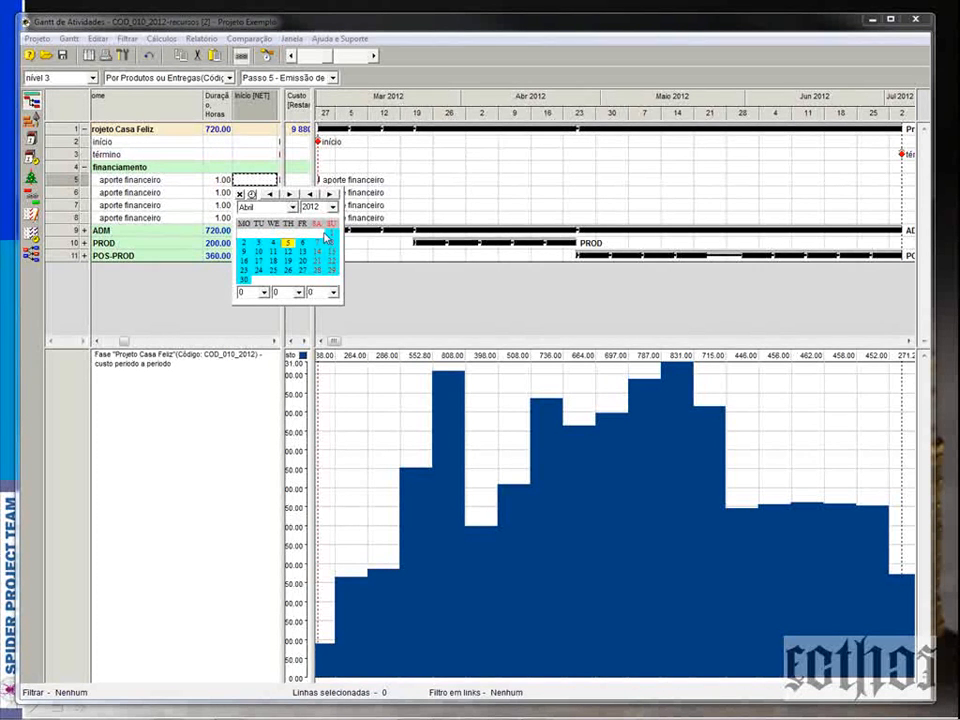
pyautogui.click(269, 196)
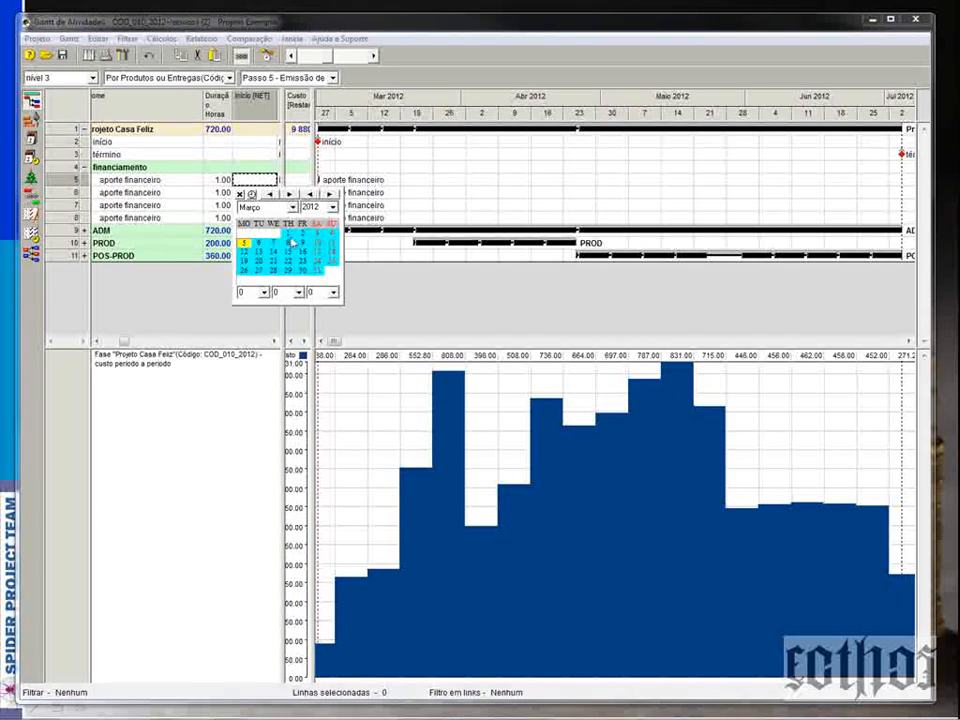
pyautogui.doubleClick(289, 234)
pyautogui.doubleClick(266, 195)
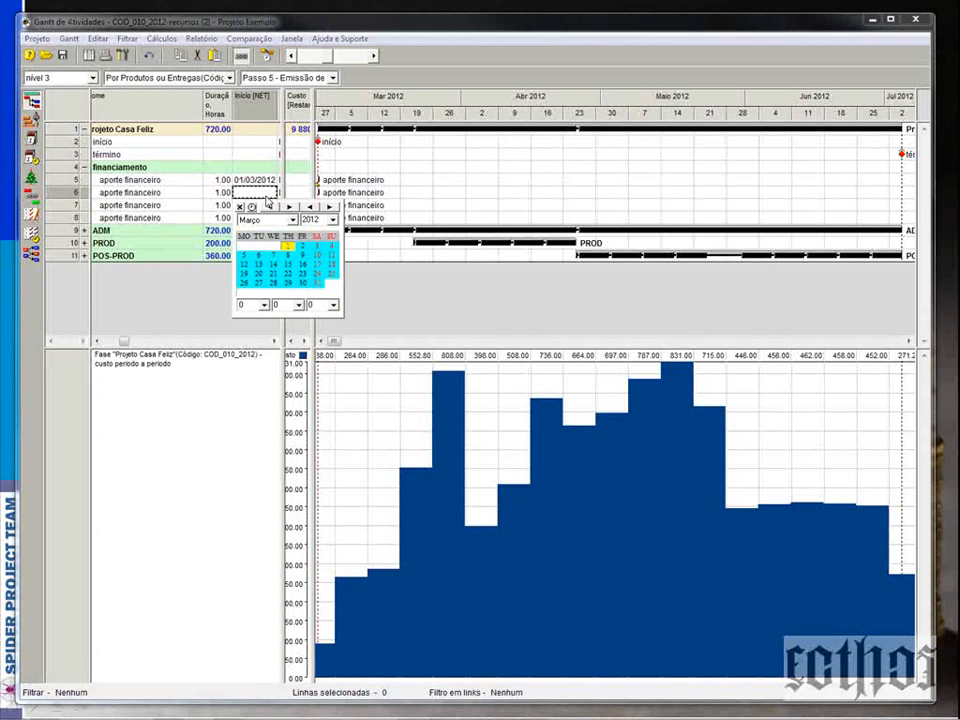
pyautogui.click(290, 208)
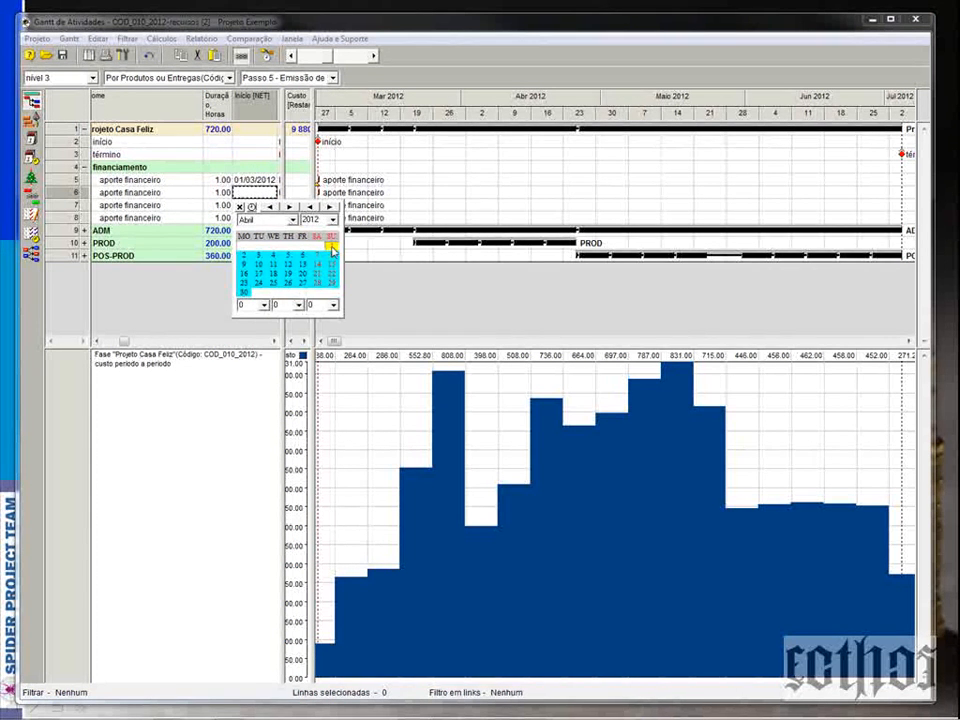
pyautogui.doubleClick(332, 247)
# Step: Set the Início [NET] of the third aporte financeiro activity to 01/05/2012 and of the fourth to 01/06/2012
pyautogui.click(268, 206)
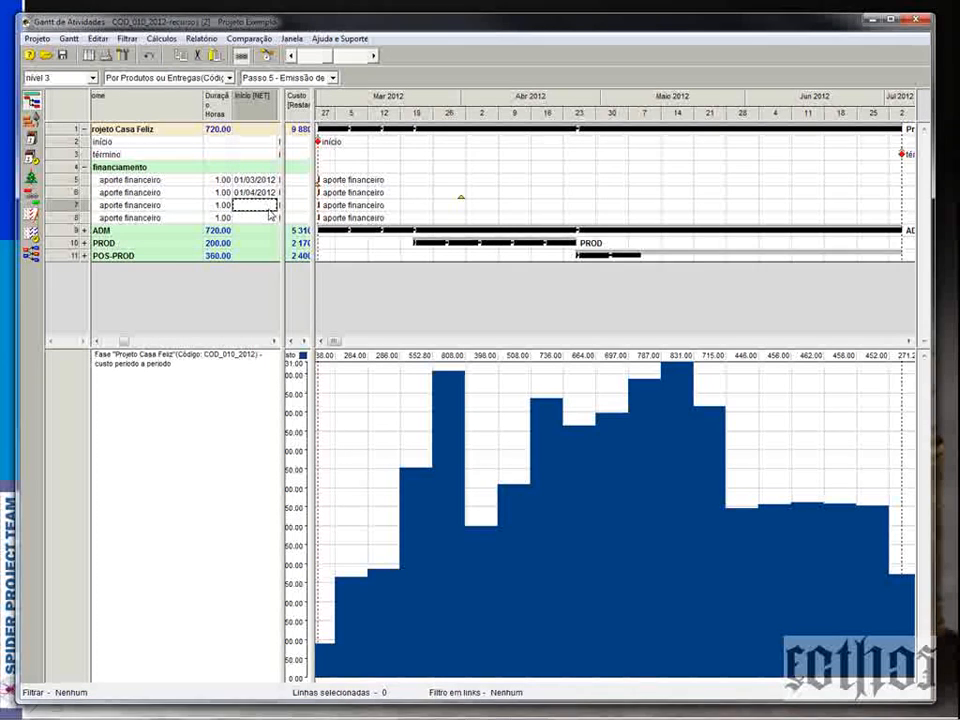
pyautogui.doubleClick(268, 206)
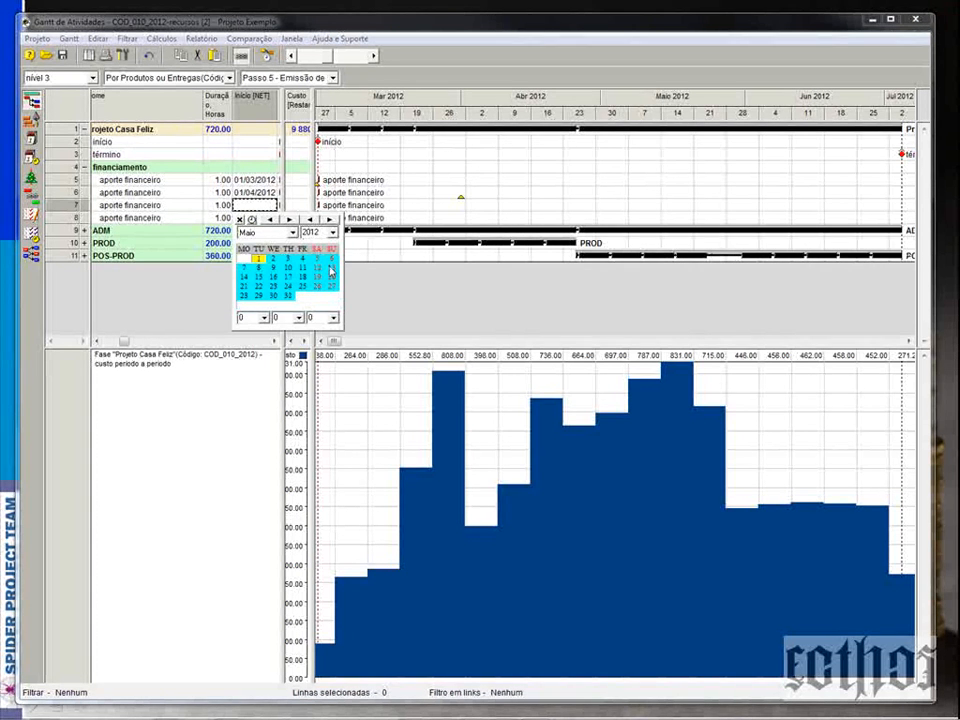
pyautogui.click(260, 259)
pyautogui.doubleClick(263, 218)
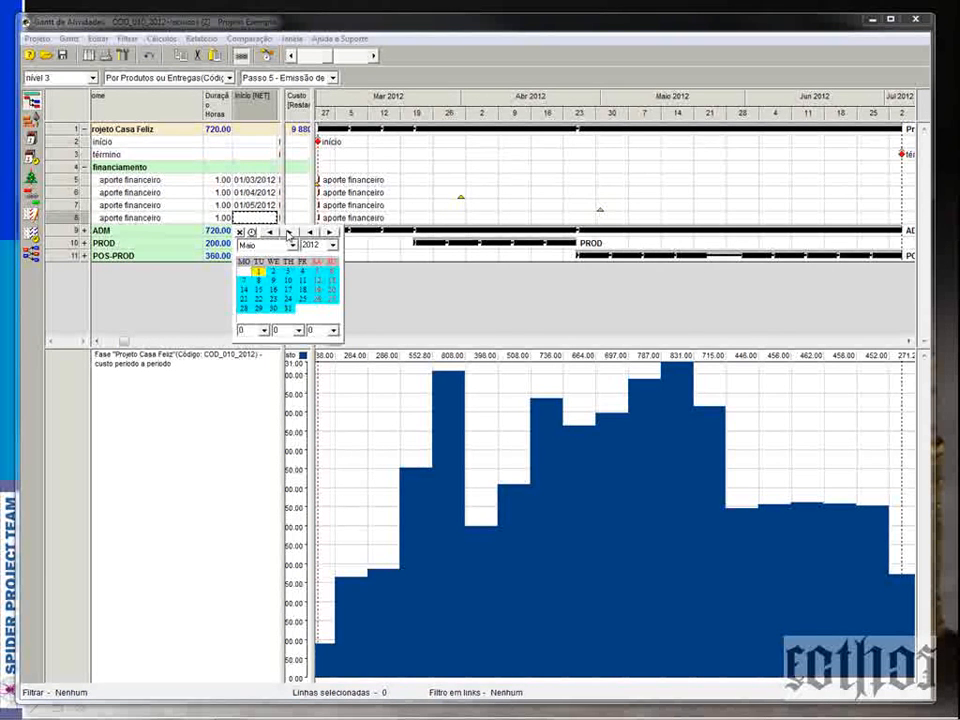
pyautogui.click(290, 232)
pyautogui.click(303, 272)
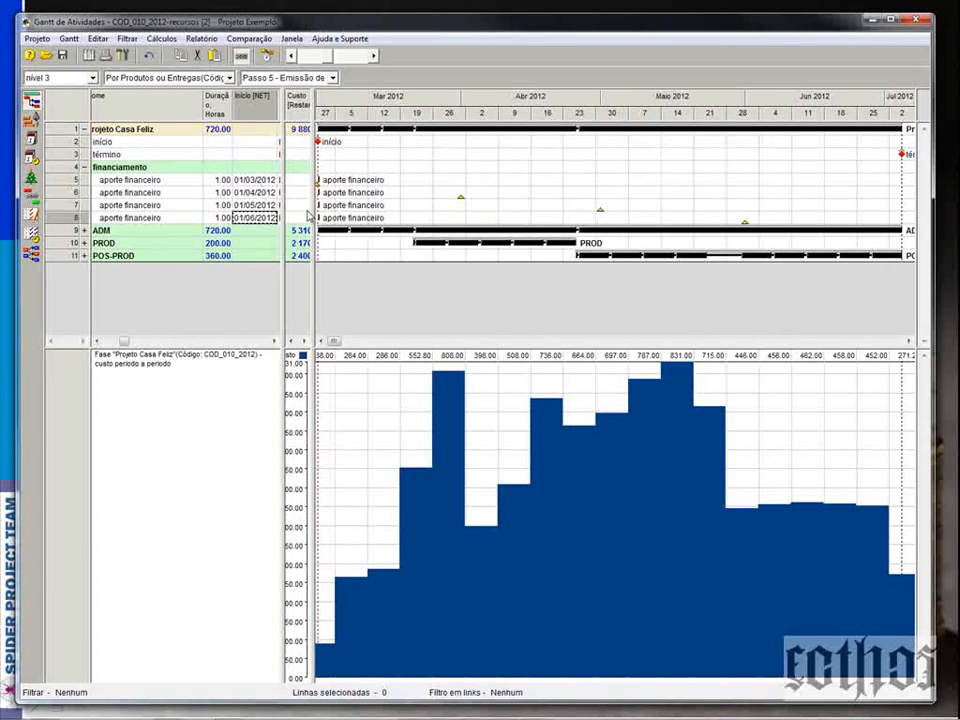
# Step: Recalculate the project schedule with the existing schedule options
pyautogui.click(267, 55)
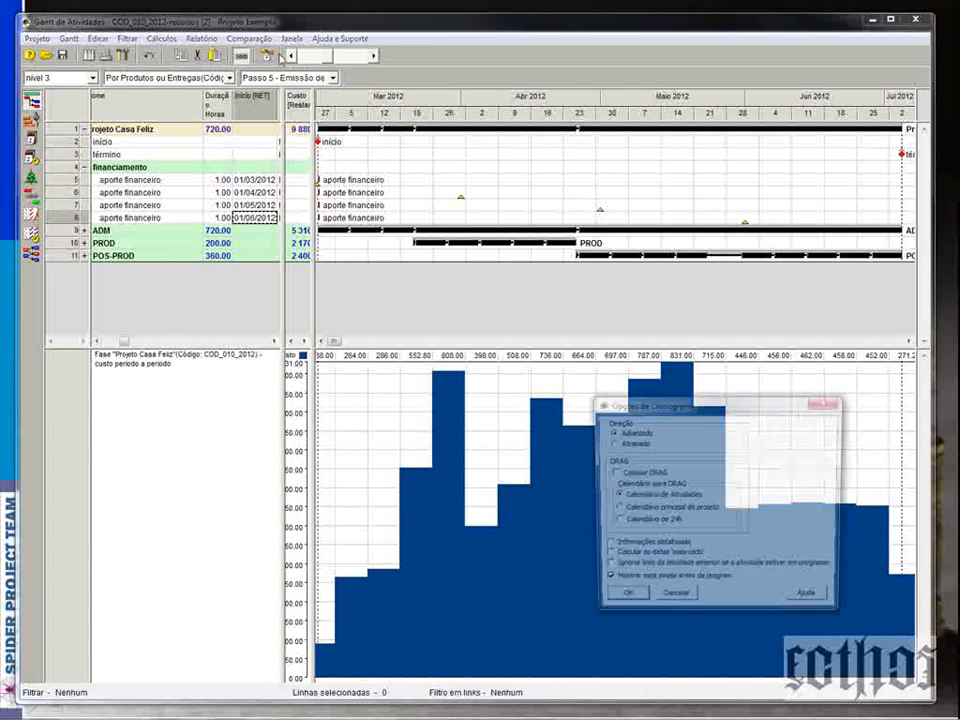
pyautogui.press('Return')
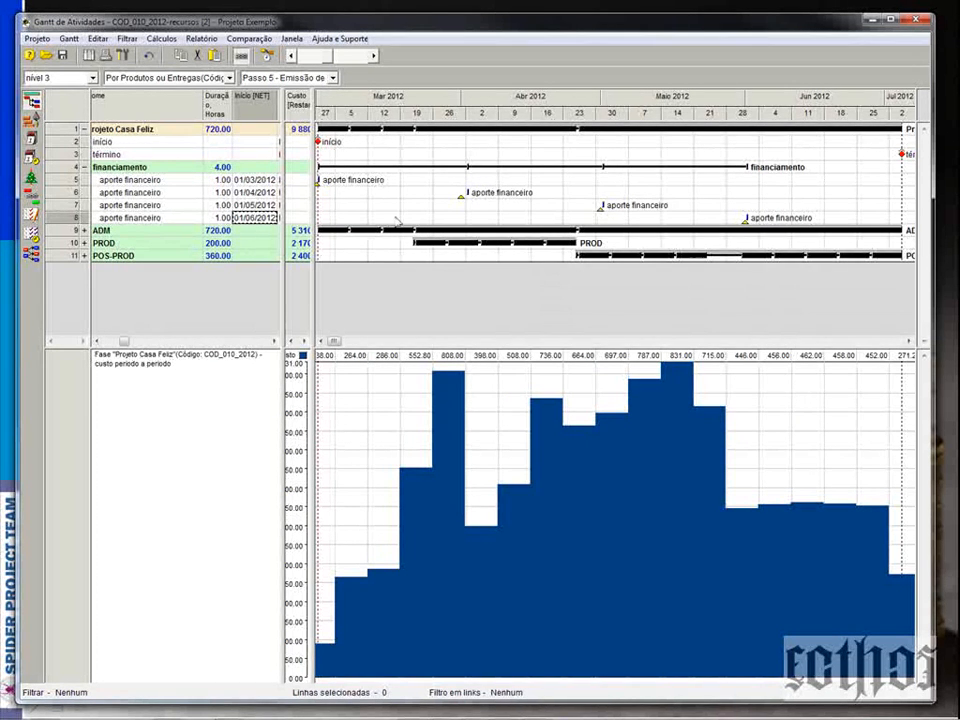
# Step: Show the Custo [Fixo] column before Tipo DPH in the activity table, switching the expense type from Restante to Fixo
pyautogui.moveTo(312, 212); pyautogui.dragTo(380, 212)
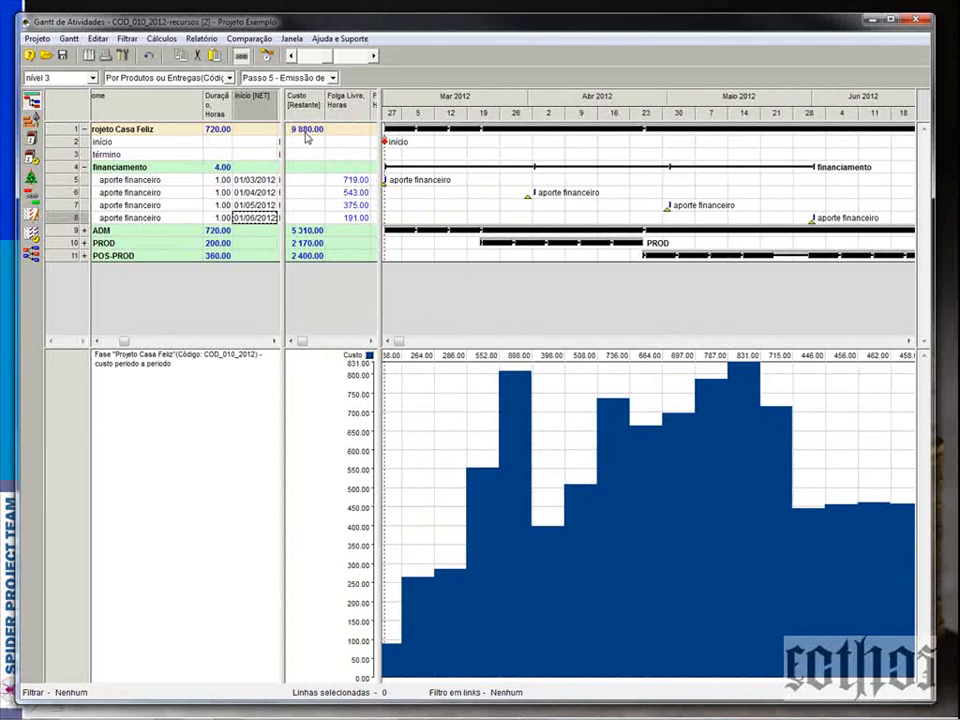
pyautogui.moveTo(281, 169); pyautogui.dragTo(338, 169)
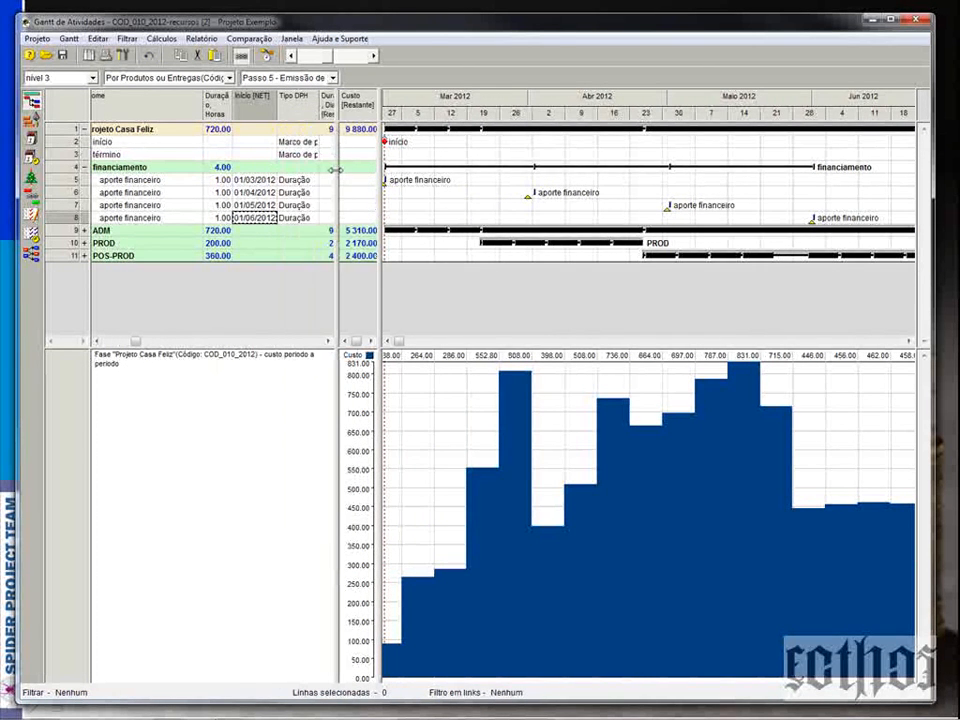
pyautogui.rightClick(304, 99)
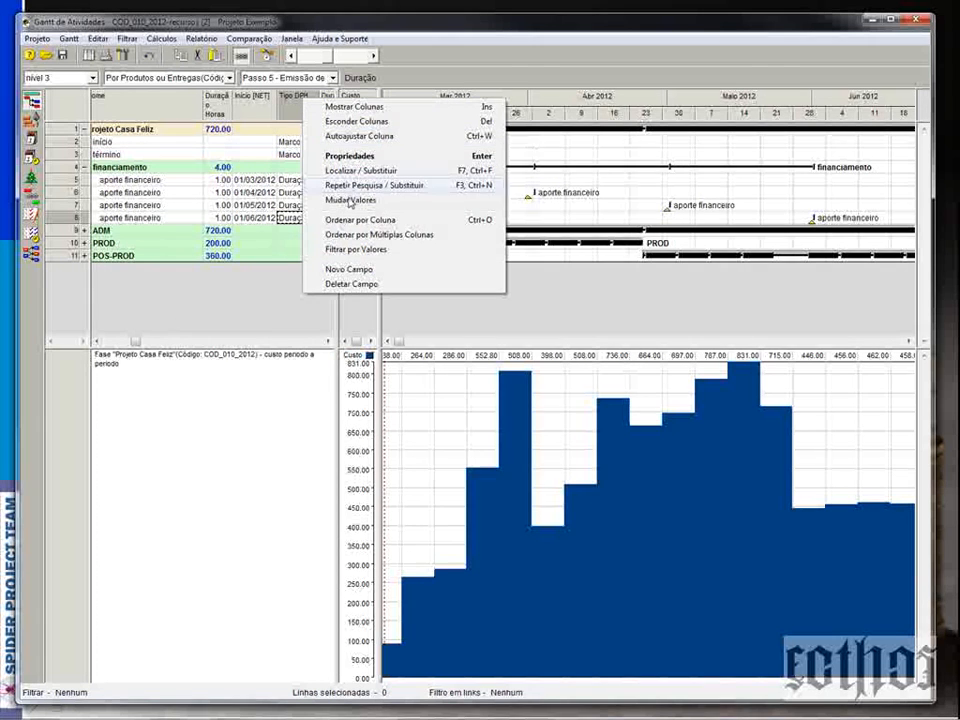
pyautogui.click(358, 108)
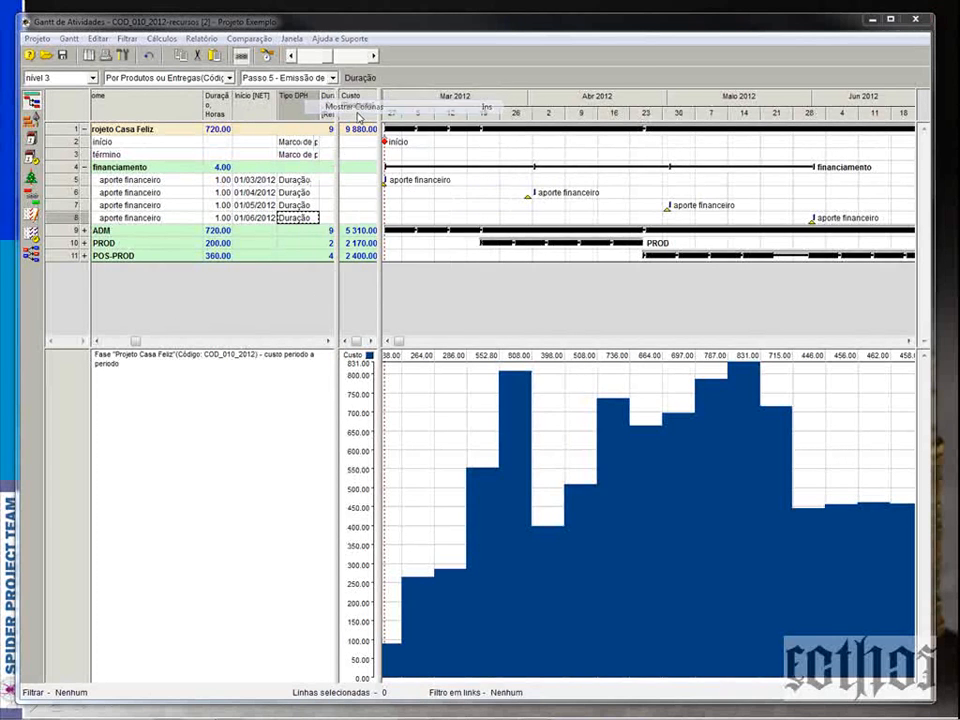
pyautogui.click(553, 139)
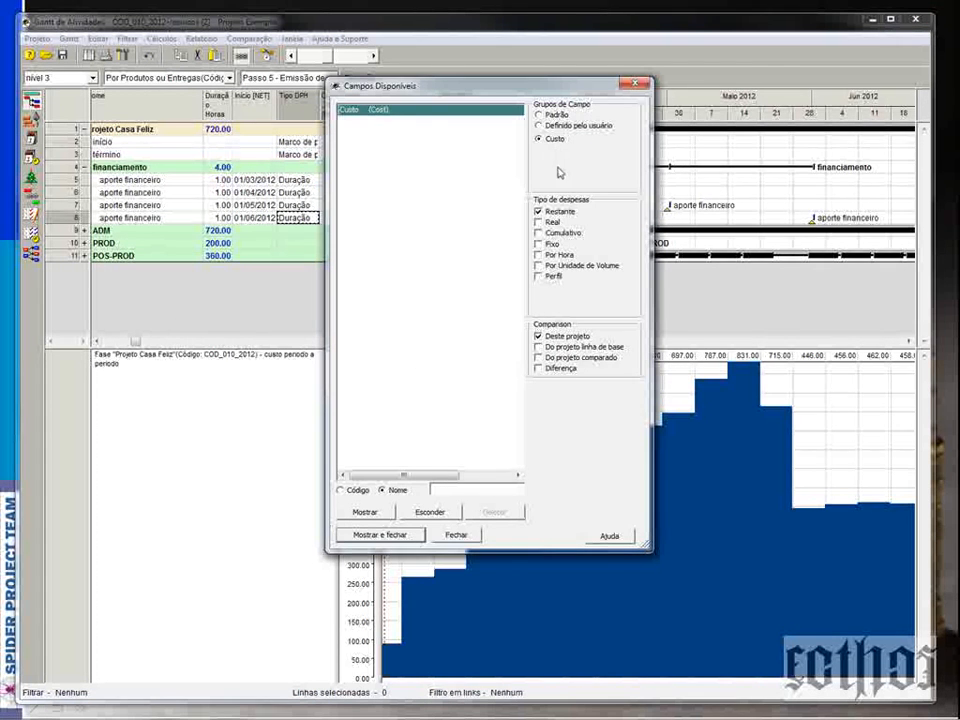
pyautogui.click(540, 244)
pyautogui.click(540, 212)
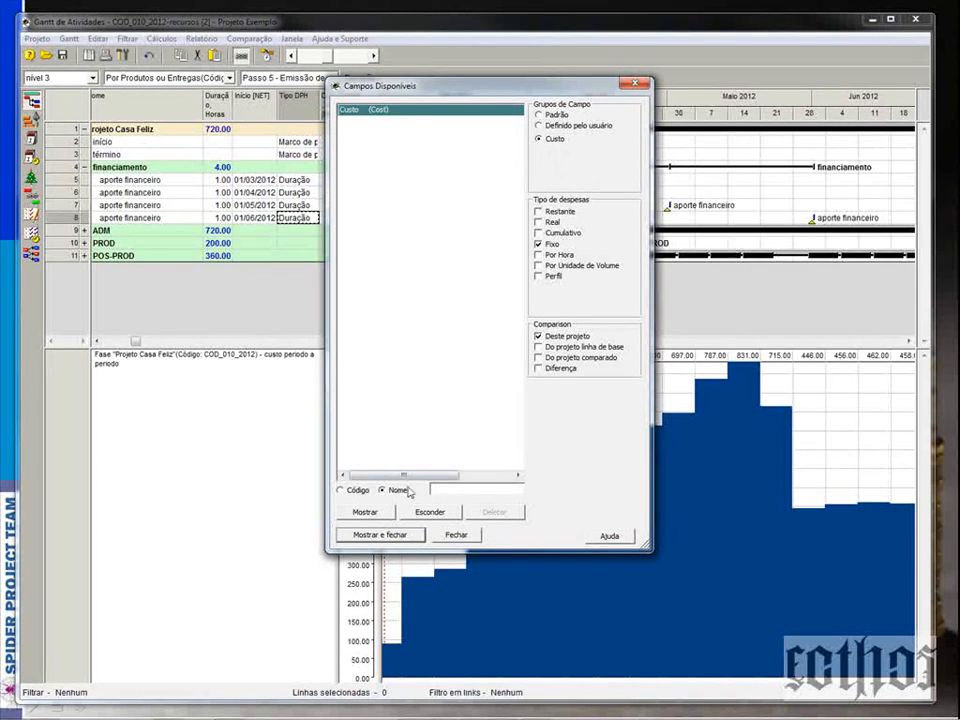
pyautogui.click(380, 535)
# Step: Set the Custo [Fixo] of all four aporte financeiro activities to -2500
pyautogui.click(290, 182)
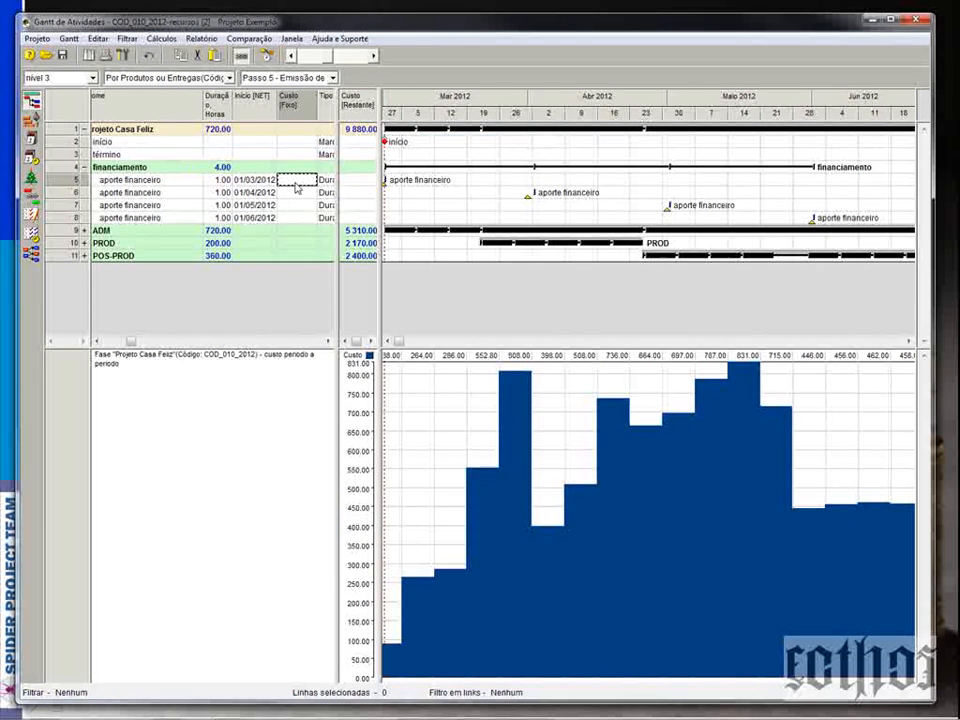
pyautogui.click(295, 183)
pyautogui.click(290, 216)
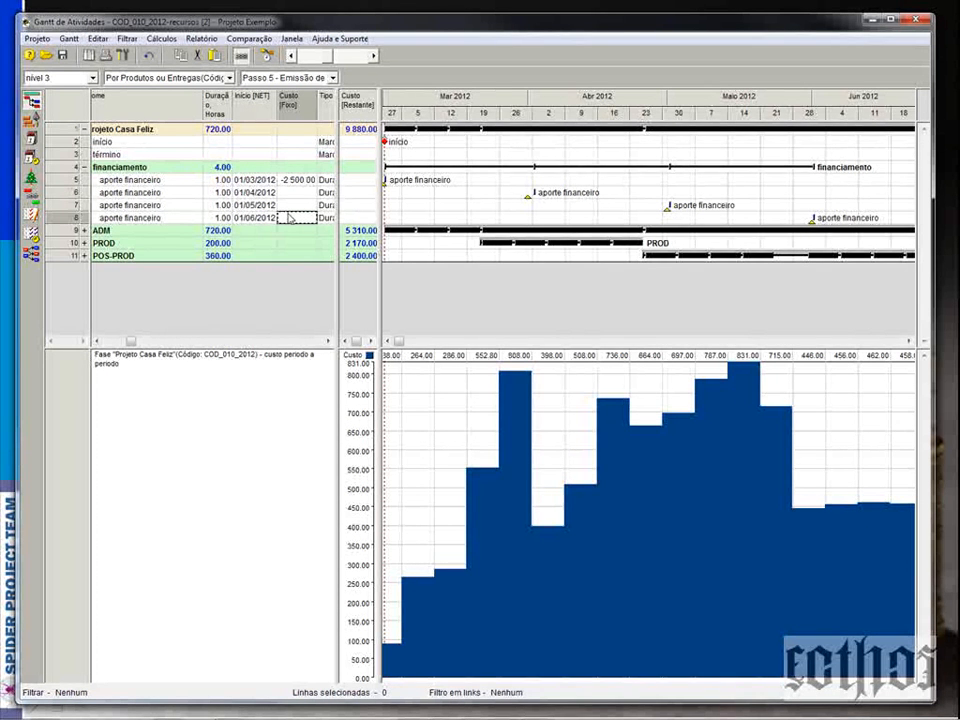
pyautogui.click(296, 195)
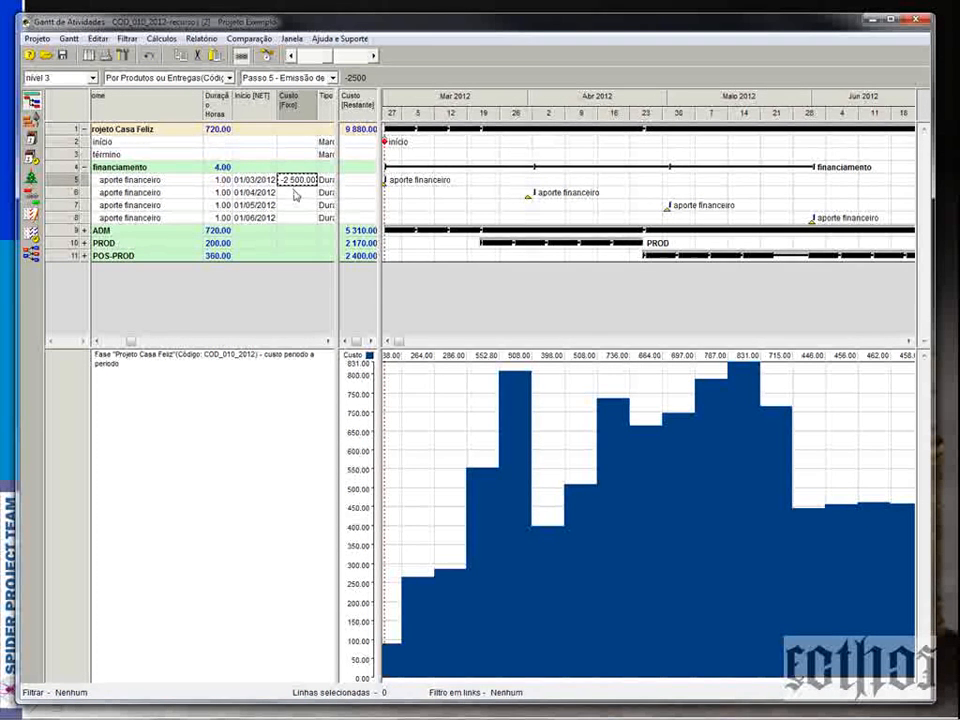
pyautogui.click(297, 195)
pyautogui.doubleClick(299, 207)
pyautogui.doubleClick(300, 219)
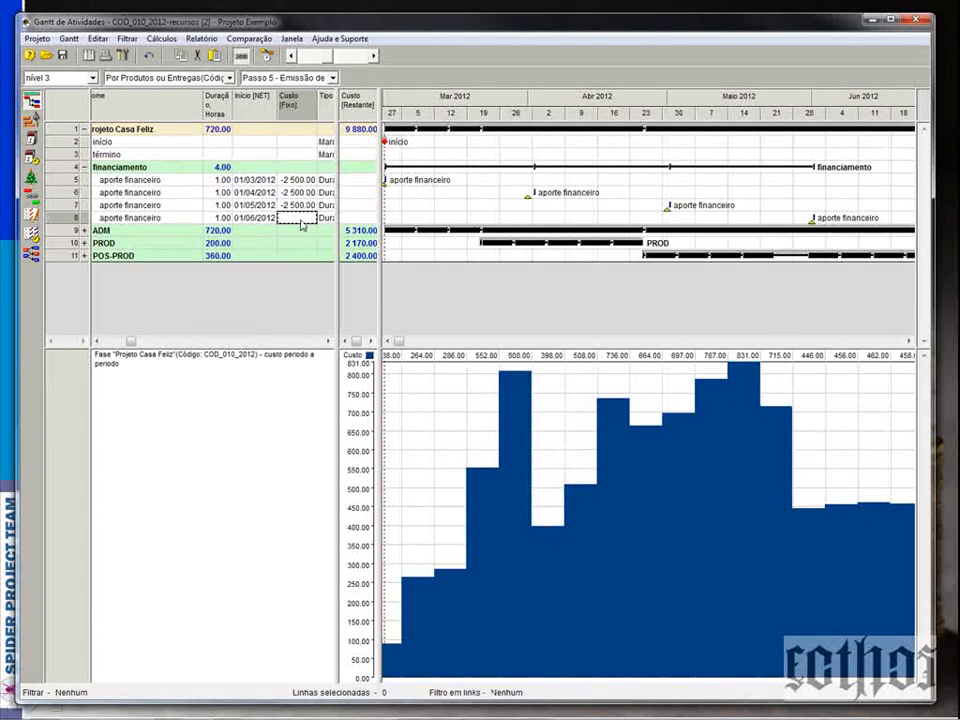
pyautogui.click(296, 180)
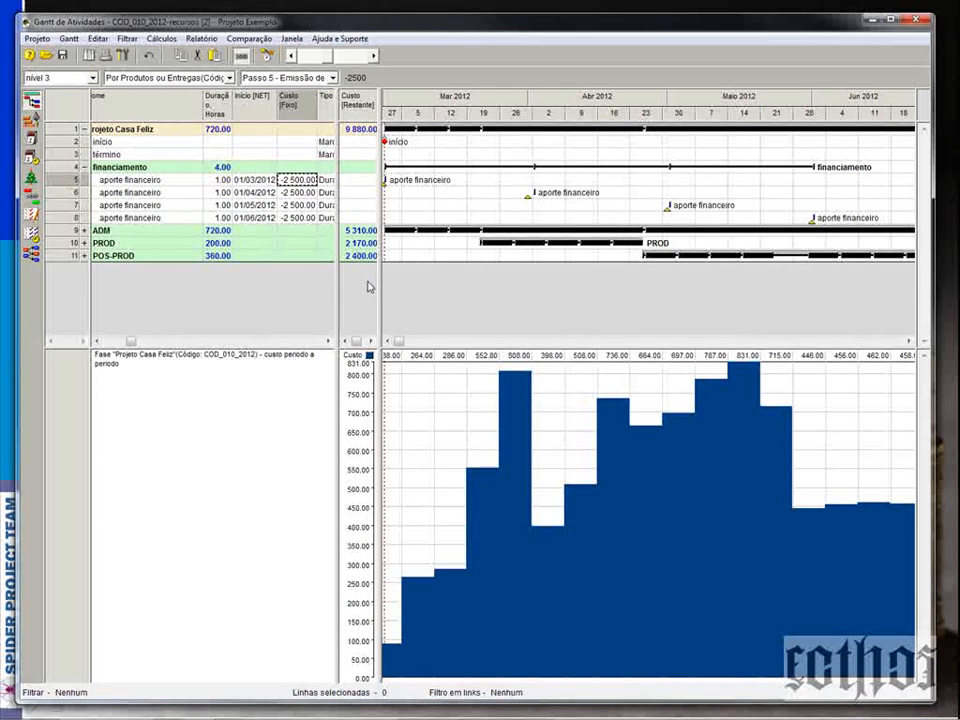
# Step: Start a general diagram for the financiamento phase and add the Custo cost component as its parameter
pyautogui.moveTo(428, 353); pyautogui.dragTo(410, 655)
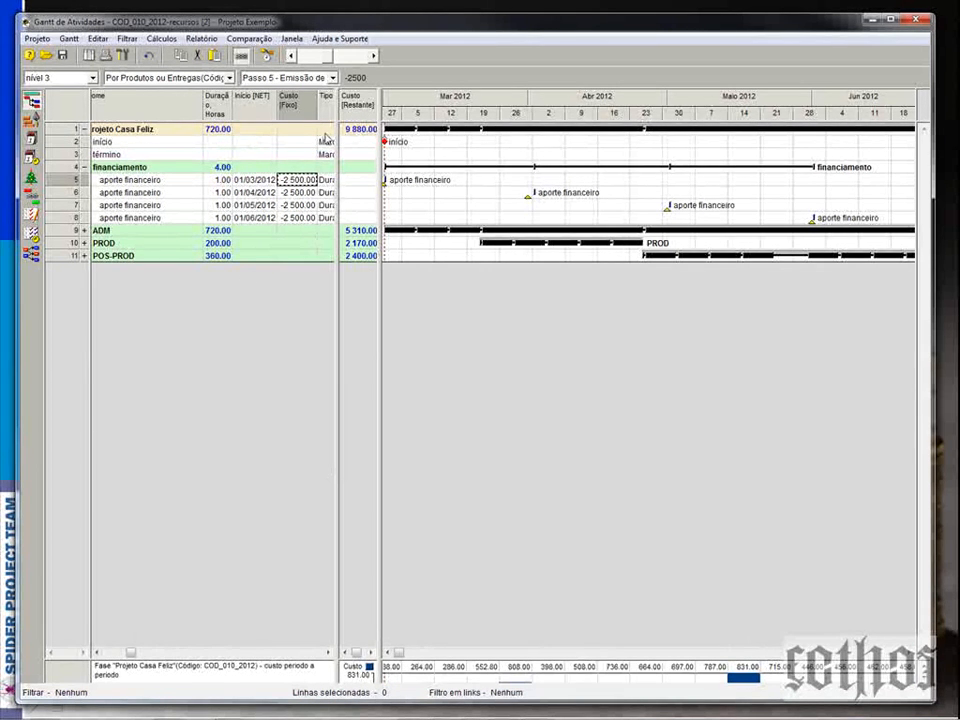
pyautogui.click(60, 171)
pyautogui.rightClick(60, 176)
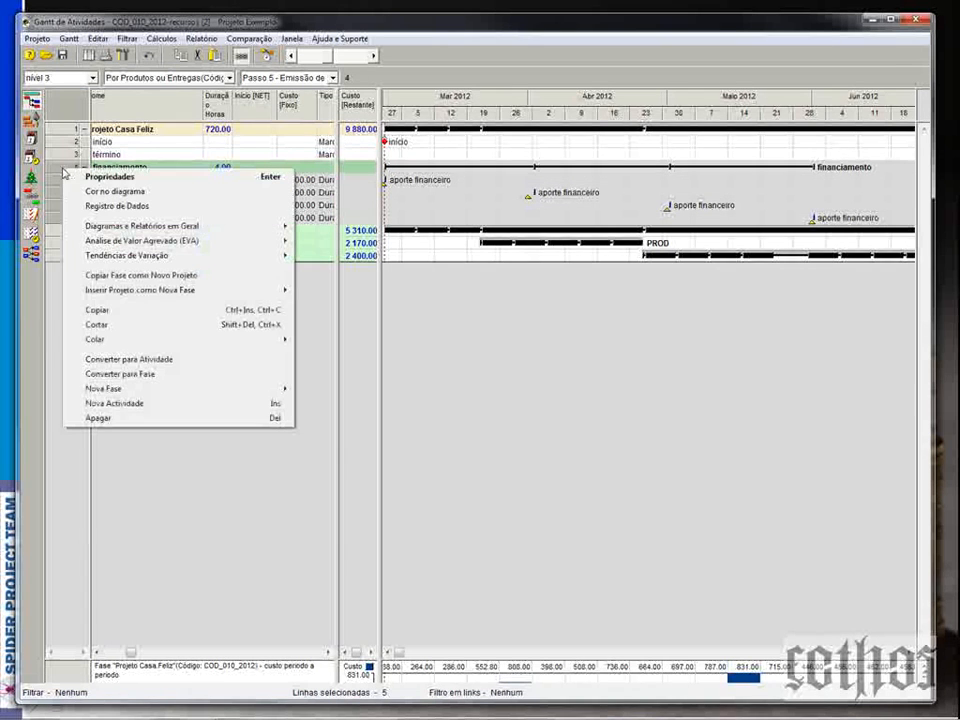
pyautogui.moveTo(116, 233)
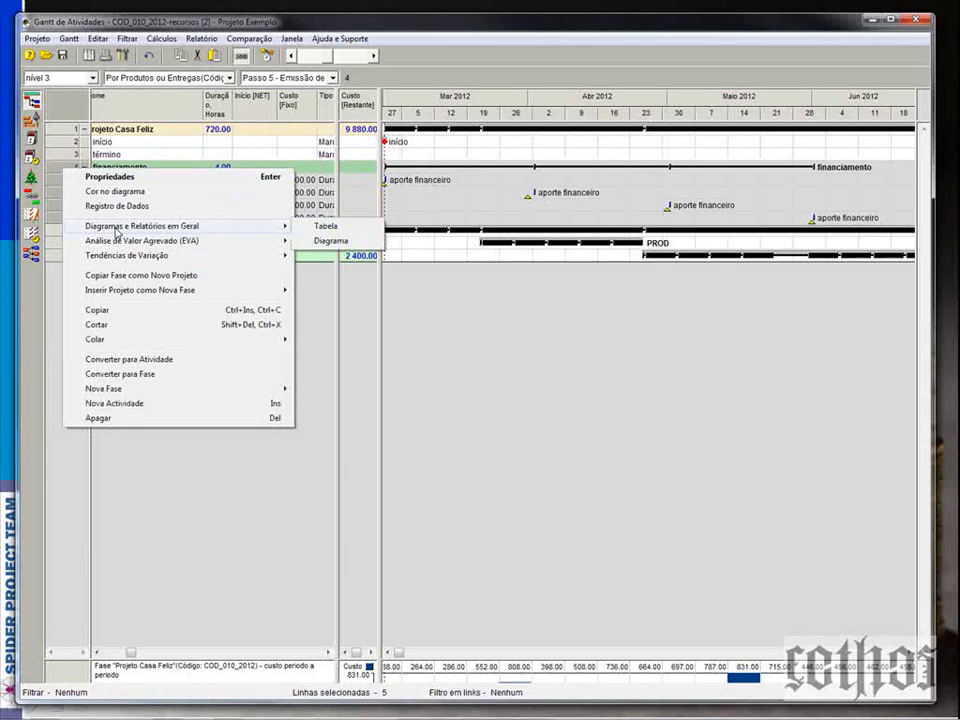
pyautogui.click(322, 241)
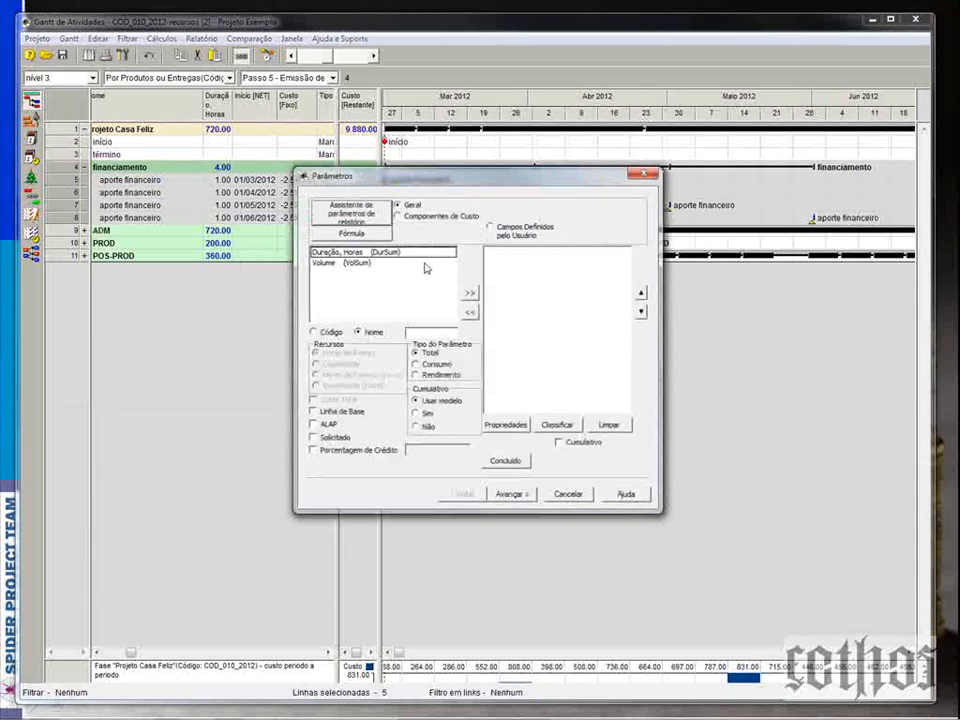
pyautogui.click(397, 216)
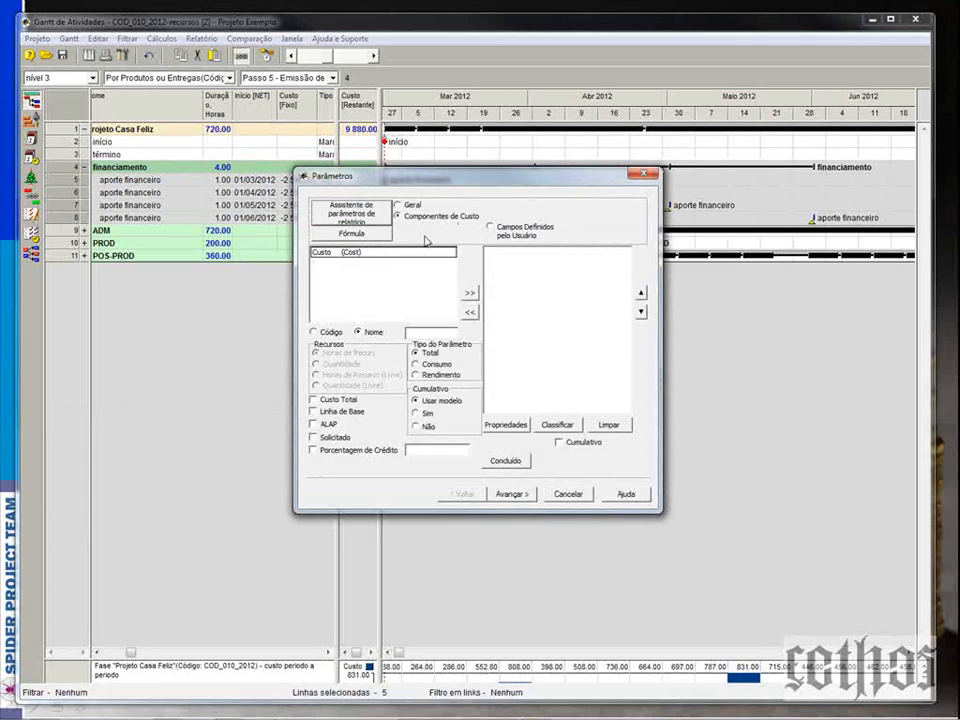
pyautogui.click(340, 258)
pyautogui.click(470, 293)
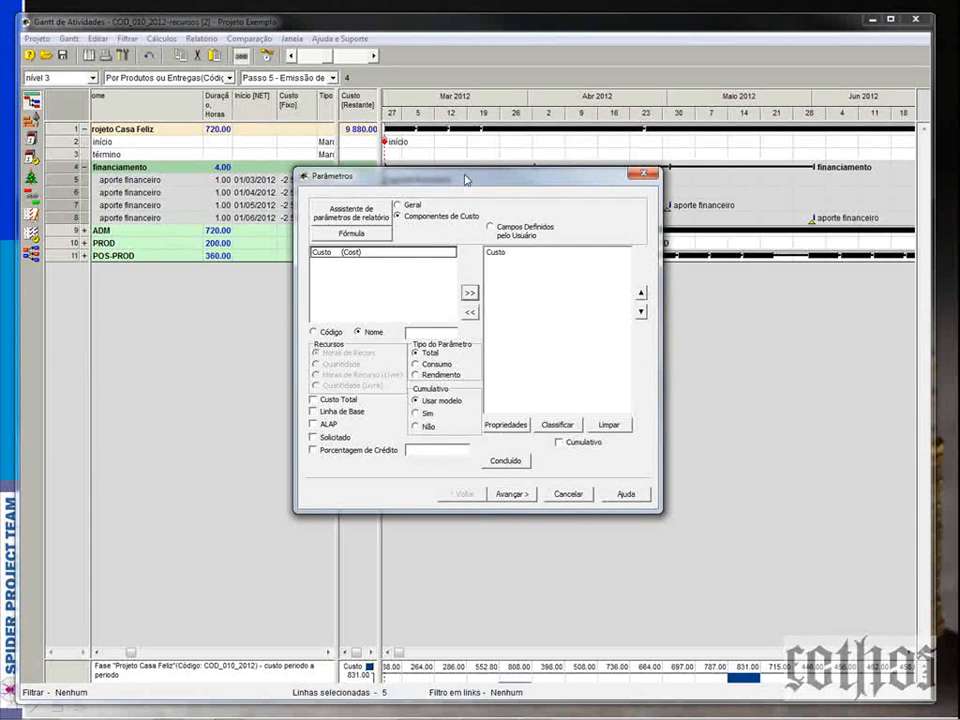
pyautogui.moveTo(463, 184); pyautogui.dragTo(440, 293)
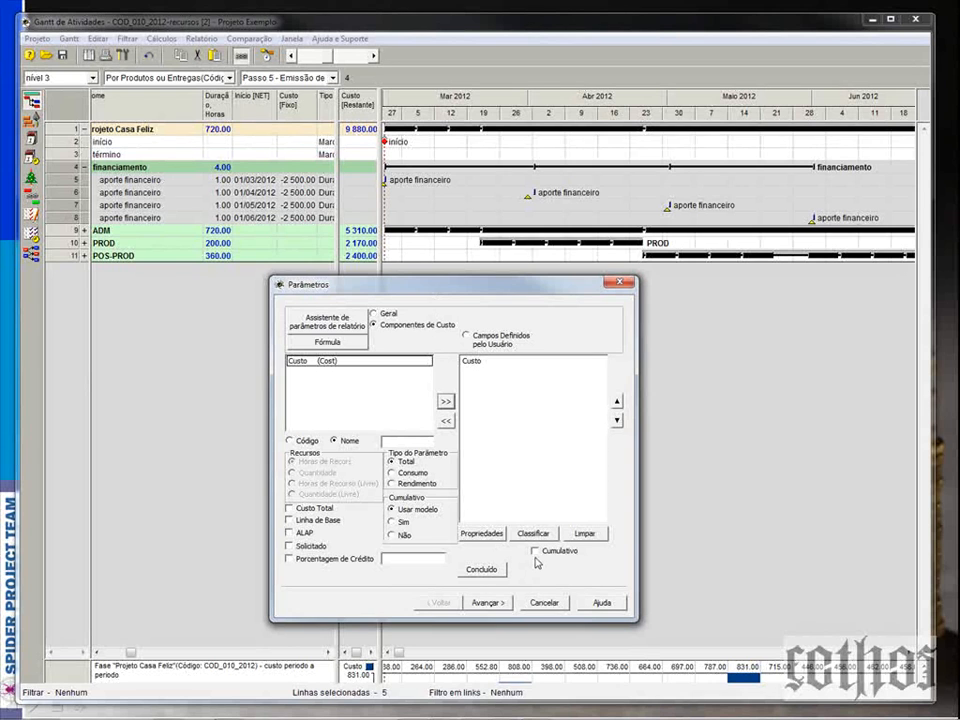
# Step: Configure the financiamento diagram to report by months and name it "aporte periodo a periodo"
pyautogui.click(486, 603)
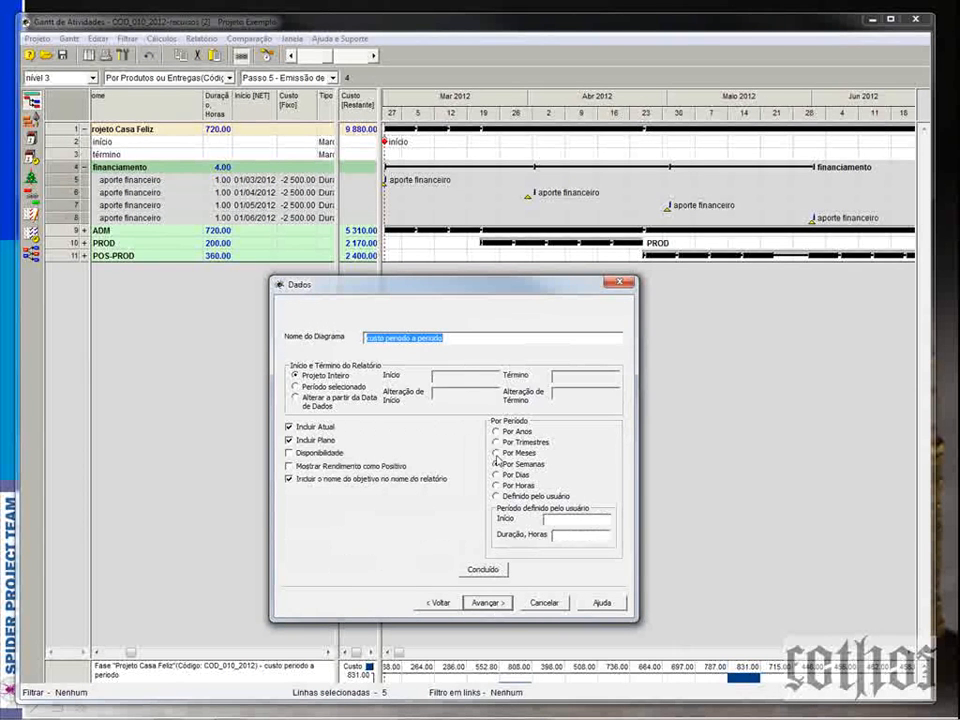
pyautogui.click(495, 453)
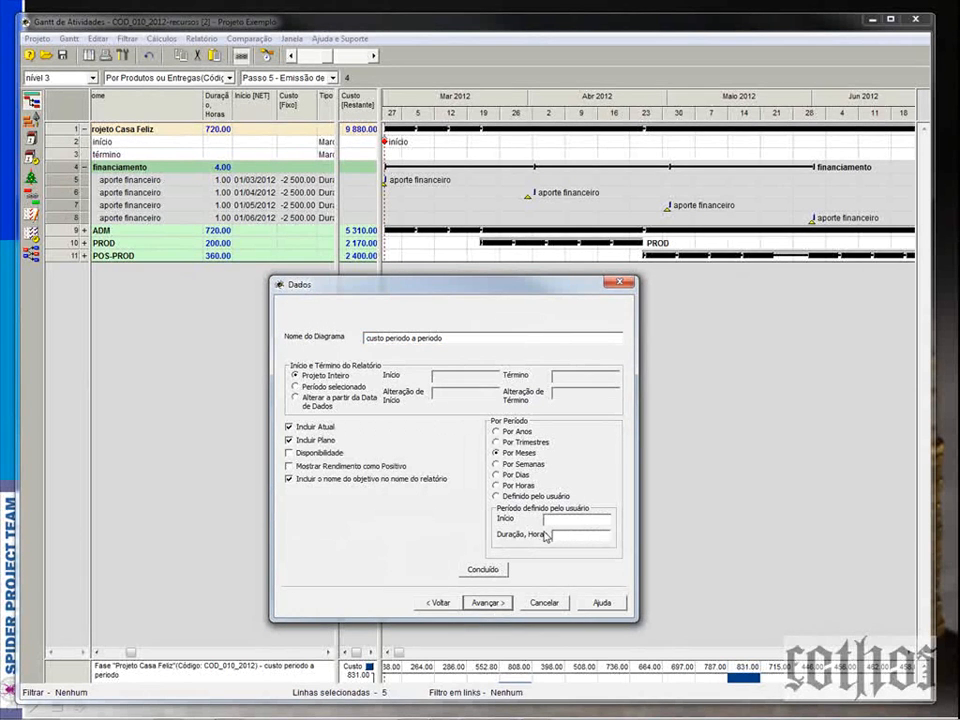
pyautogui.doubleClick(374, 338)
pyautogui.write('aporte')
pyautogui.click(289, 478)
pyautogui.click(487, 602)
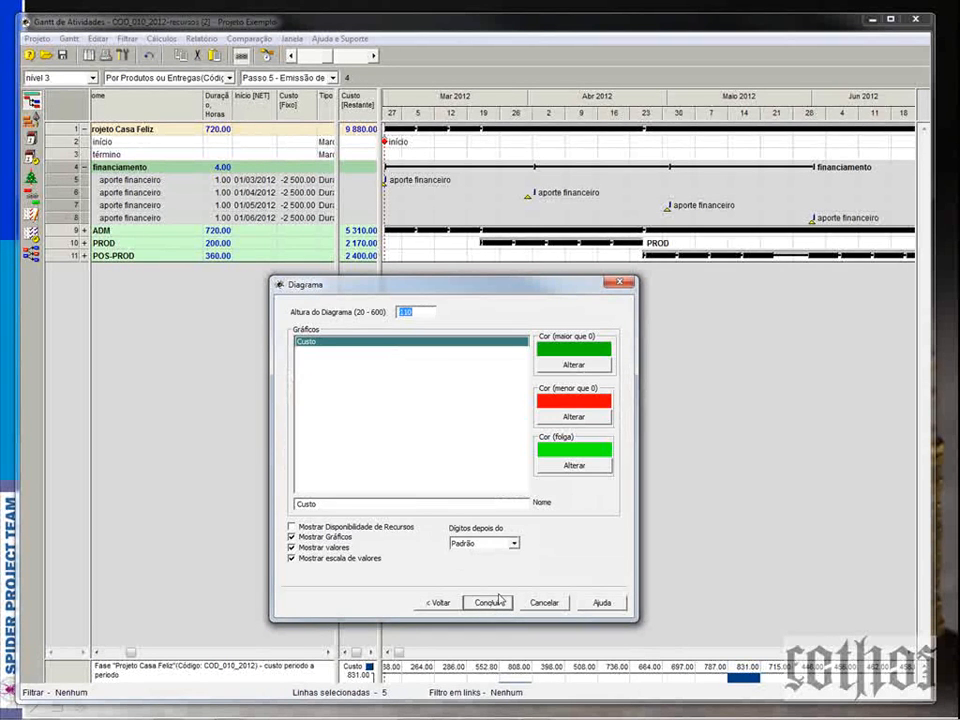
# Step: Set the diagram's colour for values above 0 to dark blue and create the diagram
pyautogui.click(573, 364)
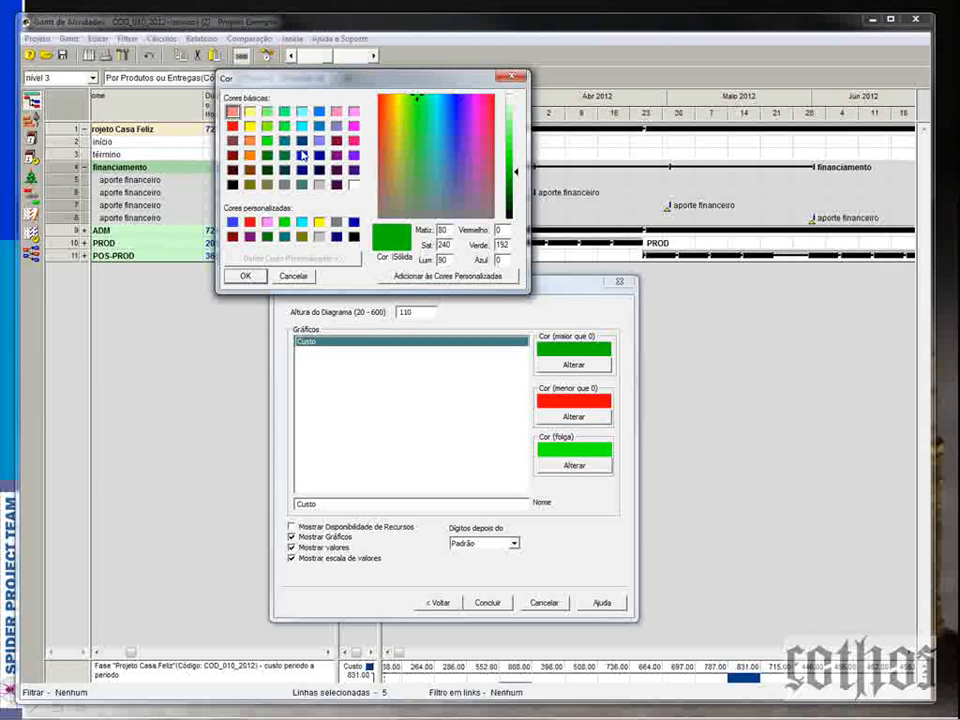
pyautogui.click(301, 170)
pyautogui.click(245, 275)
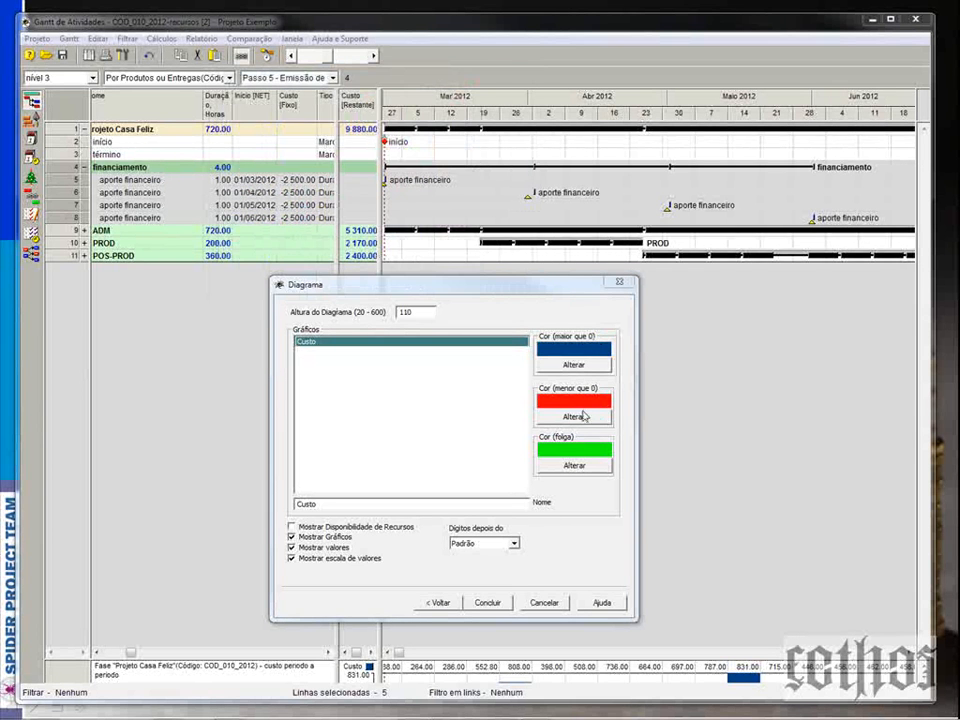
pyautogui.click(487, 602)
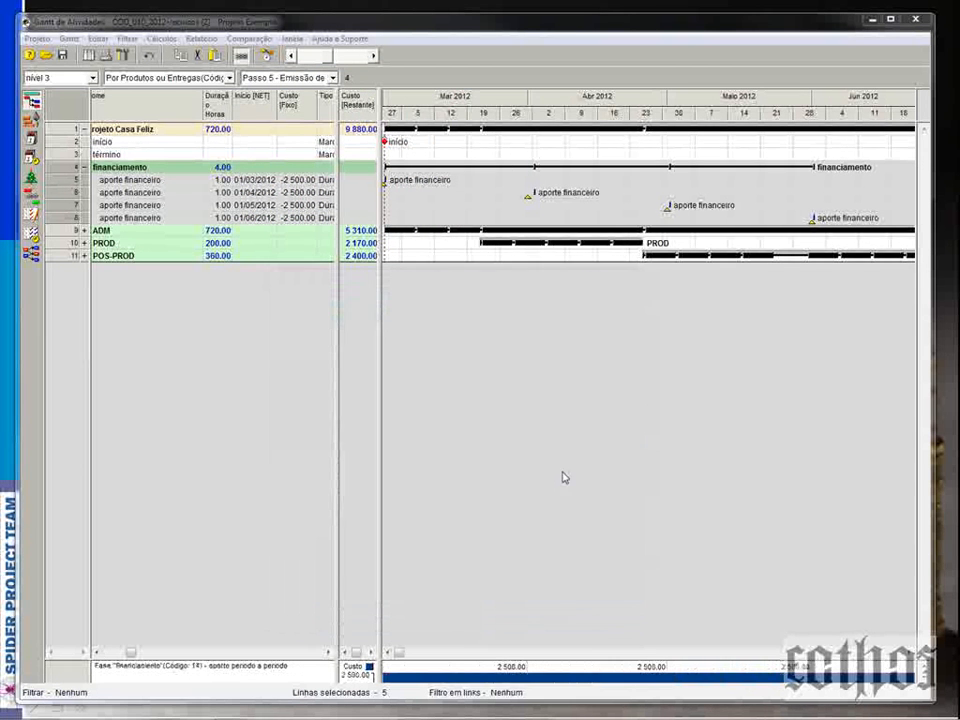
# Step: Increase the financiamento diagram's height and enlarge the diagram area below the Gantt chart
pyautogui.moveTo(535, 650); pyautogui.dragTo(525, 545)
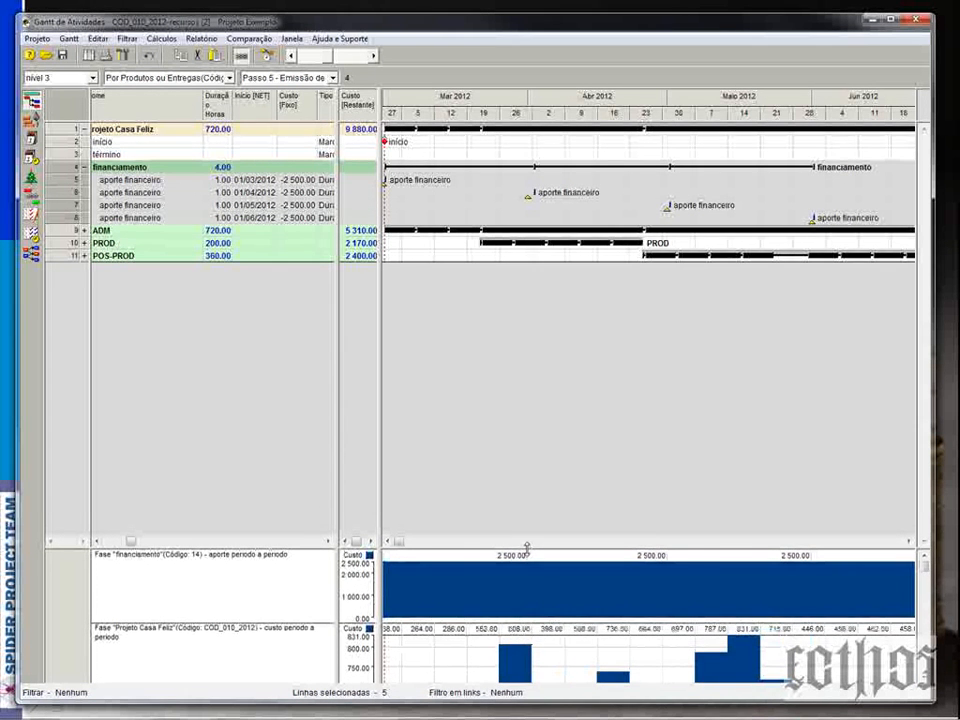
pyautogui.rightClick(540, 580)
pyautogui.click(566, 588)
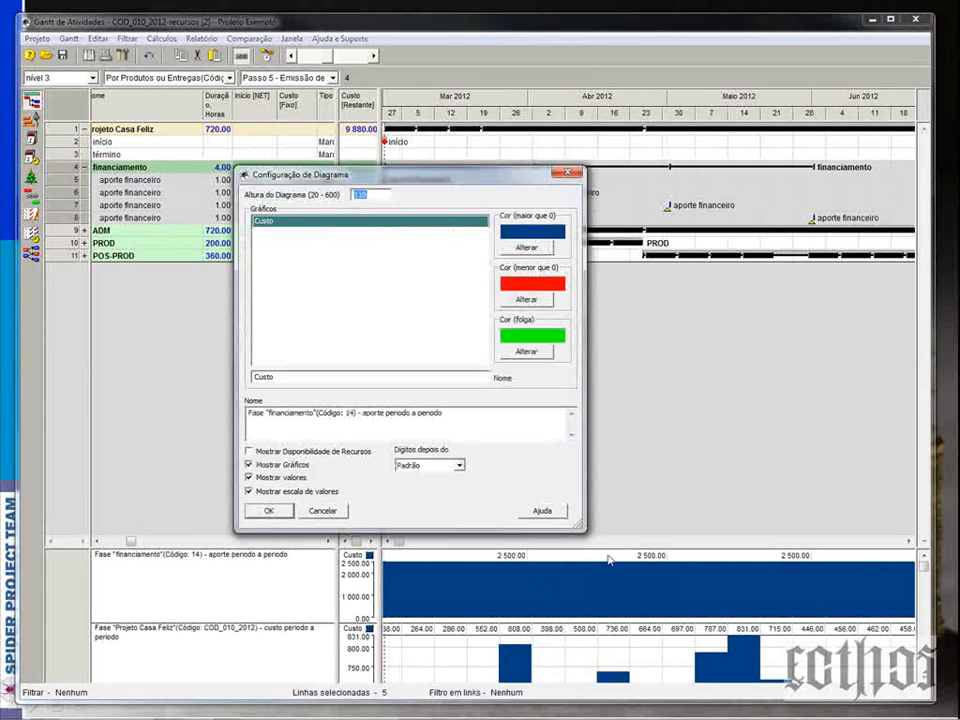
pyautogui.press('Return')
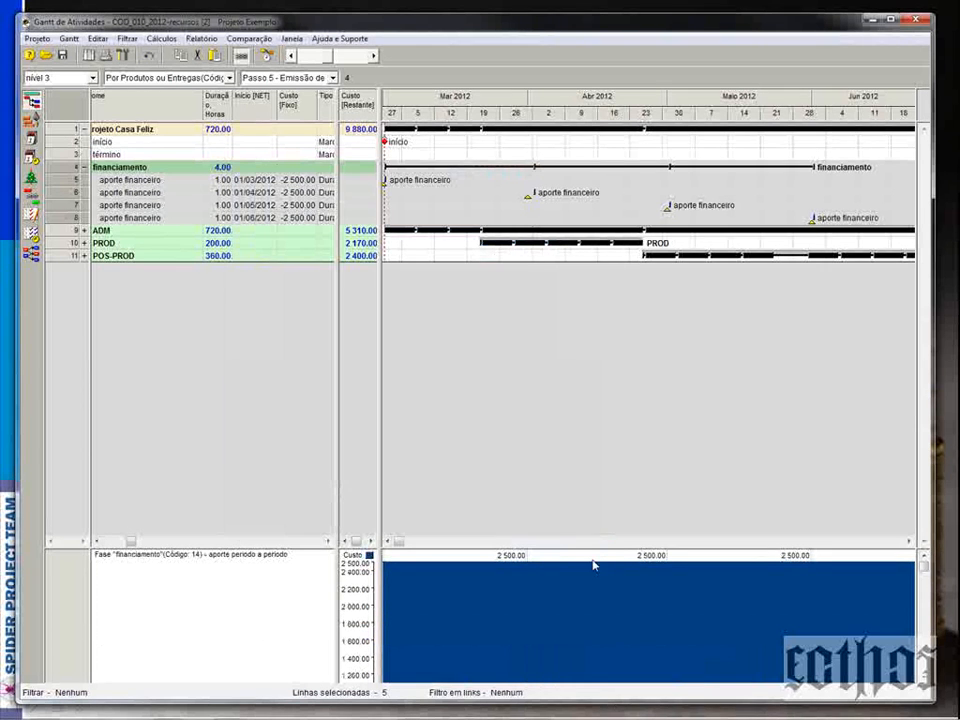
pyautogui.moveTo(585, 550); pyautogui.dragTo(582, 394)
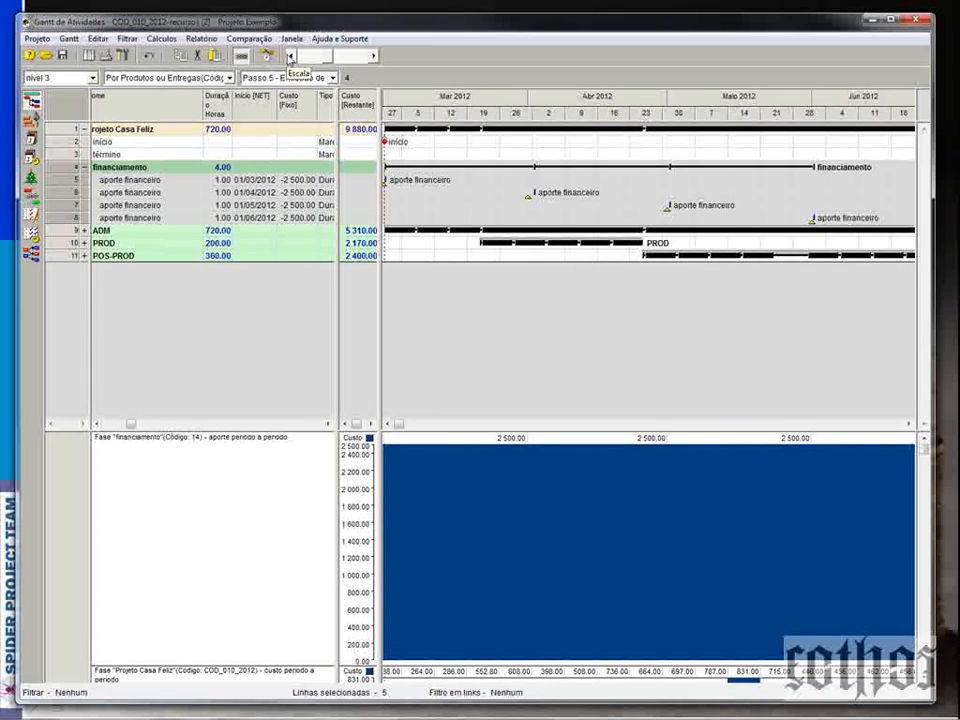
# Step: Compress the time scale to fit the whole project and collapse the financiamento phase to make room for both diagrams
pyautogui.click(291, 57)
pyautogui.click(291, 57)
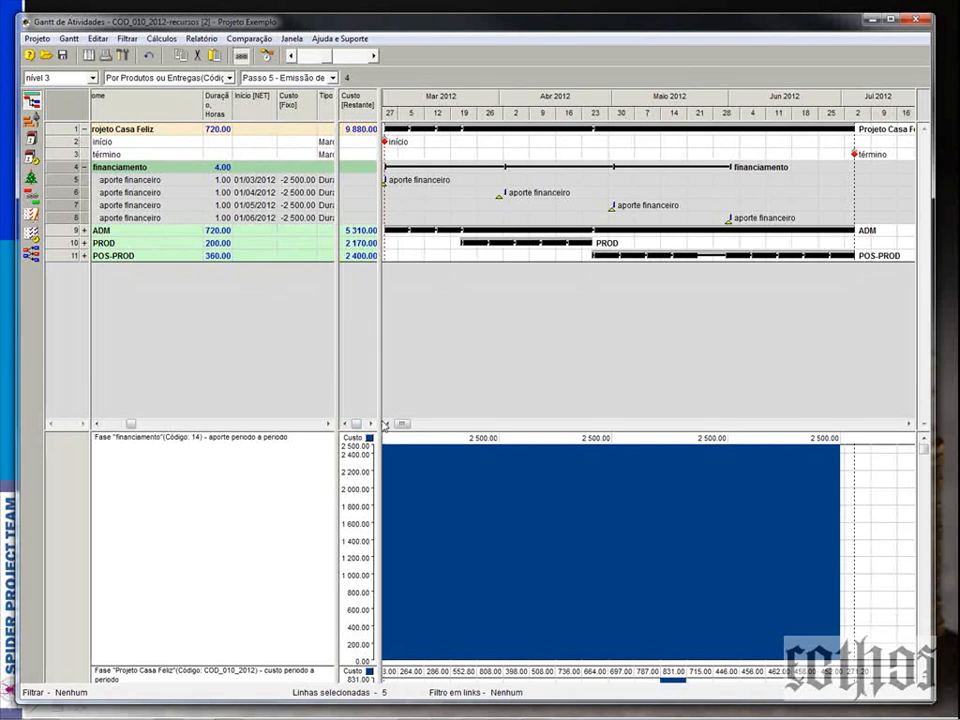
pyautogui.moveTo(384, 424); pyautogui.dragTo(402, 424)
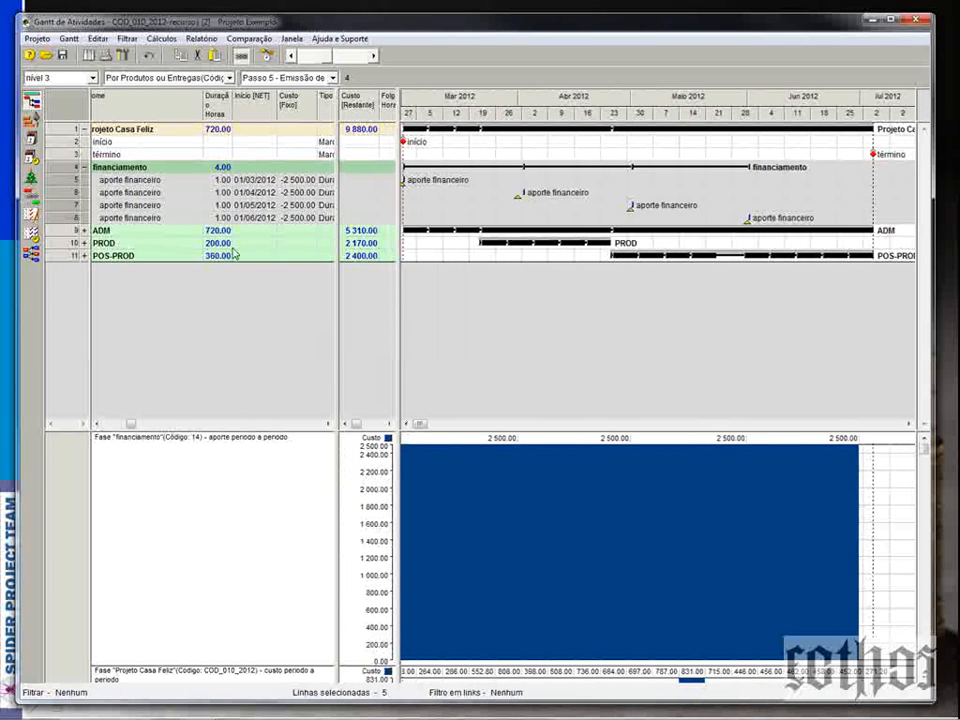
pyautogui.click(85, 168)
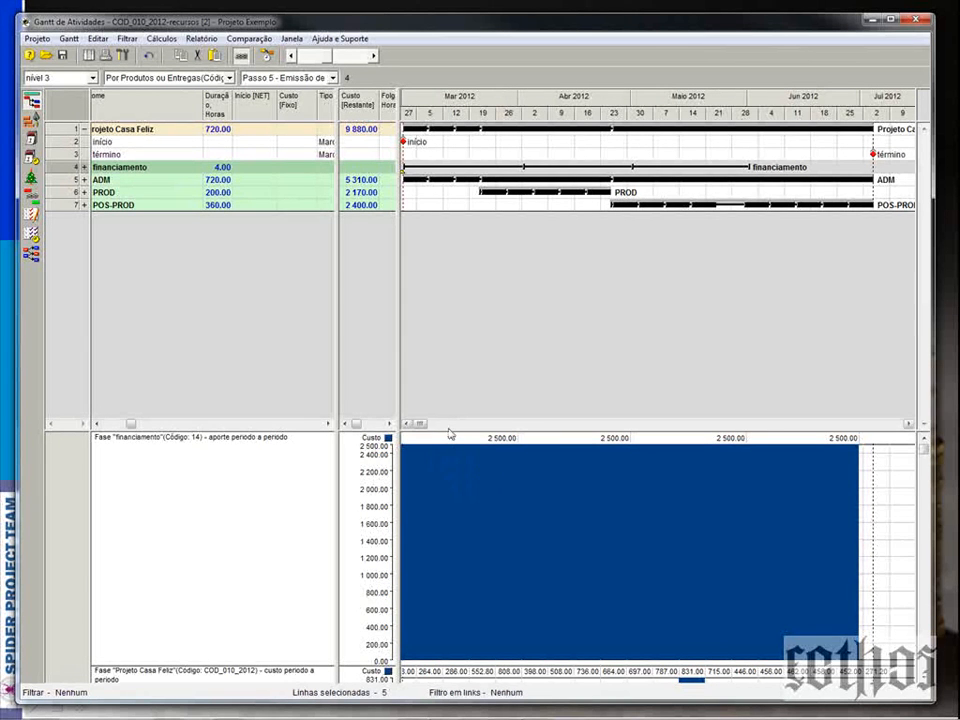
pyautogui.moveTo(444, 432); pyautogui.dragTo(426, 238)
# Step: Regenerate the Projeto Casa Feliz cost diagram by weeks, keeping Custo as its parameter, to include the funding activities
pyautogui.rightClick(525, 522)
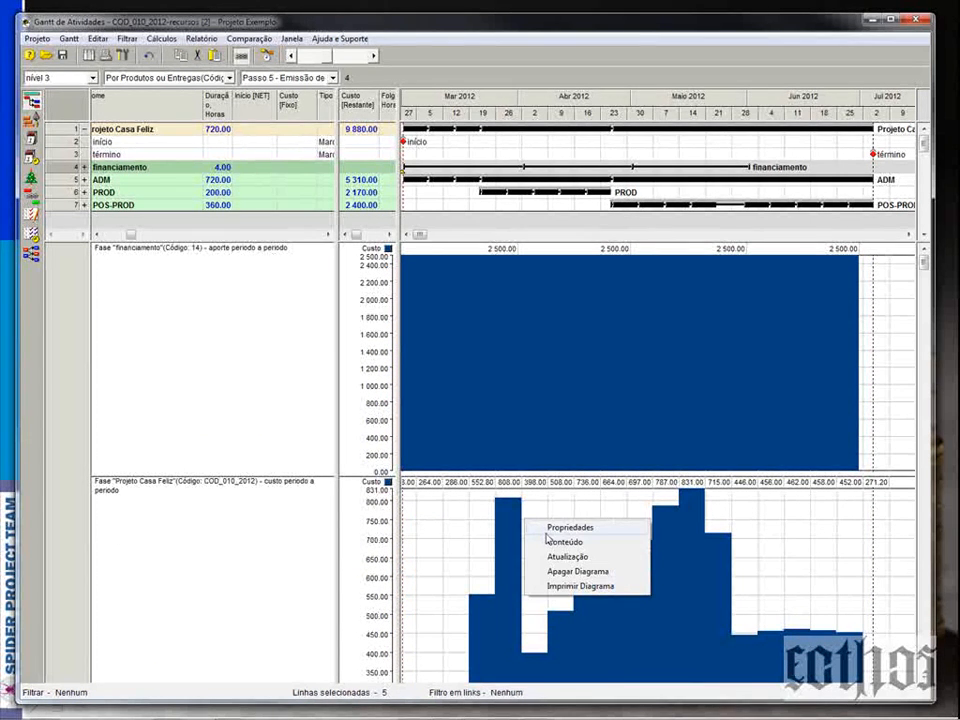
pyautogui.click(549, 541)
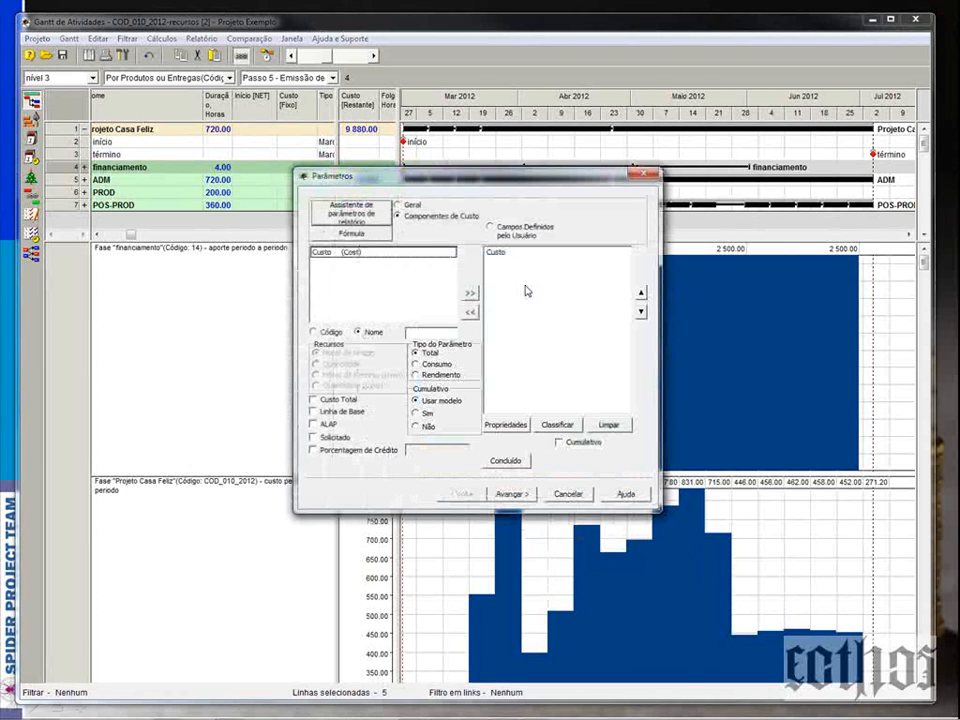
pyautogui.click(505, 252)
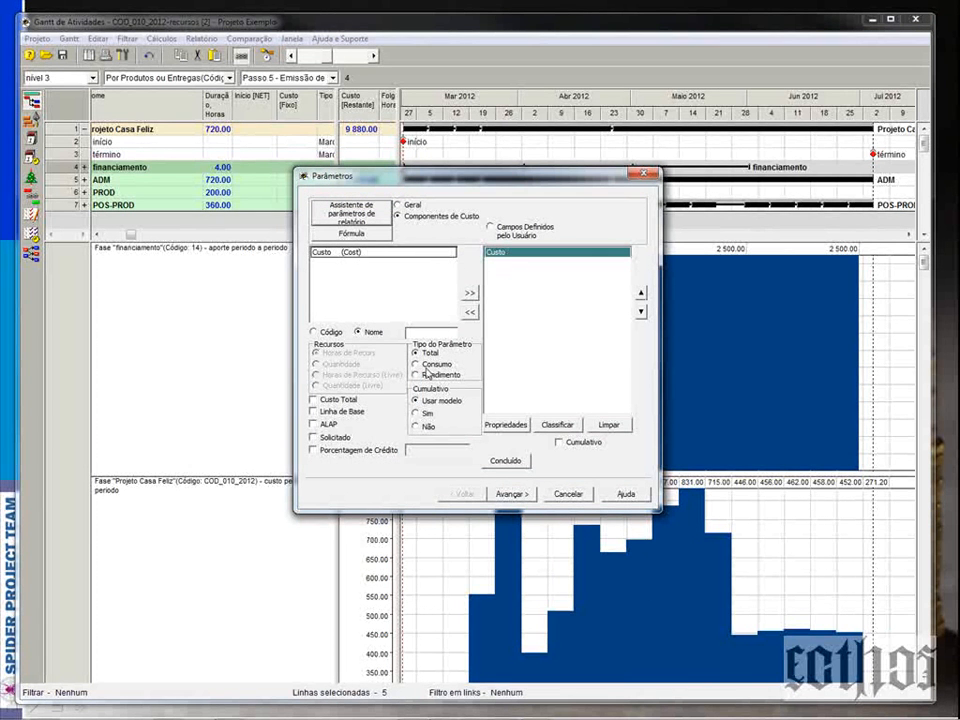
pyautogui.click(511, 495)
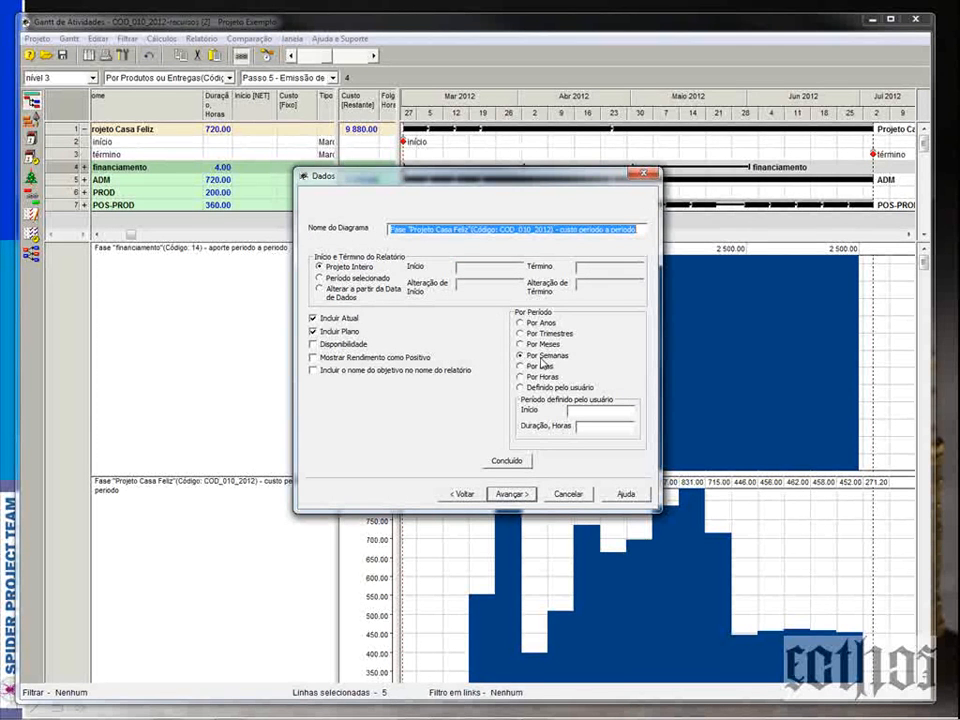
pyautogui.click(507, 496)
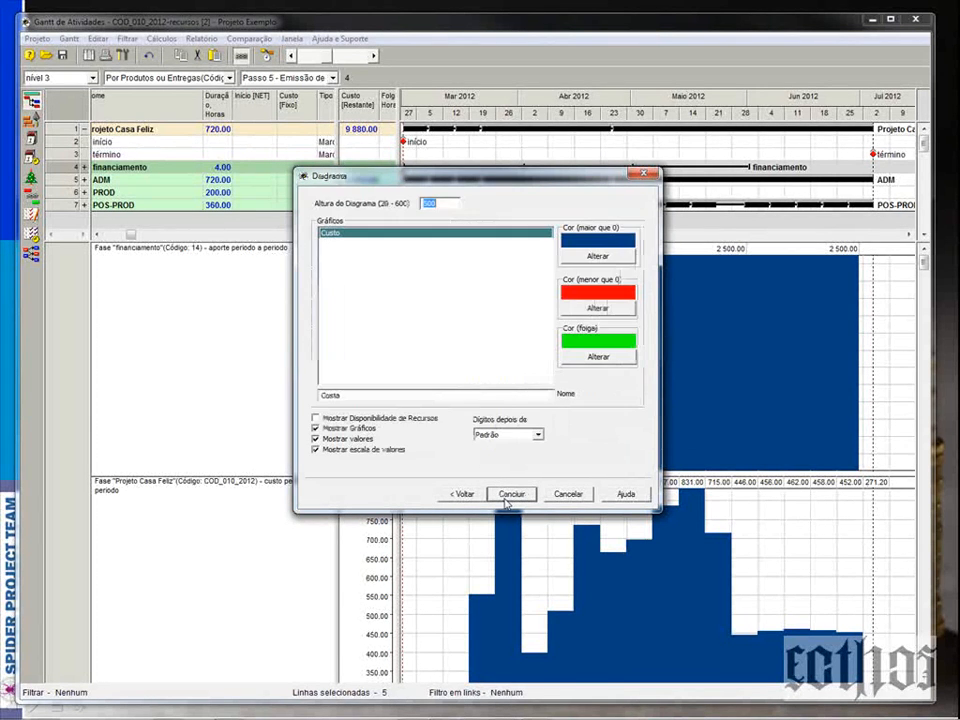
pyautogui.click(508, 496)
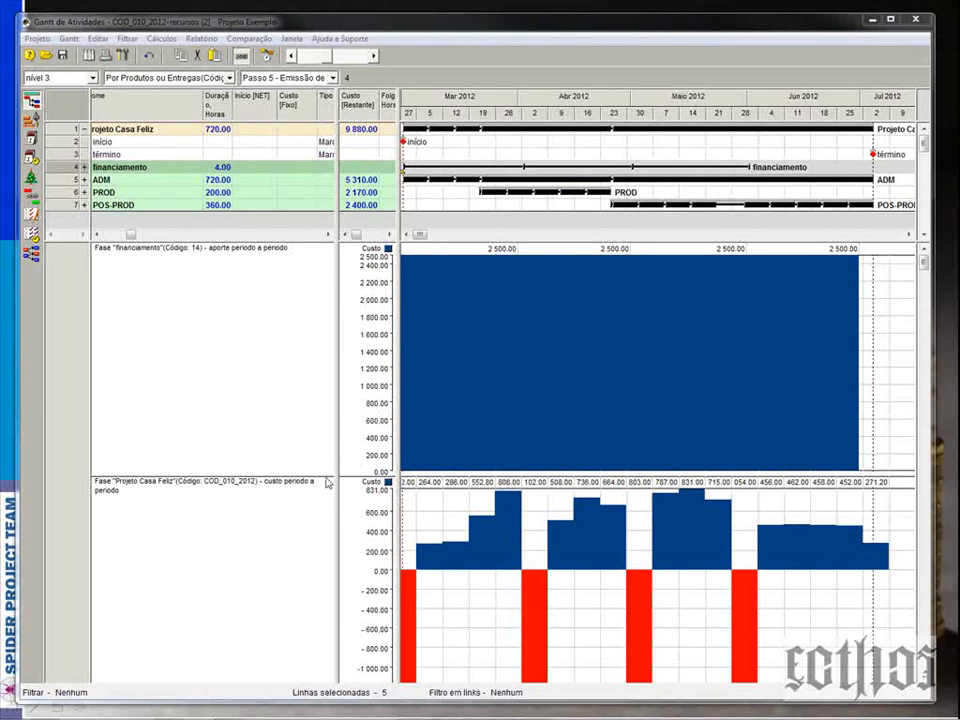
# Step: Set the project cost diagram's height to 350 and enlarge the diagram area so both diagrams fit
pyautogui.moveTo(475, 241); pyautogui.dragTo(475, 218)
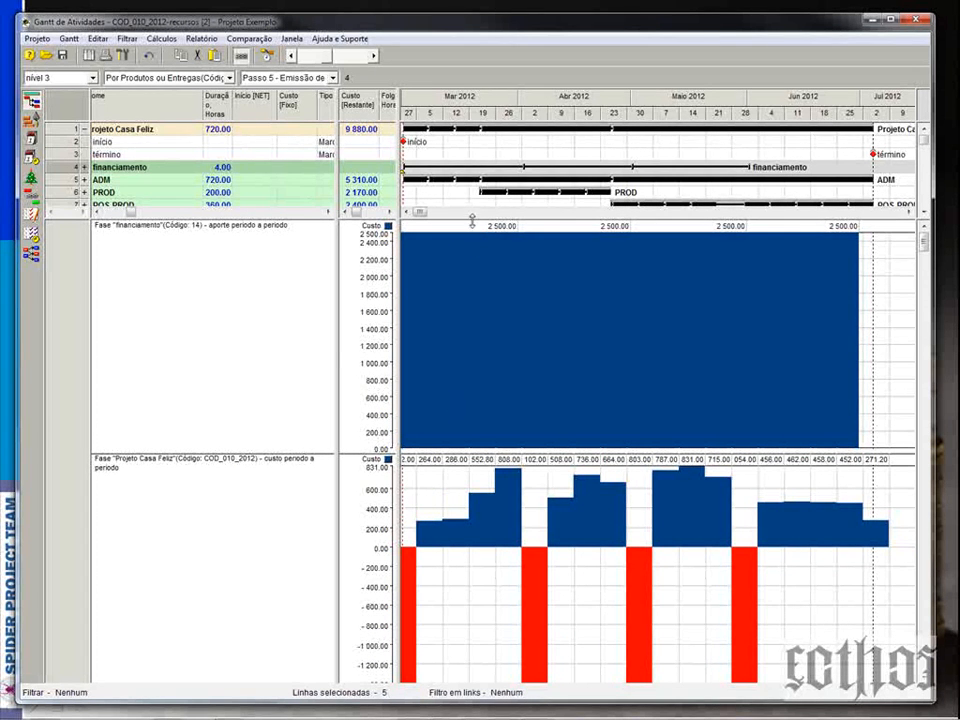
pyautogui.moveTo(472, 221); pyautogui.dragTo(478, 137)
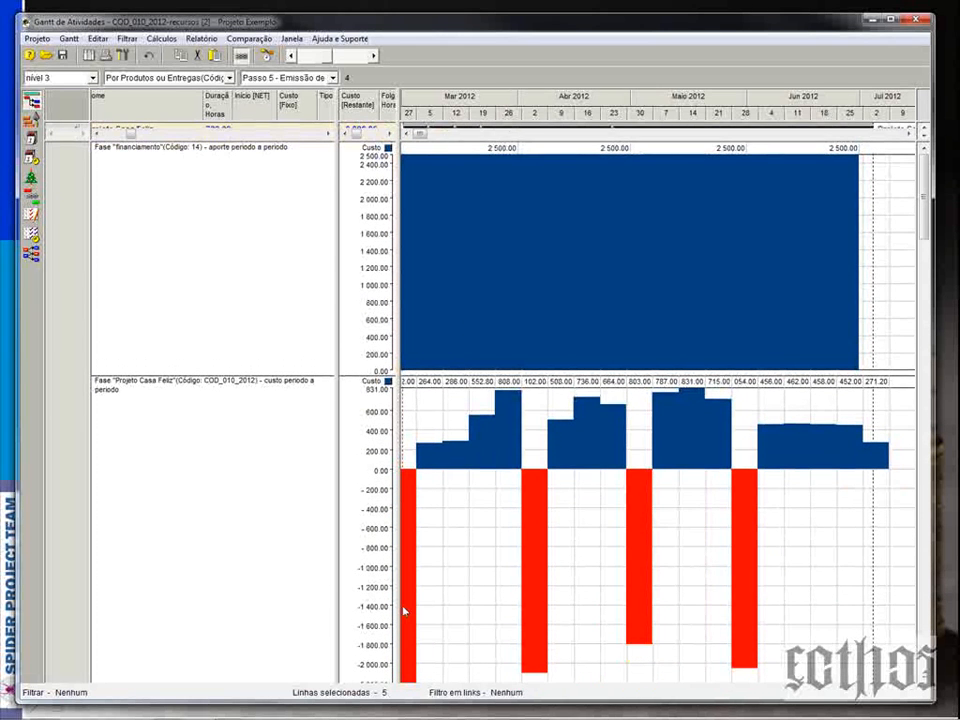
pyautogui.rightClick(489, 530)
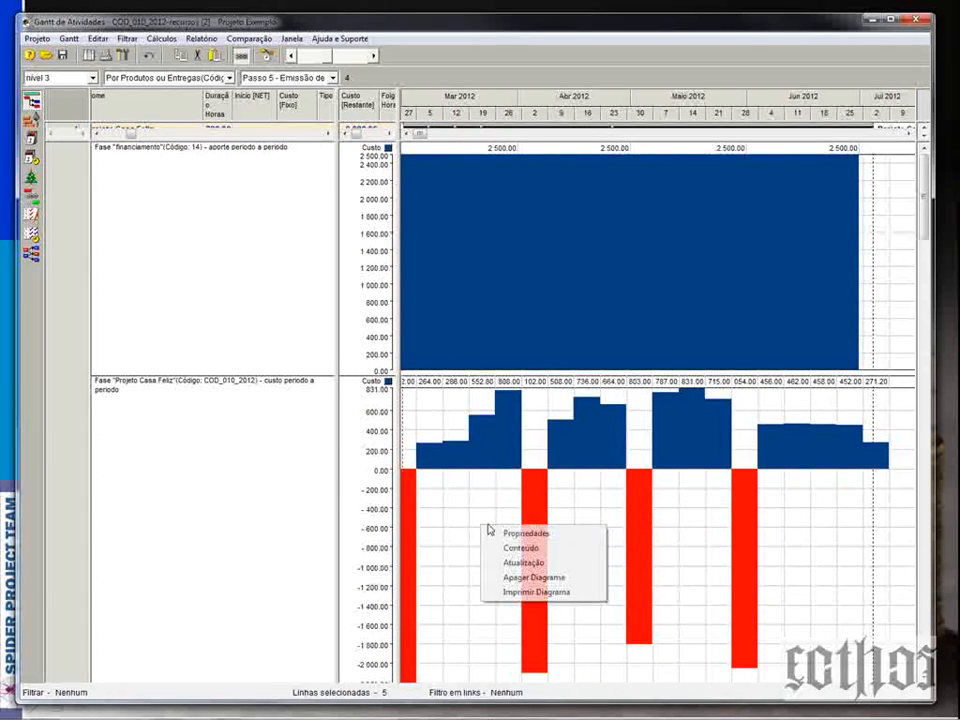
pyautogui.click(507, 533)
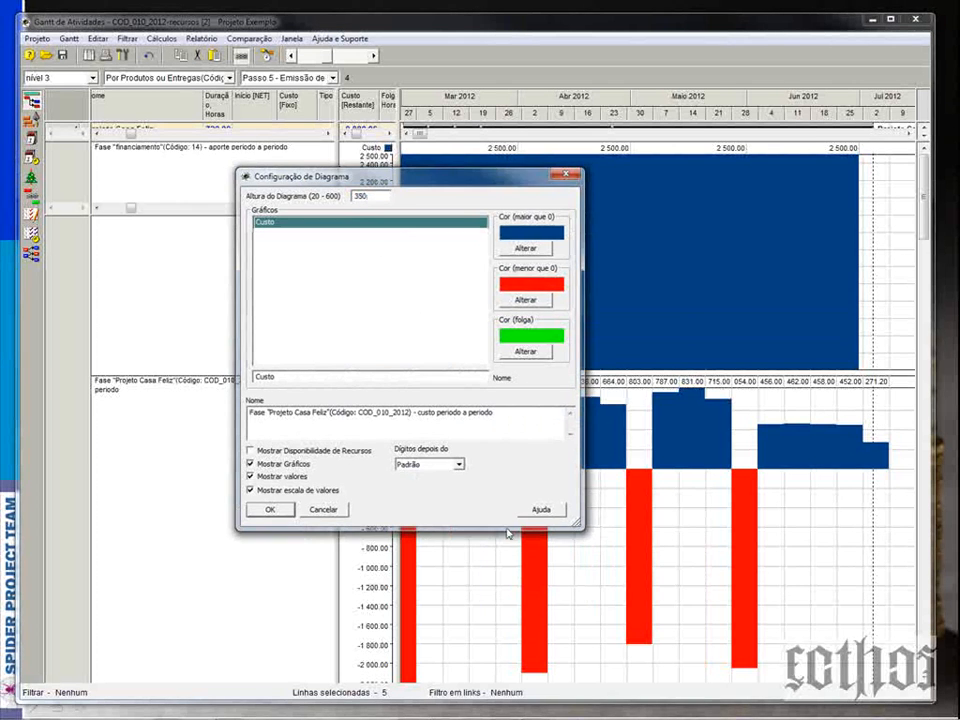
pyautogui.press('Return')
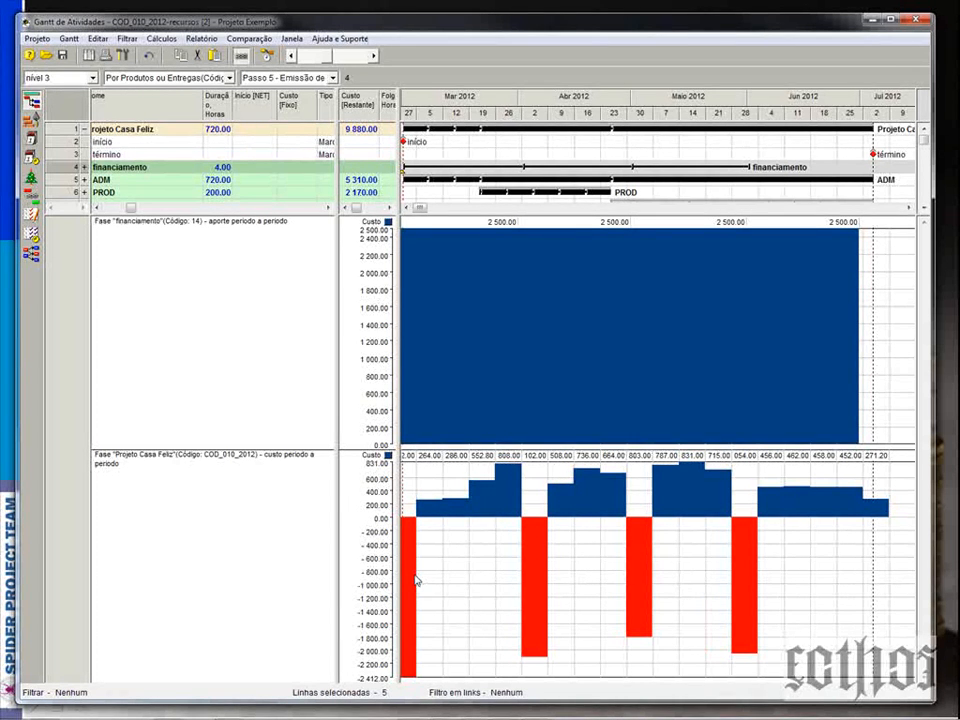
# Step: Enable Mostrar Rendimento como Positivo in the content settings of the project cost diagram and regenerate it
pyautogui.rightClick(467, 555)
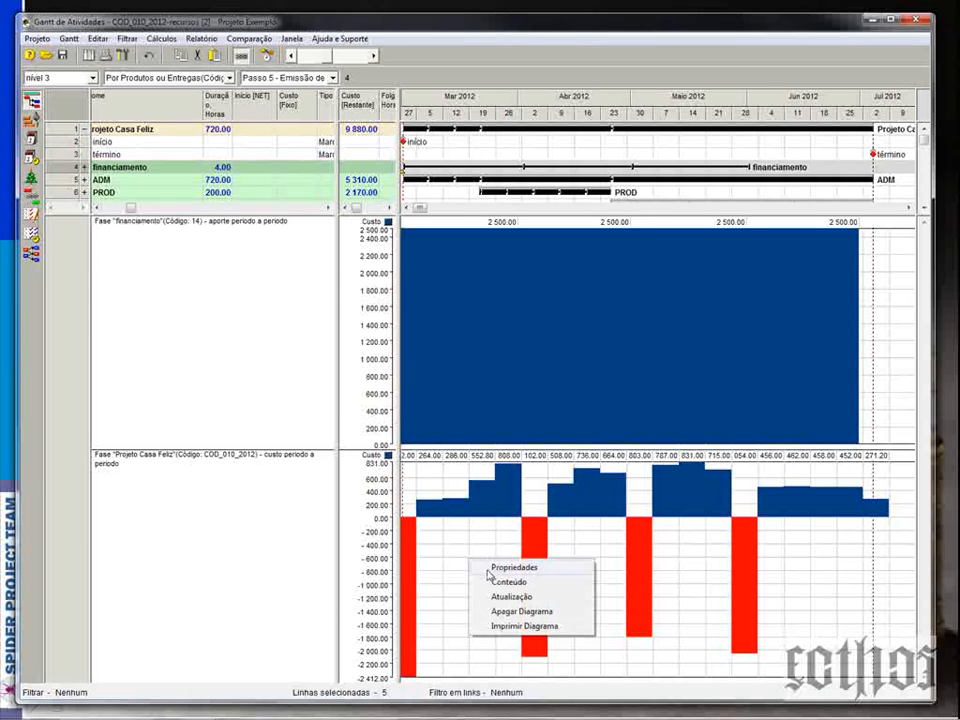
pyautogui.click(490, 566)
pyautogui.click(508, 494)
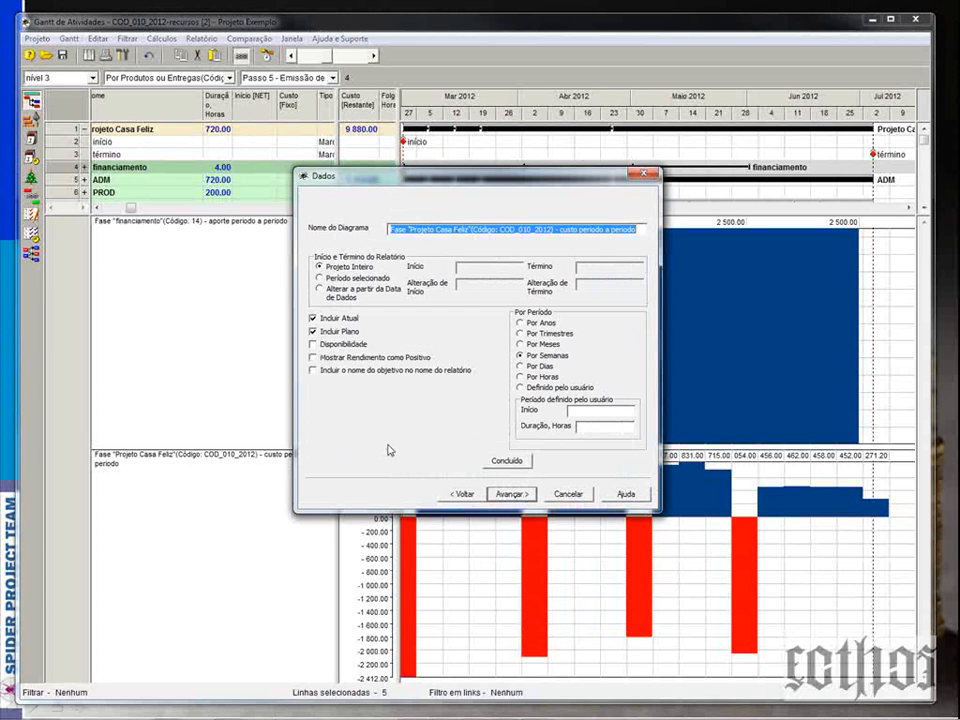
pyautogui.click(489, 464)
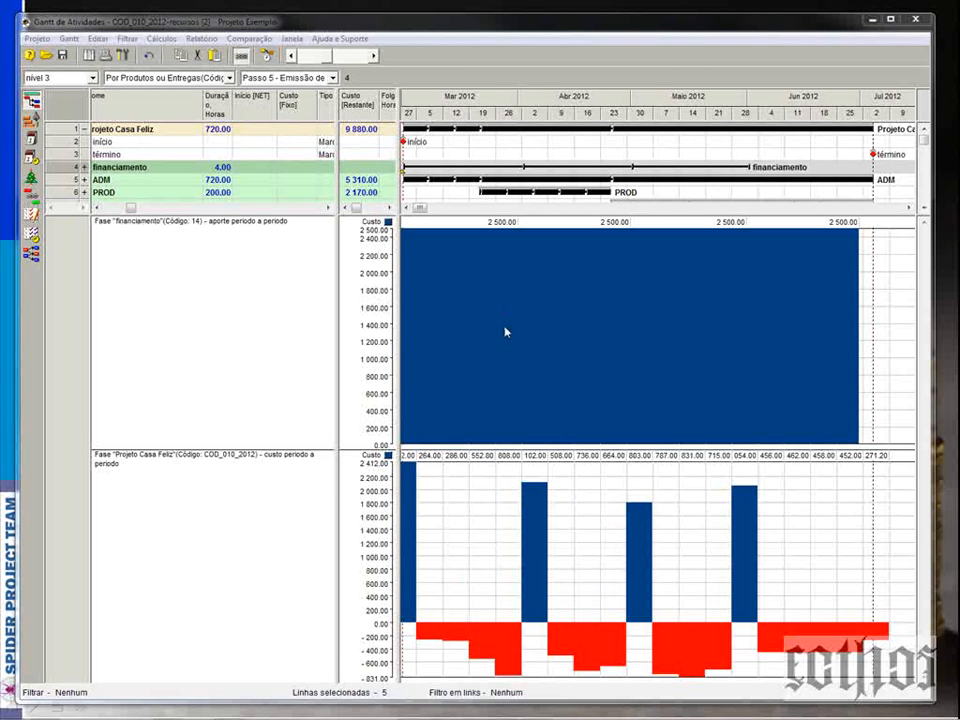
# Step: Make the project cost diagram cumulative and rename it "fluxo de caixa"
pyautogui.rightClick(464, 504)
pyautogui.click(489, 519)
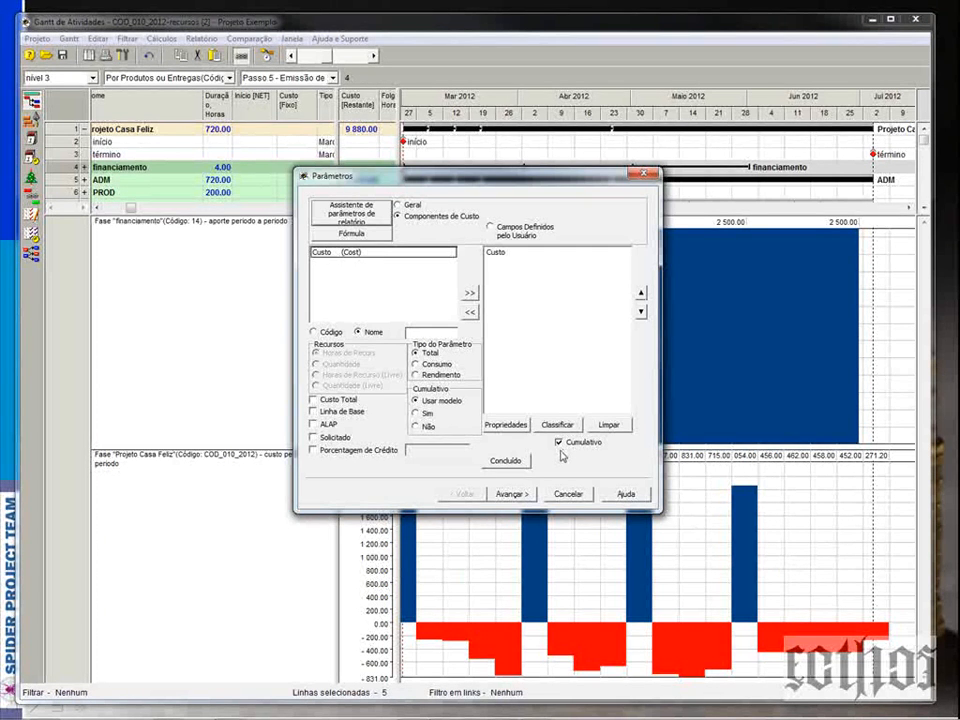
pyautogui.click(512, 494)
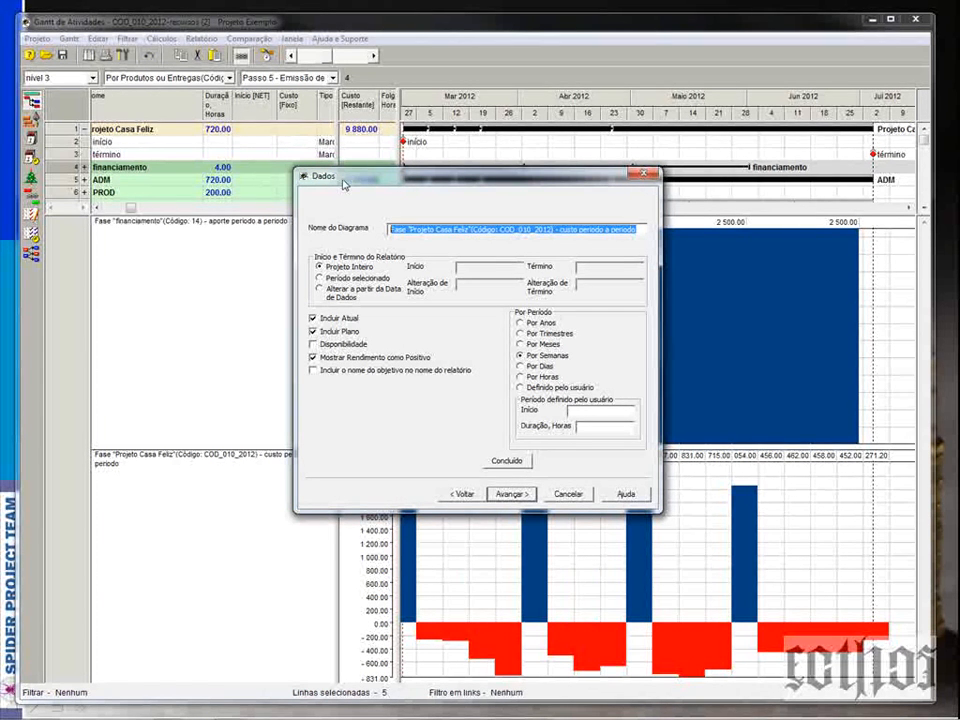
pyautogui.write('fluxo de c')
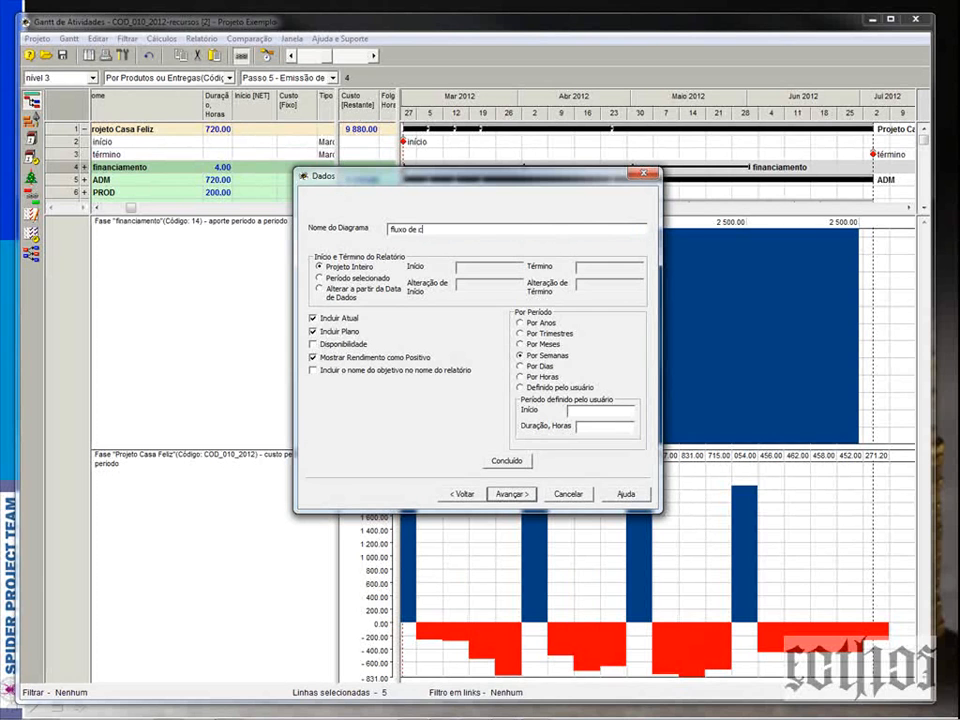
pyautogui.write('aixa')
pyautogui.click(512, 494)
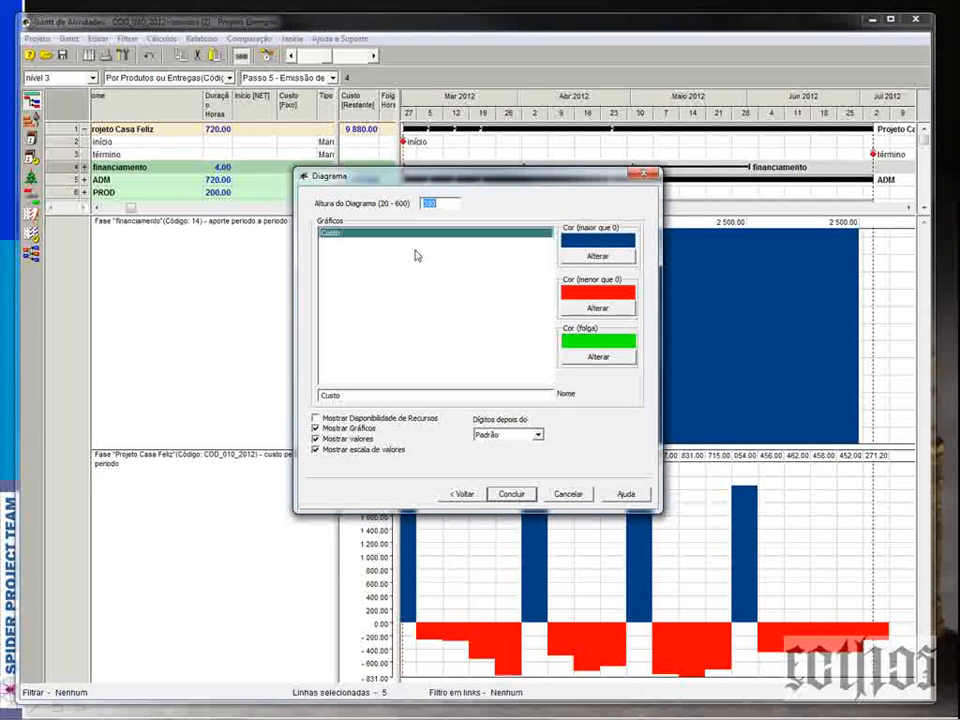
pyautogui.click(511, 494)
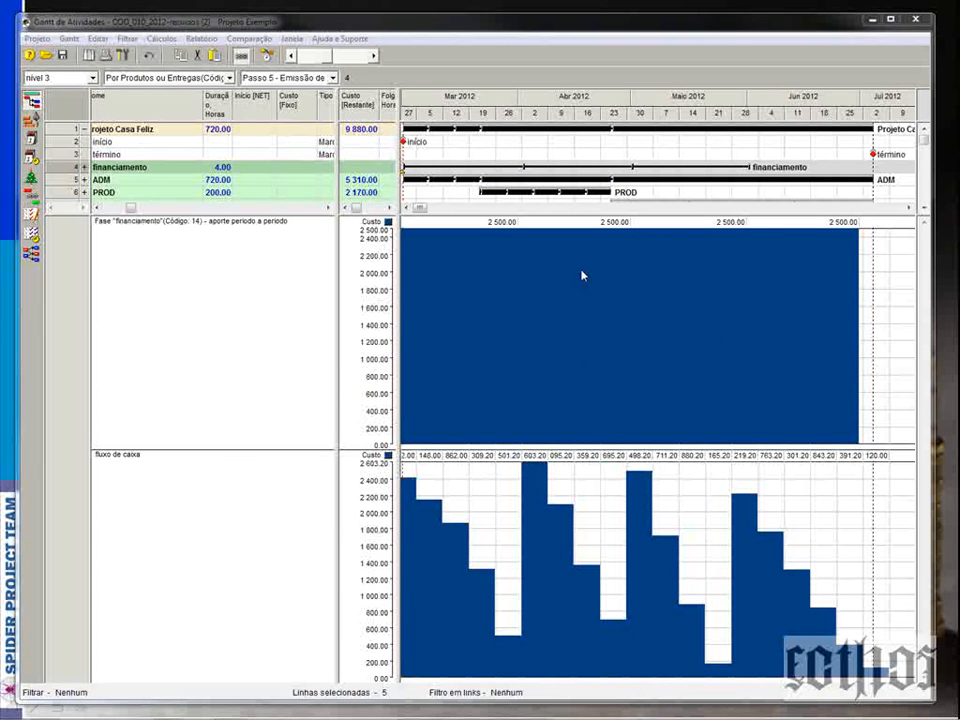
# Step: Delete the financiamento phase's "aporte periodo a periodo" diagram and expand the financiamento phase
pyautogui.rightClick(542, 260)
pyautogui.click(560, 325)
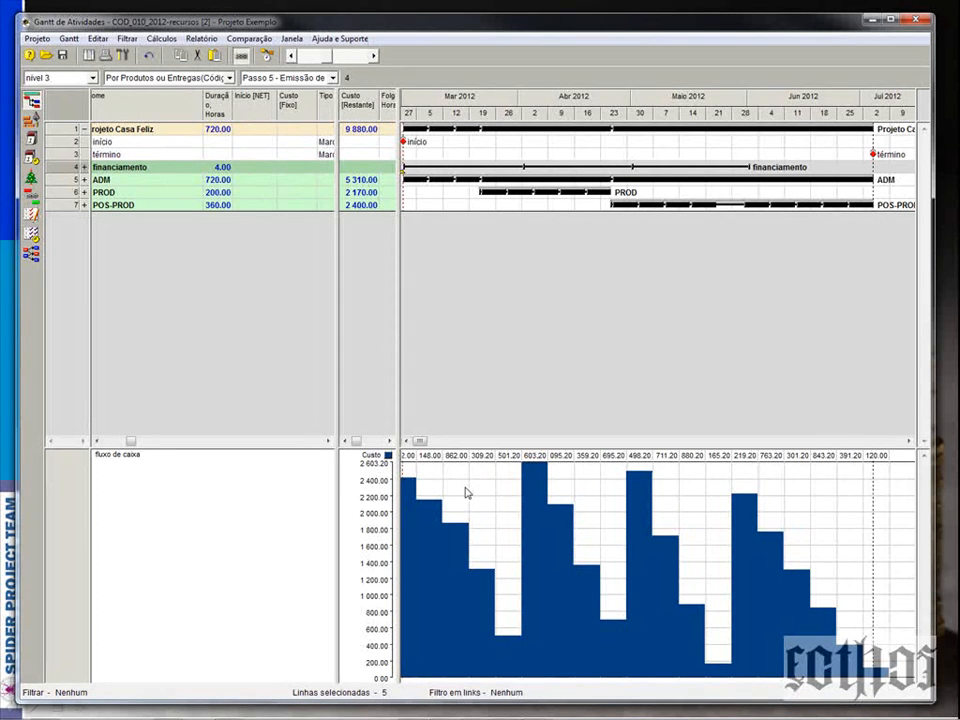
pyautogui.click(84, 168)
# Step: Recalculate the project to update the remaining costs with the aporte financeiro amounts
pyautogui.click(297, 179)
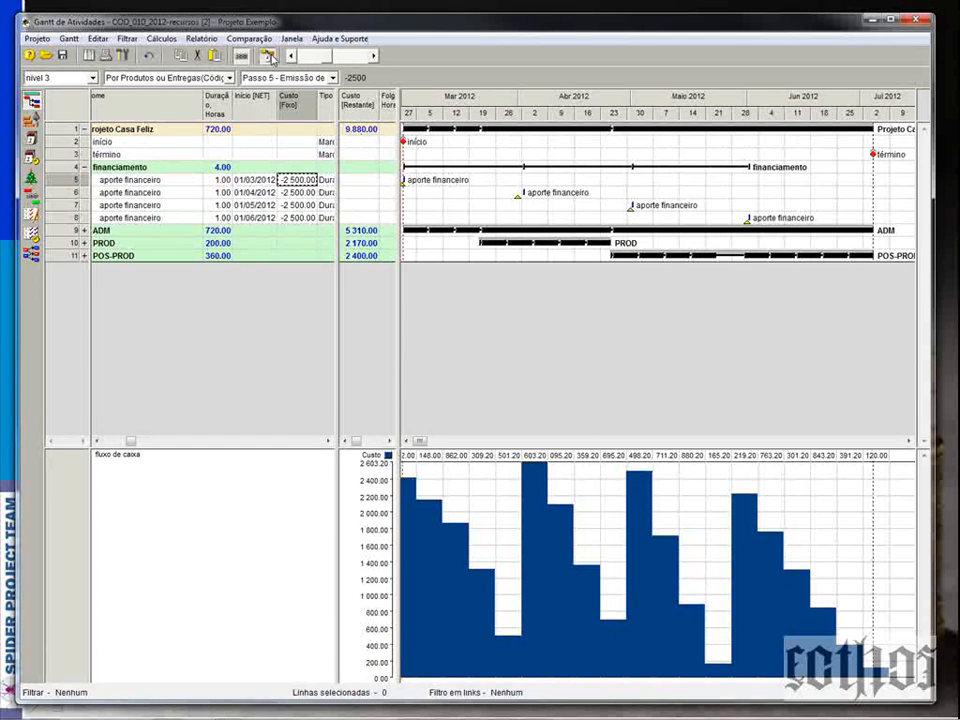
pyautogui.click(268, 56)
pyautogui.click(622, 599)
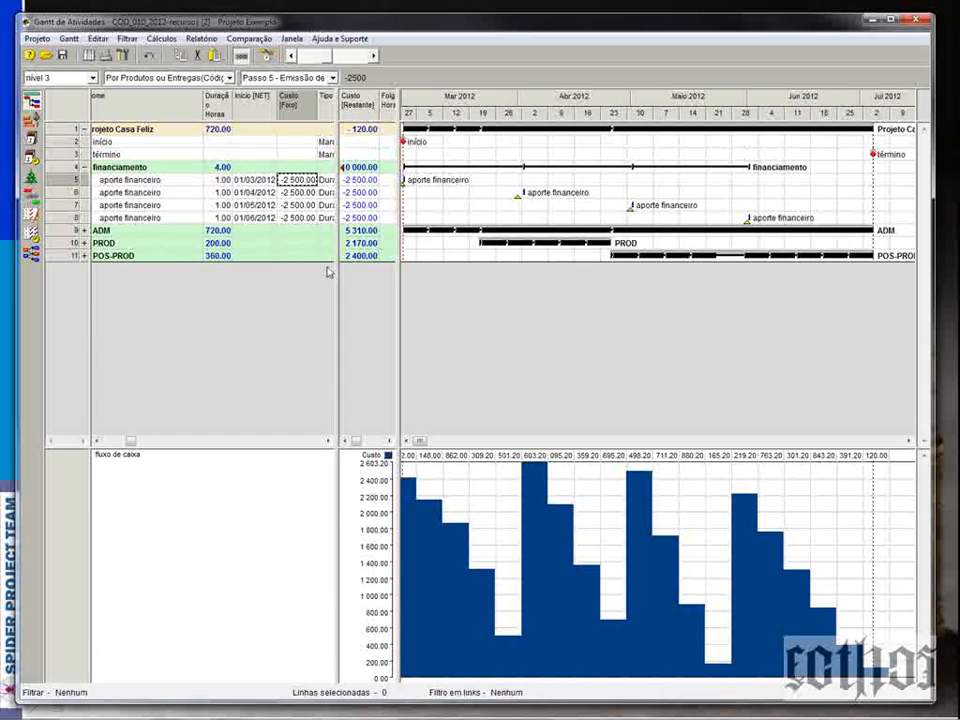
# Step: Set the fixed costs of the four aporte financeiro activities, March to June, to -2000, -3000, -2000 and -3000
pyautogui.write('-22')
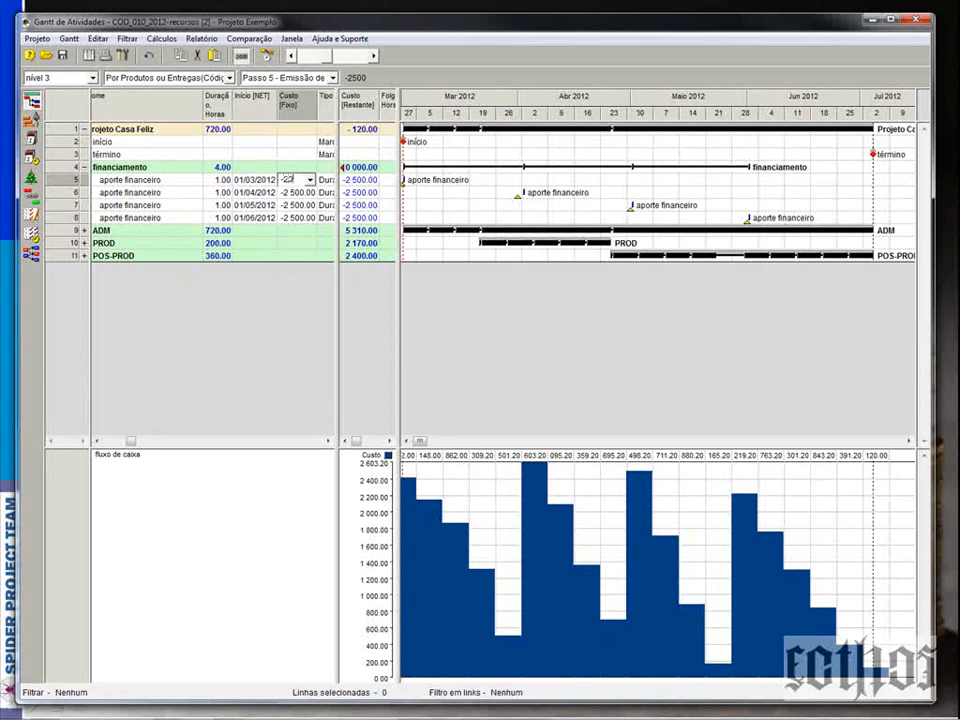
pyautogui.write('00')
pyautogui.press('Return')
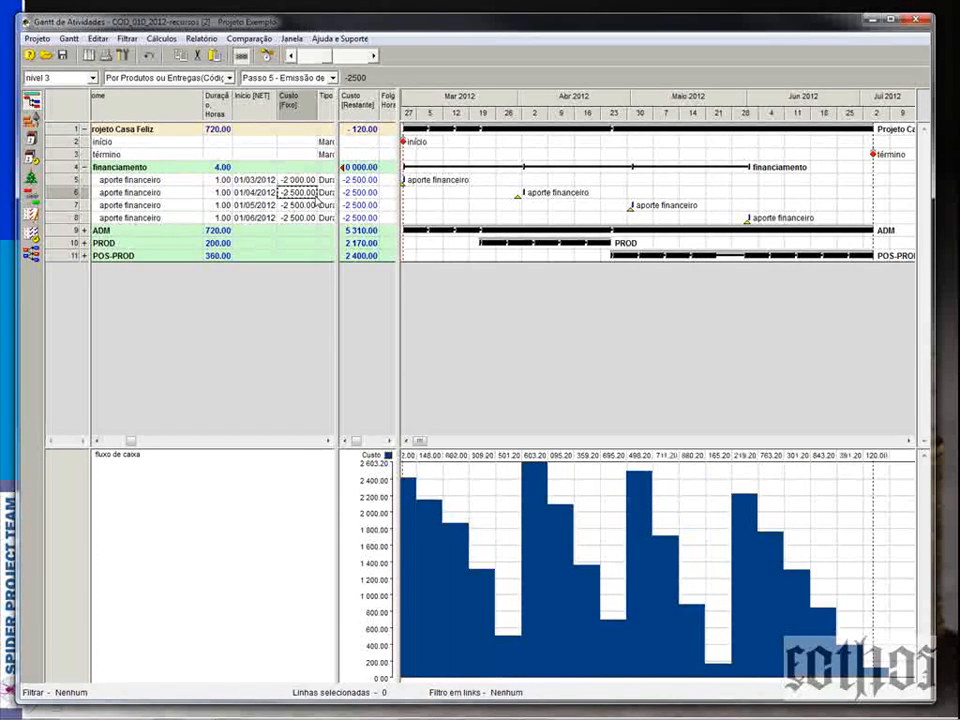
pyautogui.write('-3 ')
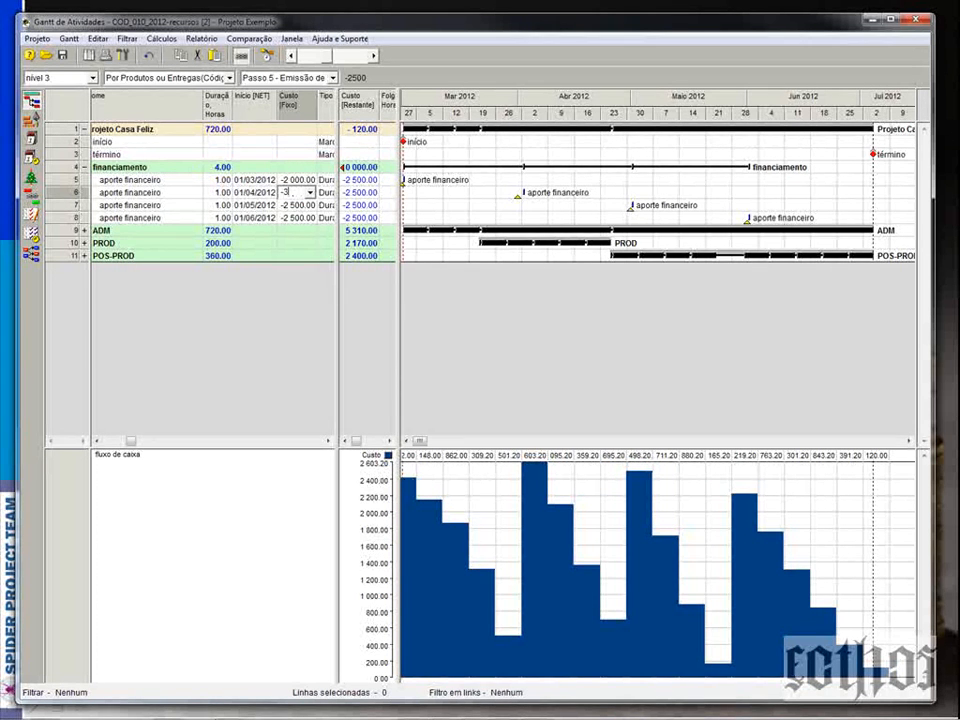
pyautogui.write('000')
pyautogui.press('Return')
pyautogui.write('-')
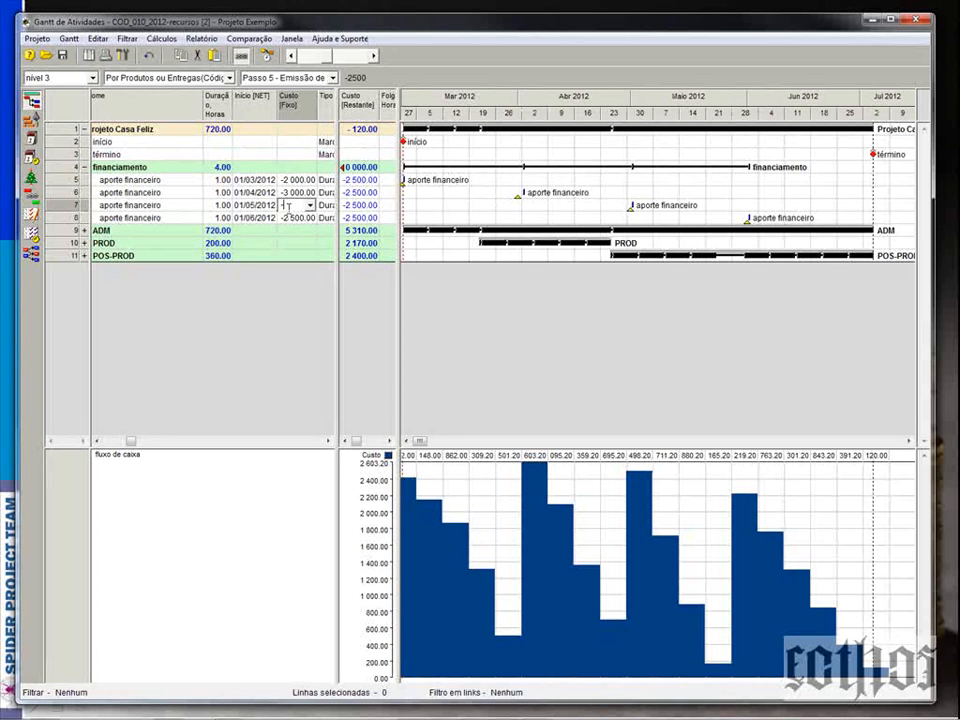
pyautogui.write('2 000')
pyautogui.press('Return')
pyautogui.write('-3000')
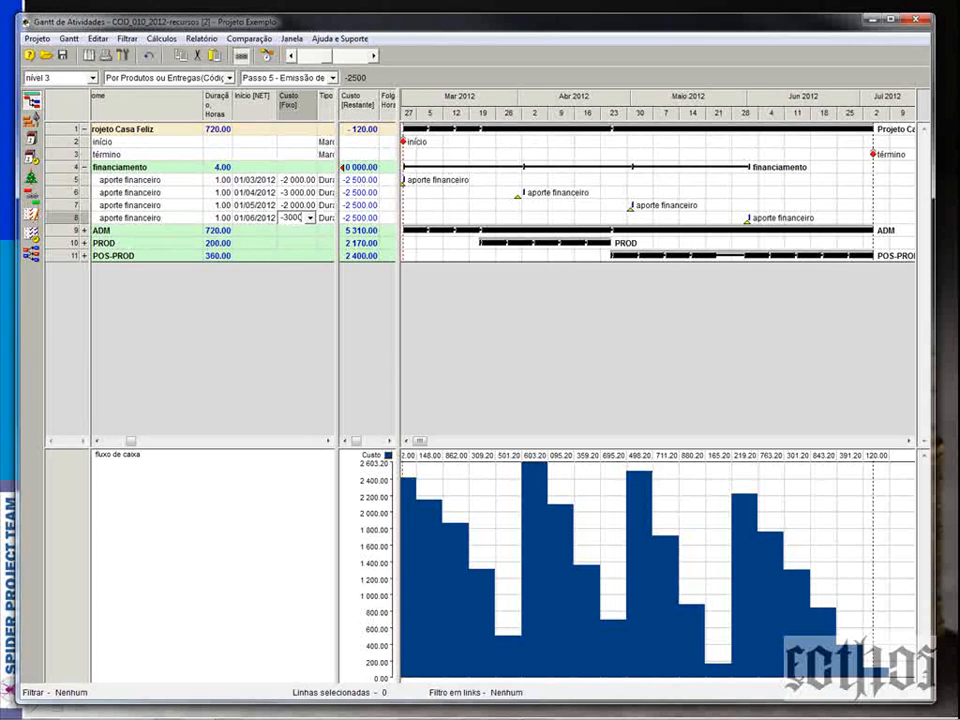
pyautogui.press('Return')
# Step: Widen the Custo [Restante] column so that its full values fit
pyautogui.click(288, 179)
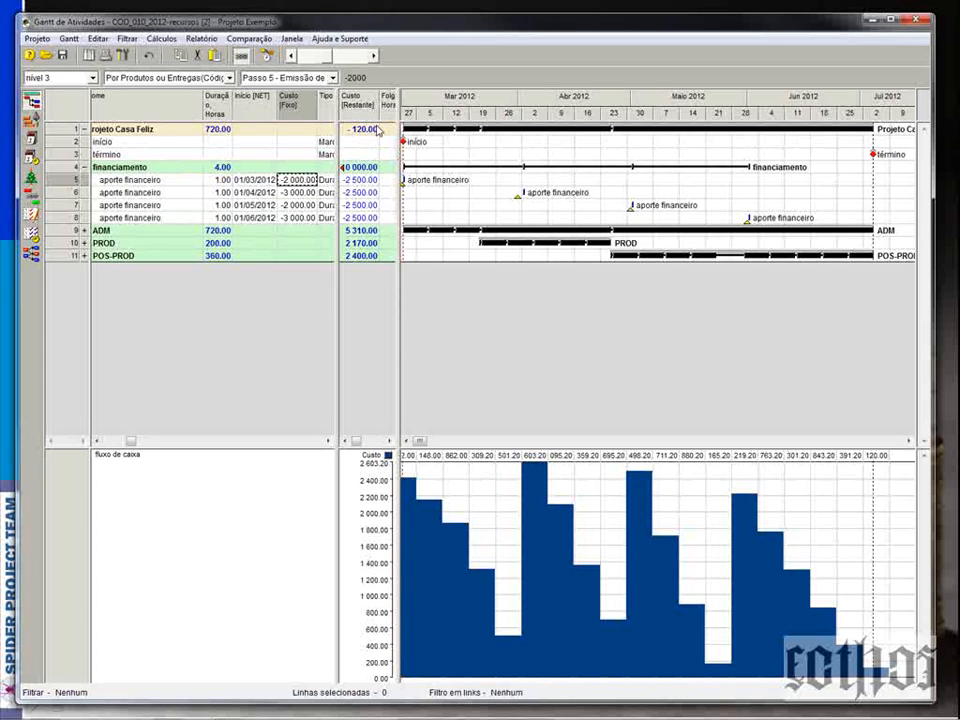
pyautogui.moveTo(379, 100)
pyautogui.mouseDown()
pyautogui.moveTo(394, 110)
pyautogui.moveTo(389, 120)
pyautogui.mouseUp()
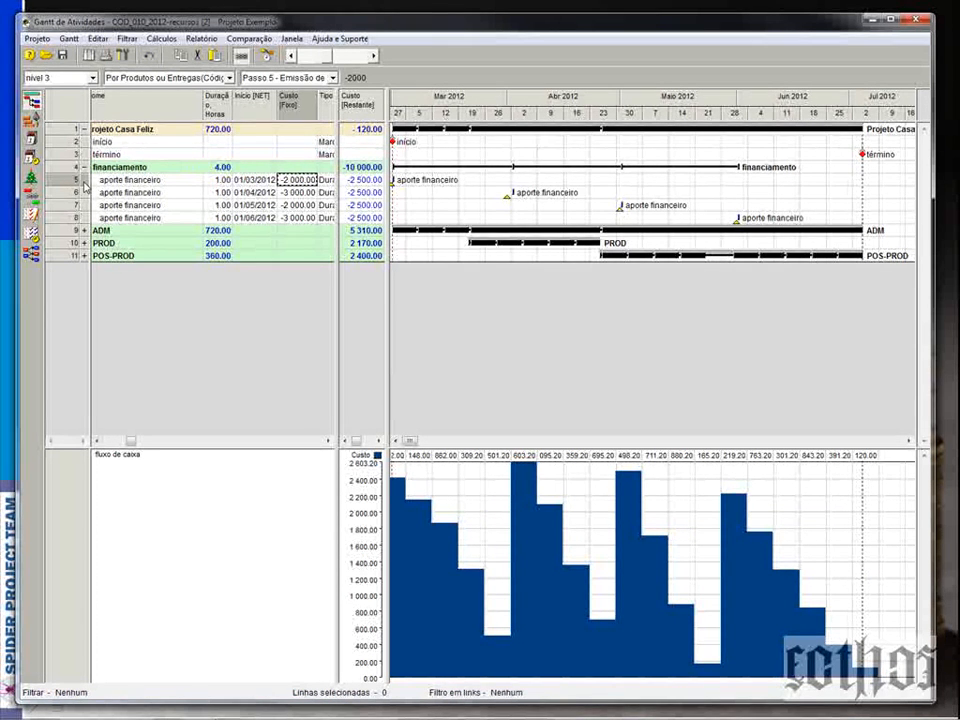
pyautogui.doubleClick(70, 135)
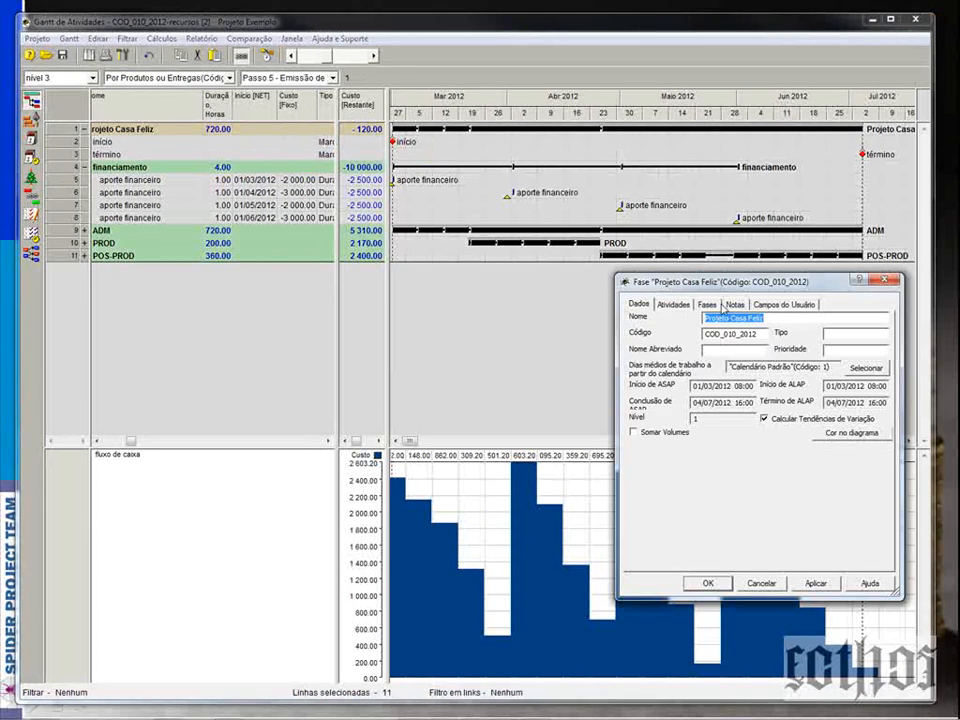
pyautogui.click(708, 304)
pyautogui.click(707, 583)
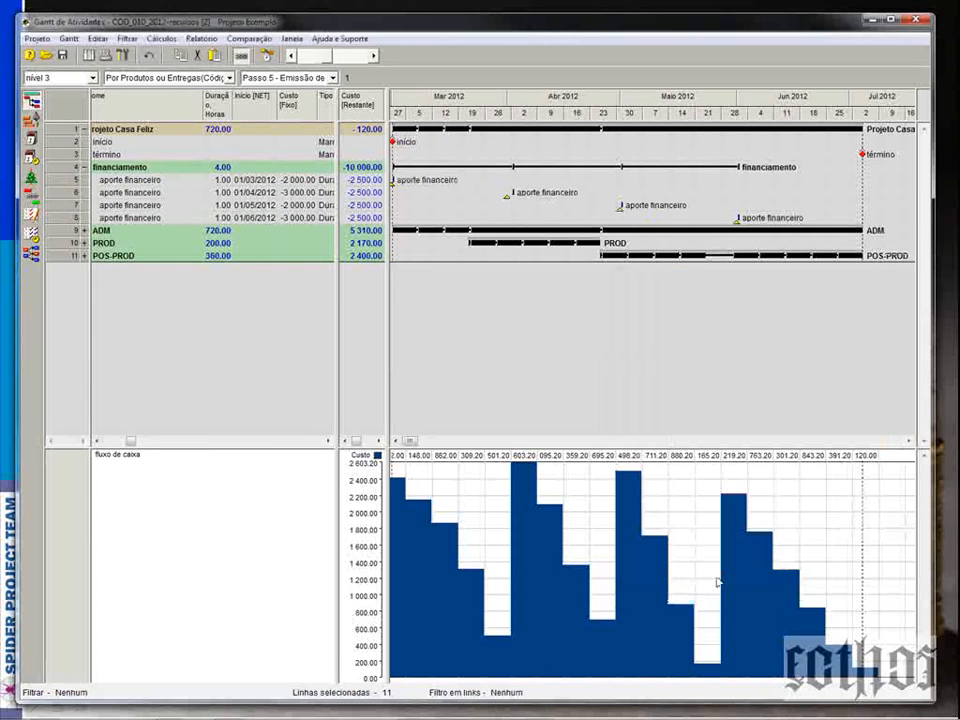
# Step: Add a new phase directly under Projeto Casa Feliz through the project phase's properties
pyautogui.rightClick(63, 133)
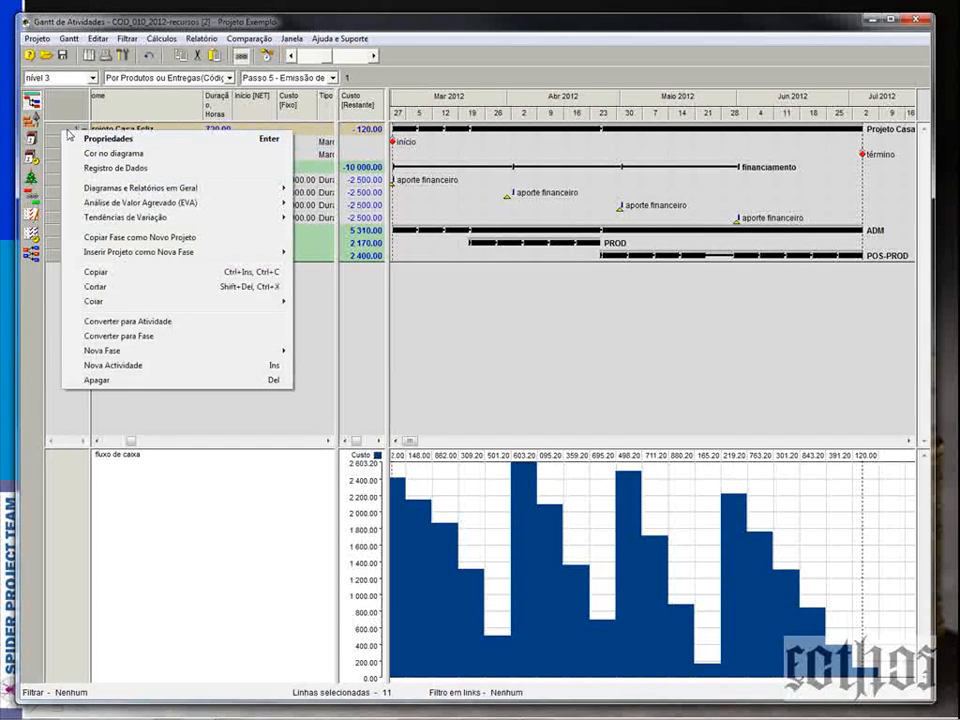
pyautogui.click(77, 140)
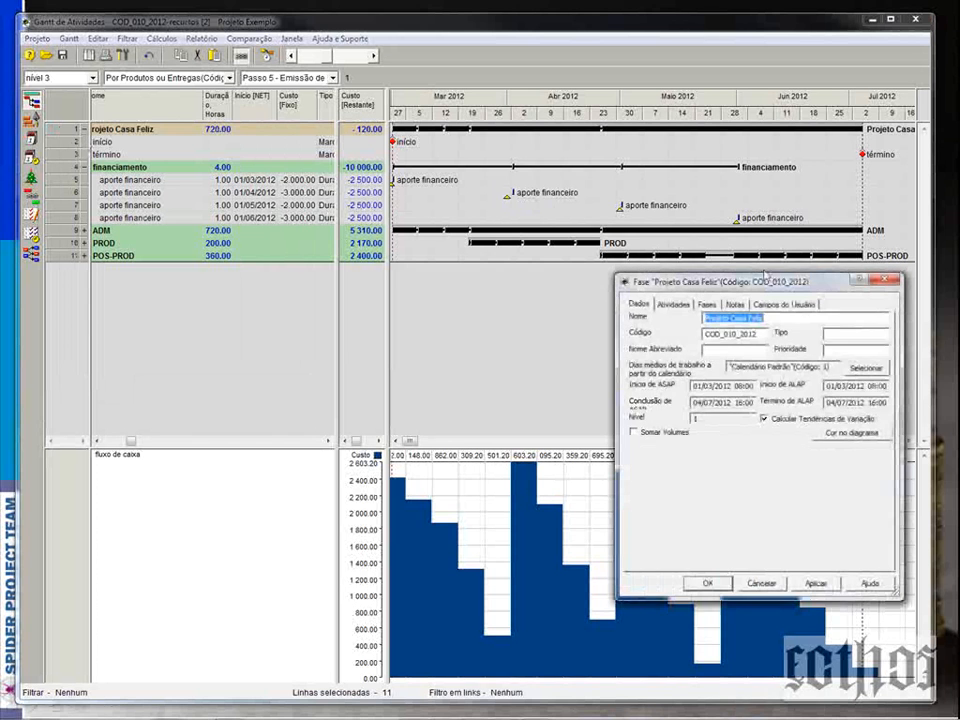
pyautogui.click(707, 304)
pyautogui.click(862, 323)
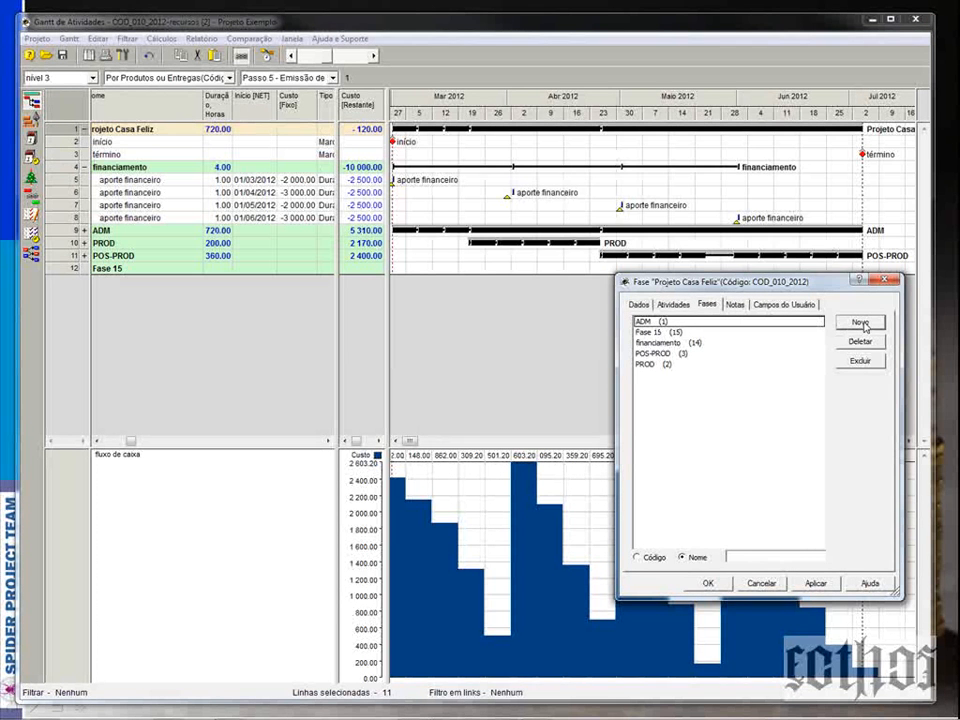
pyautogui.click(710, 585)
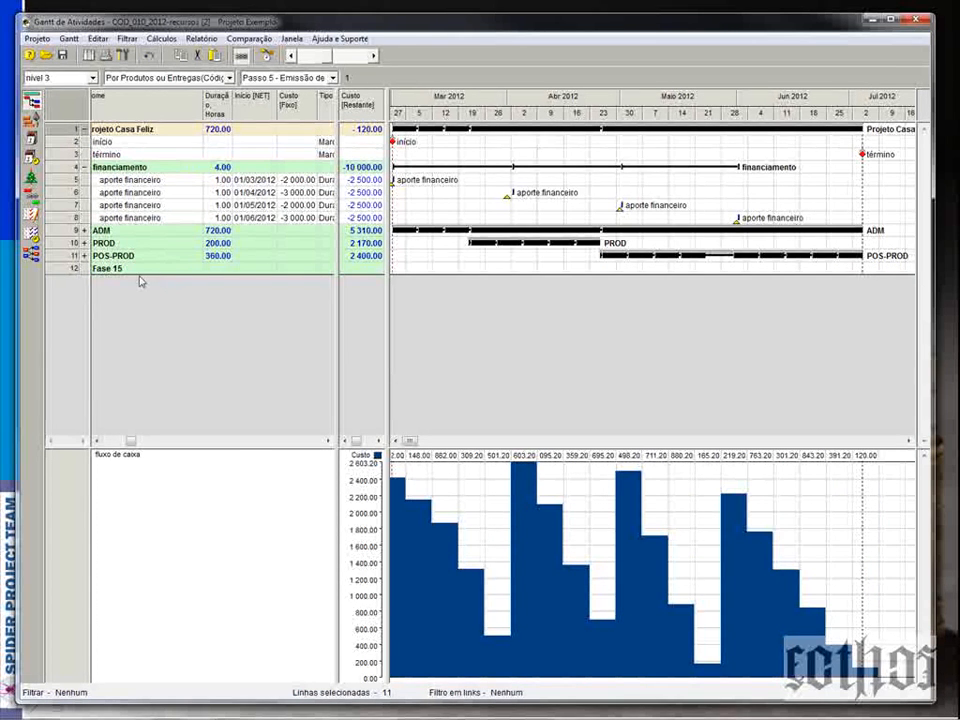
# Step: Rename the new phase Fase 15 as "projeto"
pyautogui.click(133, 268)
pyautogui.click(153, 268)
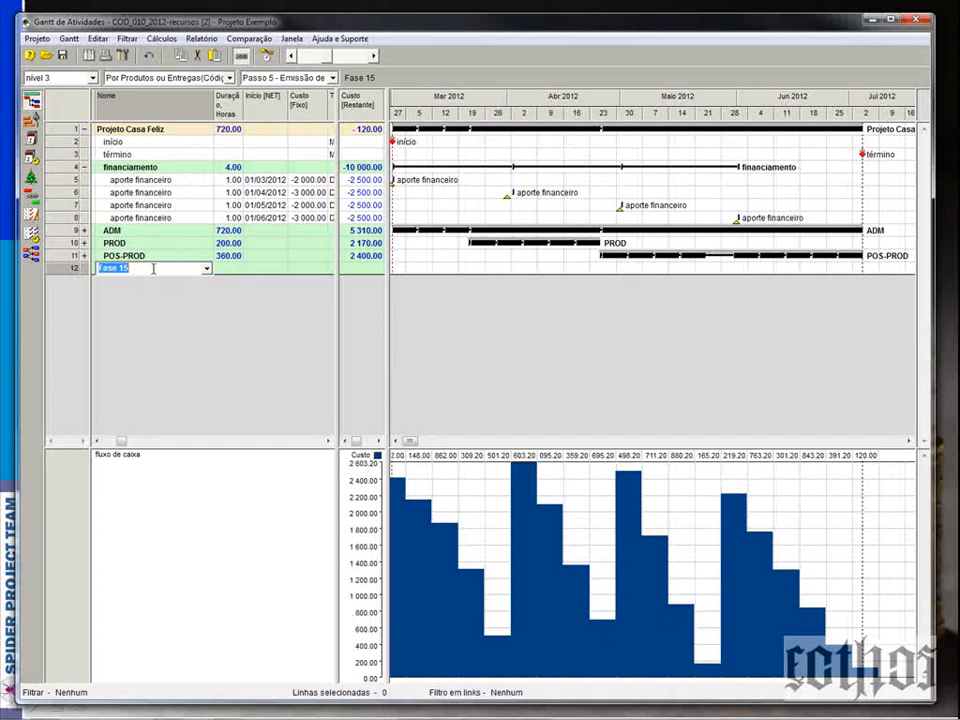
pyautogui.write('projeto')
# Step: Move the projeto phase above ADM and nest the ADM, PROD and POS-PROD phases inside it
pyautogui.click(65, 231)
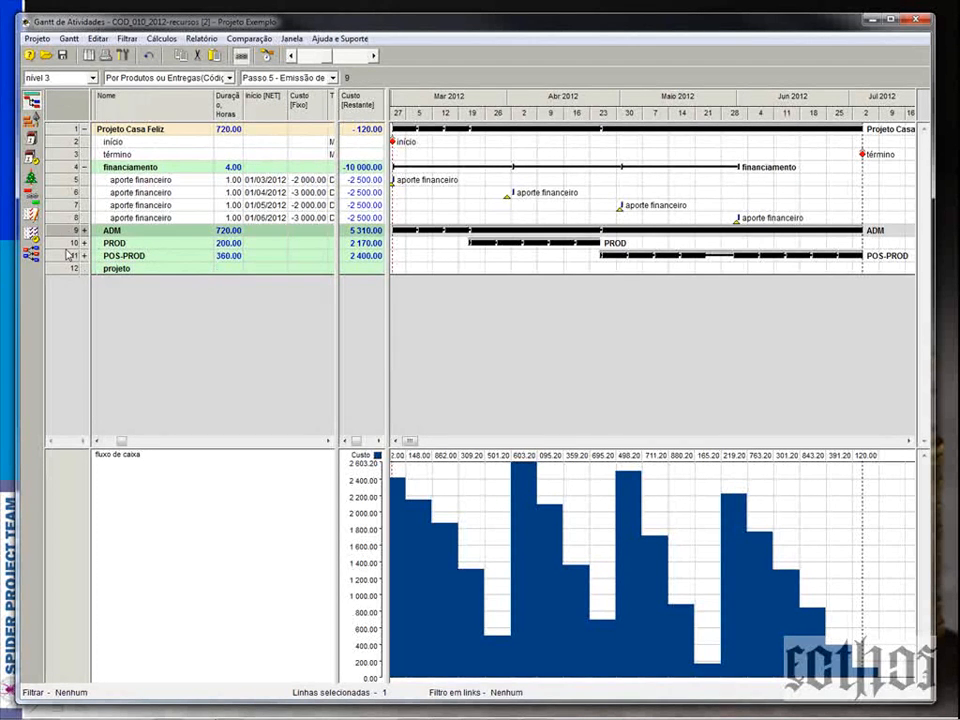
pyautogui.keyDown('shift'); pyautogui.click(65, 256); pyautogui.keyUp('shift')
pyautogui.click(64, 270)
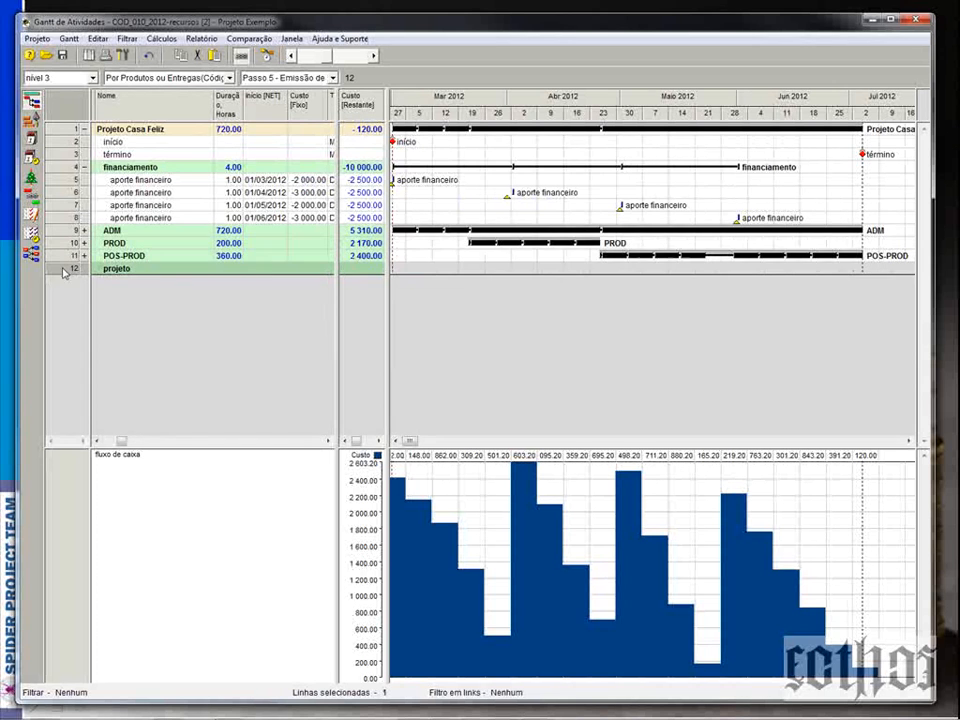
pyautogui.moveTo(64, 270); pyautogui.dragTo(88, 229)
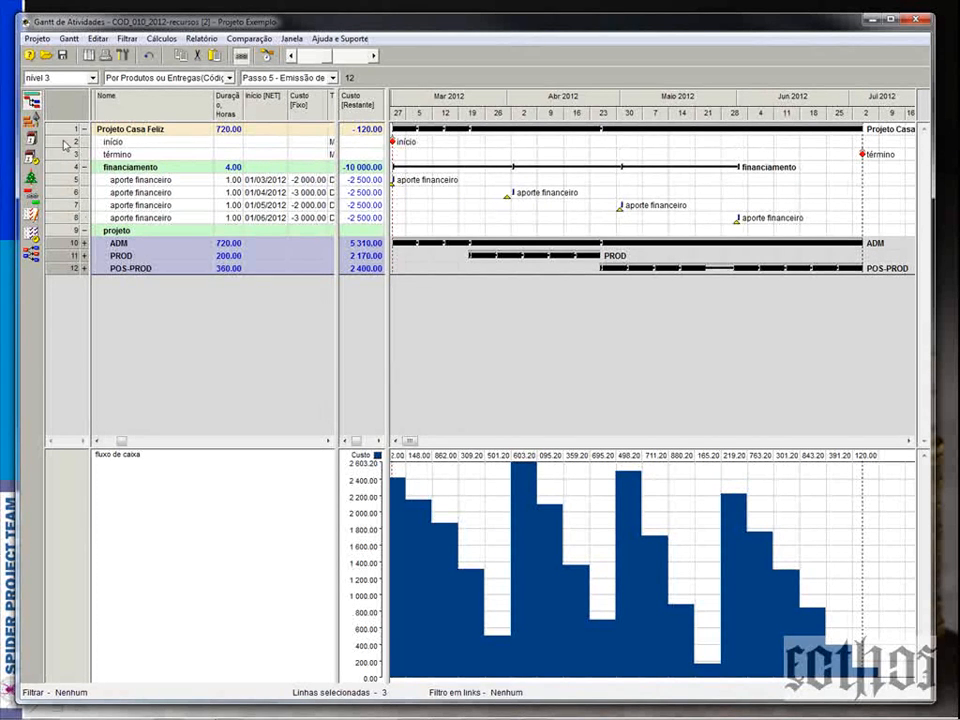
# Step: Move the início and término milestones into the projeto phase and collapse it
pyautogui.moveTo(63, 143); pyautogui.dragTo(70, 154)
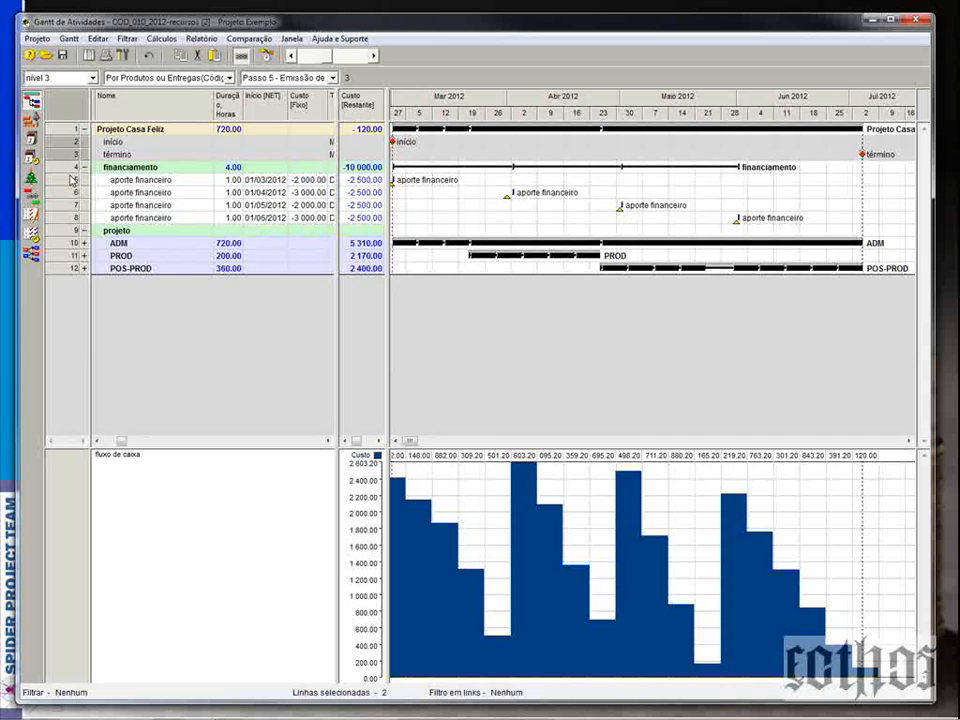
pyautogui.click(65, 232)
pyautogui.hotkey('ctrl', 'v')
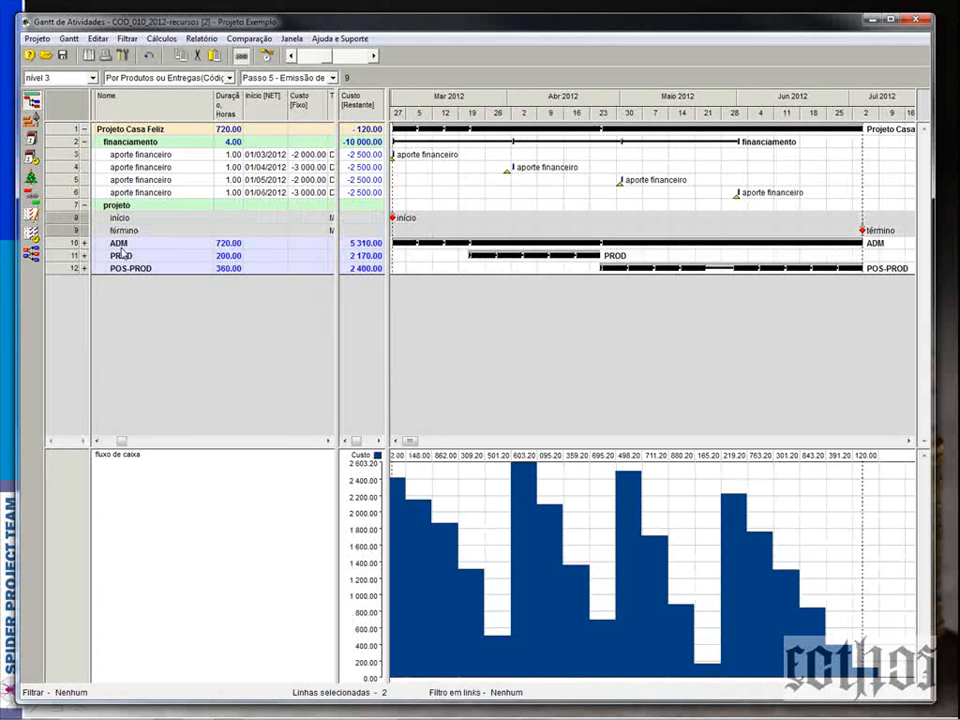
pyautogui.click(84, 205)
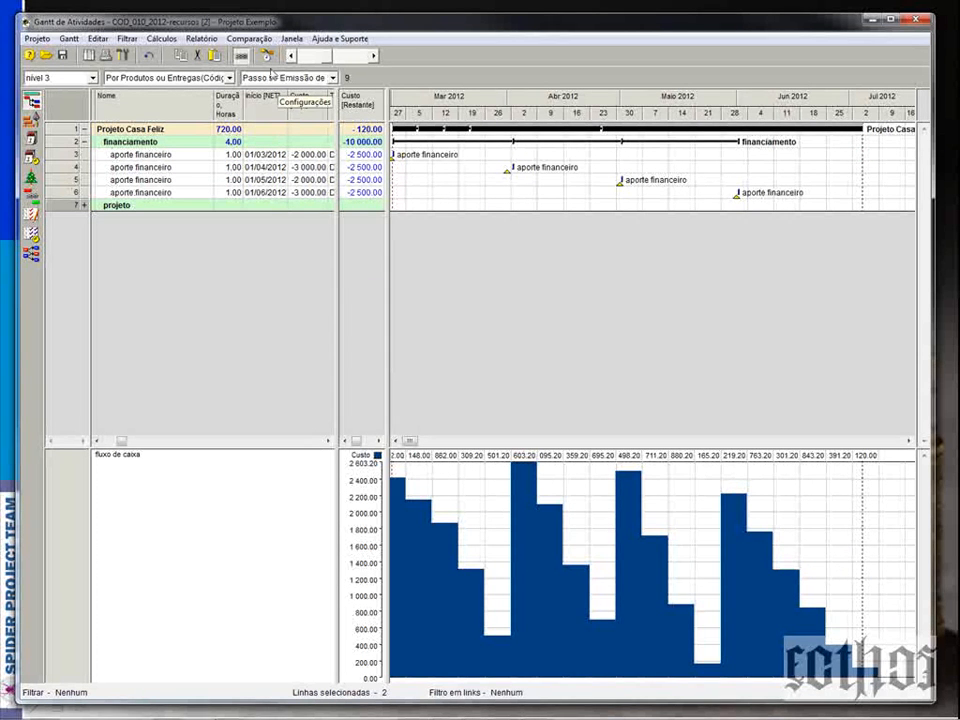
# Step: Recalculate the project schedule and compare the remaining costs of projeto, financiamento and Projeto Casa Feliz
pyautogui.click(266, 58)
pyautogui.click(622, 600)
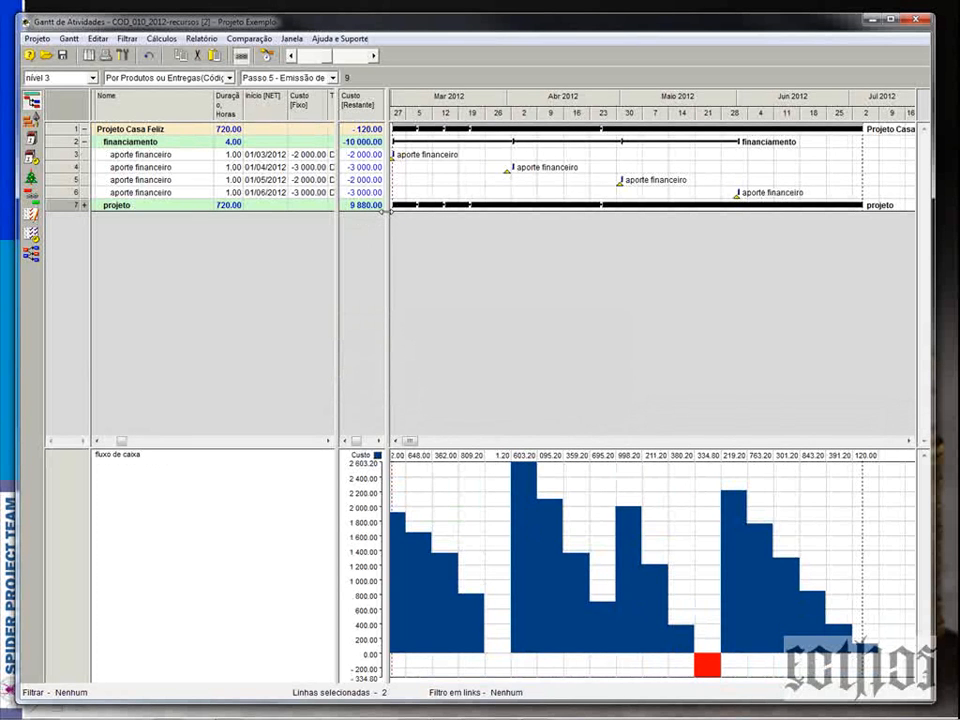
pyautogui.moveTo(387, 212); pyautogui.dragTo(390, 212)
pyautogui.click(381, 208)
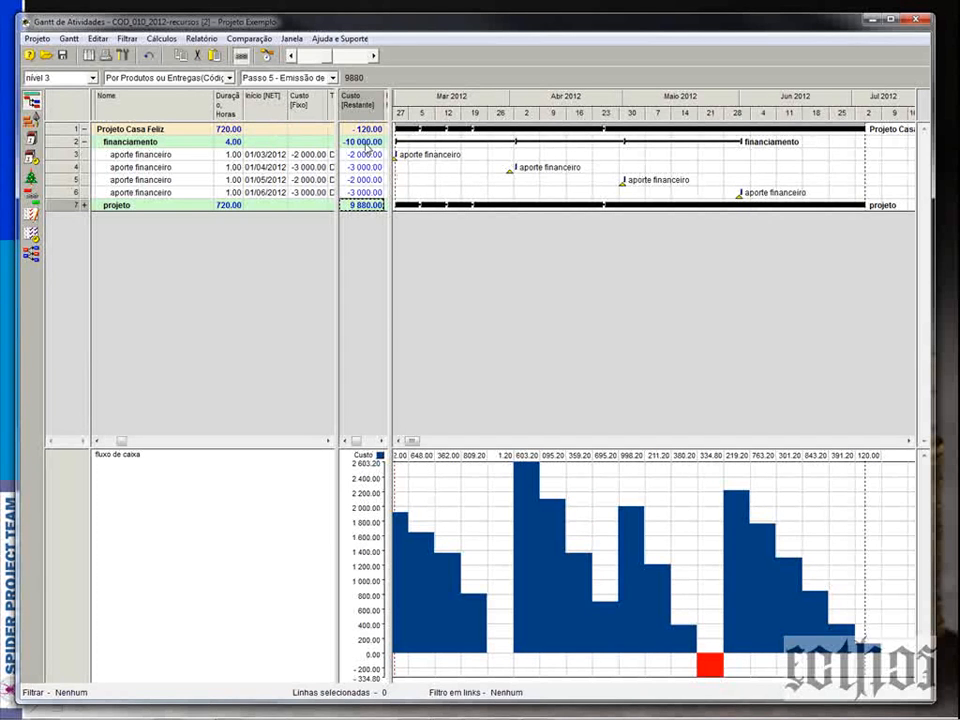
pyautogui.click(366, 145)
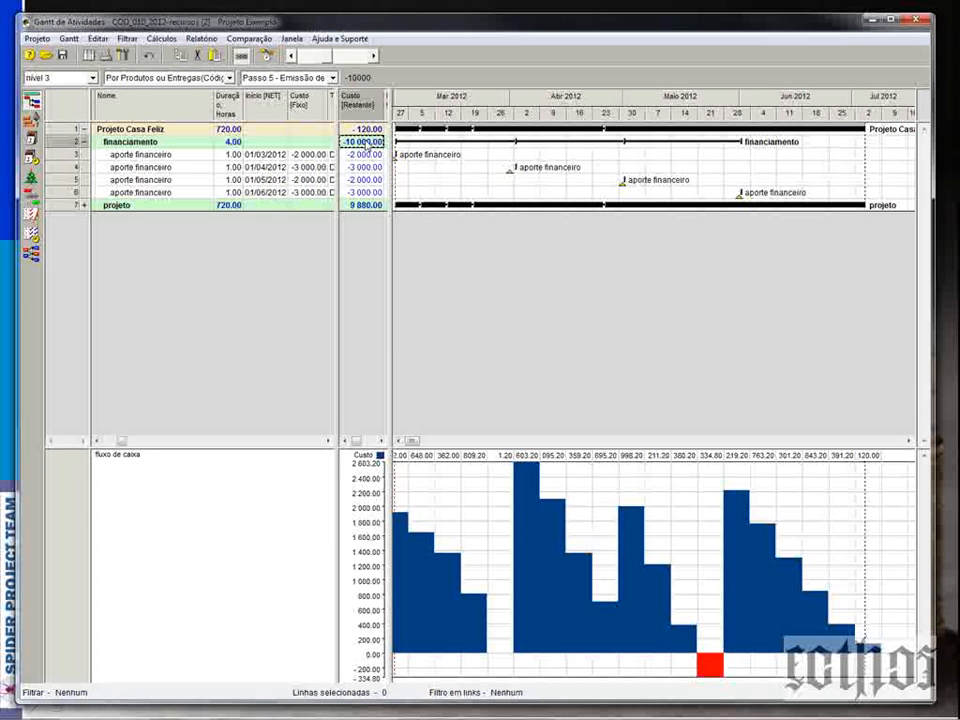
pyautogui.press('Up')
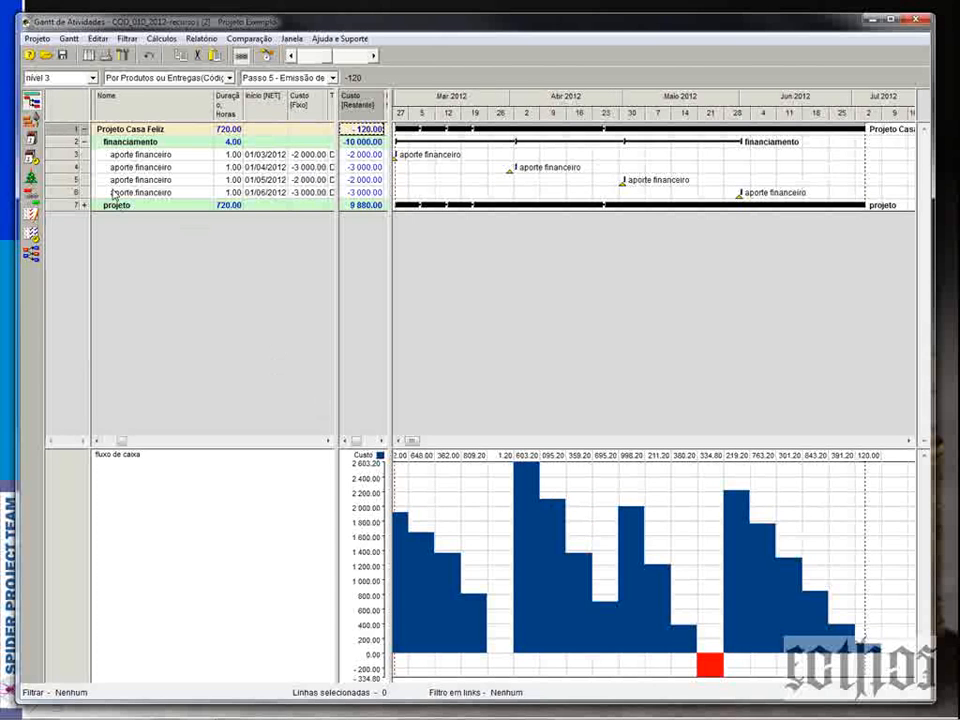
# Step: Start a general diagram for the projeto phase with the Custo cost component and cumulative values turned off
pyautogui.rightClick(63, 206)
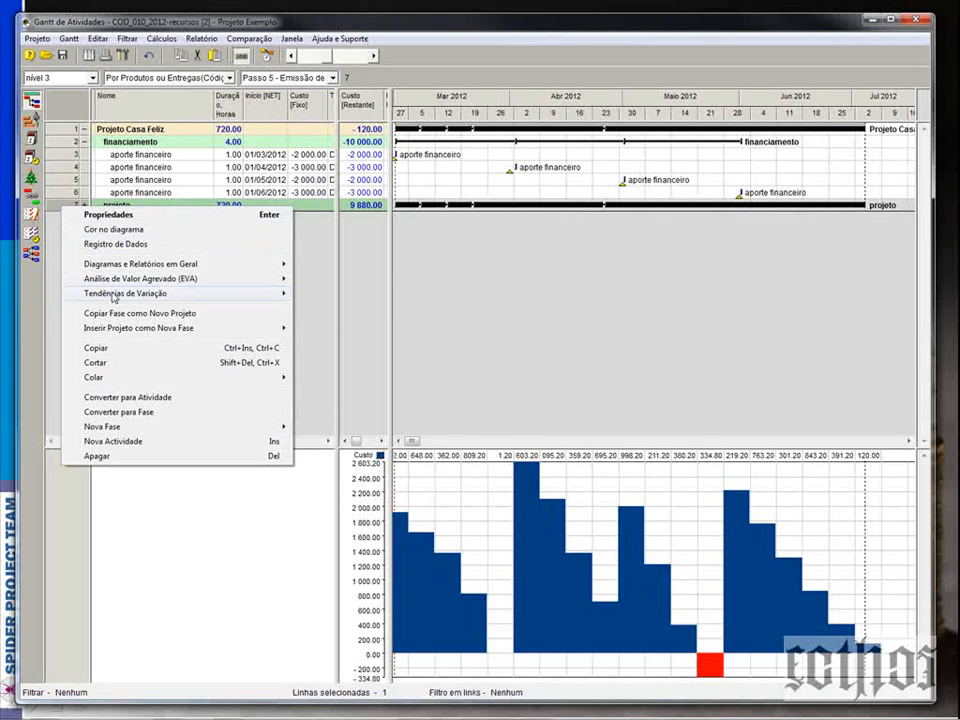
pyautogui.moveTo(114, 299)
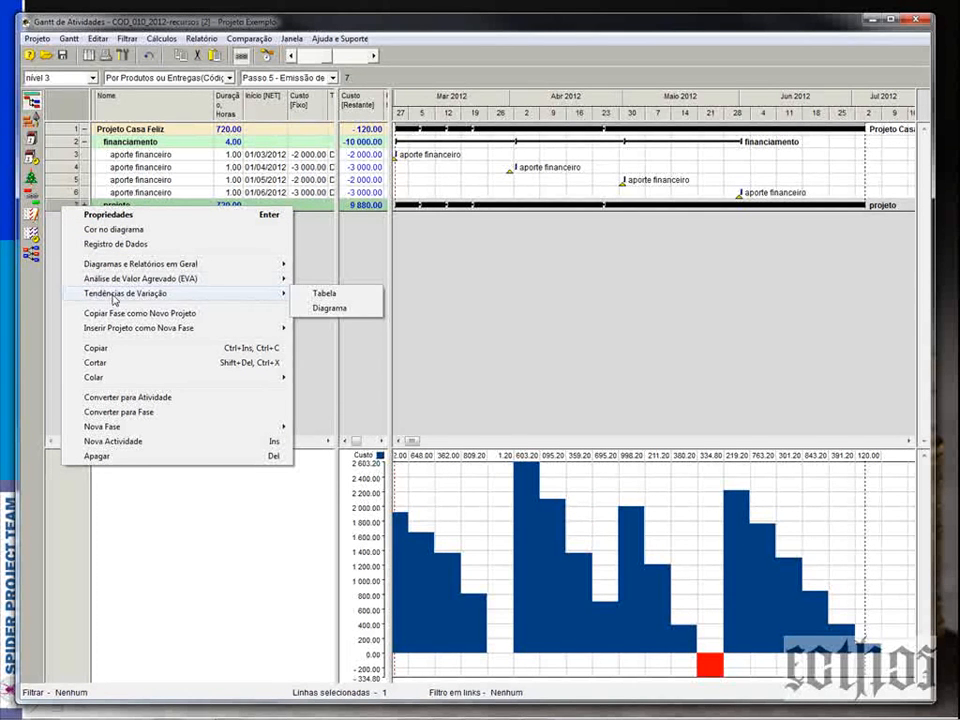
pyautogui.moveTo(150, 264)
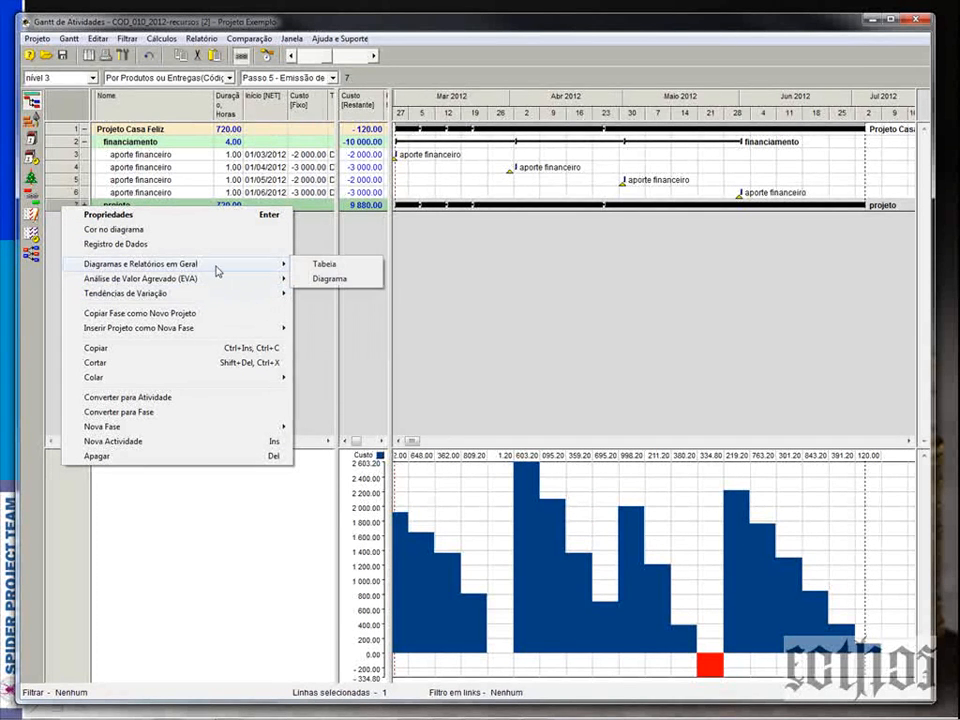
pyautogui.click(344, 283)
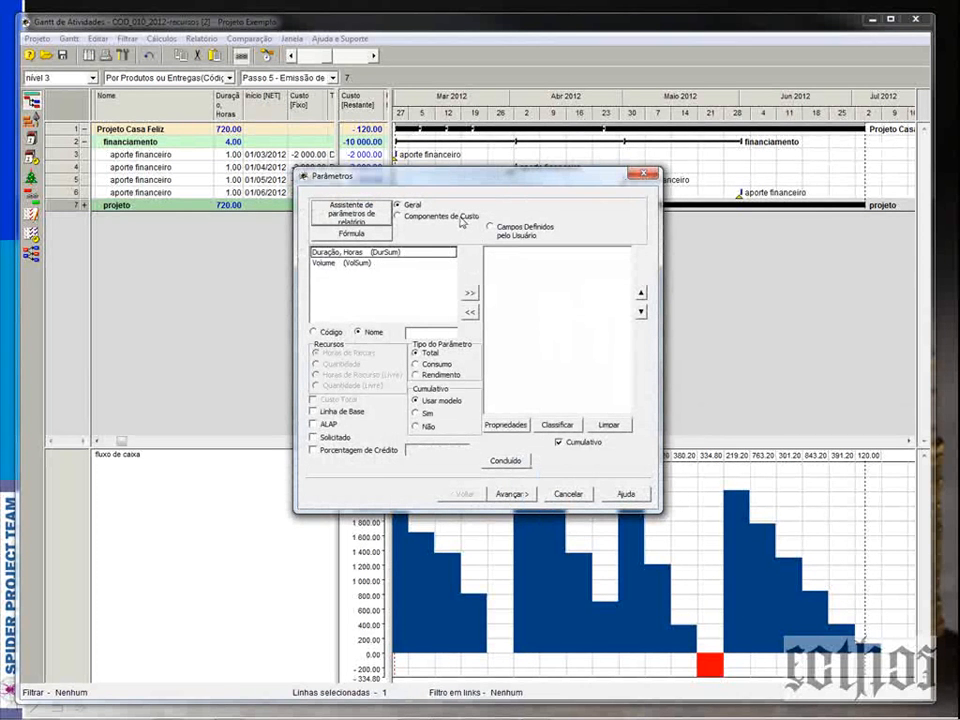
pyautogui.click(462, 222)
pyautogui.click(345, 252)
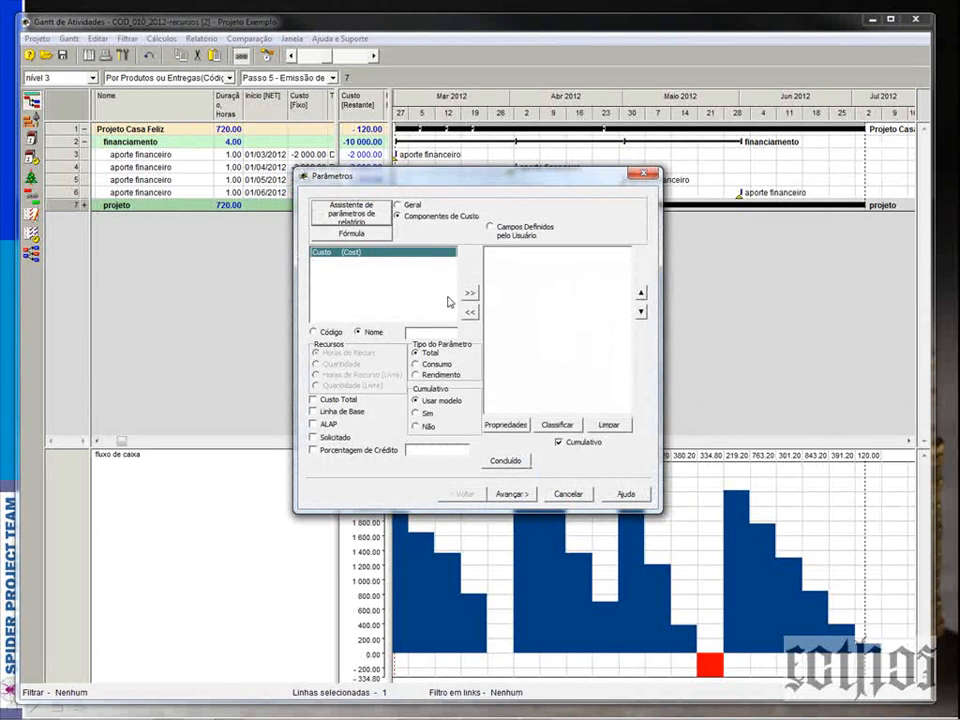
pyautogui.click(559, 442)
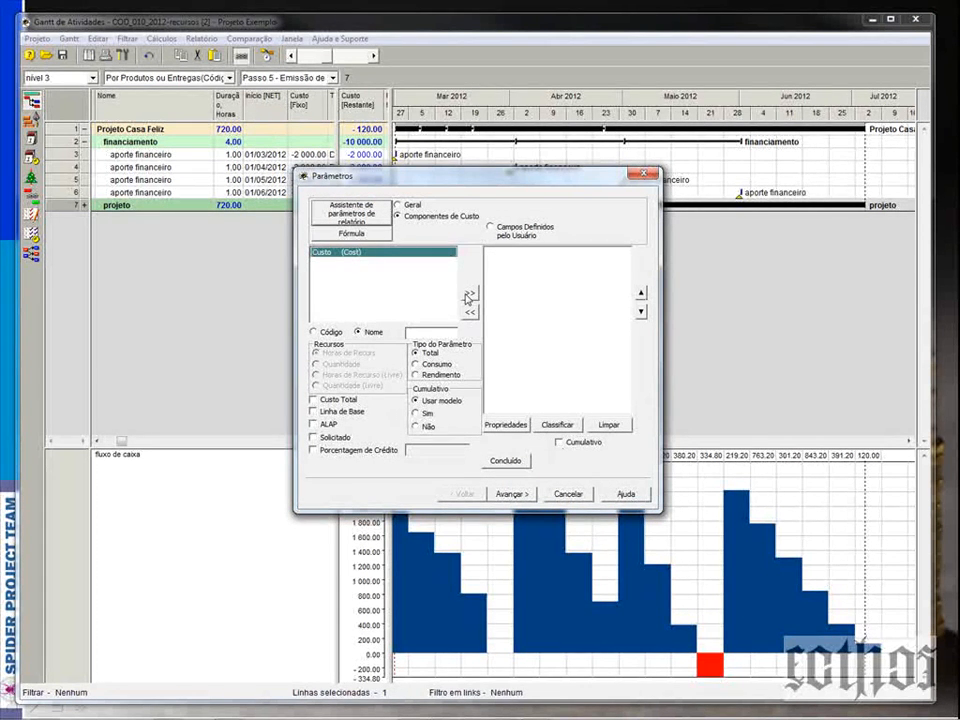
pyautogui.click(470, 293)
# Step: Set the projeto cost diagram's period to months and generate it
pyautogui.click(527, 495)
pyautogui.click(519, 344)
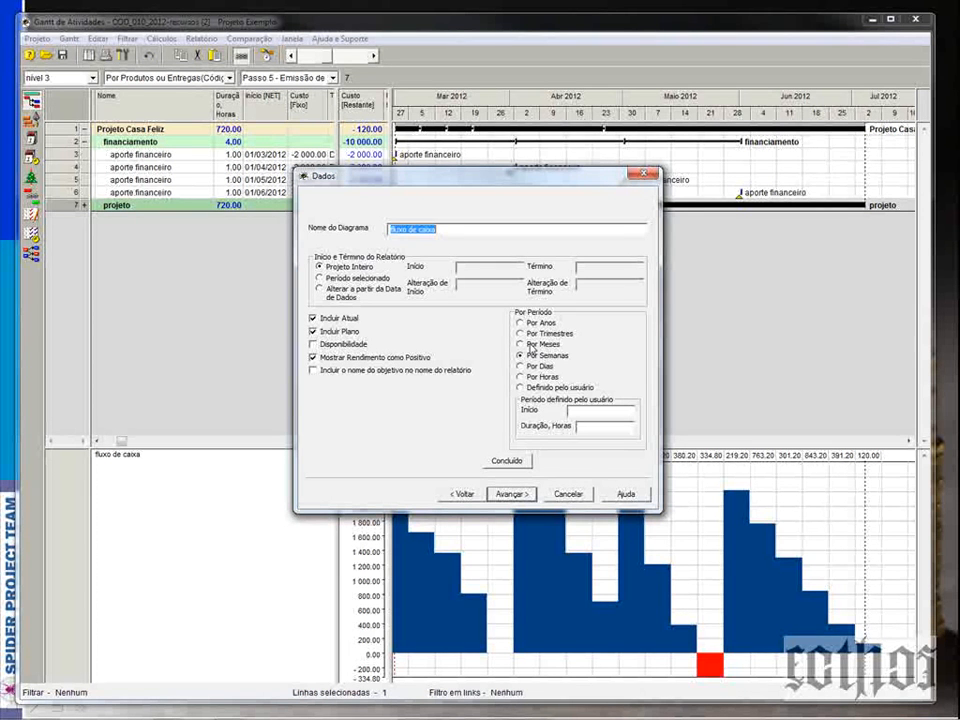
pyautogui.click(506, 461)
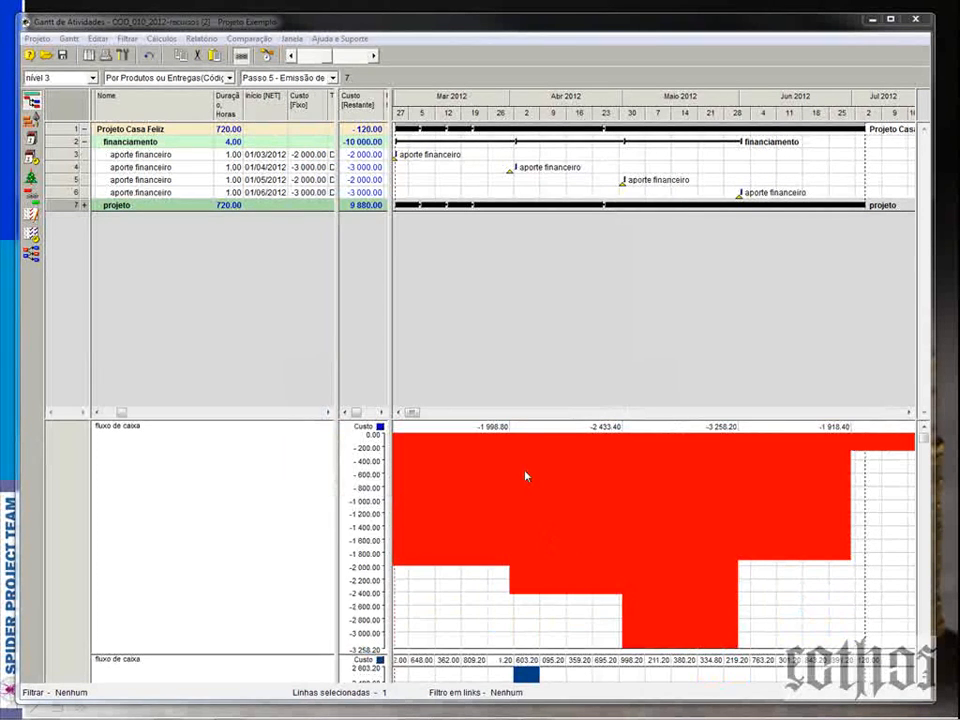
# Step: Enlarge the diagram area and set the monthly cost diagram's height to 200
pyautogui.moveTo(525, 416); pyautogui.dragTo(526, 333)
pyautogui.rightClick(547, 390)
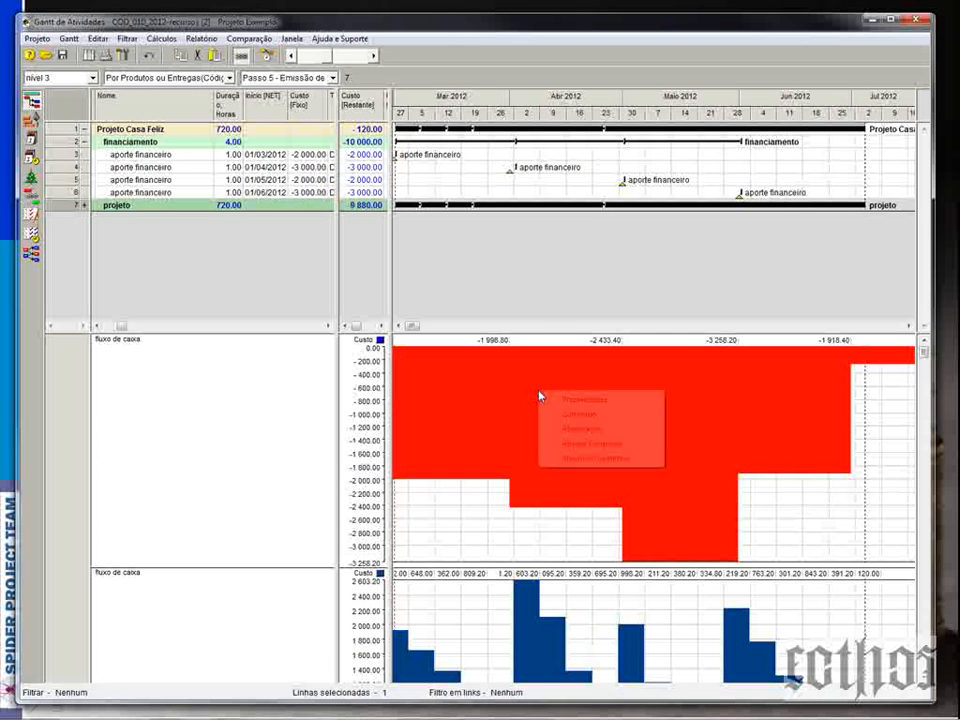
pyautogui.click(553, 398)
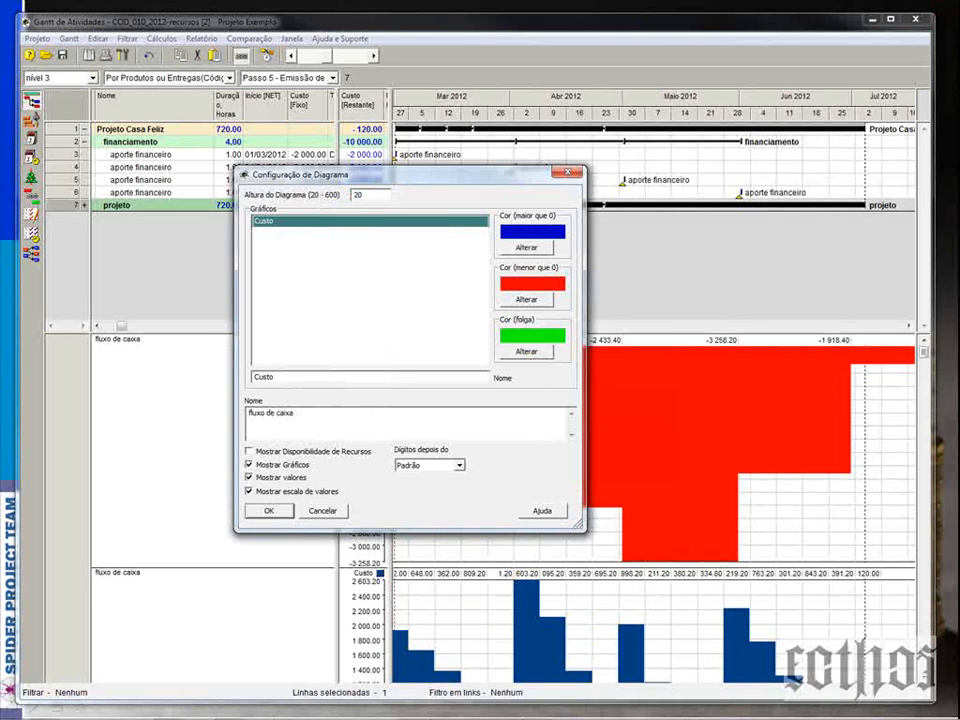
pyautogui.write('0')
pyautogui.press('Return')
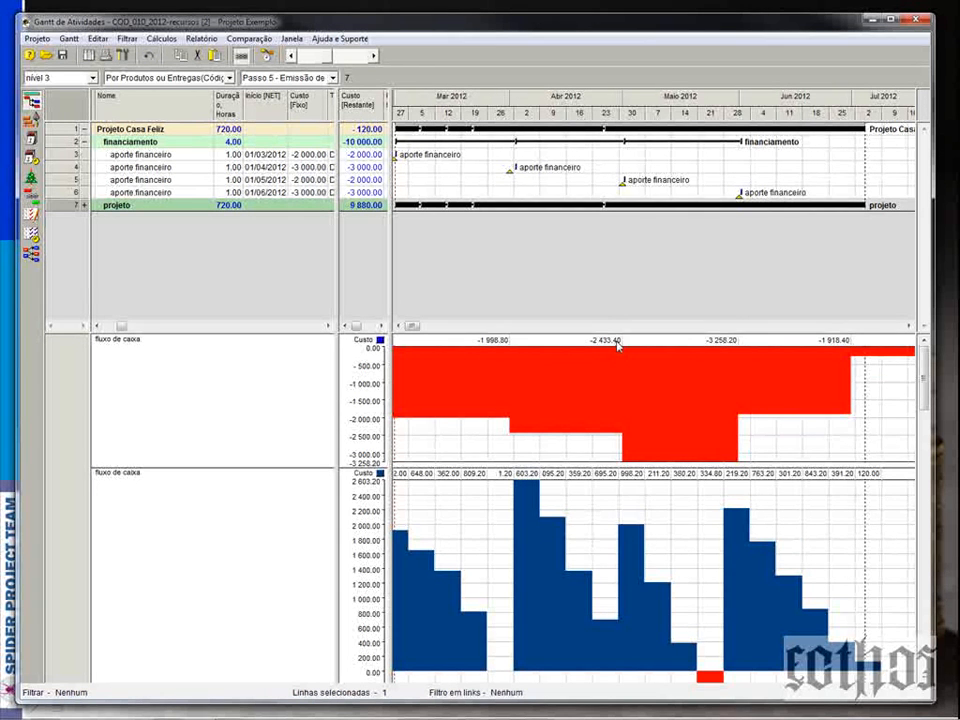
# Step: Set the fixed costs of the April, May and June aporte financeiro activities to -2500, -3300 and -2000
pyautogui.click(307, 154)
pyautogui.click(310, 166)
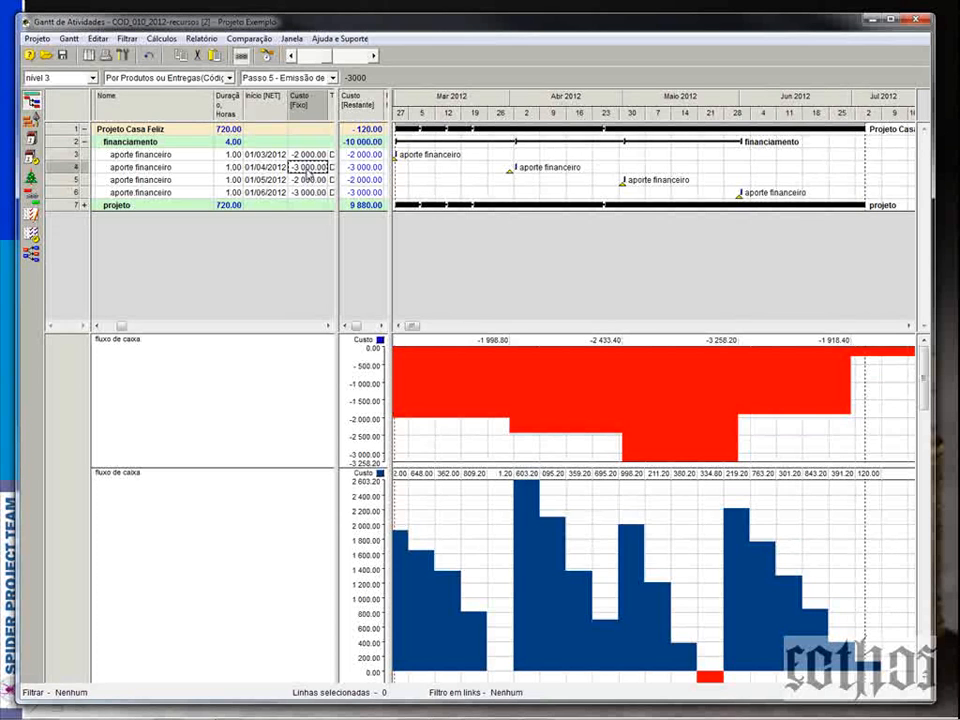
pyautogui.write('-2500')
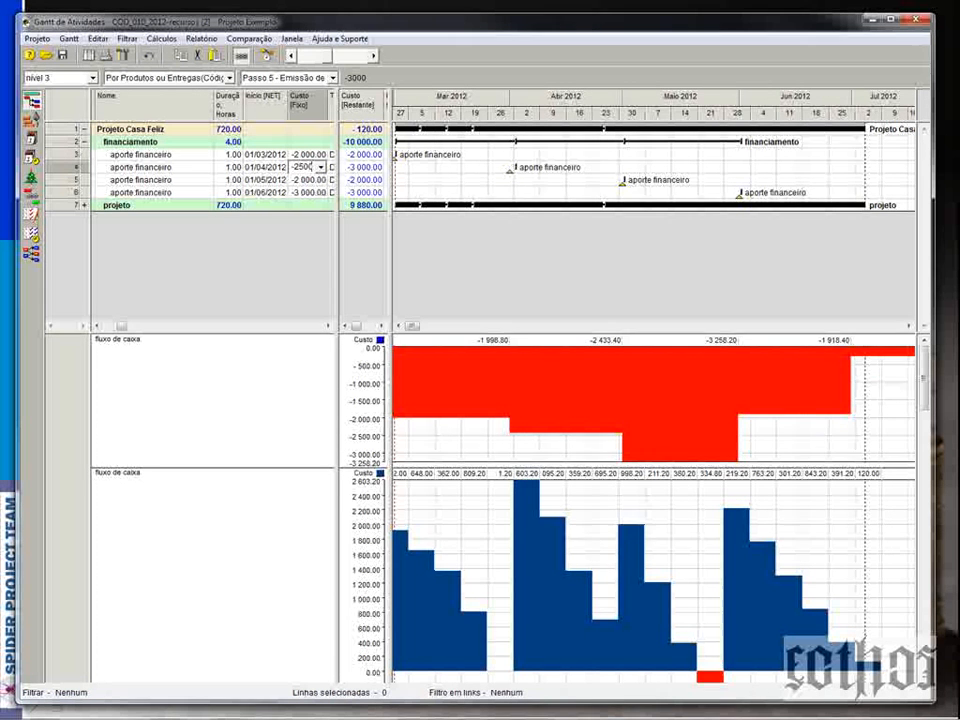
pyautogui.click(298, 181)
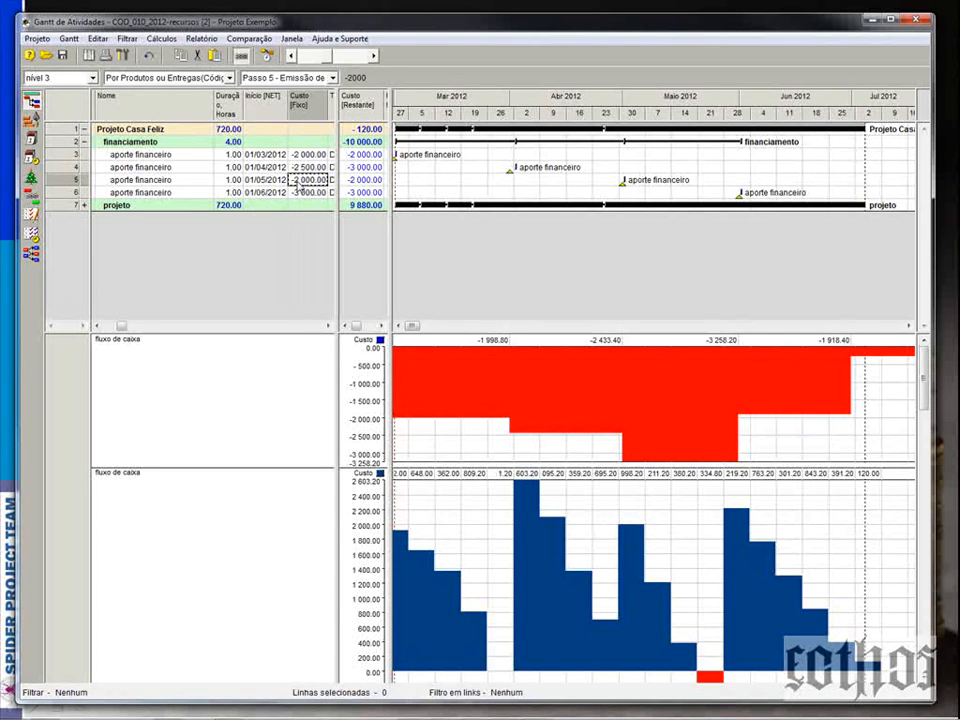
pyautogui.write('-3300')
pyautogui.click(314, 193)
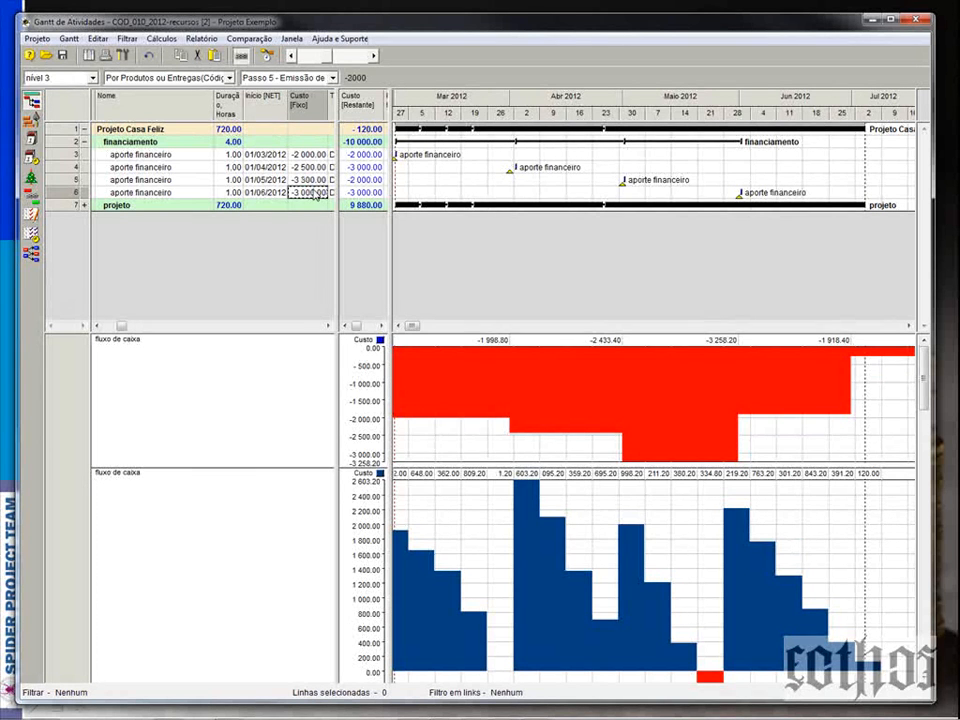
pyautogui.write('-2 000')
pyautogui.press('Return')
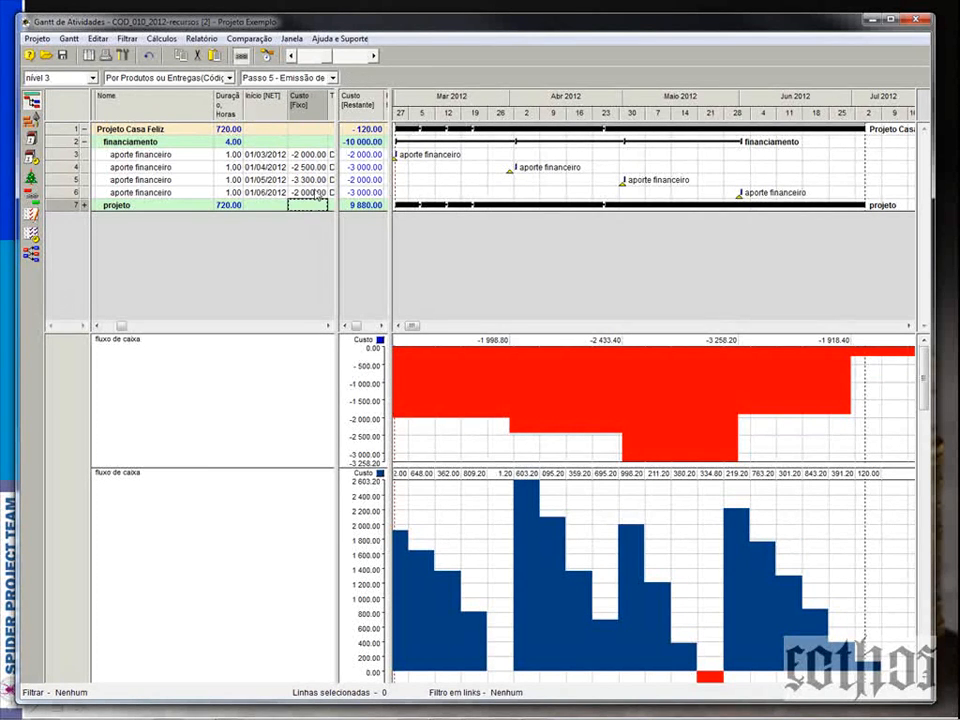
# Step: Check the four aporte financeiro fixed costs and recalculate the project schedule with the revised amounts
pyautogui.click(304, 156)
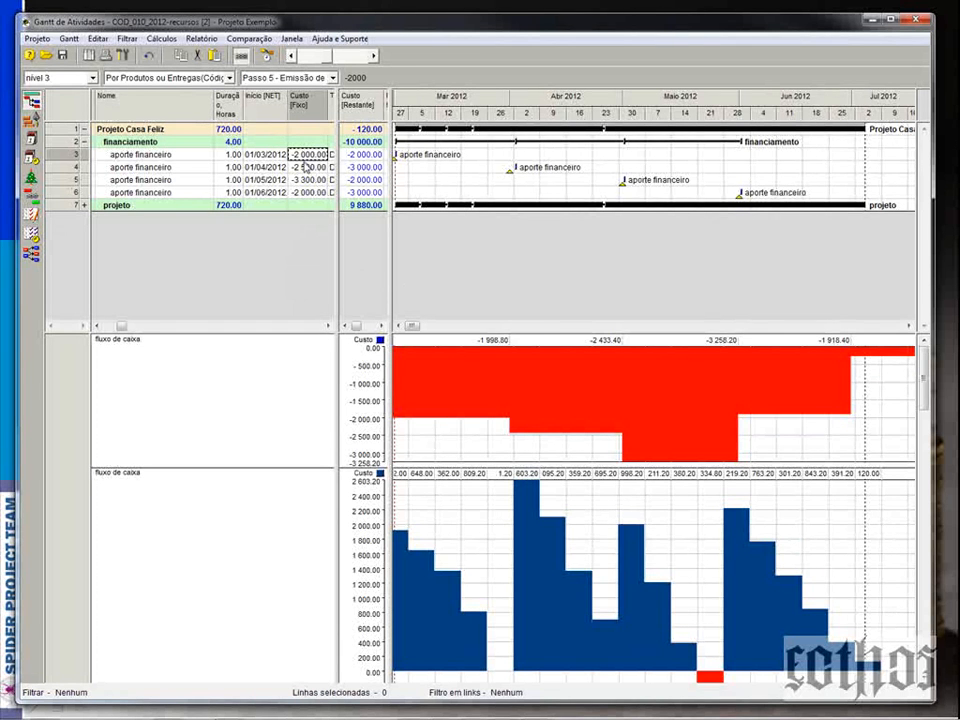
pyautogui.press('Down')
pyautogui.press('Down')
pyautogui.press('Down')
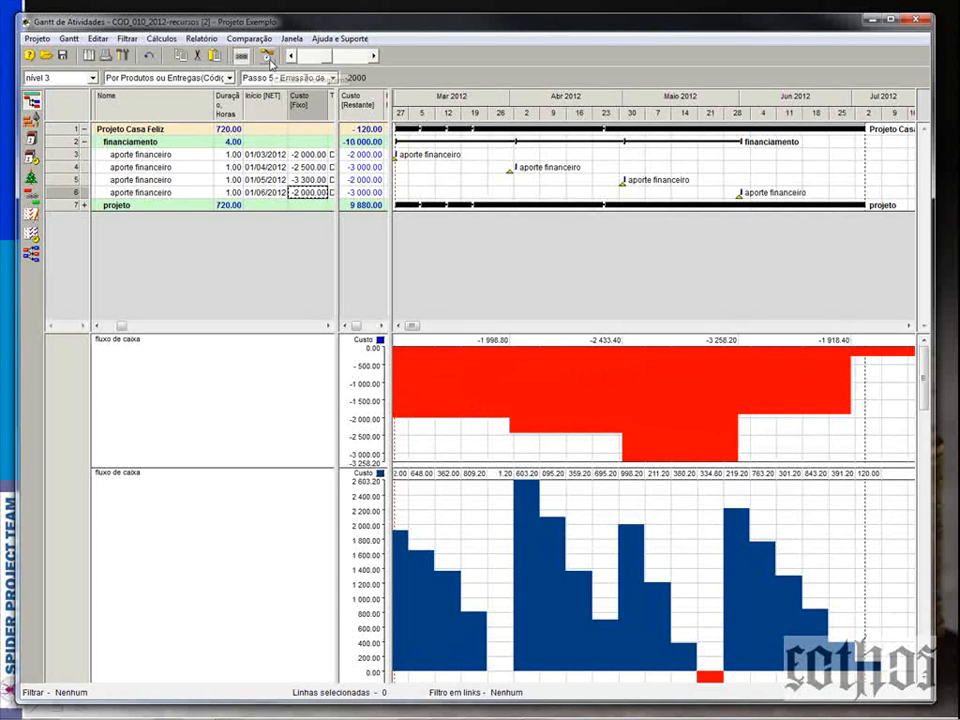
pyautogui.click(268, 58)
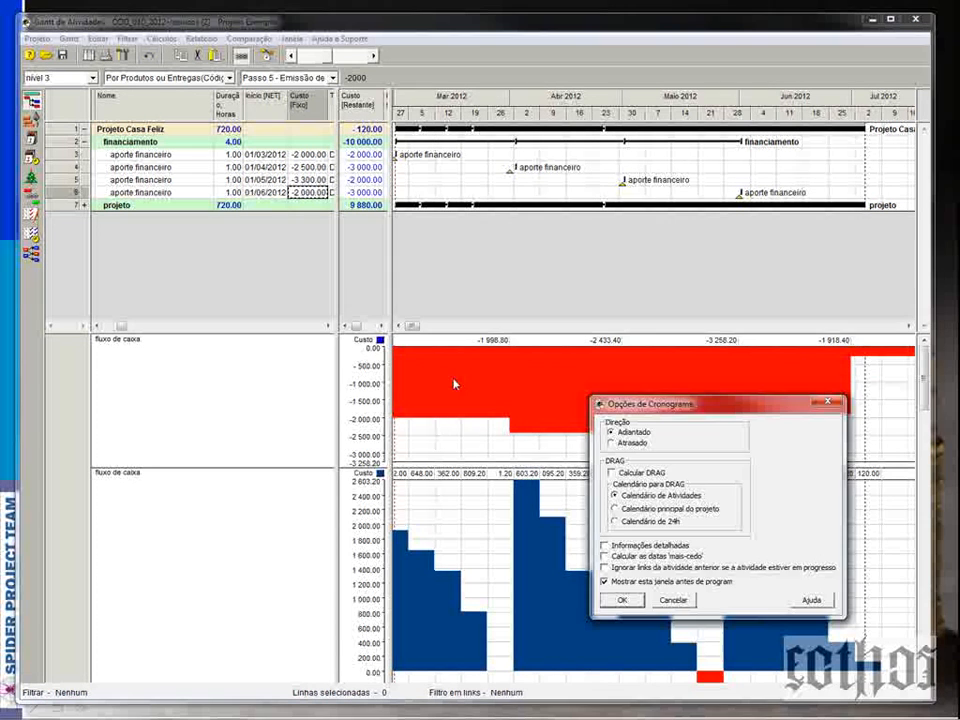
pyautogui.click(622, 600)
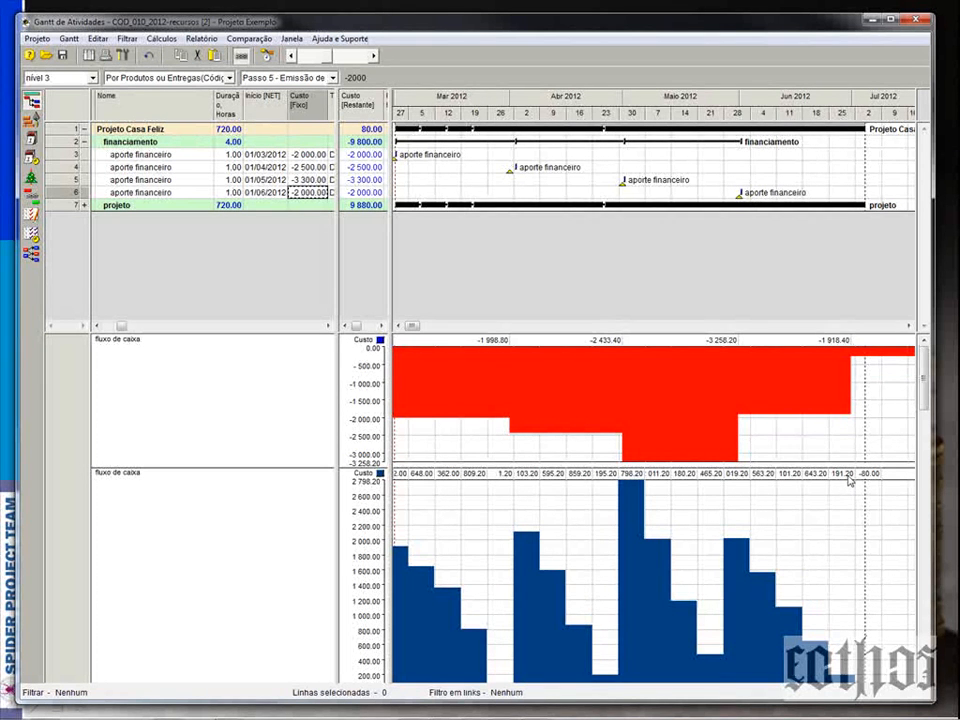
# Step: Review Projeto Casa Feliz's remaining cost and the fixed costs of the four aporte financeiro activities
pyautogui.click(370, 131)
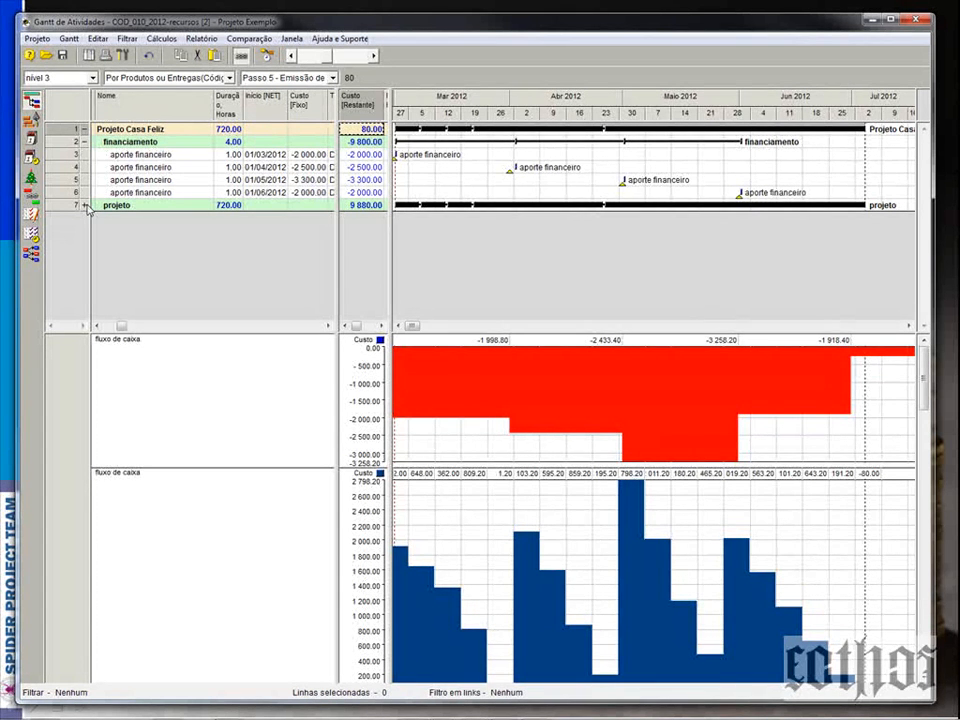
pyautogui.click(300, 155)
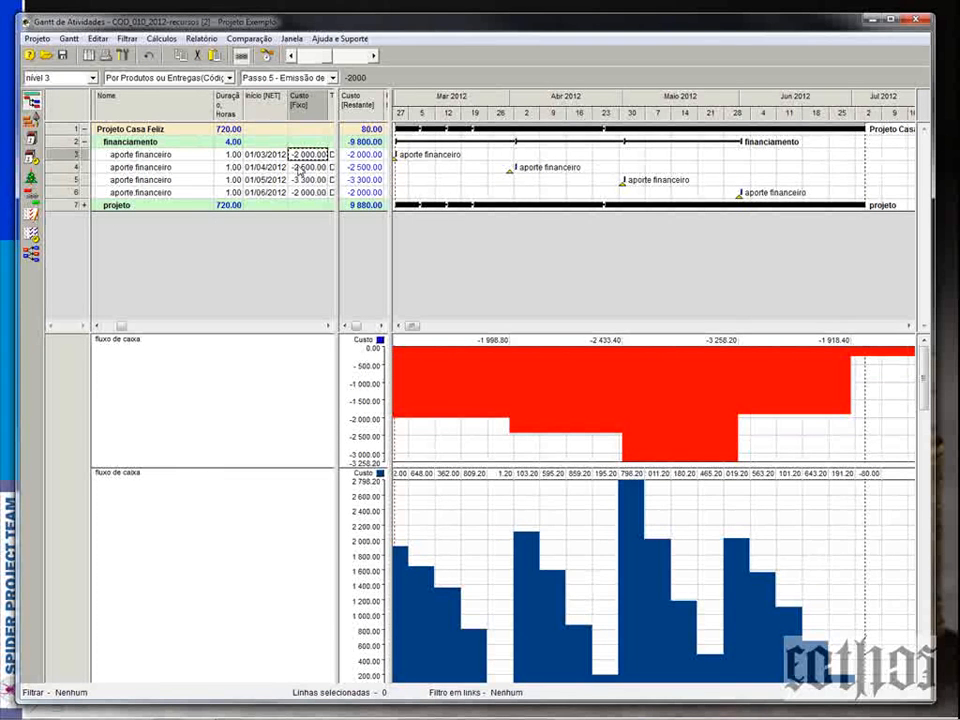
pyautogui.press('Down')
pyautogui.press('Down')
pyautogui.press('Down')
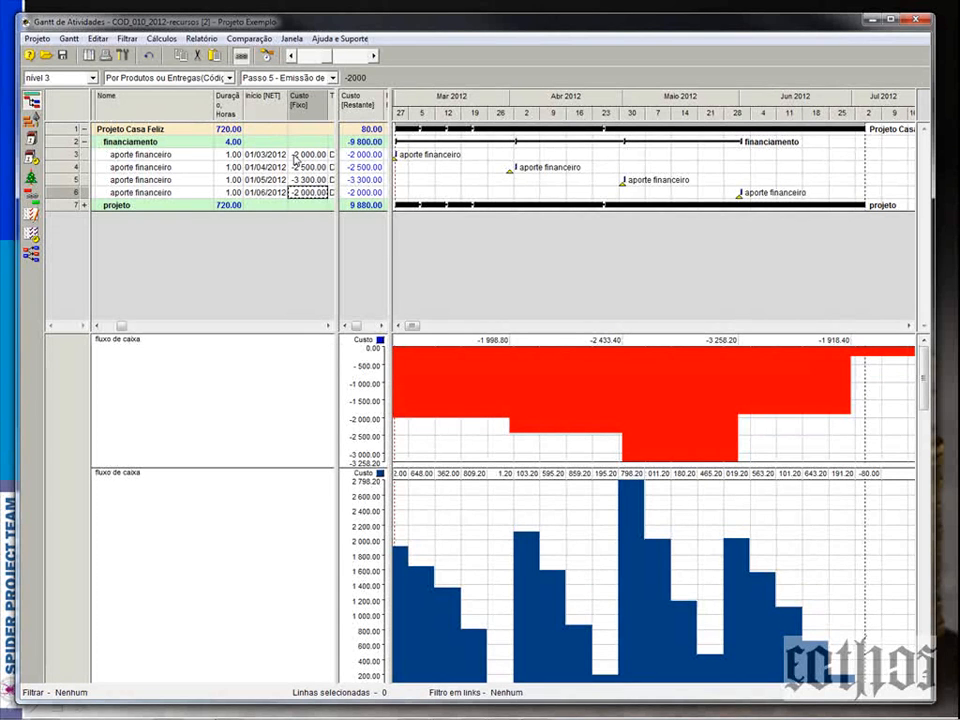
pyautogui.click(300, 167)
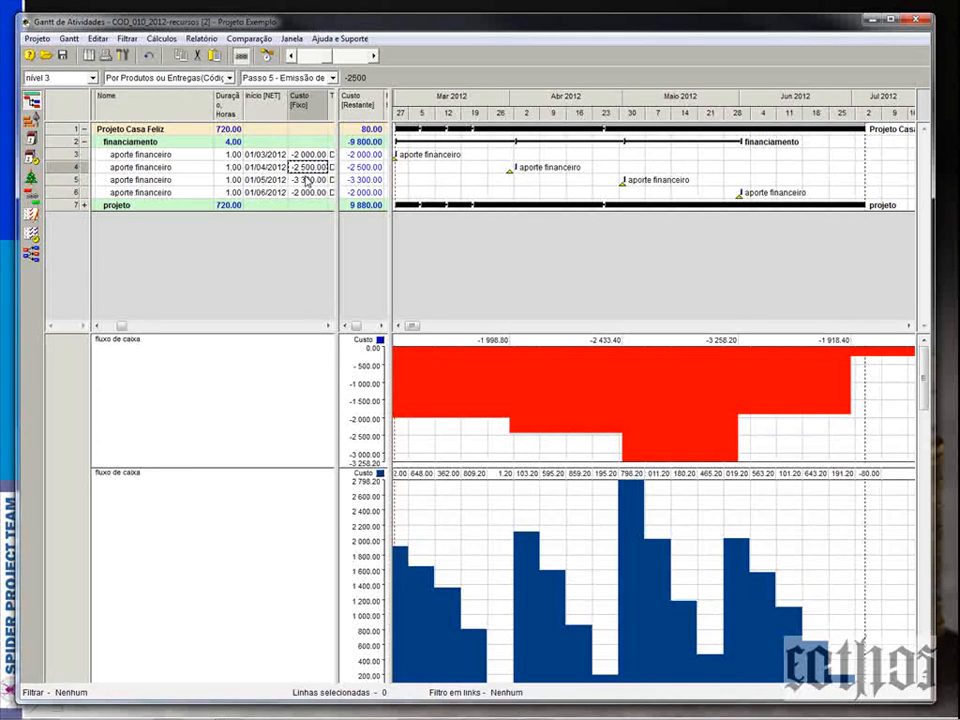
# Step: Set the fixed costs of all four aporte financeiro activities to -2500 and recalculate the project schedule
pyautogui.click(305, 156)
pyautogui.write('-2500')
pyautogui.click(308, 181)
pyautogui.write('-2500')
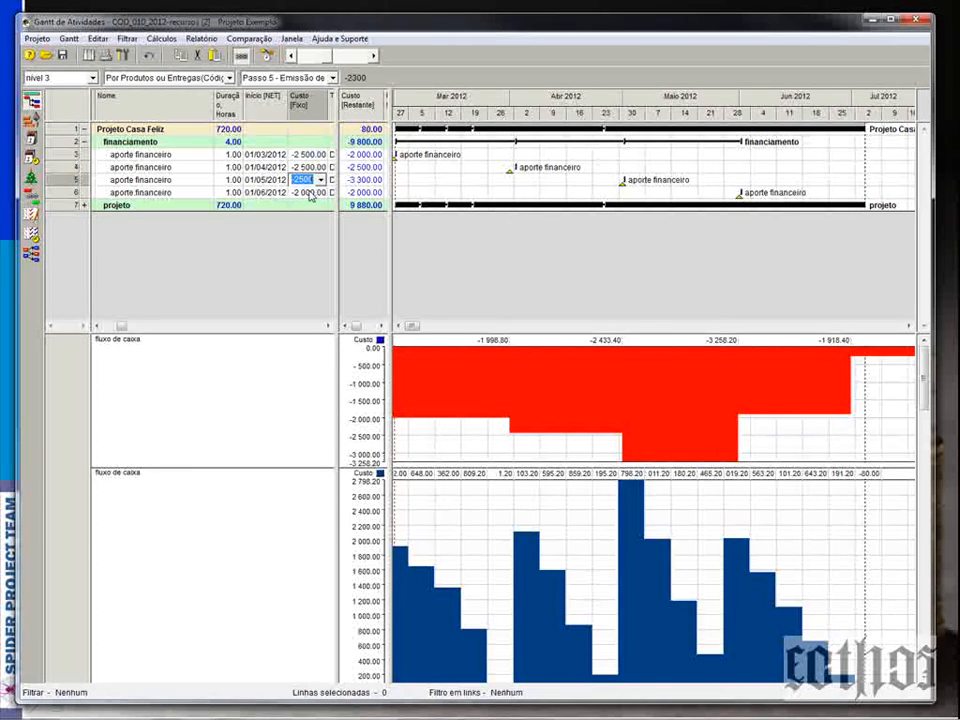
pyautogui.press('Return')
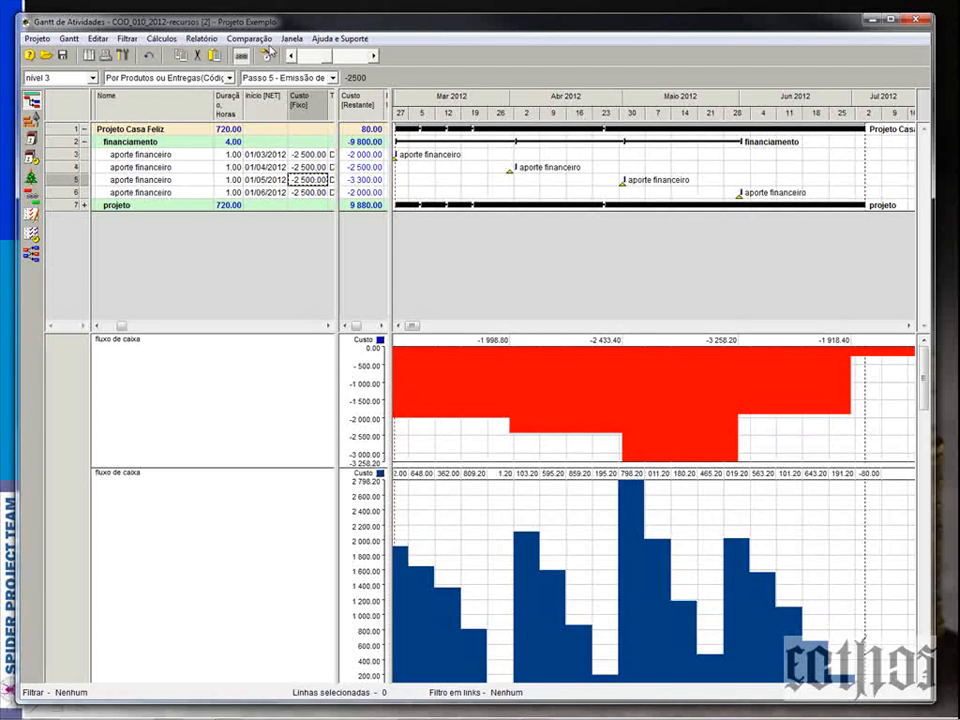
pyautogui.click(268, 53)
pyautogui.press('Return')
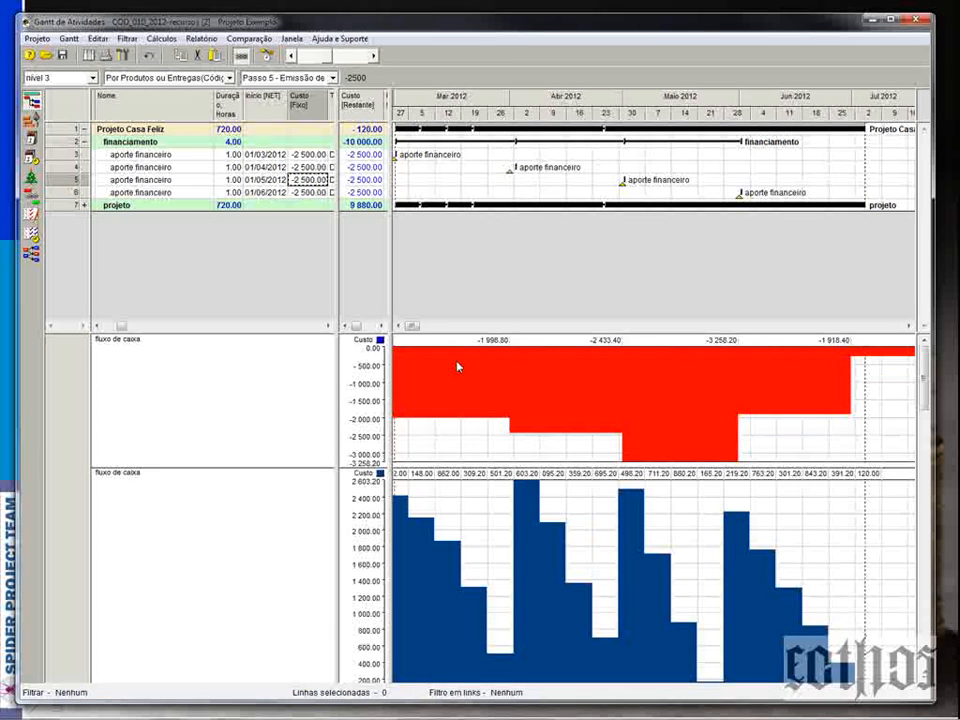
# Step: Set the fixed costs of the March, April and May aporte financeiro activities to -2000 and the June one to -4000
pyautogui.click(306, 156)
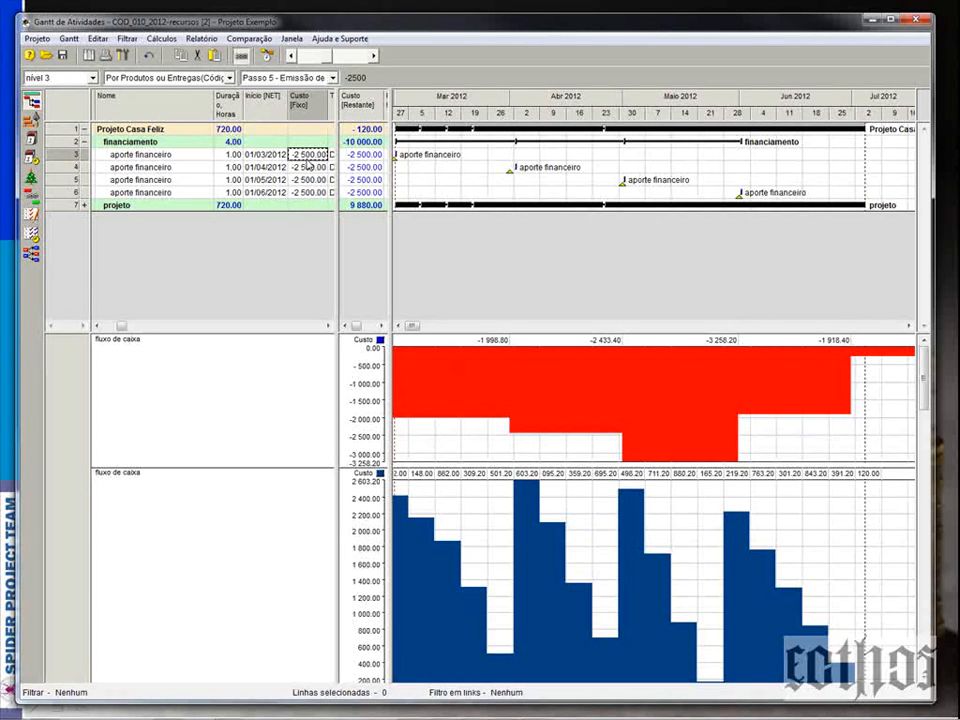
pyautogui.write('-2 000')
pyautogui.click(300, 168)
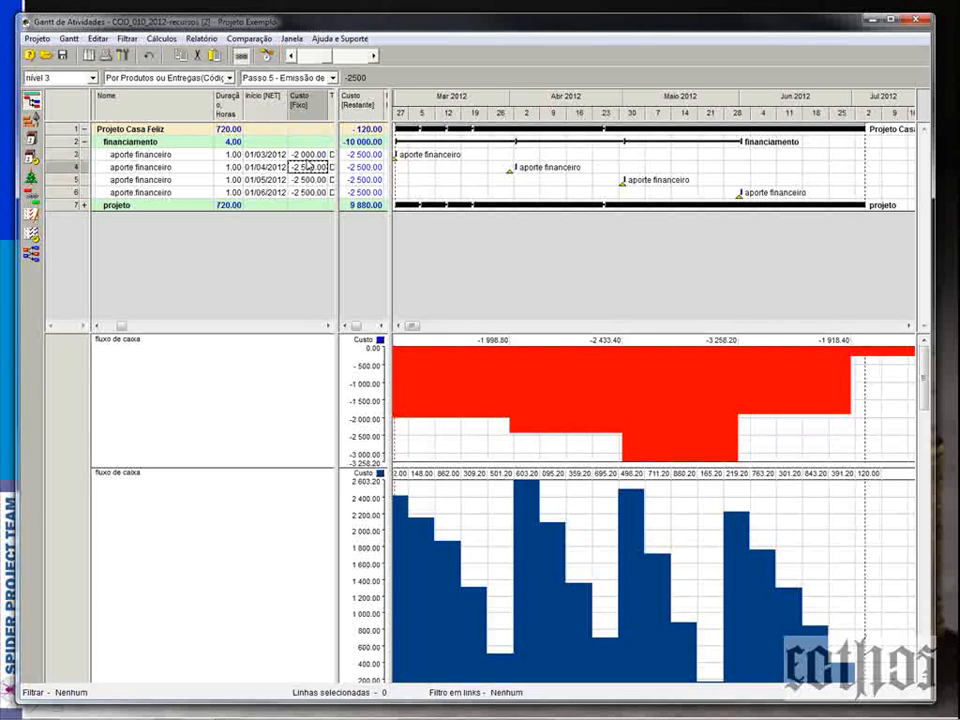
pyautogui.click(299, 157)
pyautogui.hotkey('ctrl', 'c')
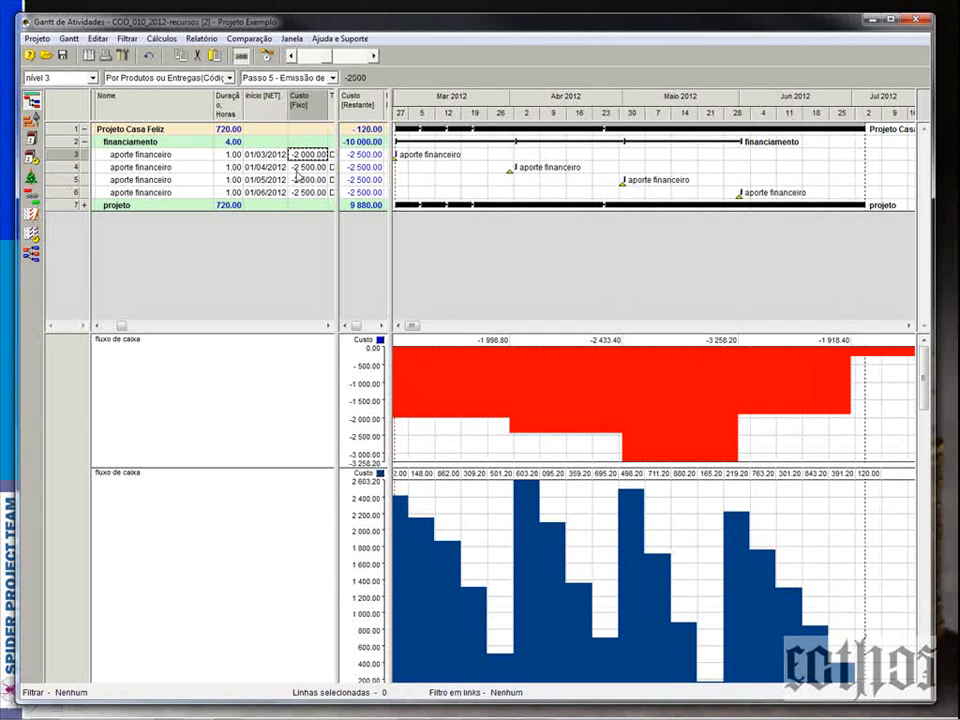
pyautogui.click(297, 169)
pyautogui.hotkey('ctrl', 'v')
pyautogui.click(296, 182)
pyautogui.hotkey('ctrl', 'v')
pyautogui.click(300, 194)
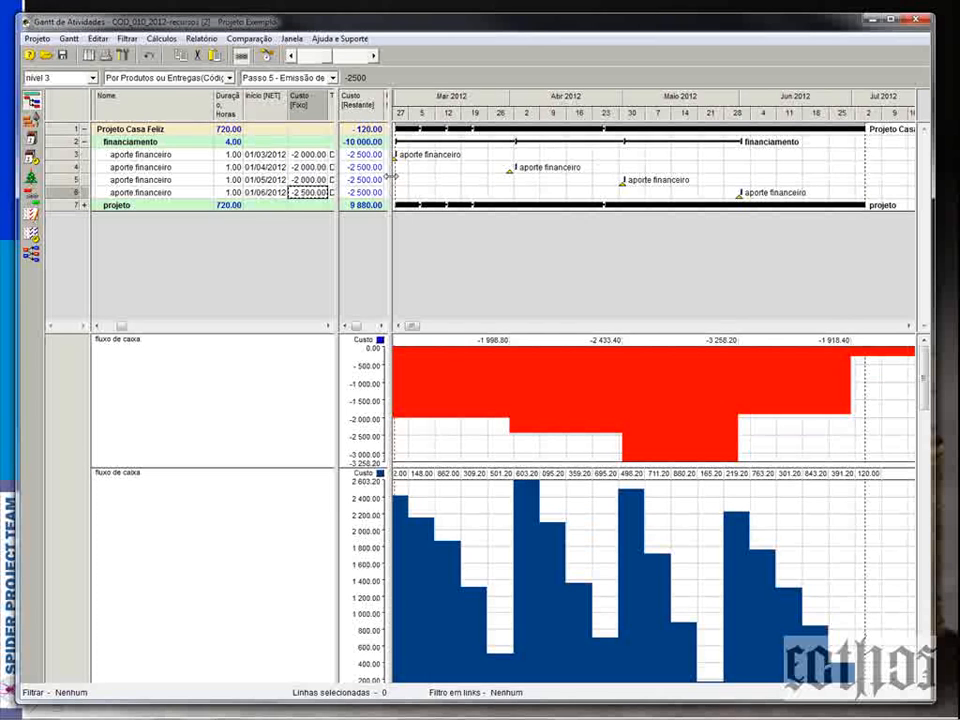
pyautogui.write('-4 000')
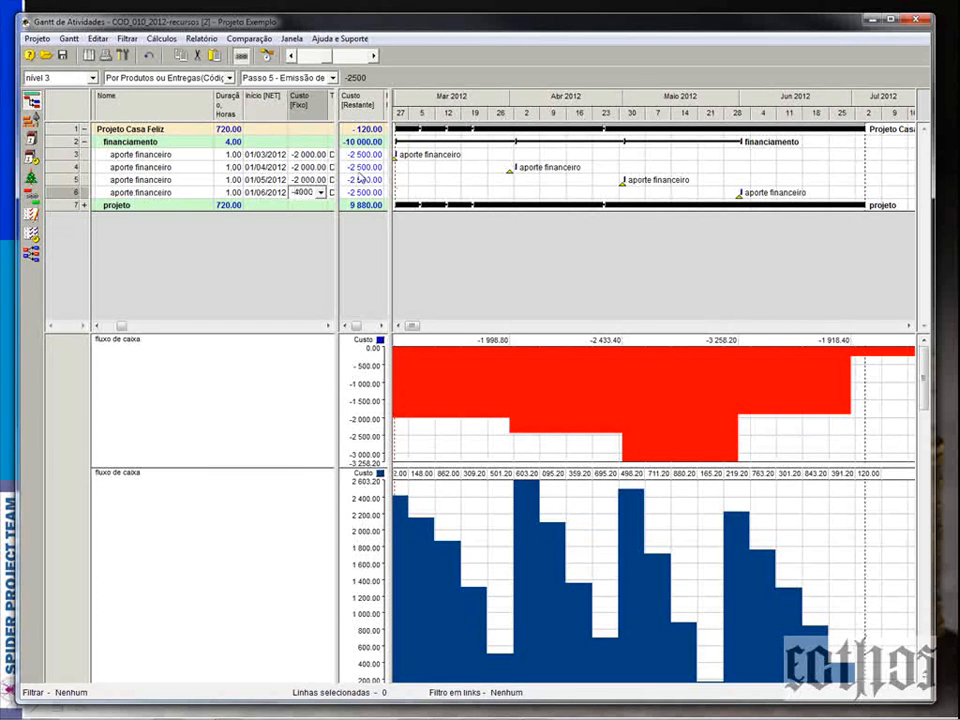
pyautogui.click(309, 169)
# Step: Recalculate the schedule with the uneven aportes and check the fixed cost of each aporte financeiro activity
pyautogui.click(267, 55)
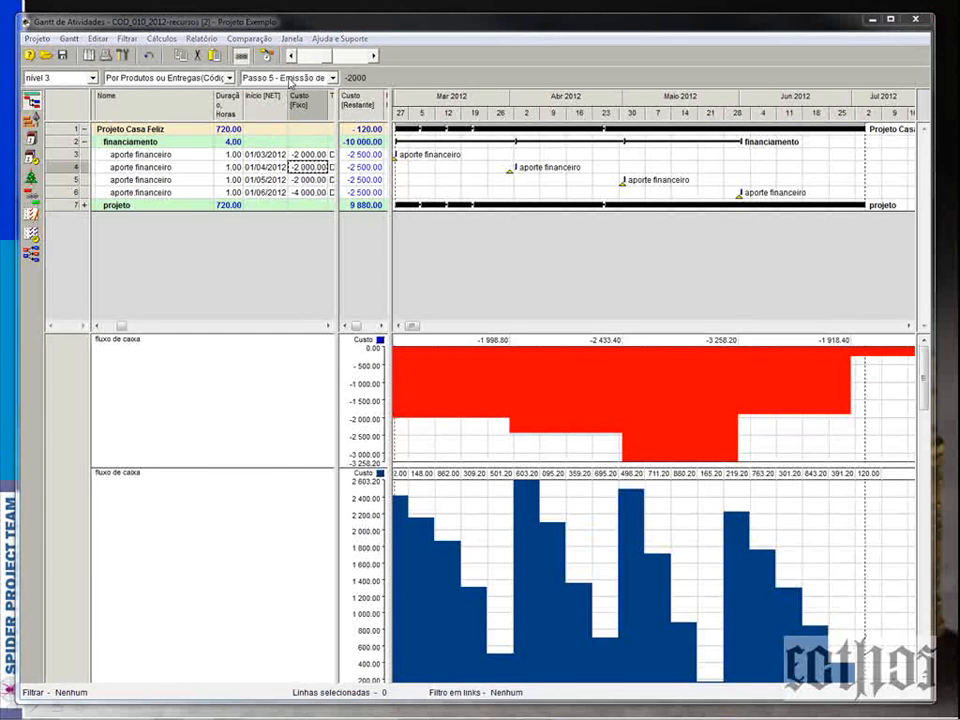
pyautogui.click(620, 601)
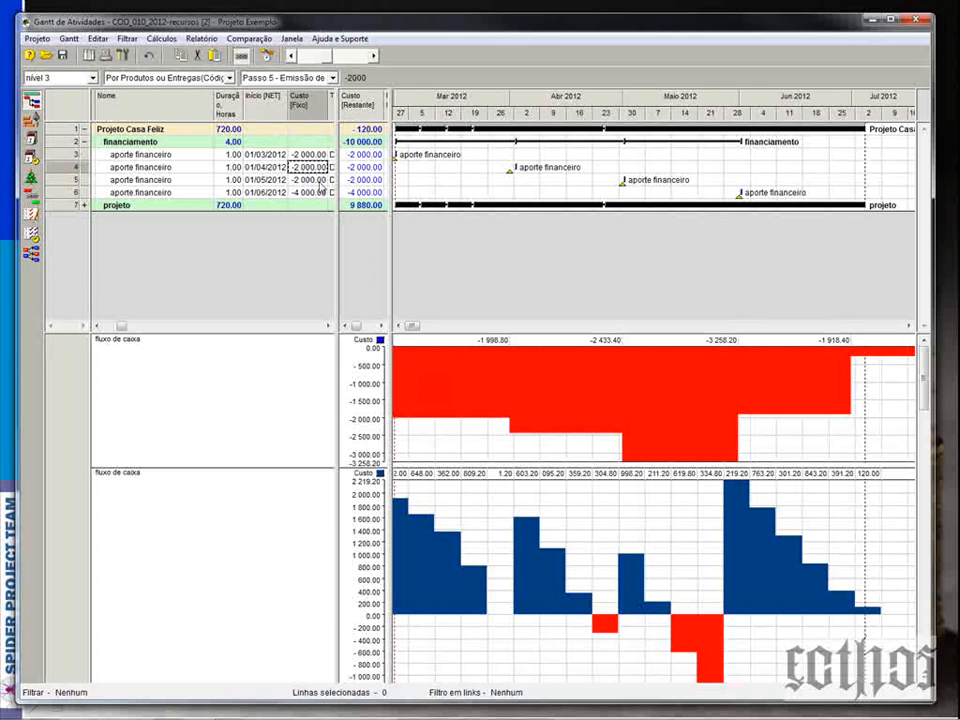
pyautogui.click(309, 156)
pyautogui.press('Down')
pyautogui.press('Down')
pyautogui.press('Down')
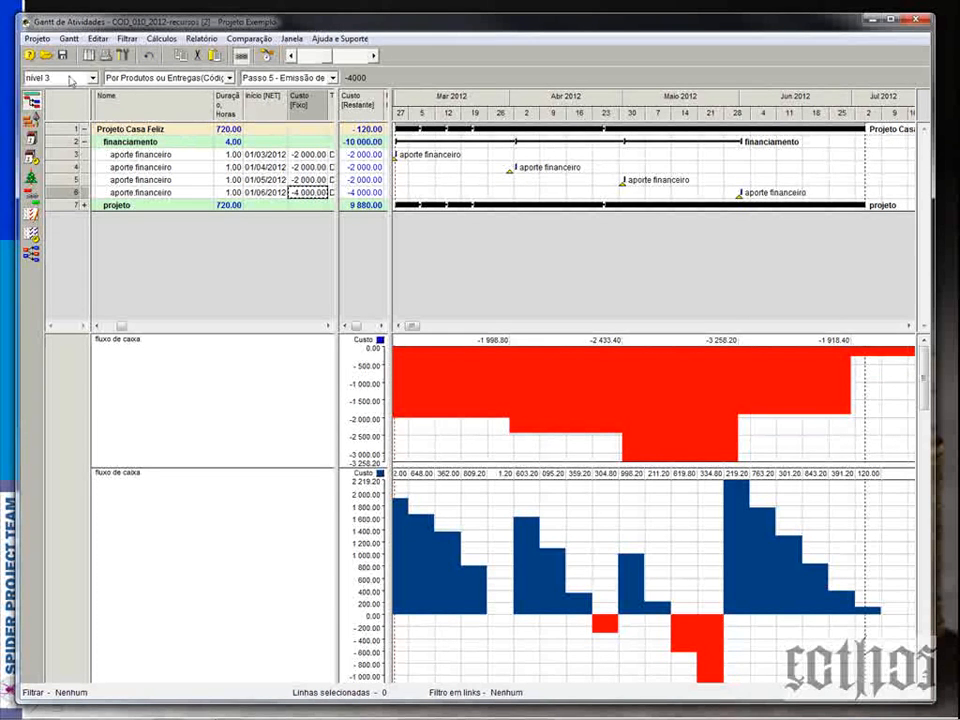
# Step: Save the current Gantt configuration in the project as a new one named "200 - fluxo de caixa $$$"
pyautogui.click(68, 38)
pyautogui.moveTo(80, 90)
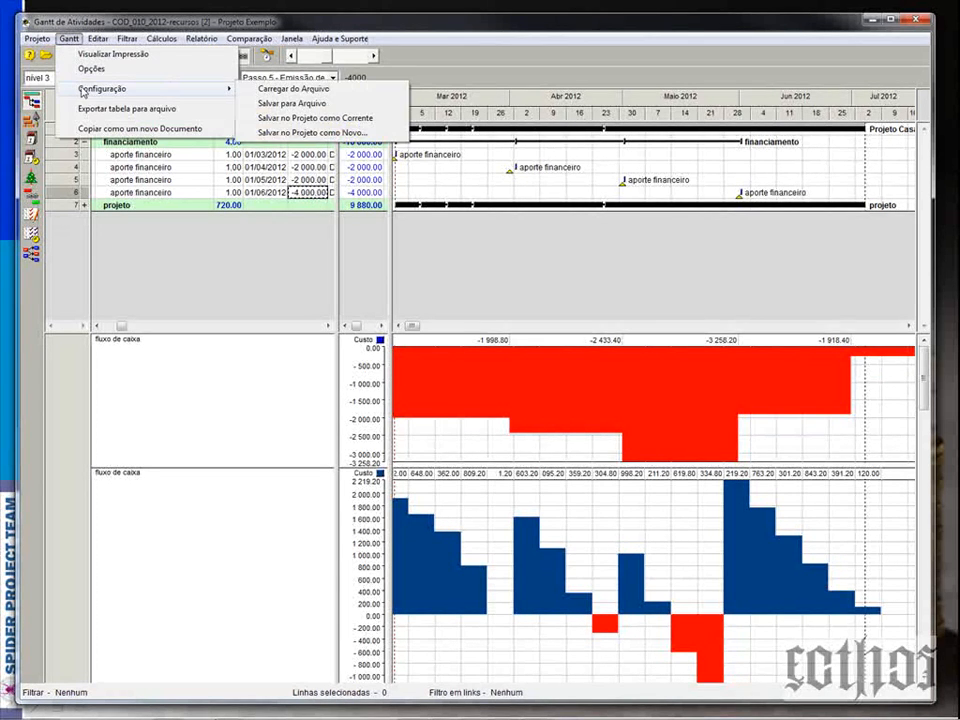
pyautogui.click(300, 132)
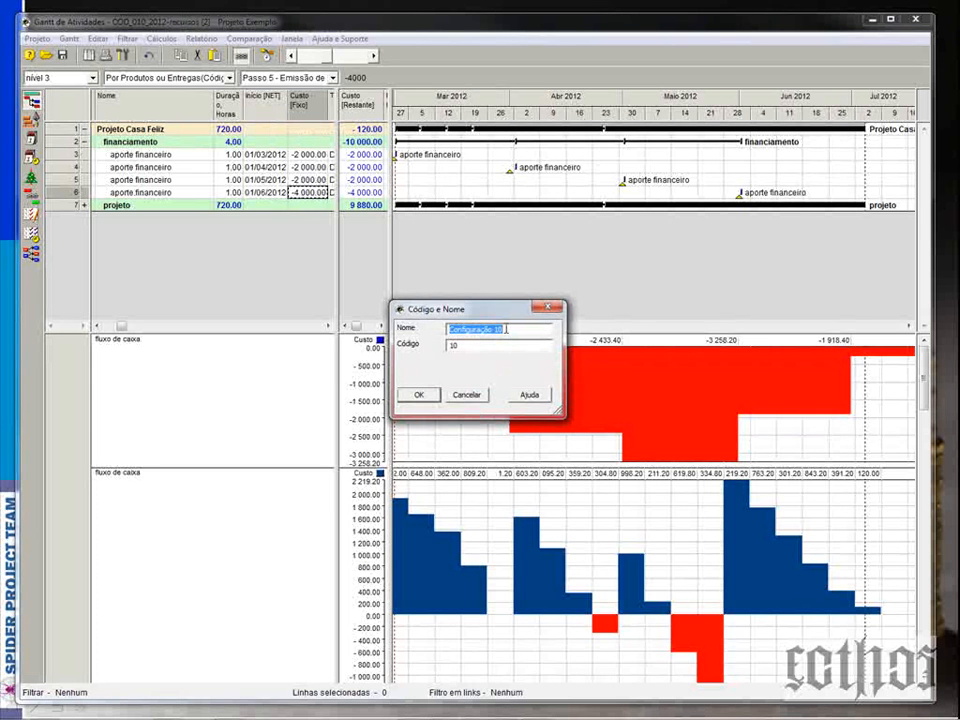
pyautogui.write('200 - fluxo de ')
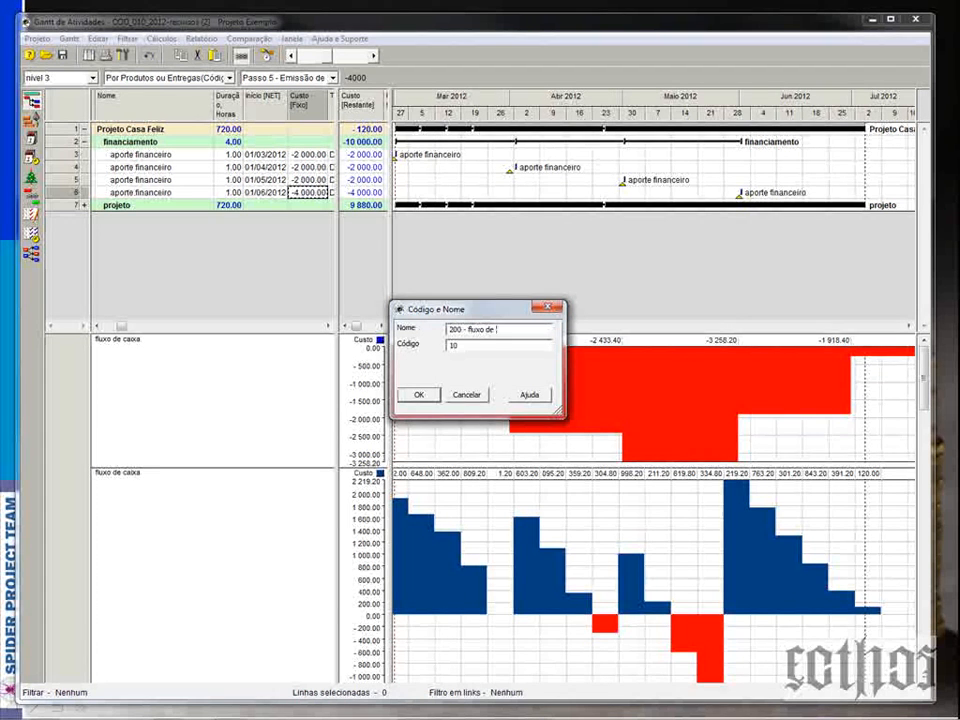
pyautogui.write('caixa $$$')
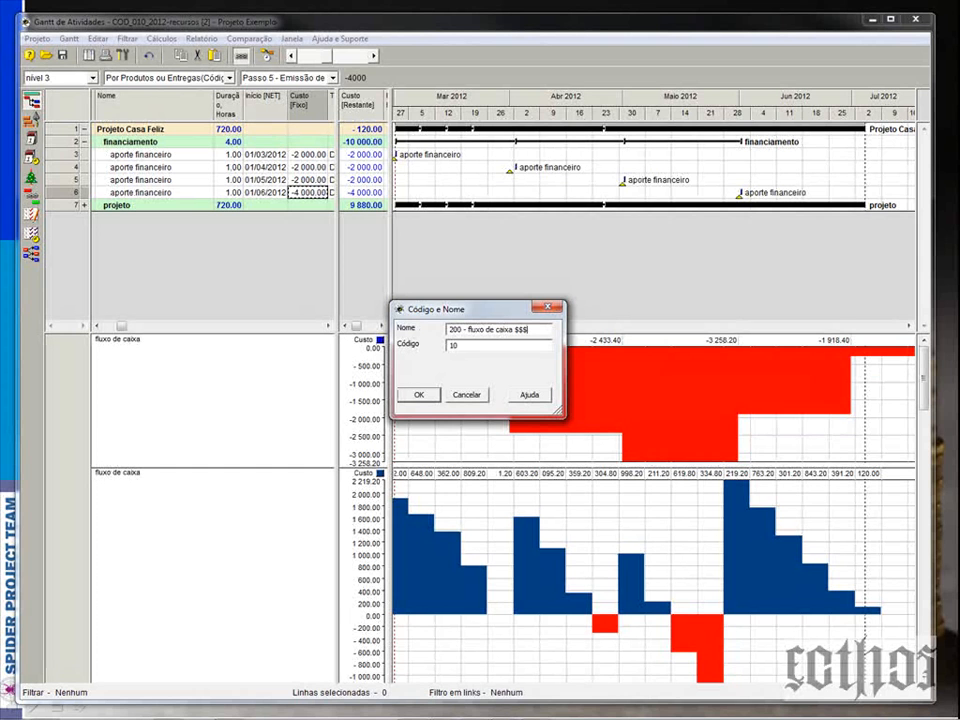
pyautogui.click(422, 396)
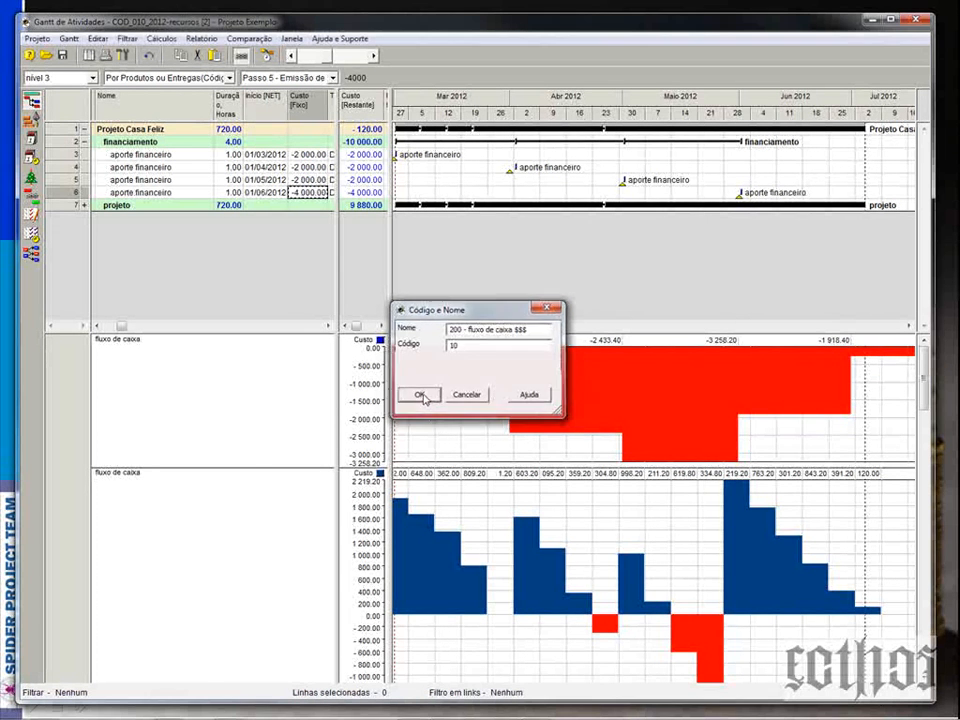
# Step: Change the fixed costs of the March through June aporte financeiro activities back to -2500 each and recalculate the project
pyautogui.click(310, 155)
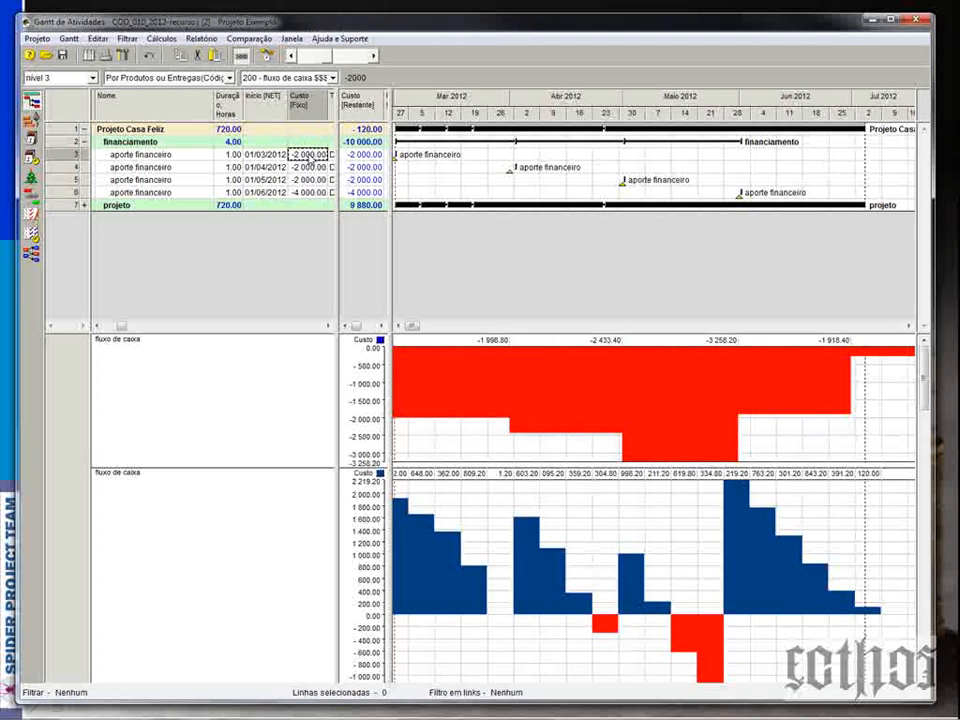
pyautogui.write('-25')
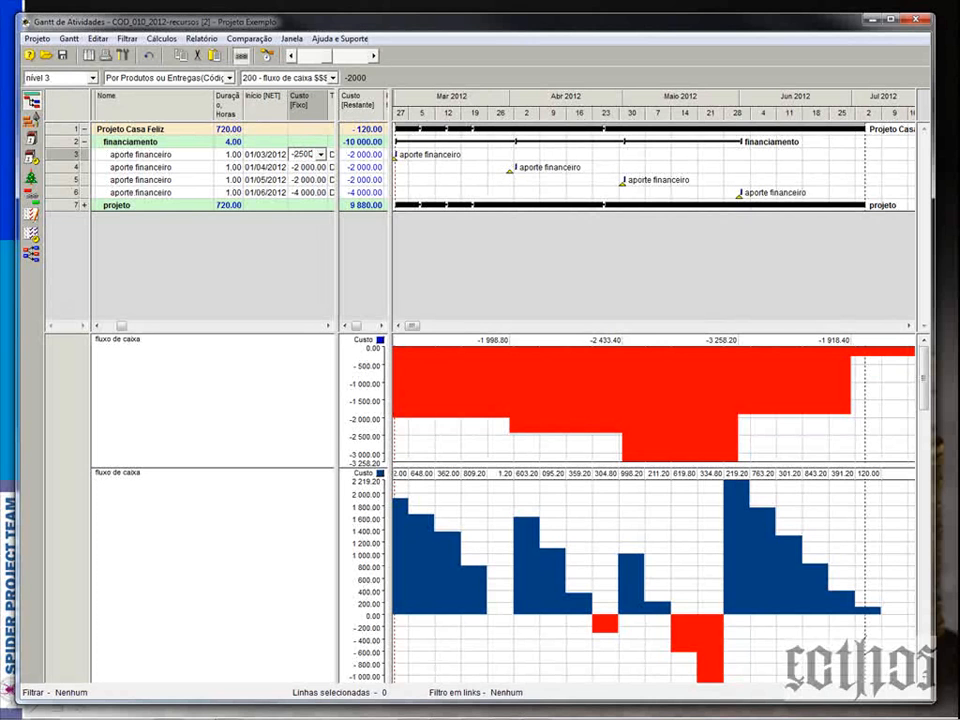
pyautogui.press('Return')
pyautogui.click(308, 167)
pyautogui.hotkey('ctrl', 'v')
pyautogui.click(307, 181)
pyautogui.hotkey('ctrl', 'v')
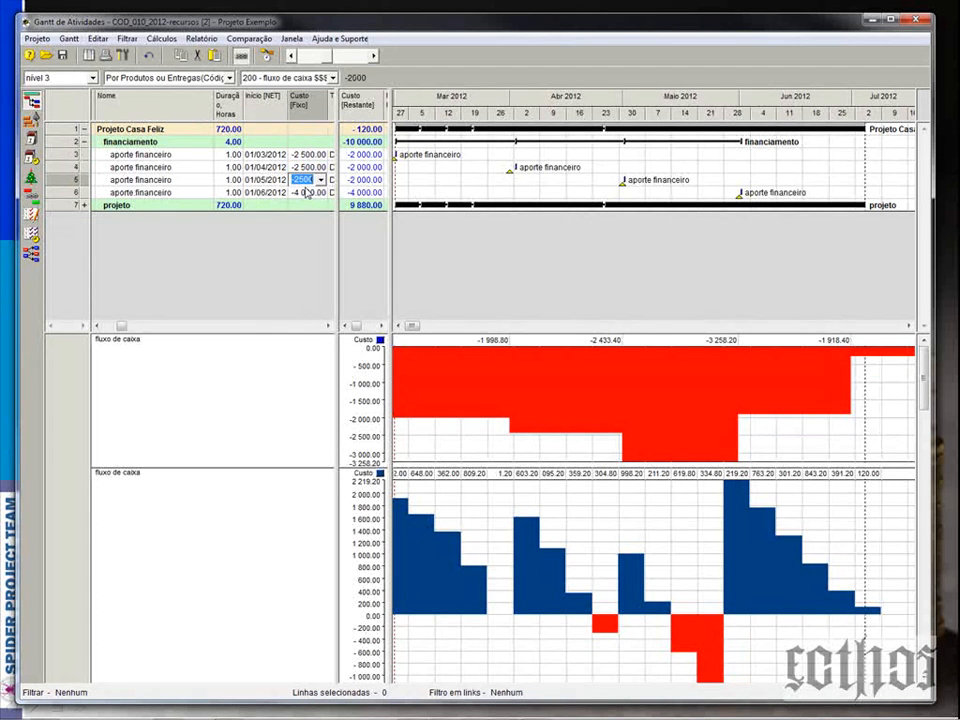
pyautogui.click(305, 191)
pyautogui.hotkey('ctrl', 'v')
pyautogui.click(307, 170)
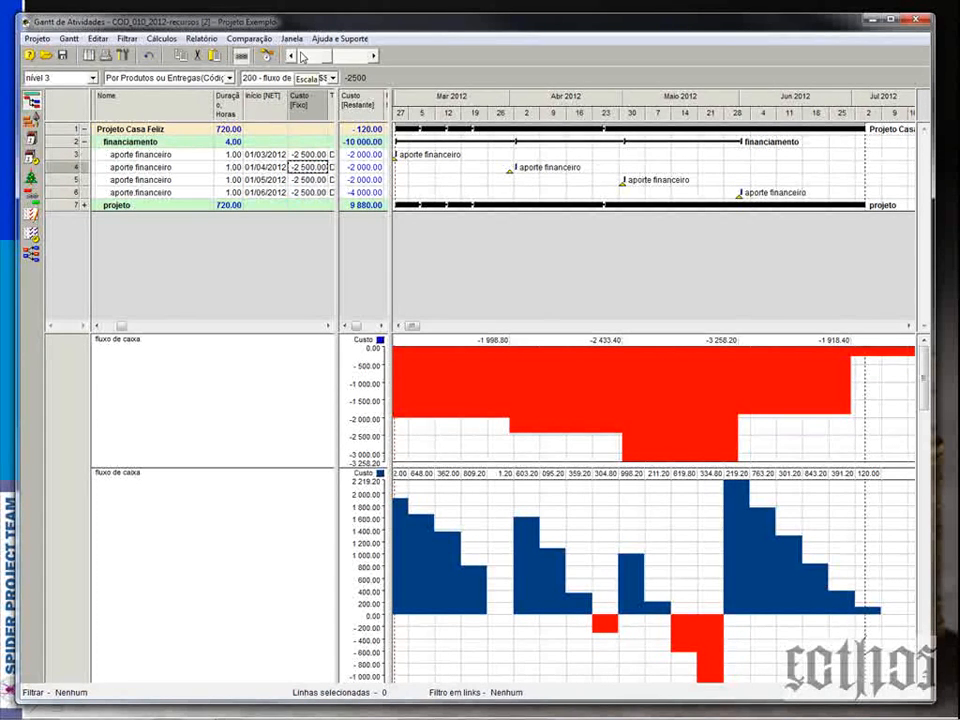
pyautogui.click(268, 60)
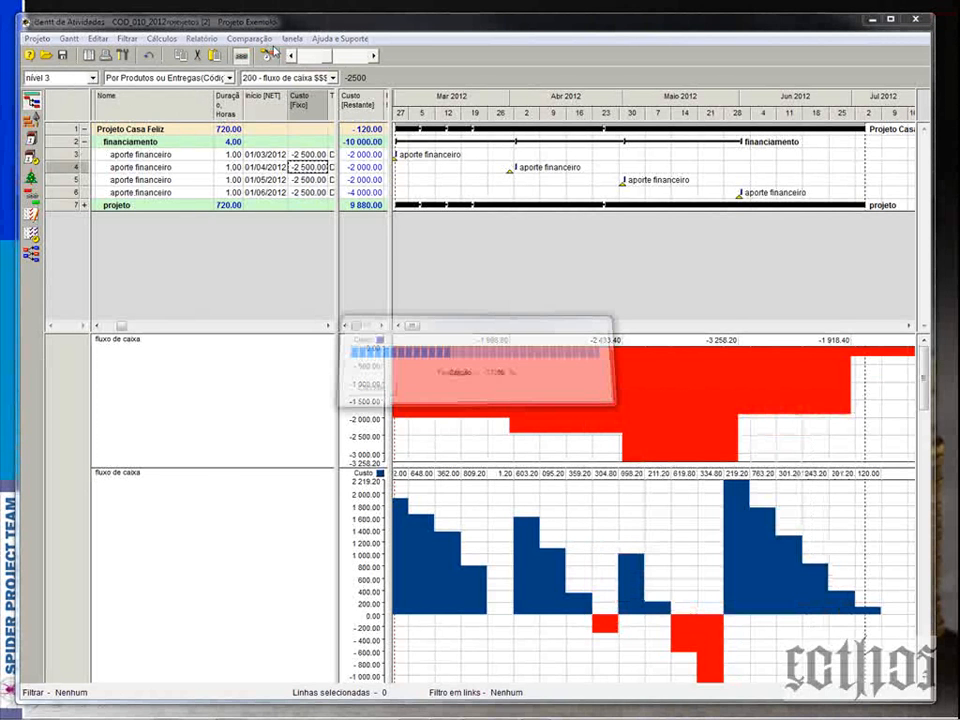
# Step: Save the Gantt configuration in the project as the current one
pyautogui.click(68, 38)
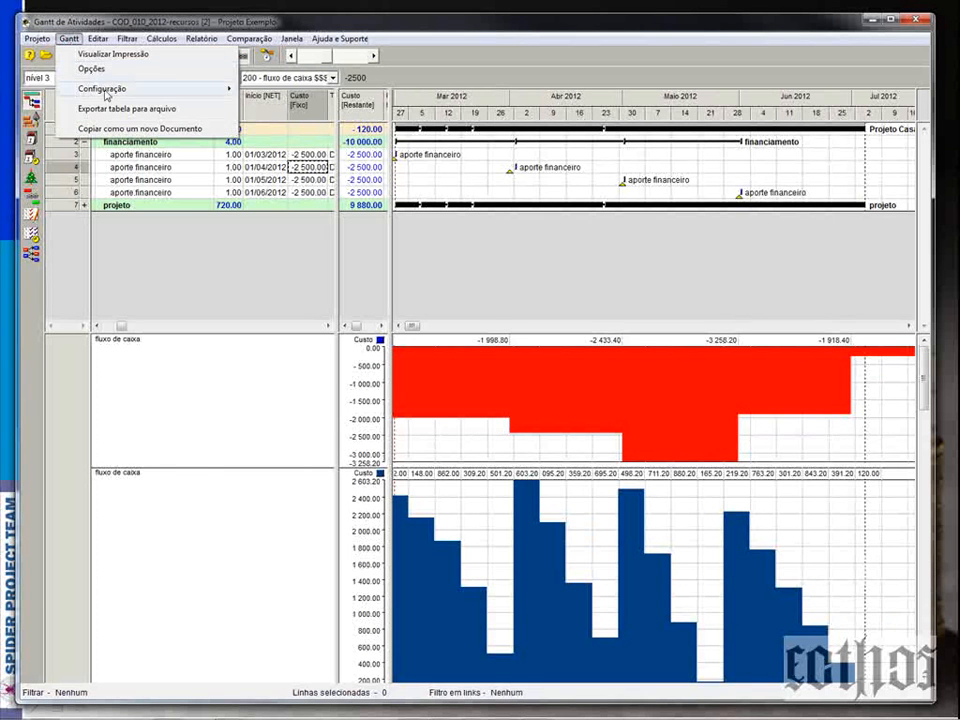
pyautogui.moveTo(113, 93)
pyautogui.click(315, 118)
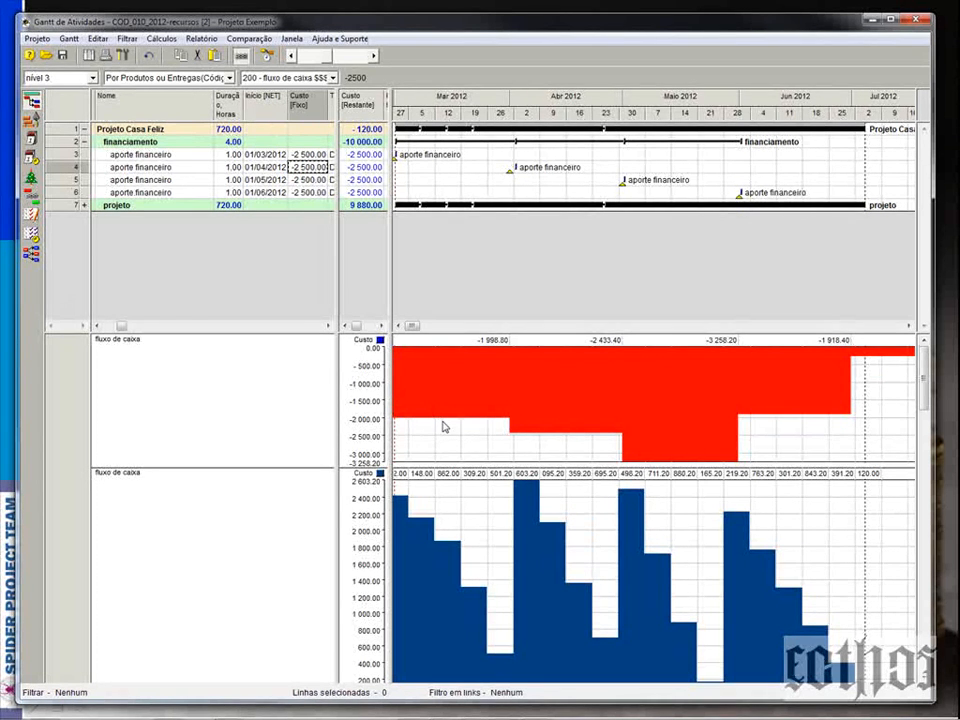
# Step: Replace the weekly cumulative diagram's Custo parameter with the user-defined field MAT01 - QTD and name the diagram "fluxo de MAT01"
pyautogui.rightClick(459, 530)
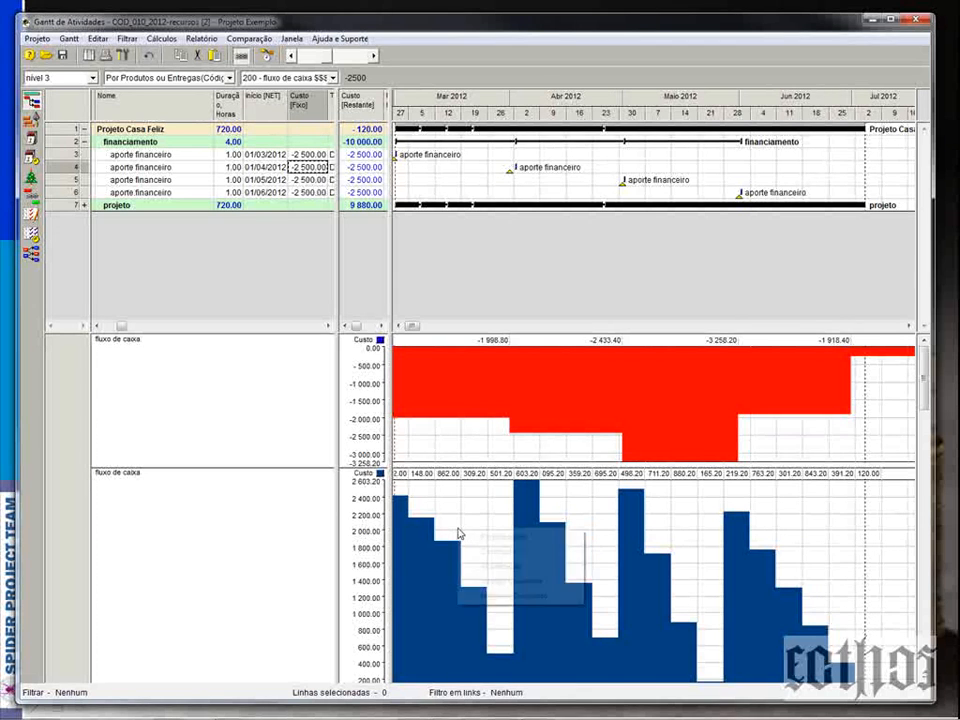
pyautogui.click(476, 551)
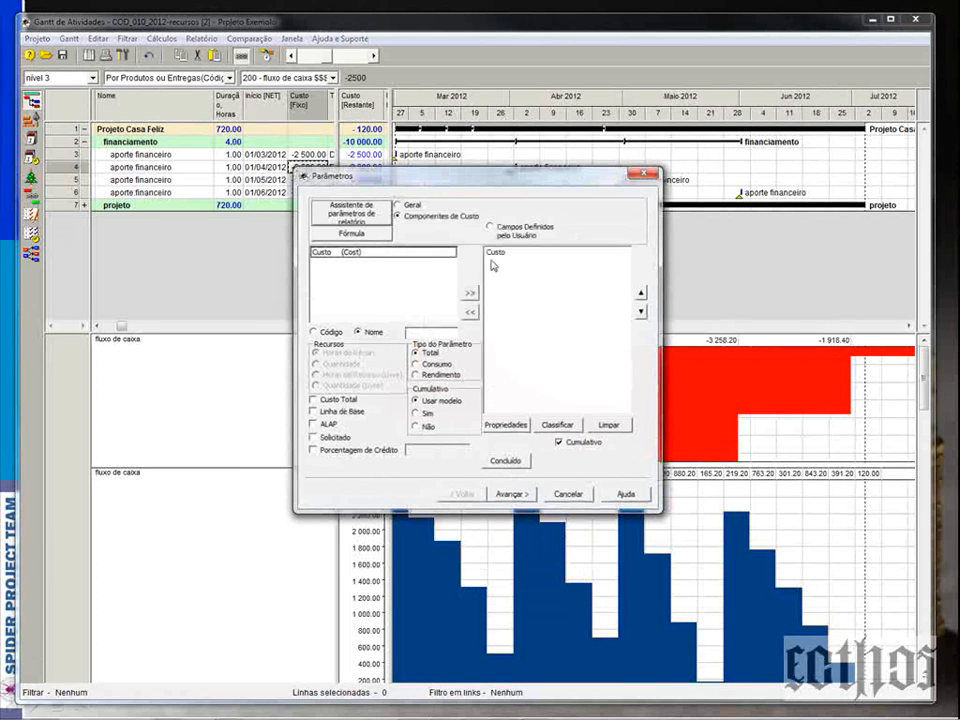
pyautogui.click(490, 227)
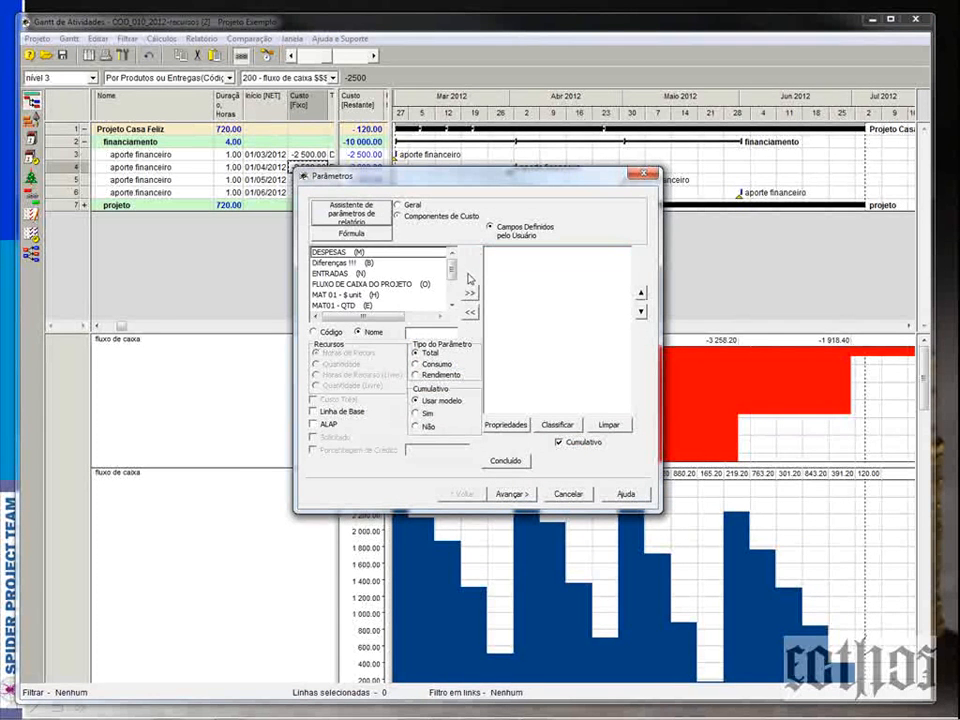
pyautogui.scroll(-2, 341, 259)
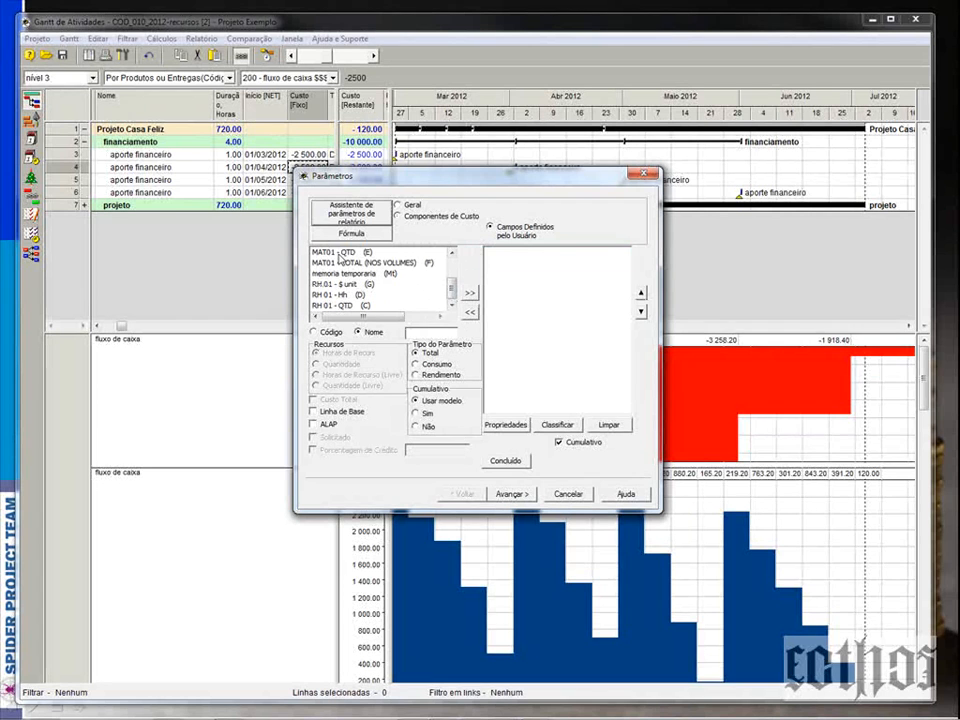
pyautogui.click(340, 253)
pyautogui.click(469, 292)
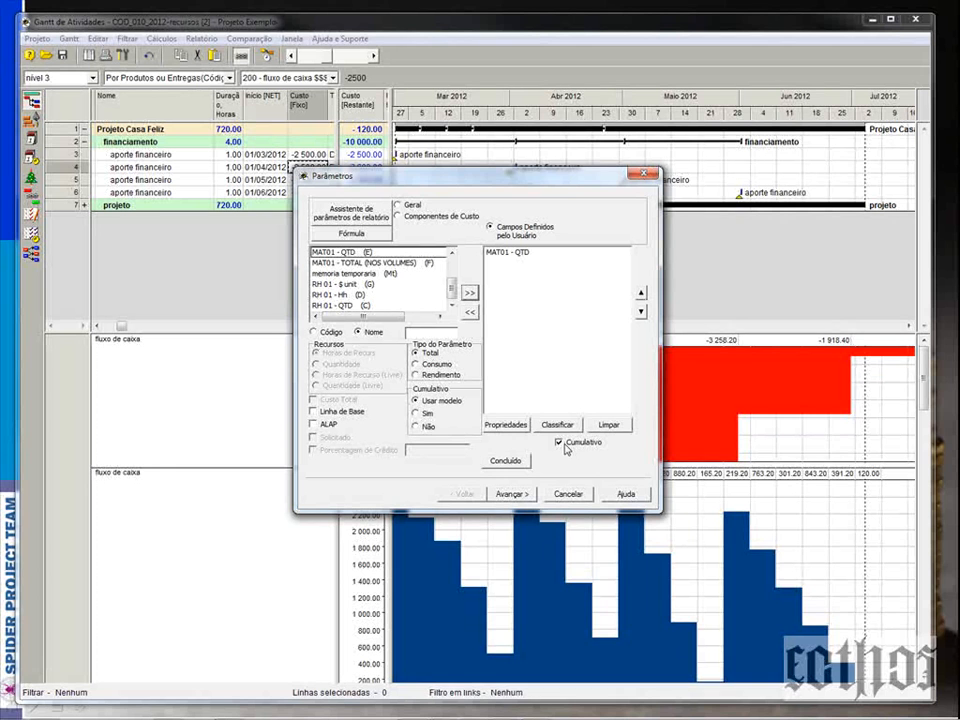
pyautogui.click(512, 494)
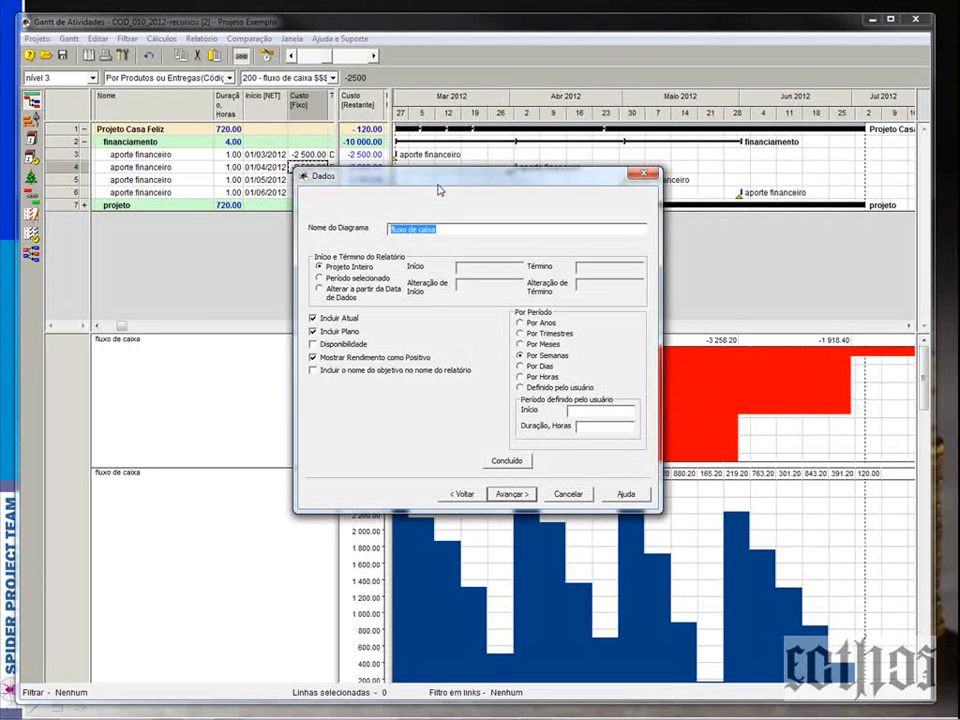
pyautogui.write('fluxo de MAT01')
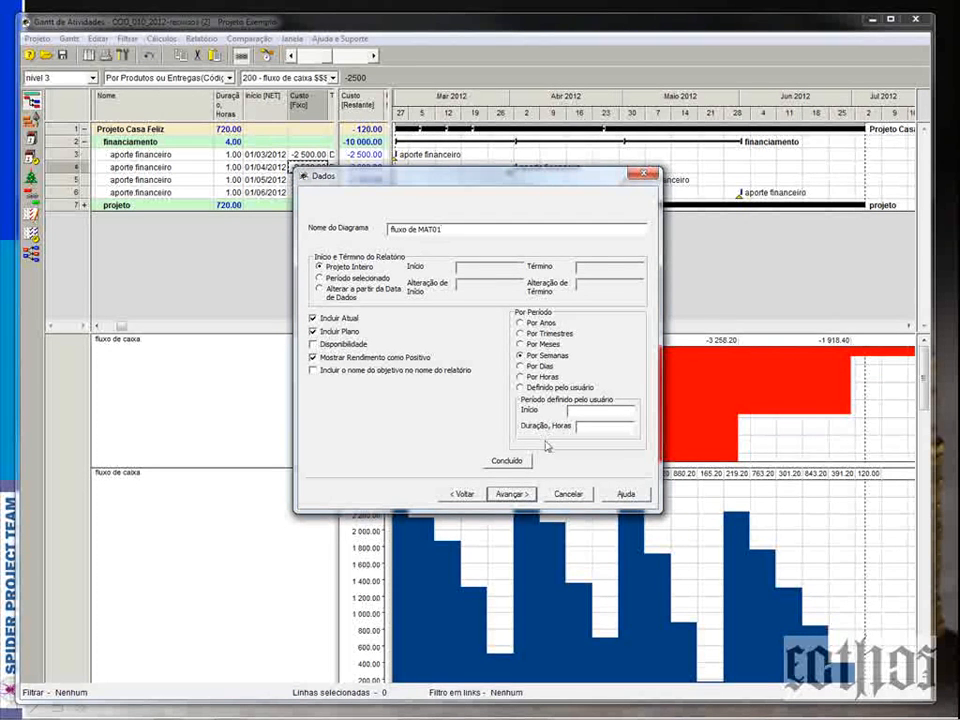
# Step: Set the MAT01 - QTD graph's colour for values above zero to dark blue and apply the diagram changes
pyautogui.click(511, 494)
pyautogui.click(586, 257)
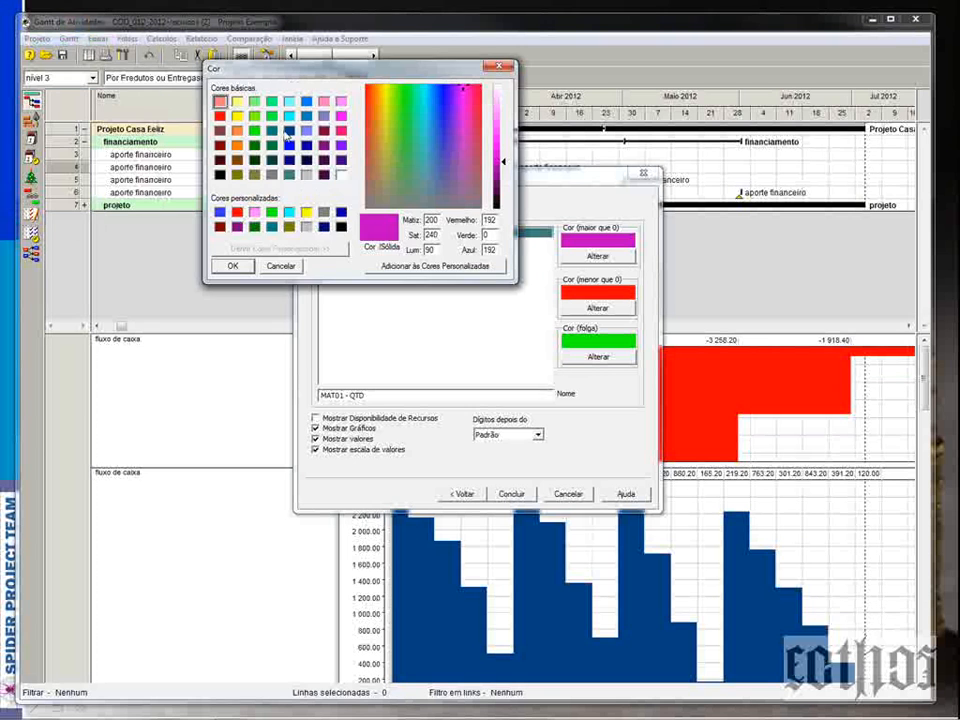
pyautogui.click(289, 130)
pyautogui.press('Return')
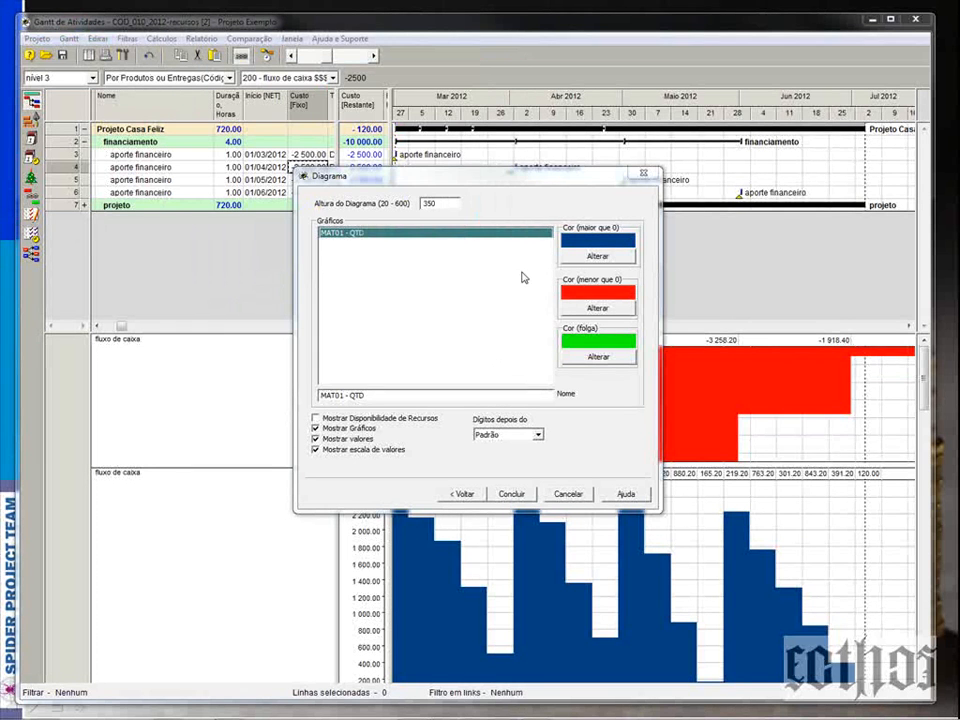
pyautogui.click(510, 494)
# Step: Review the content parameters of the fluxo de MAT01 diagram, including the parameter type options
pyautogui.rightClick(617, 557)
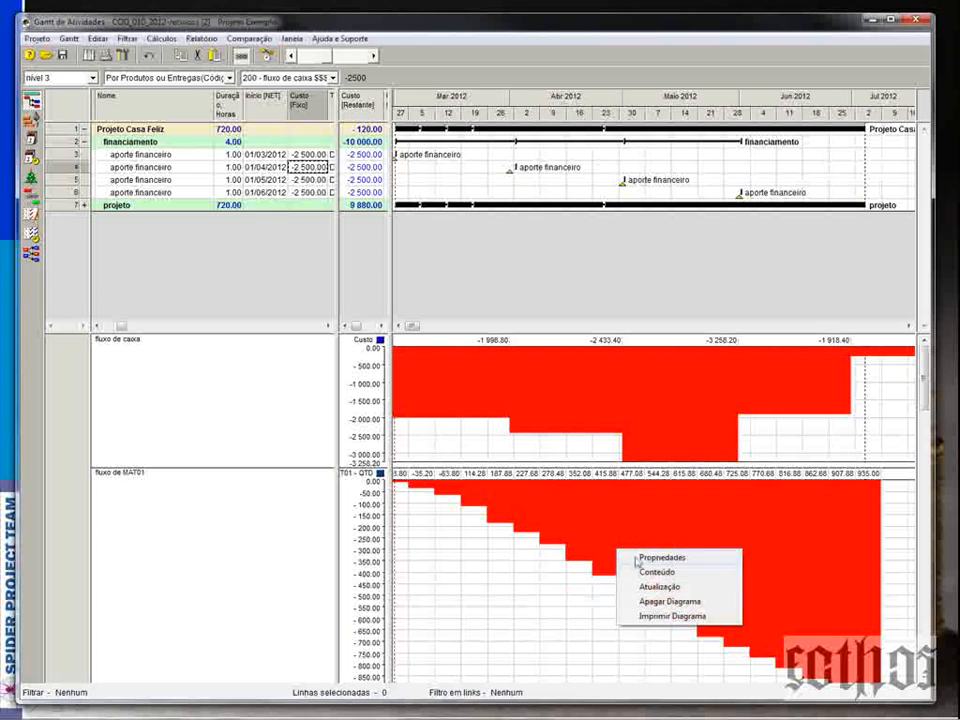
pyautogui.click(650, 572)
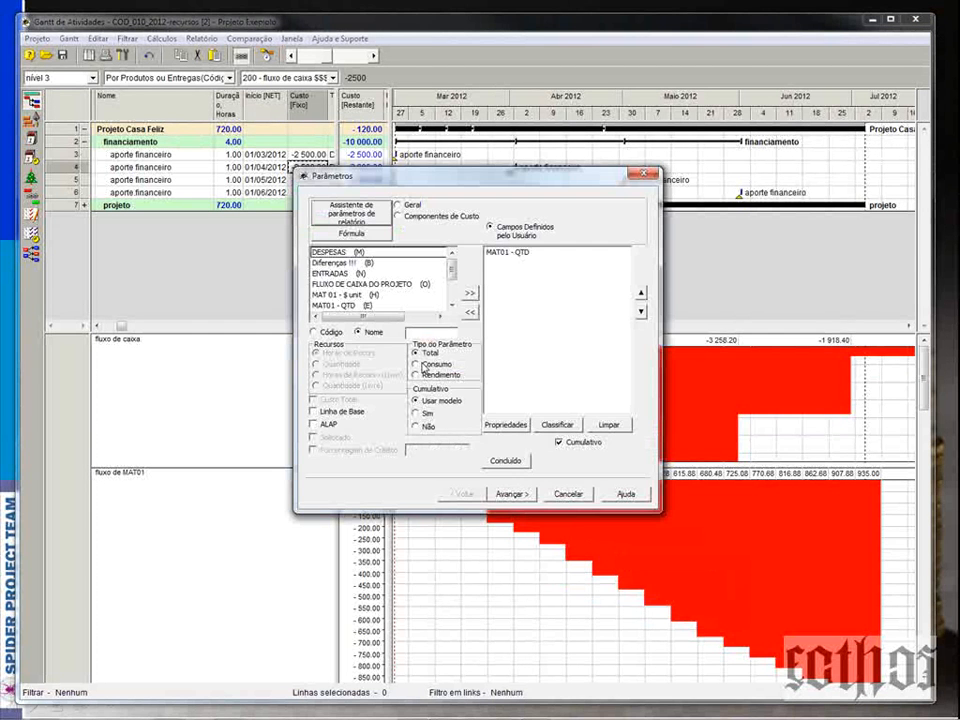
pyautogui.click(643, 174)
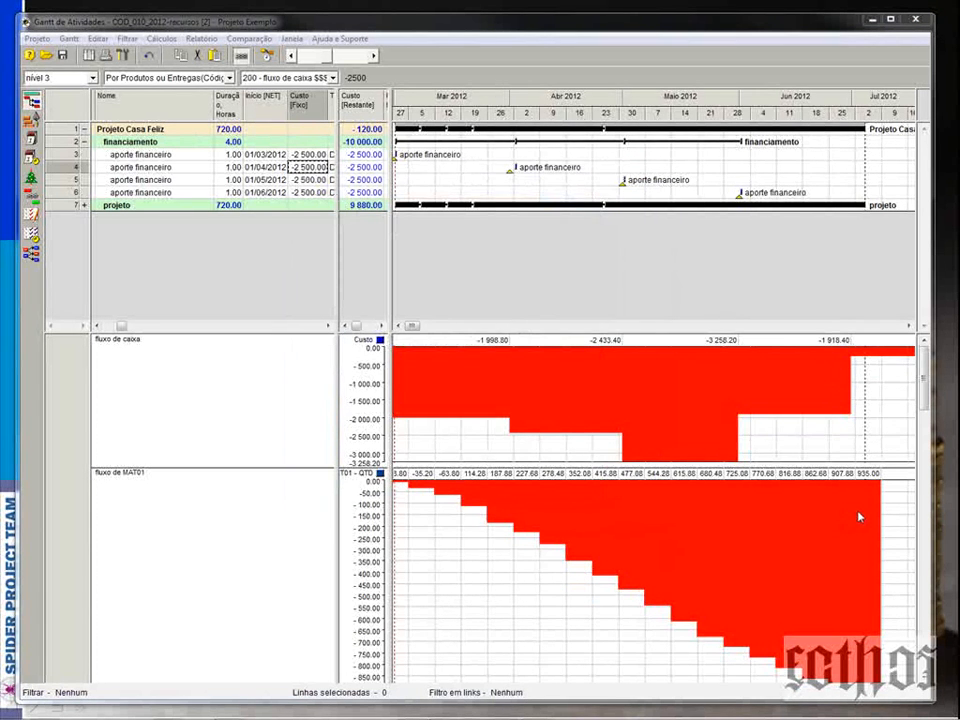
# Step: Set the number of decimal digits in the fluxo de MAT01 diagram's properties to Padrão and apply it
pyautogui.rightClick(700, 508)
pyautogui.click(737, 514)
pyautogui.click(459, 466)
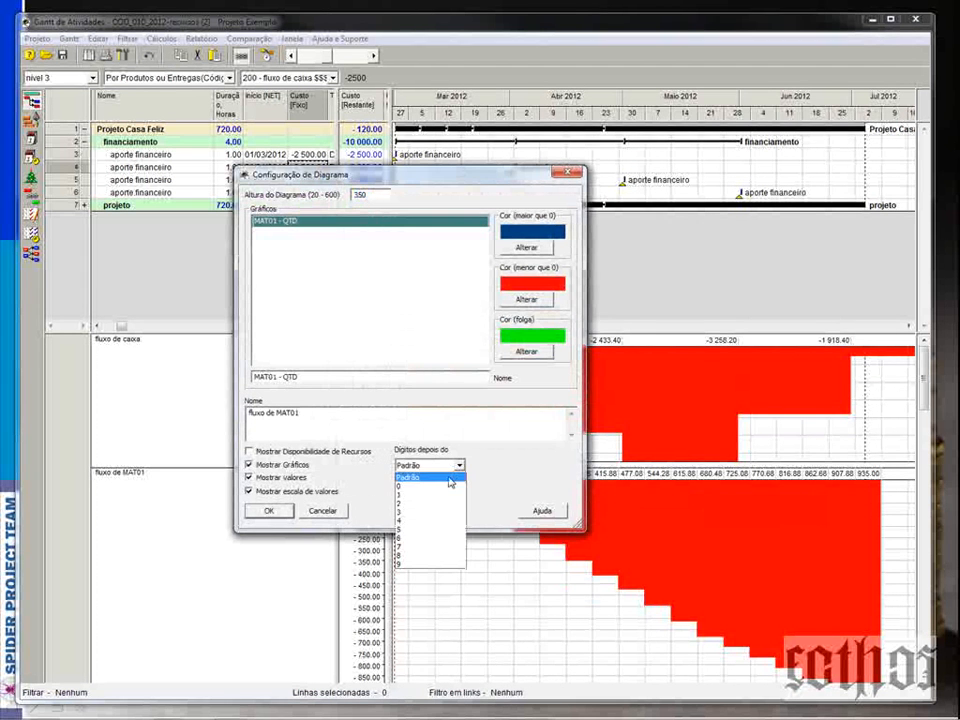
pyautogui.click(445, 481)
pyautogui.click(267, 510)
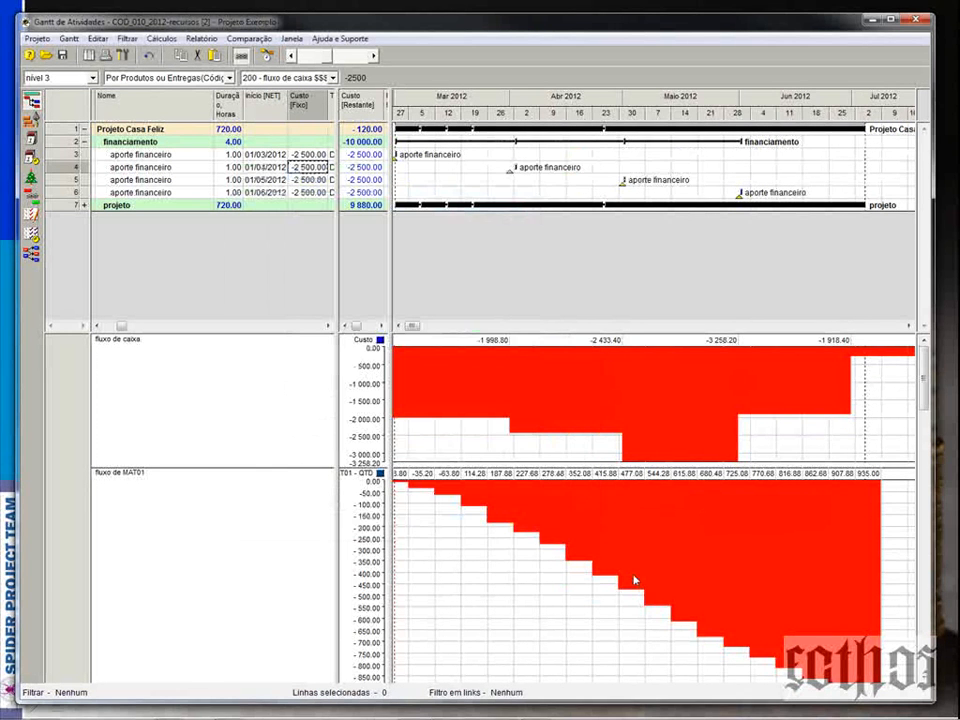
# Step: Set the fluxo de MAT01 diagram to show 0 digits after the decimal point and apply the change
pyautogui.rightClick(622, 526)
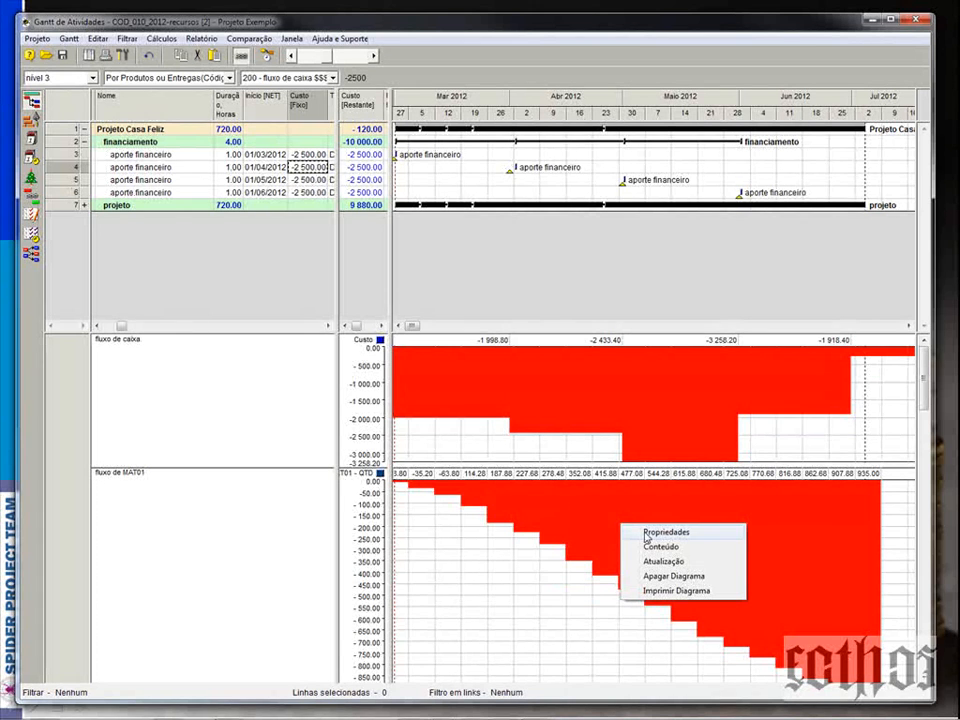
pyautogui.click(662, 532)
pyautogui.click(428, 465)
pyautogui.click(428, 489)
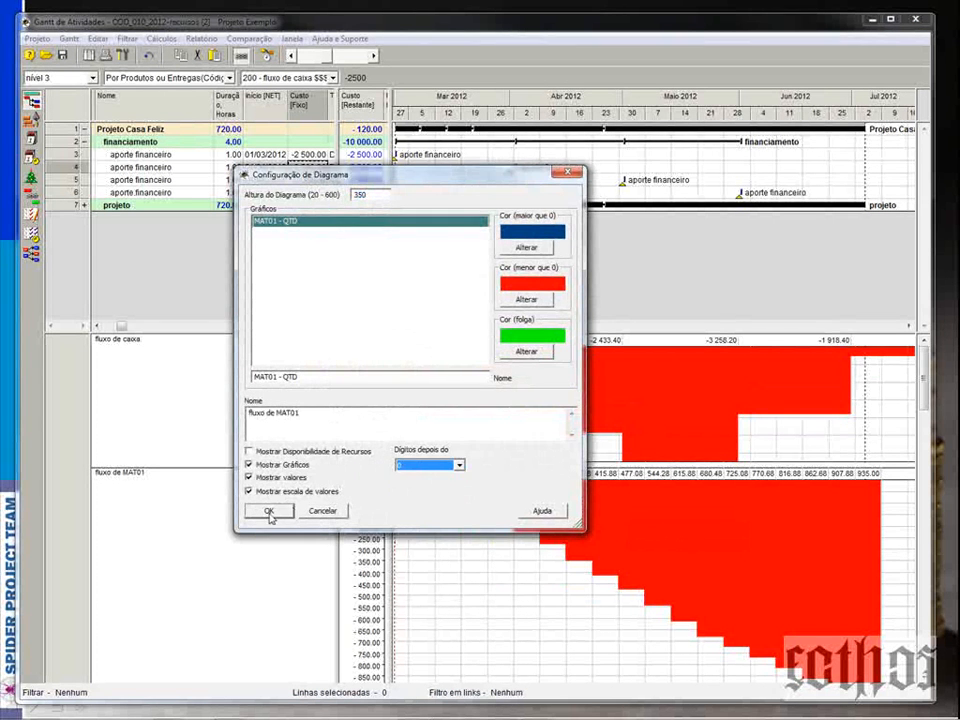
pyautogui.click(269, 511)
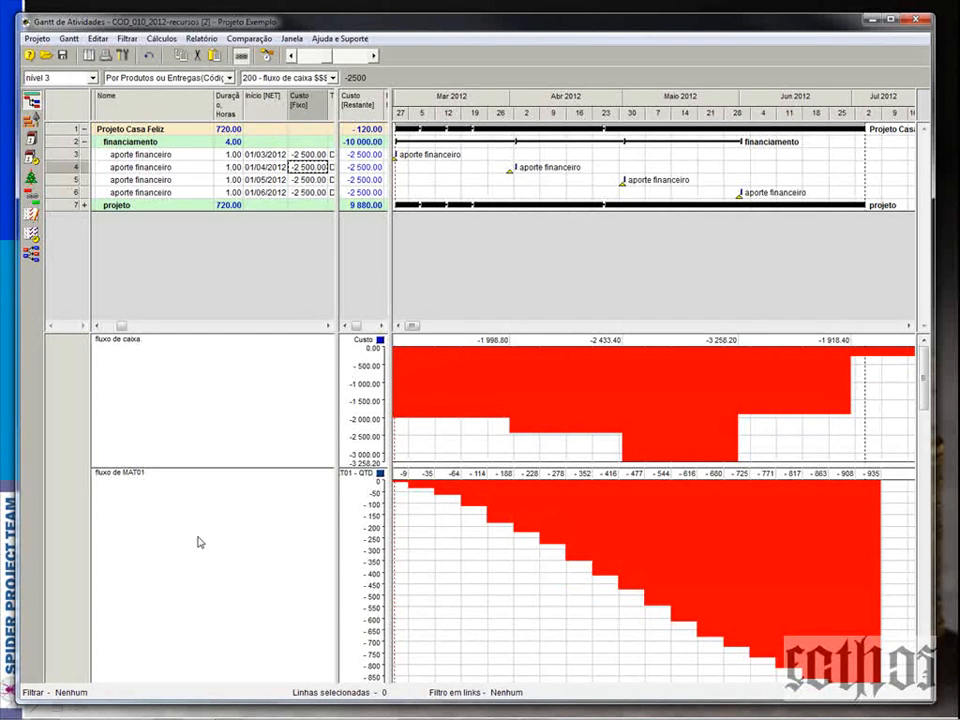
# Step: Open the configuration properties of the fluxo de MAT01 diagram
pyautogui.rightClick(488, 522)
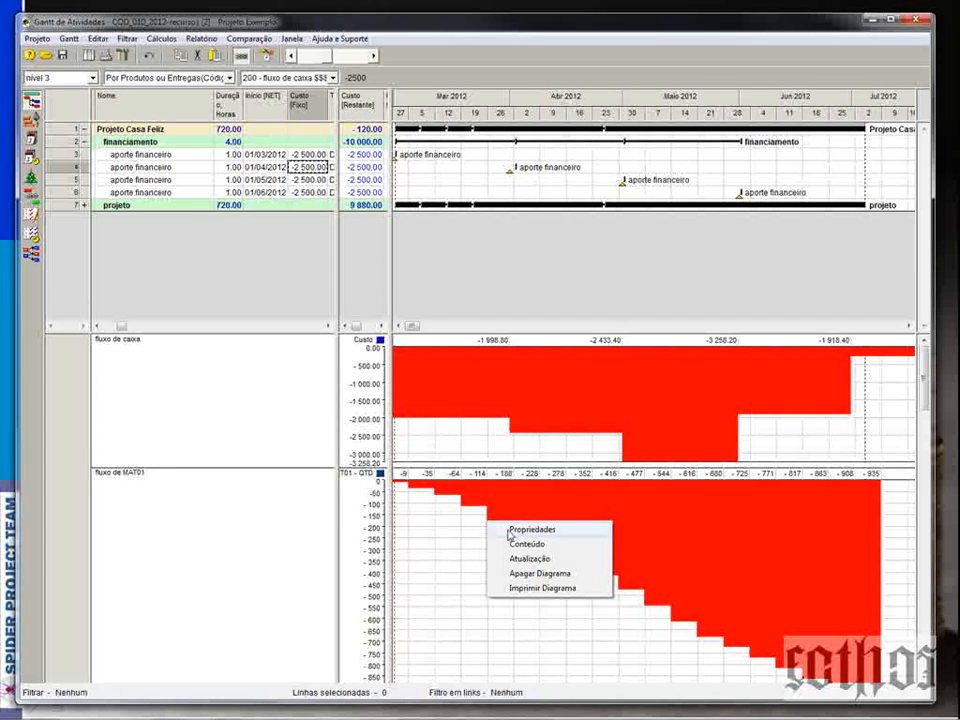
pyautogui.click(508, 530)
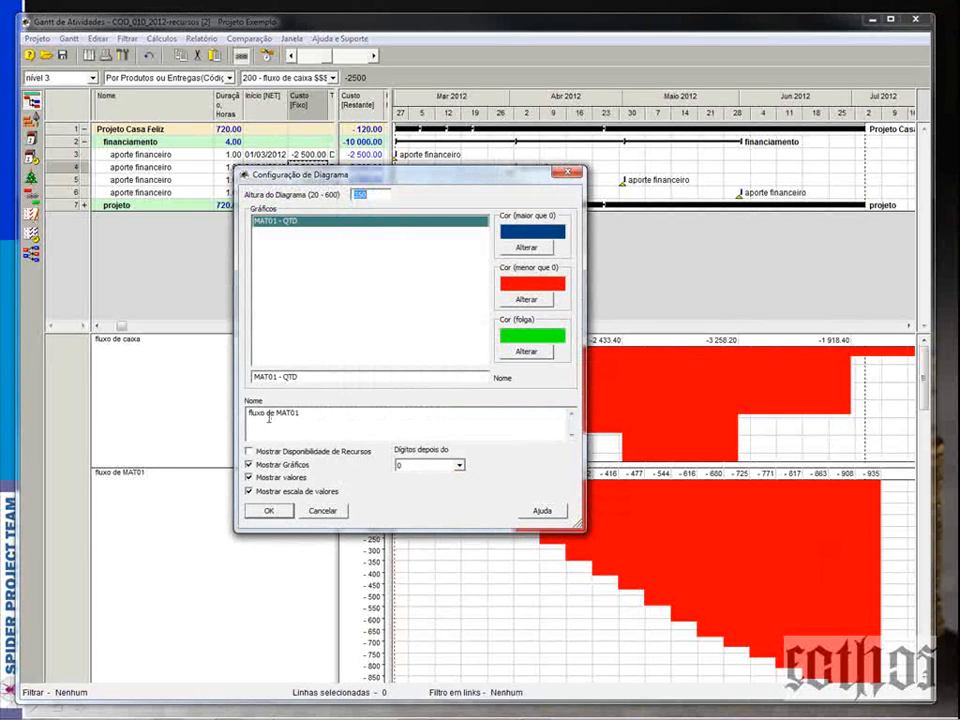
# Step: Rename the MAT01 diagram as "consumo acumulado de MAT01" and apply the configuration
pyautogui.doubleClick(256, 413)
pyautogui.write('consumo acumul')
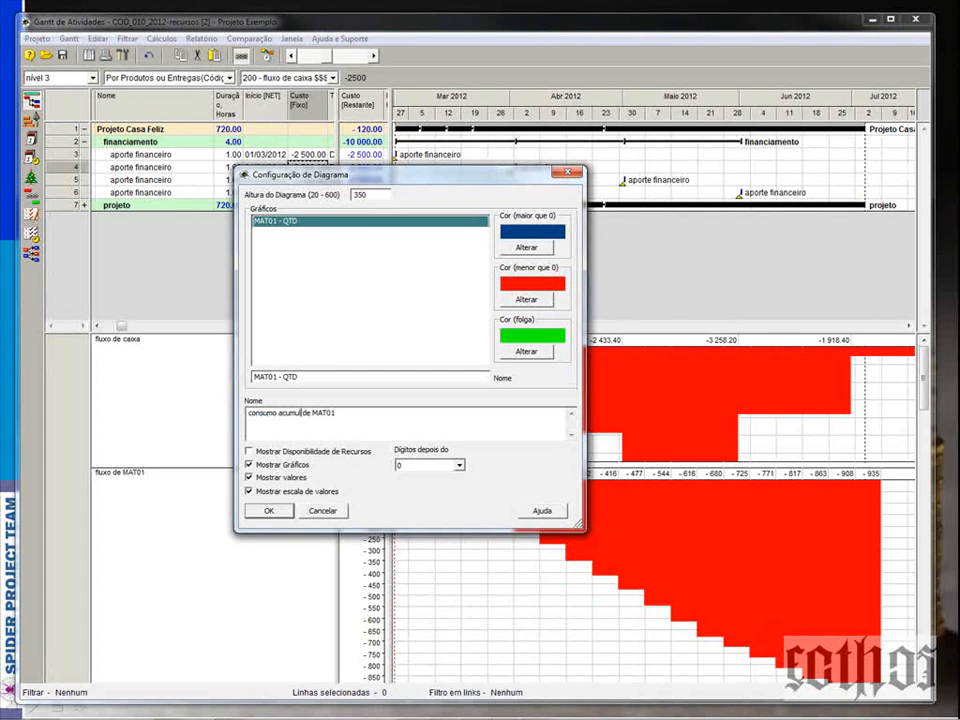
pyautogui.write('ado')
pyautogui.click(269, 510)
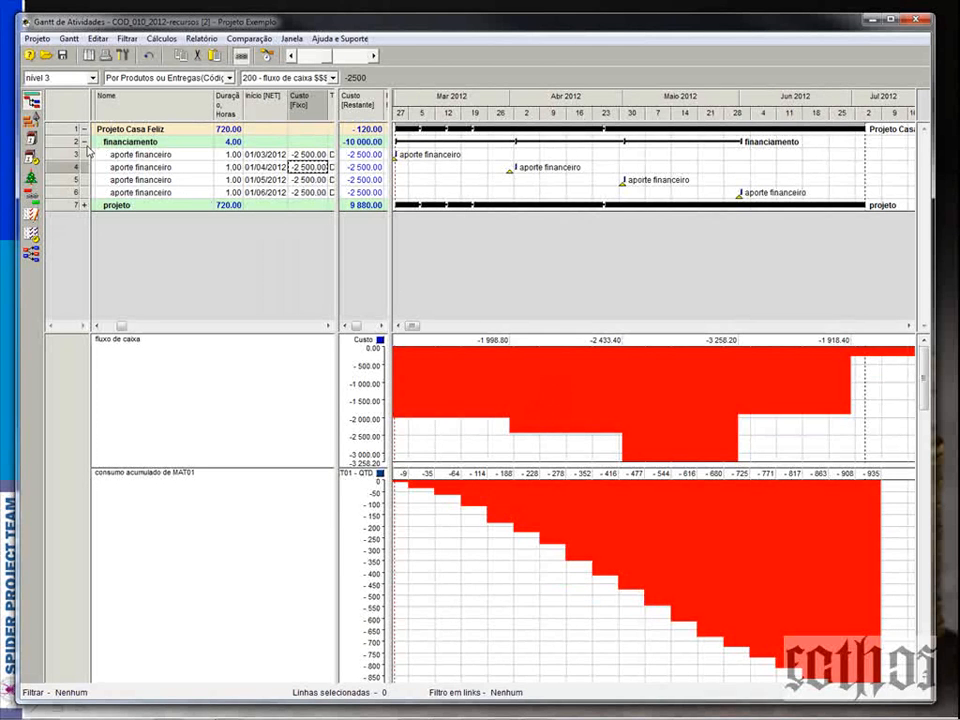
# Step: Insert five new activities below the last "aporte financeiro" in the financiamento phase
pyautogui.click(99, 191)
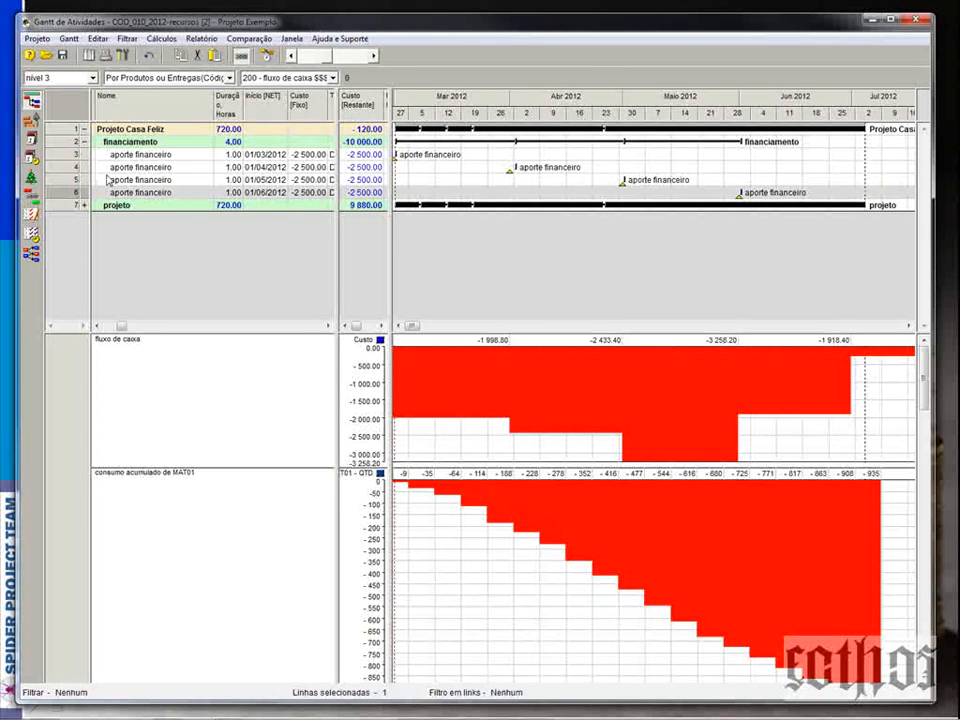
pyautogui.press('Insert')
pyautogui.press('Insert')
pyautogui.press('Insert')
pyautogui.press('Insert')
pyautogui.press('Insert')
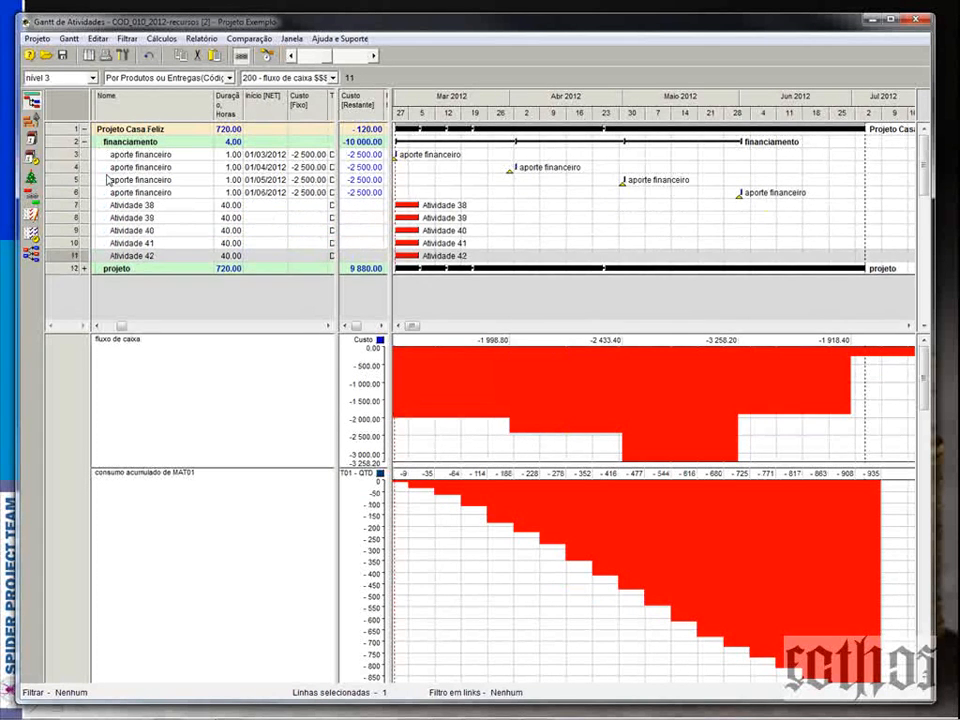
# Step: Rename the first new activity, in row 7, as "compra de MAT01"
pyautogui.click(176, 206)
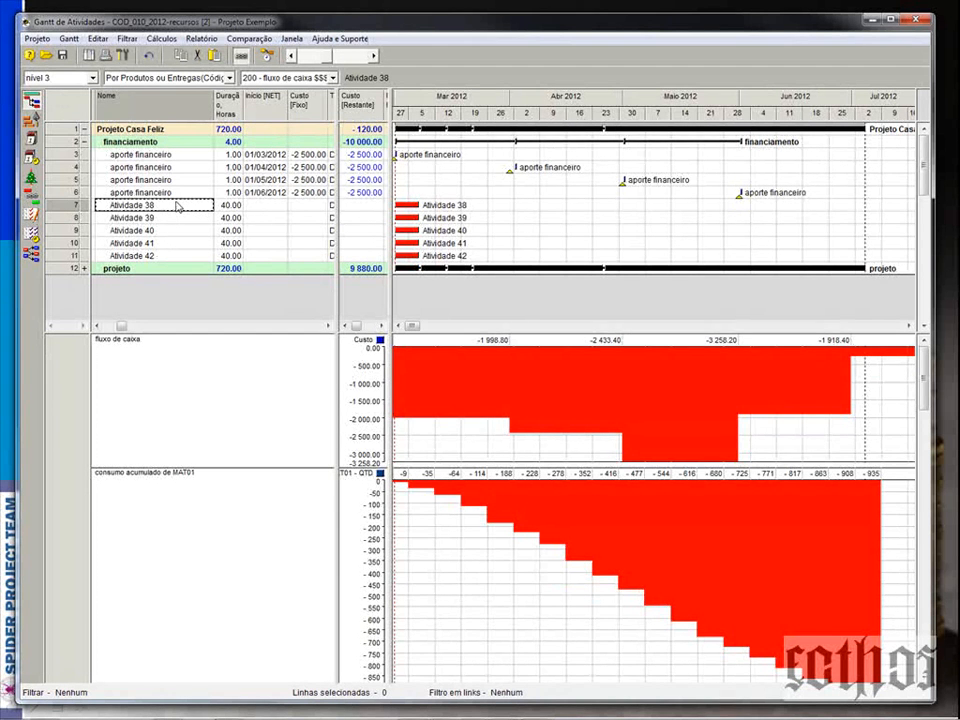
pyautogui.write('compra 0e MA')
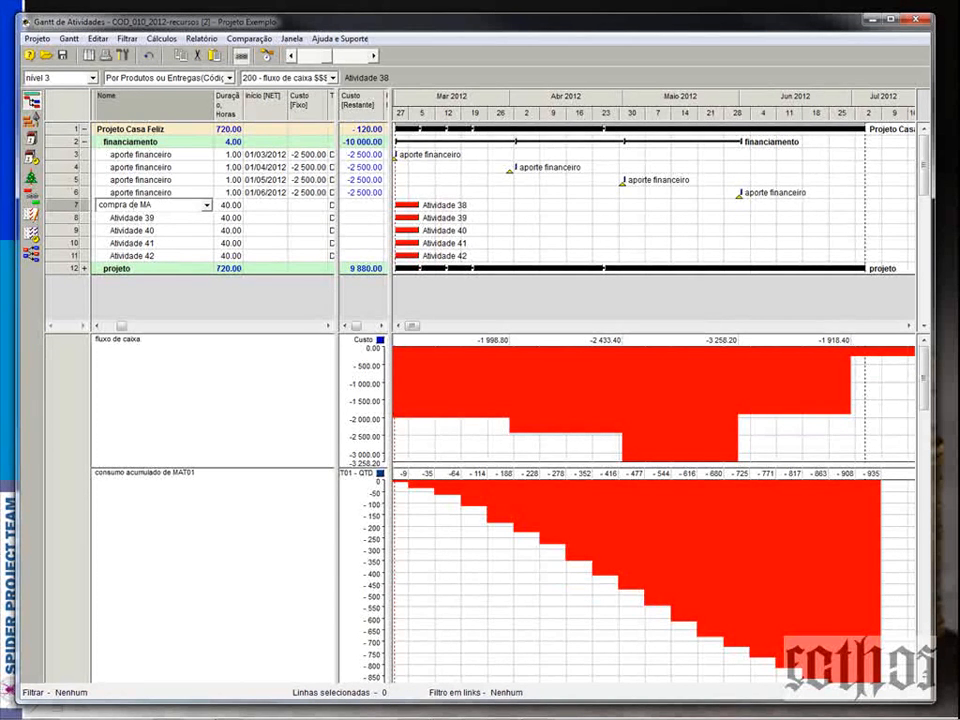
pyautogui.write('T01')
pyautogui.click(184, 228)
pyautogui.click(180, 204)
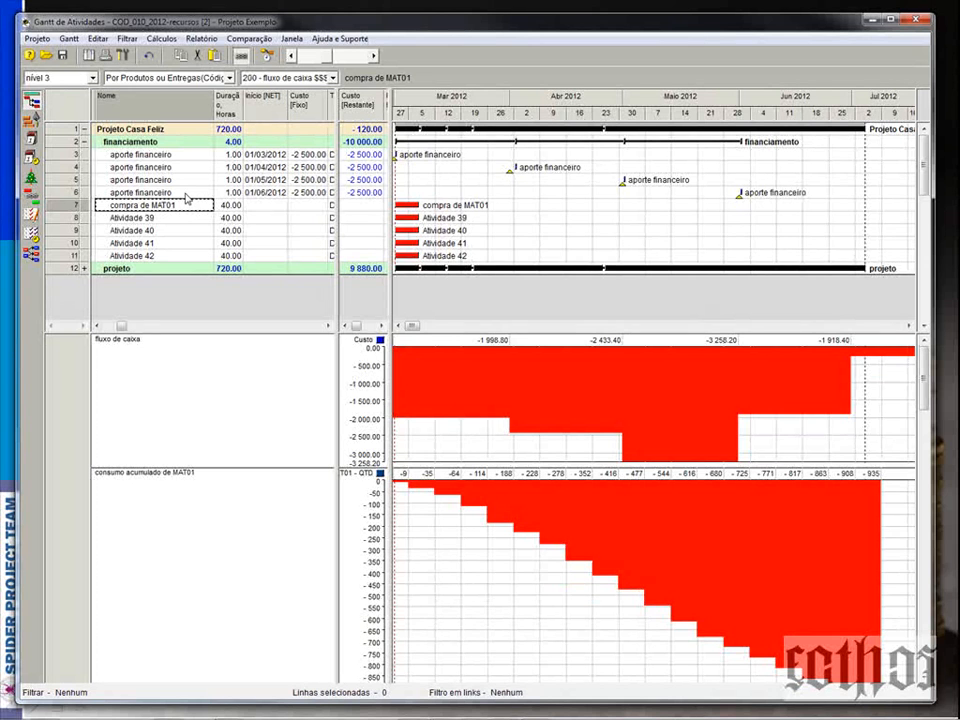
# Step: Delete the surplus activity "Atividade 42" and confirm the deletion
pyautogui.click(58, 255)
pyautogui.press('Delete')
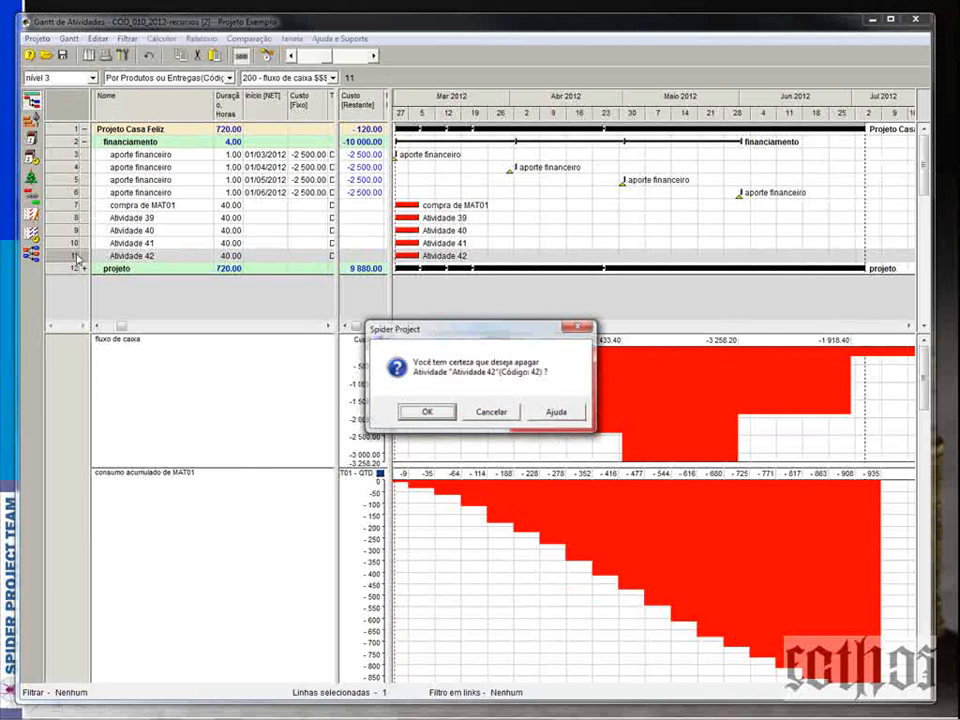
pyautogui.press('Return')
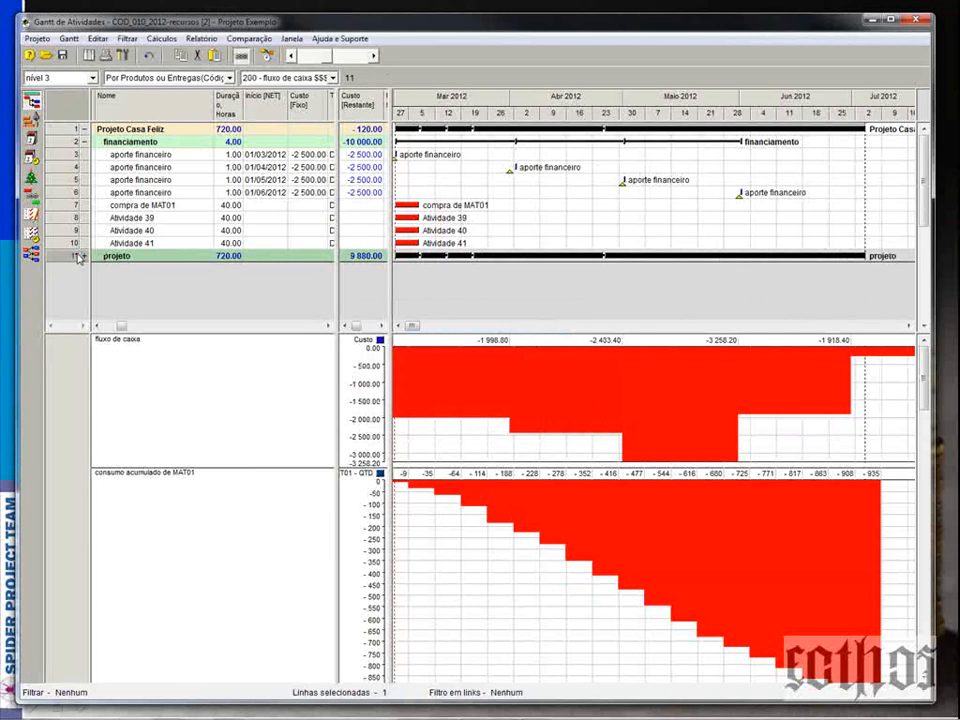
# Step: Copy the name "compra de MAT01" to the three remaining new activities in rows 8 to 10
pyautogui.click(199, 205)
pyautogui.hotkey('ctrl', 'c')
pyautogui.press('Down')
pyautogui.hotkey('ctrl', 'v')
pyautogui.press('Down')
pyautogui.hotkey('ctrl', 'v')
pyautogui.press('Down')
pyautogui.hotkey('ctrl', 'v')
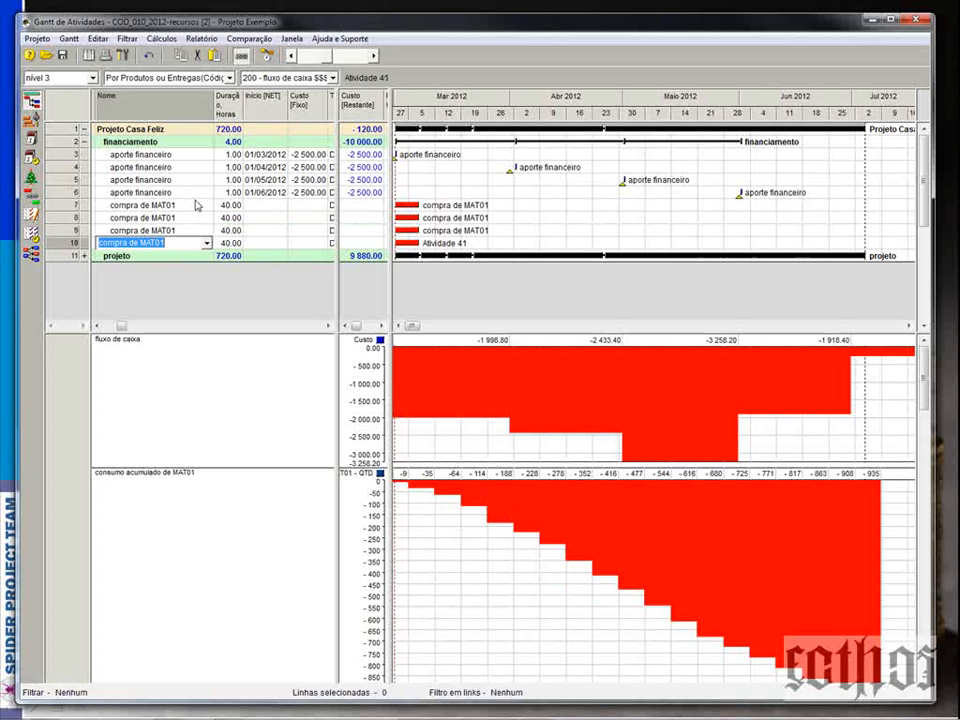
pyautogui.press('Up')
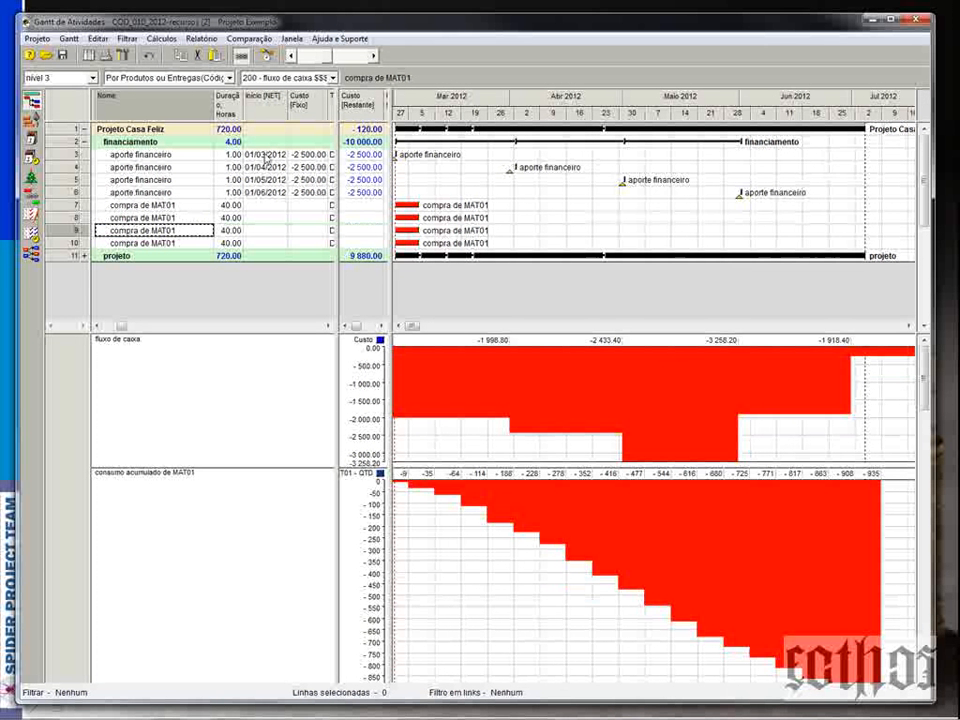
# Step: Hide the Custo [Fixo] column and show the user-defined MAT01 - QTD column in its place
pyautogui.click(306, 110)
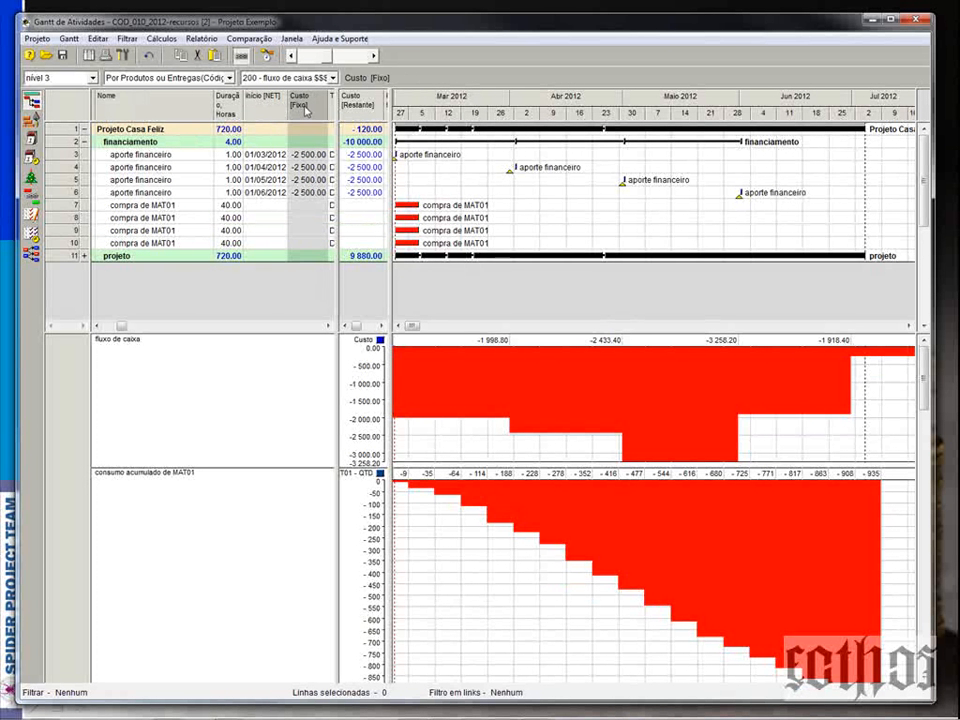
pyautogui.rightClick(306, 110)
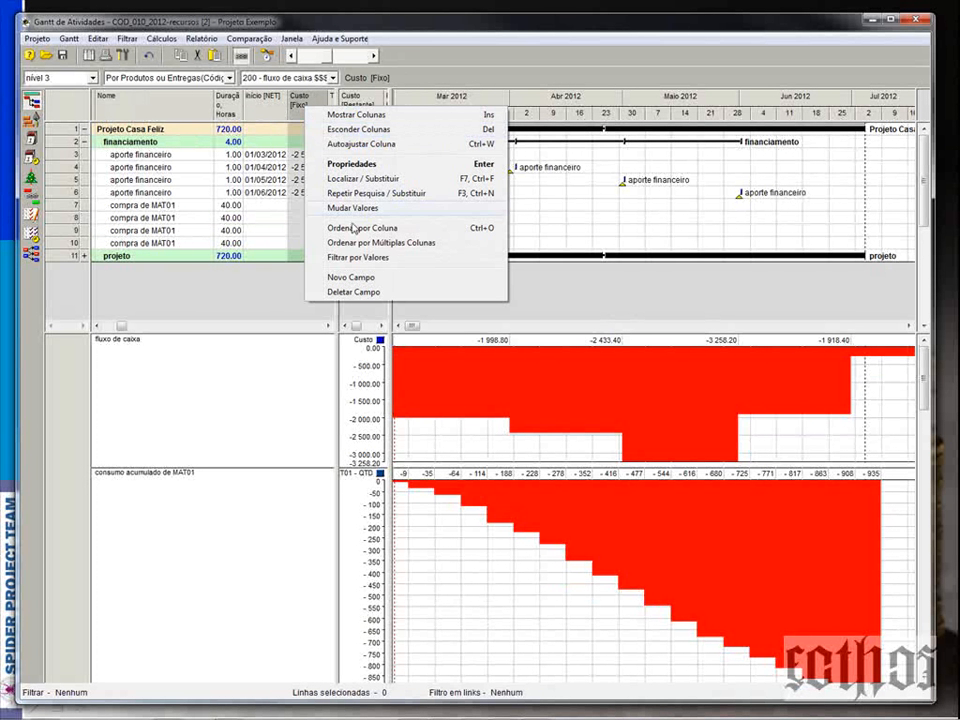
pyautogui.click(352, 130)
pyautogui.rightClick(302, 107)
pyautogui.click(324, 114)
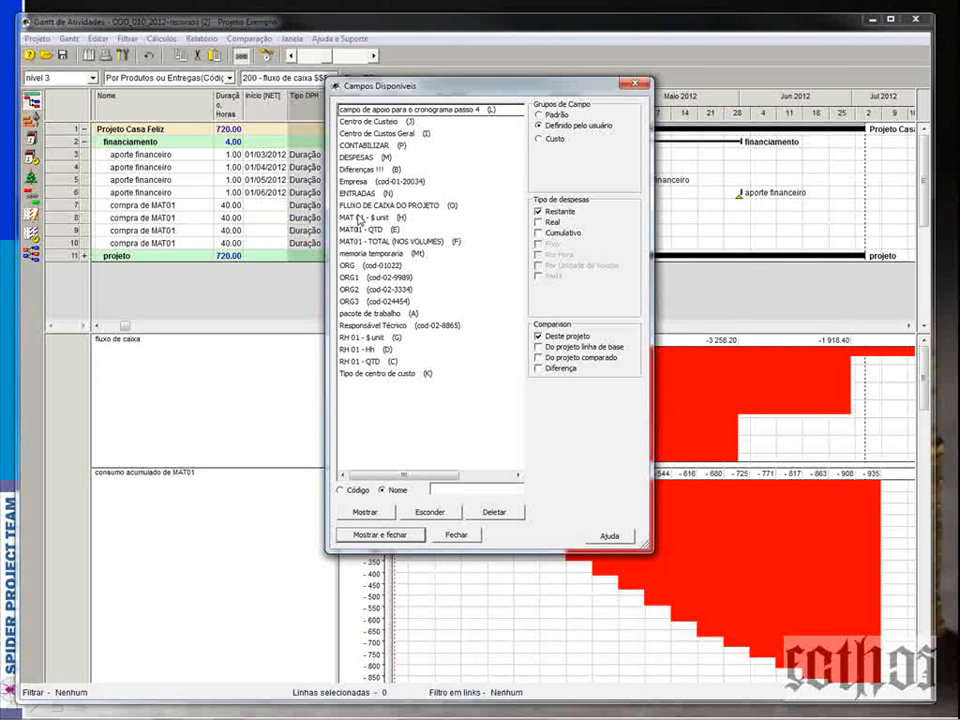
pyautogui.click(364, 230)
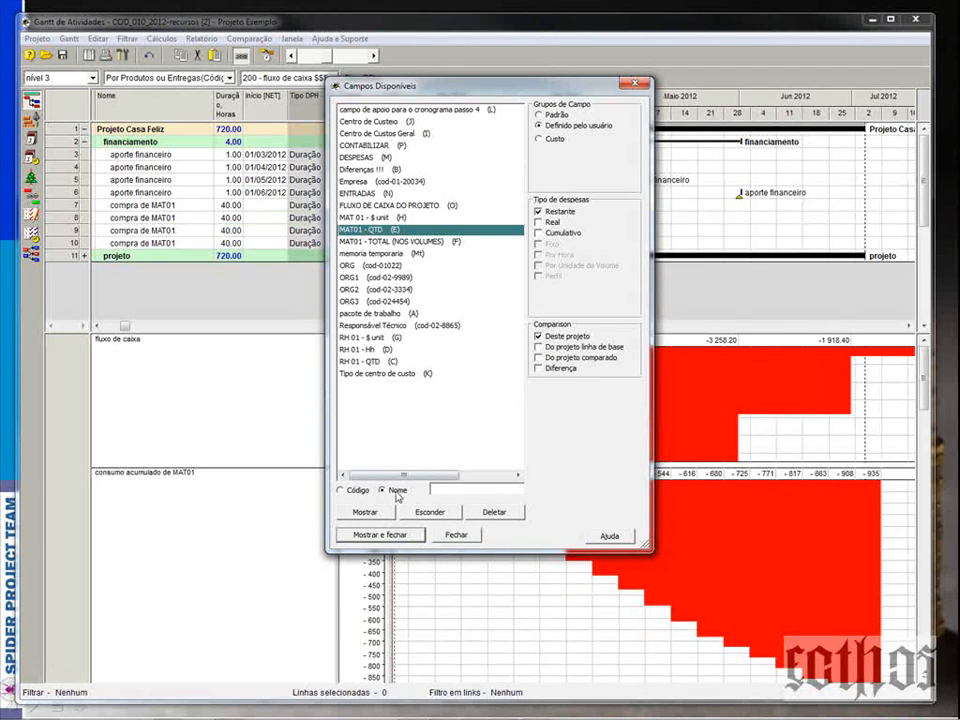
pyautogui.click(386, 537)
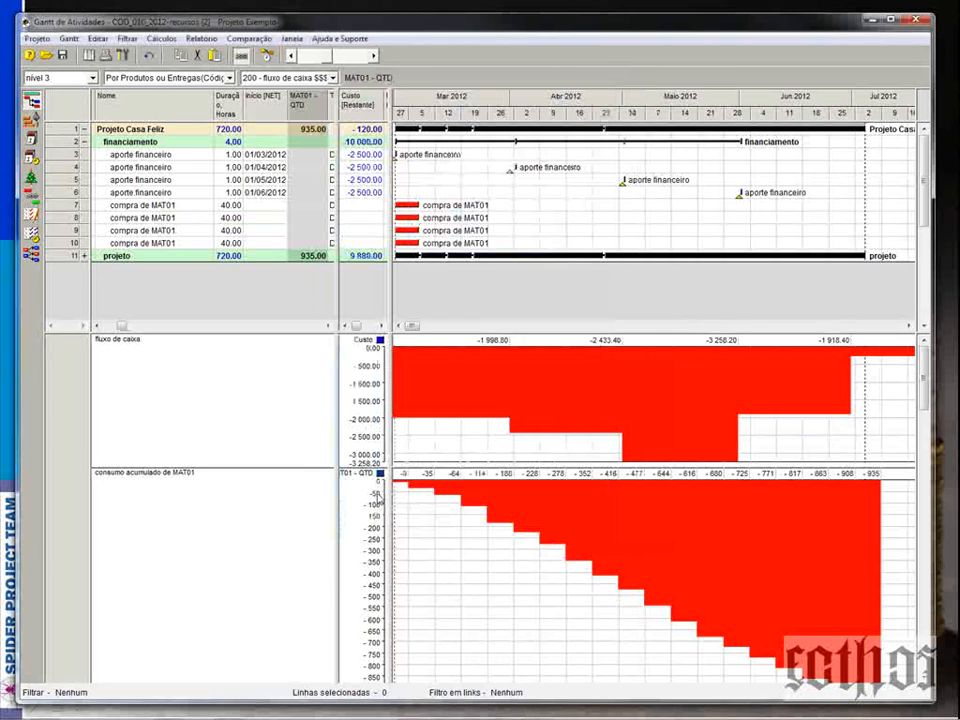
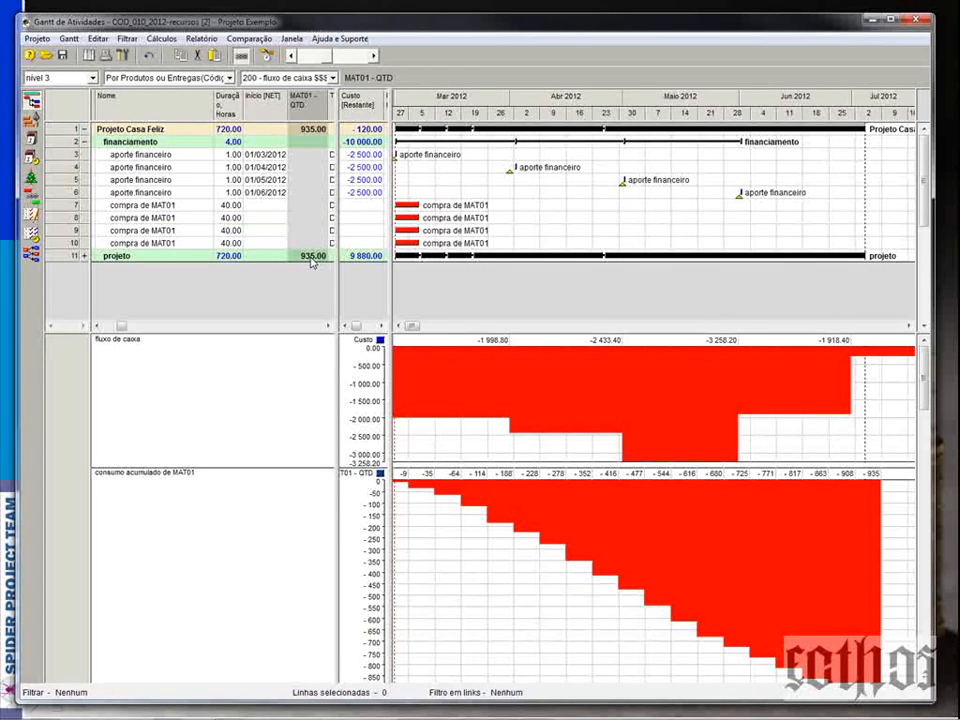
# Step: Set the duration of all four "compra de MAT01" activities to 1 hour
pyautogui.click(230, 206)
pyautogui.write('1')
pyautogui.press('Return')
pyautogui.write('1')
pyautogui.press('Return')
pyautogui.write('1')
pyautogui.press('Return')
pyautogui.write('1')
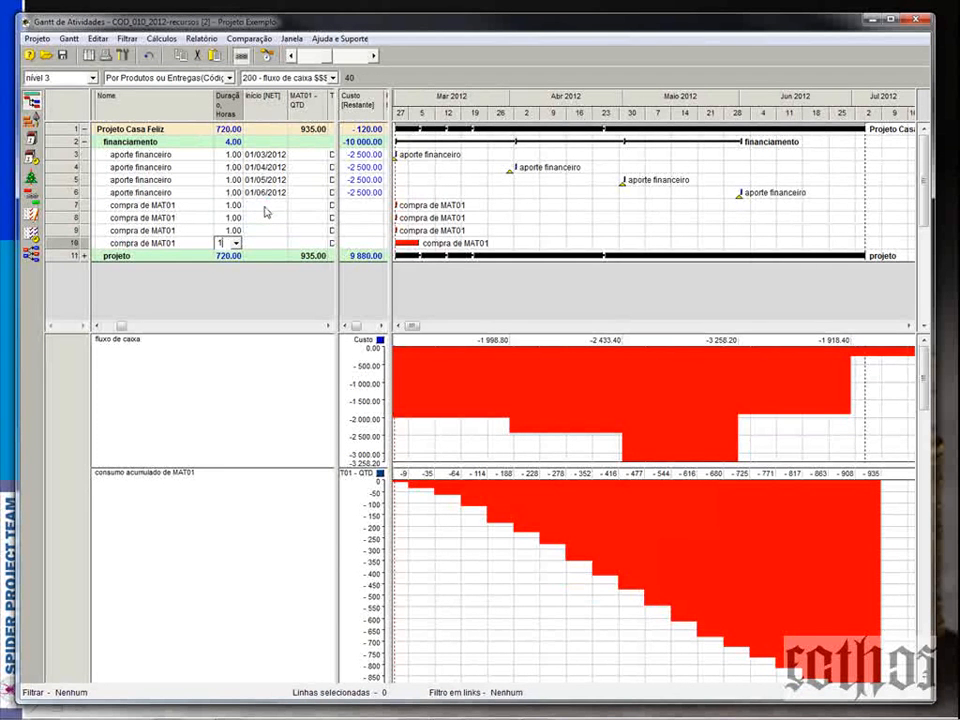
pyautogui.click(267, 207)
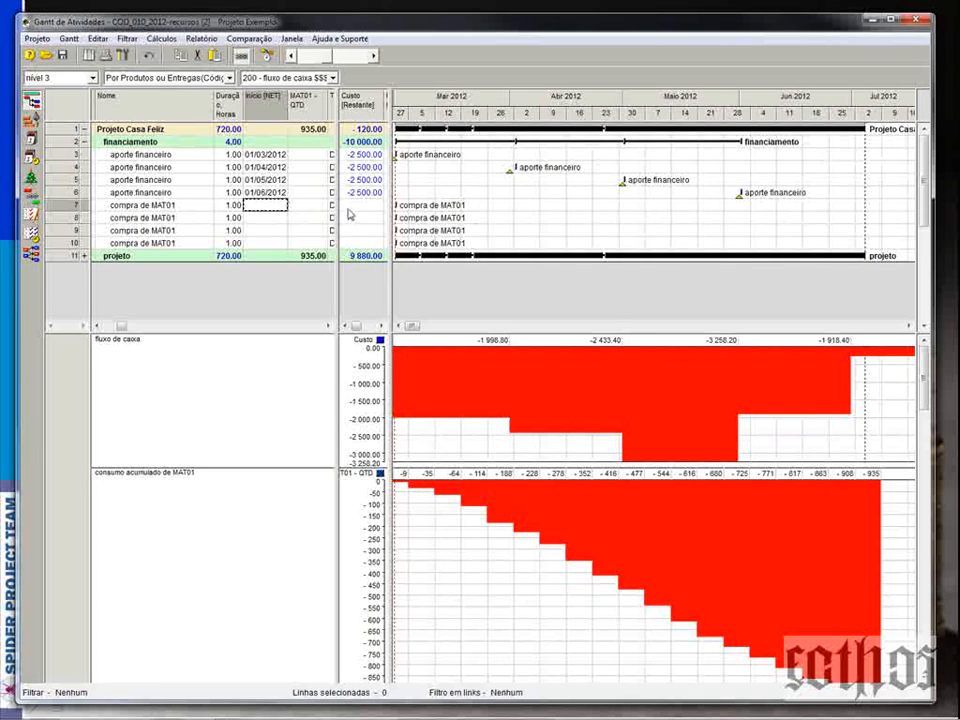
# Step: Widen the activity table panes and place the Início [NET] column just before Tipo DPH
pyautogui.moveTo(338, 213); pyautogui.dragTo(557, 199)
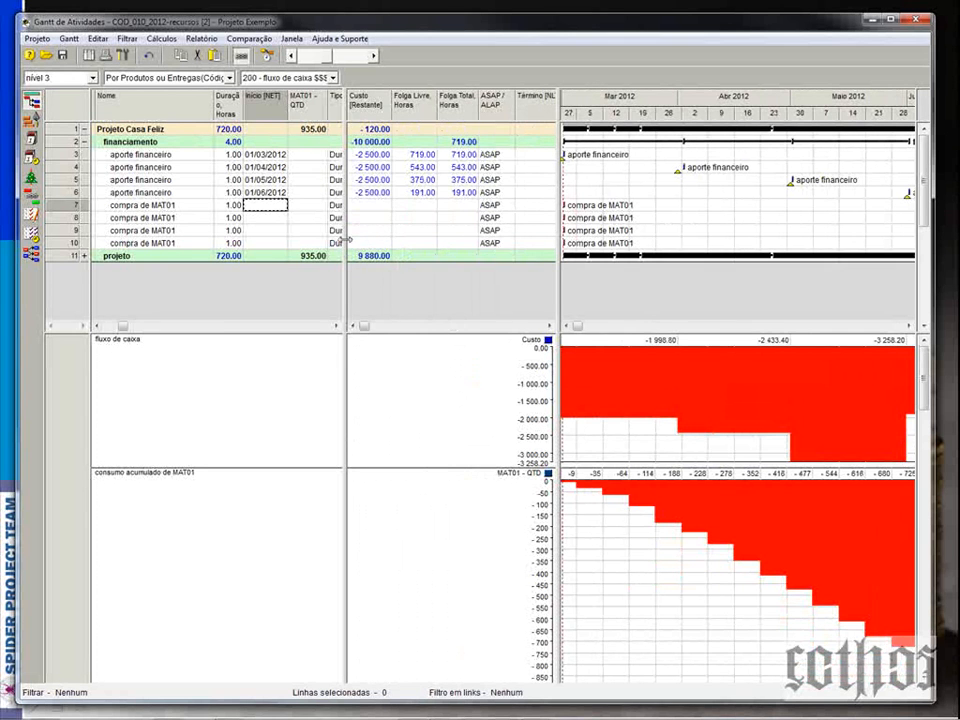
pyautogui.moveTo(345, 240); pyautogui.dragTo(410, 226)
pyautogui.rightClick(347, 111)
pyautogui.click(358, 115)
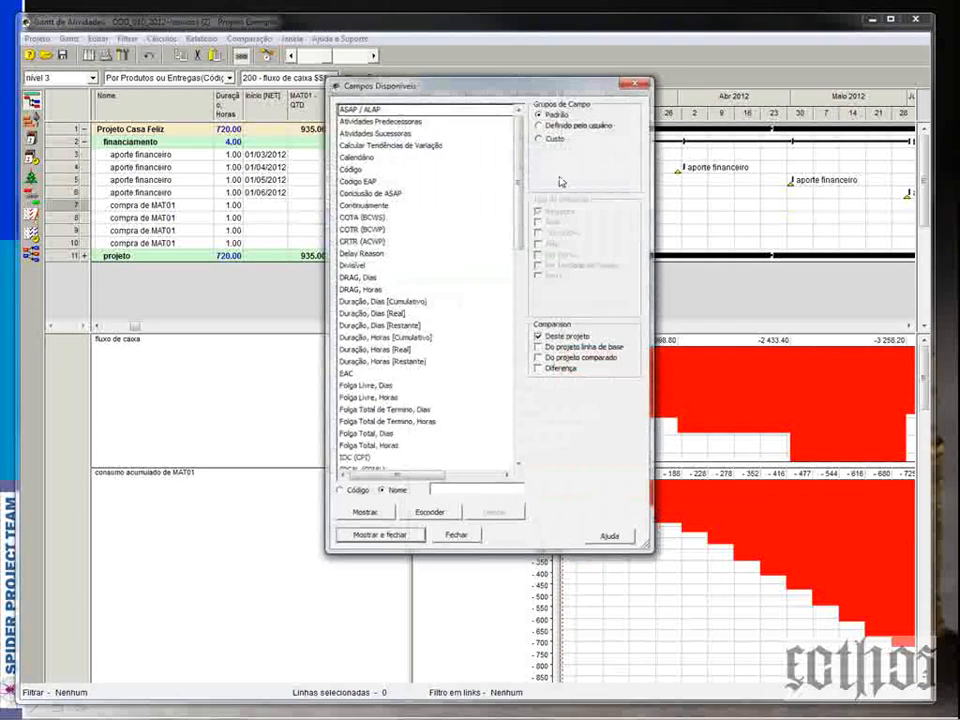
pyautogui.scroll(-10, 518, 291)
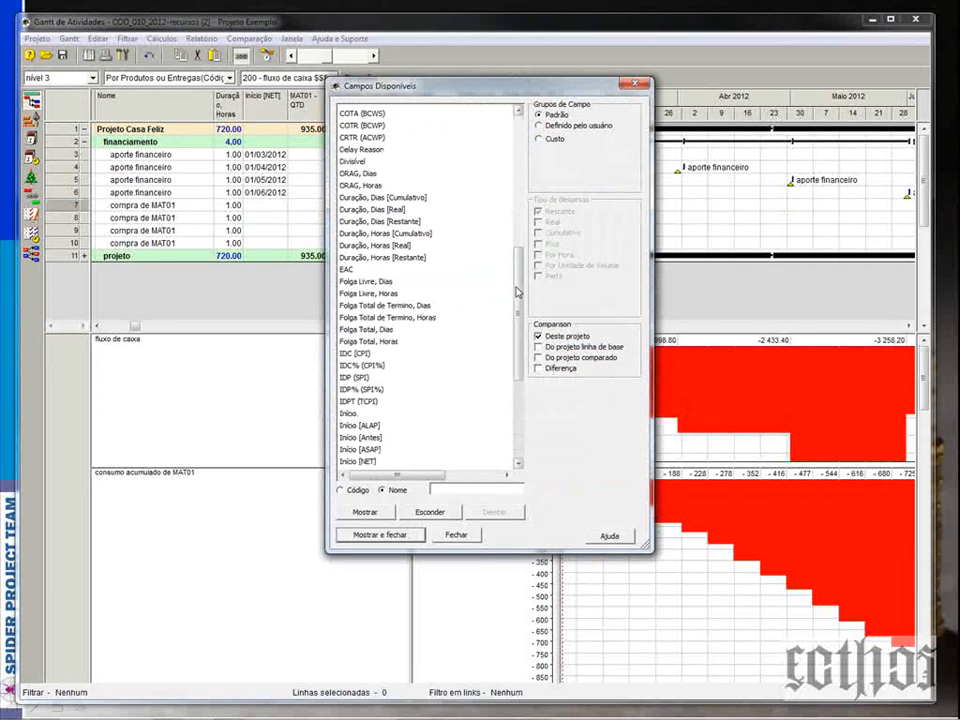
pyautogui.click(370, 217)
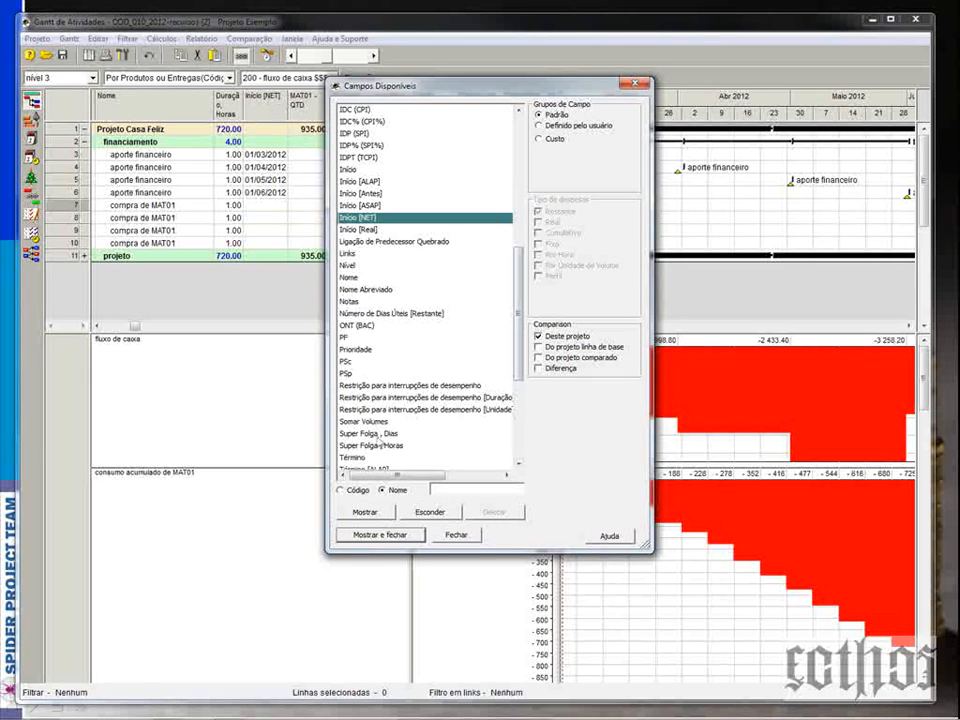
pyautogui.click(379, 535)
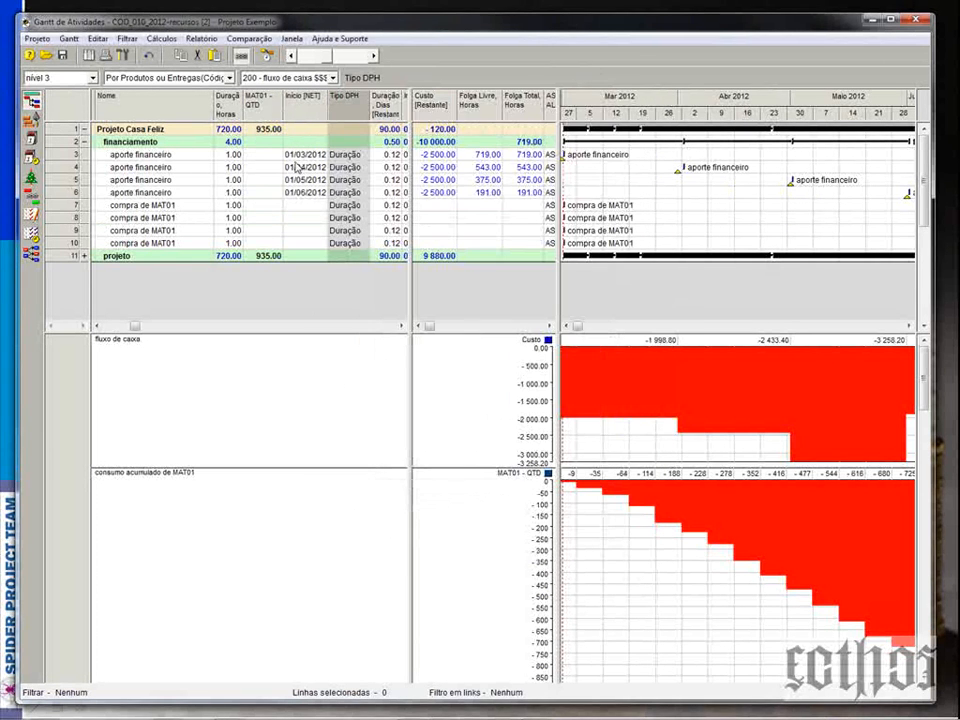
# Step: Copy the four Início [NET] dates of the "aporte financeiro" activities to the four "compra de MAT01" activities
pyautogui.moveTo(295, 158); pyautogui.dragTo(298, 194)
pyautogui.hotkey('ctrl', 'c')
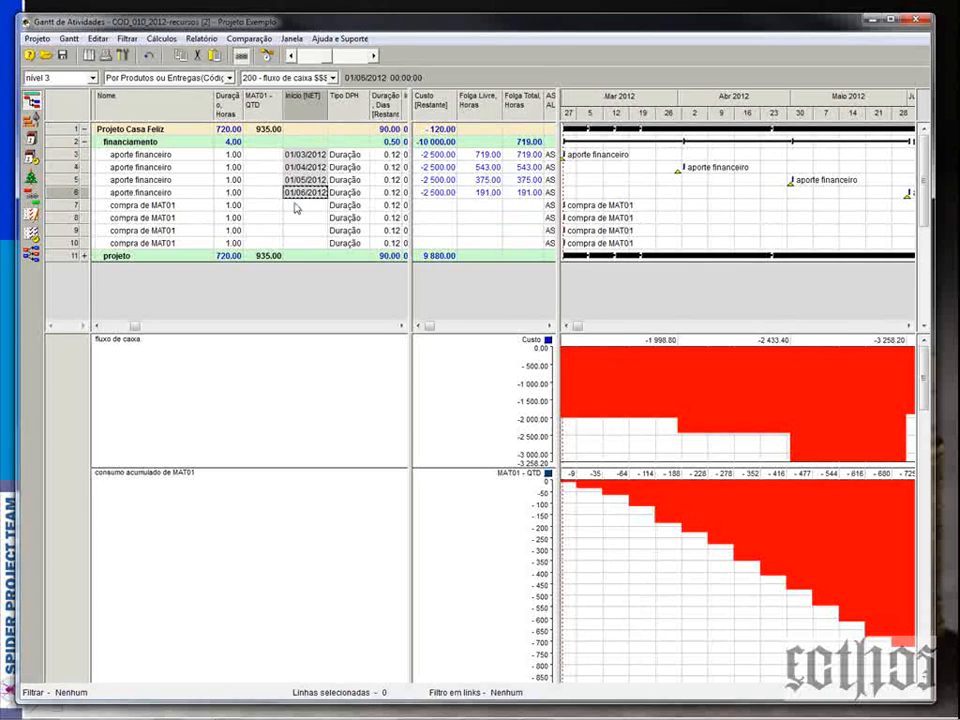
pyautogui.click(297, 206)
pyautogui.hotkey('ctrl', 'v')
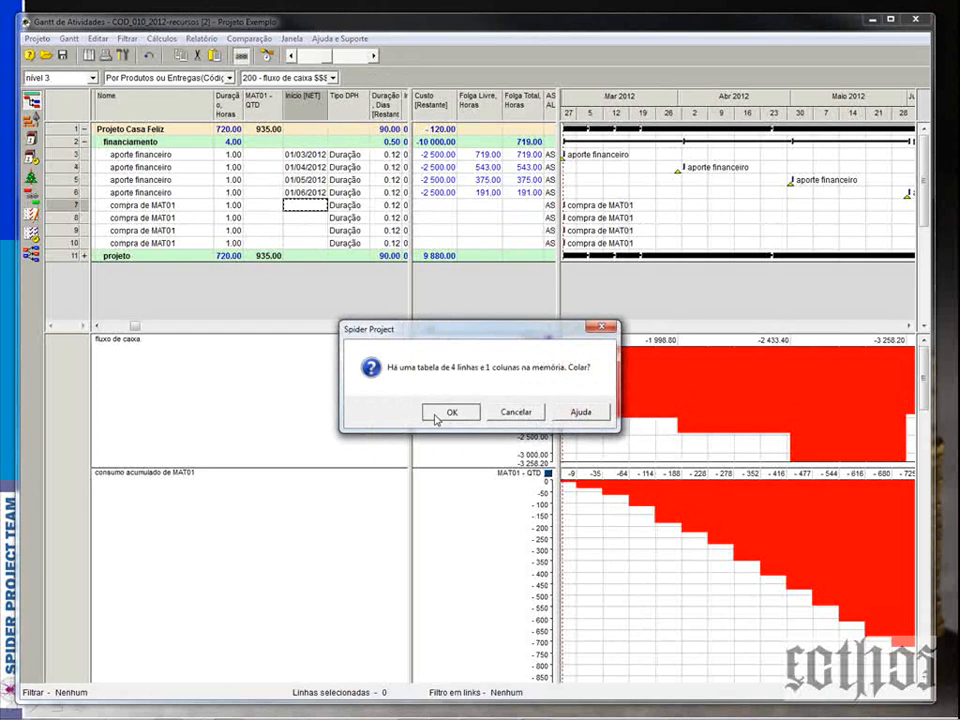
pyautogui.click(450, 410)
# Step: Hide the Custo [Restante] column and narrow the table panes to give the Gantt chart more room
pyautogui.moveTo(416, 192); pyautogui.dragTo(286, 202)
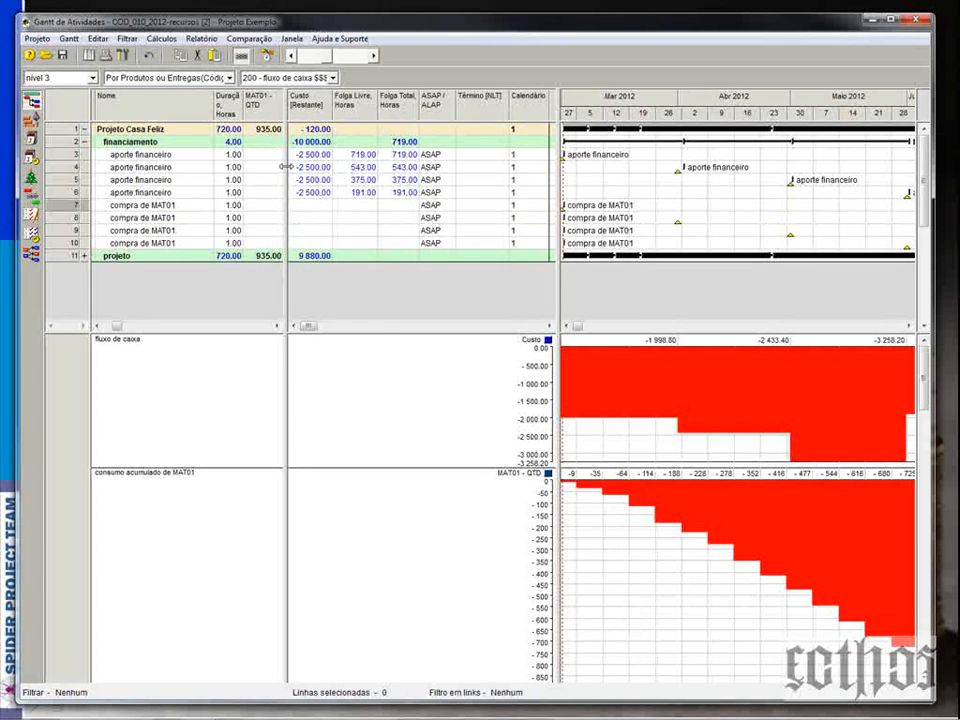
pyautogui.moveTo(287, 167)
pyautogui.mouseDown()
pyautogui.moveTo(349, 172)
pyautogui.moveTo(288, 177)
pyautogui.mouseUp()
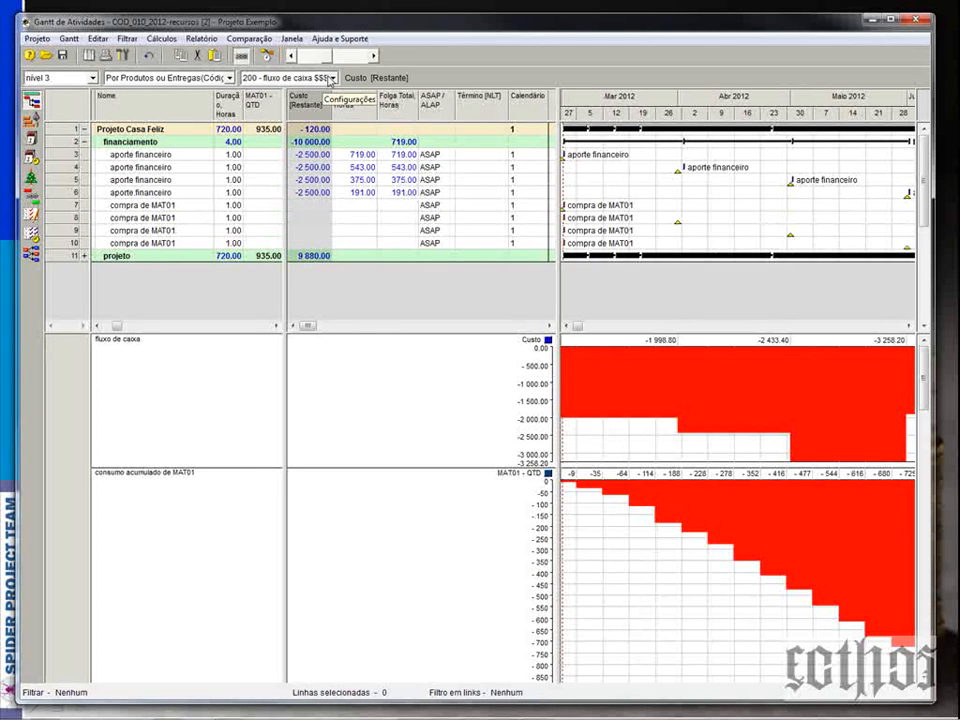
pyautogui.press('Delete')
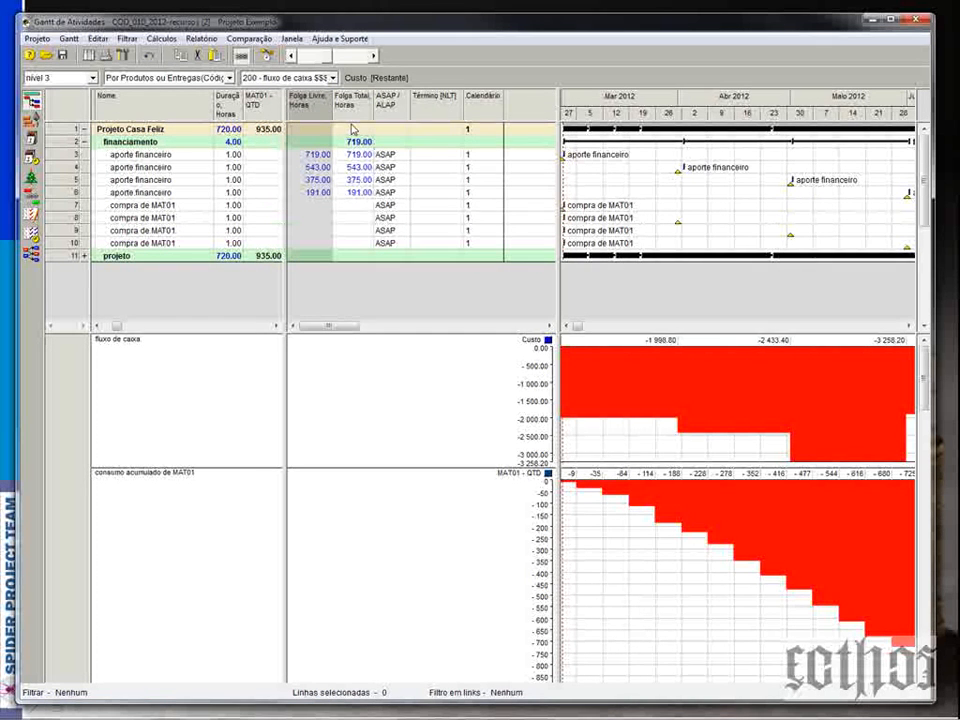
pyautogui.moveTo(556, 126); pyautogui.dragTo(378, 145)
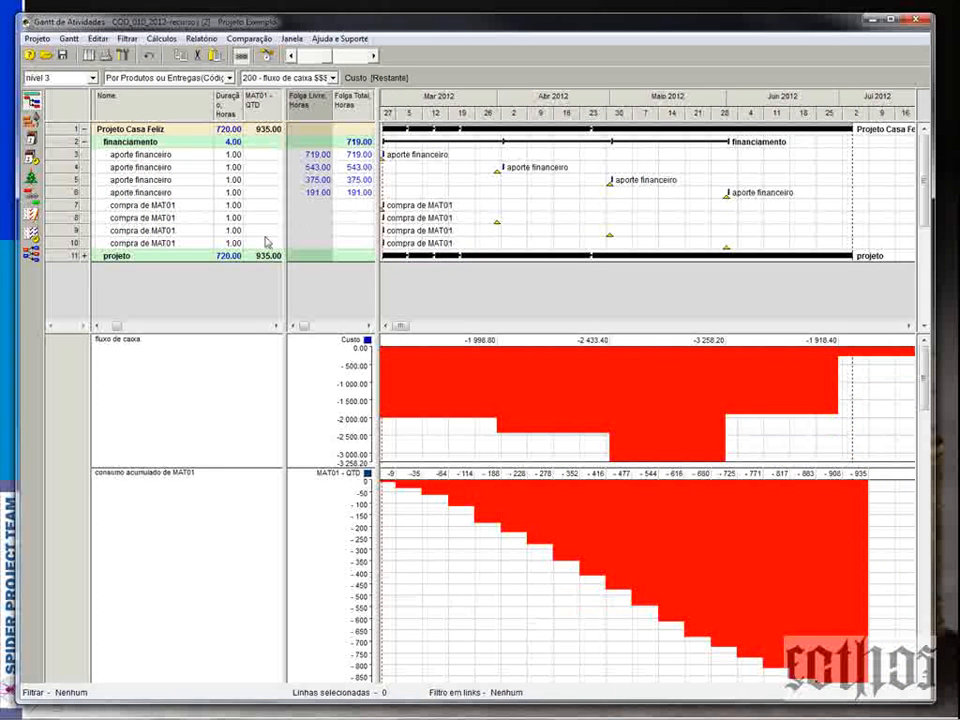
# Step: Set MAT01 - QTD to -250 for each of the four "compra de MAT01" activities
pyautogui.click(261, 207)
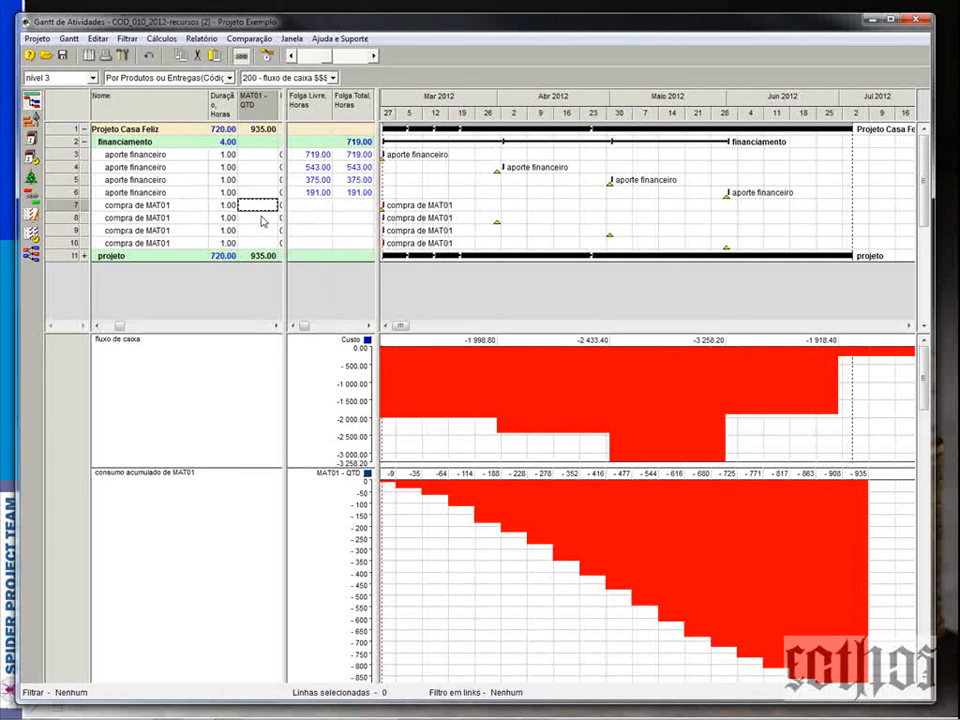
pyautogui.write('-250')
pyautogui.click(268, 217)
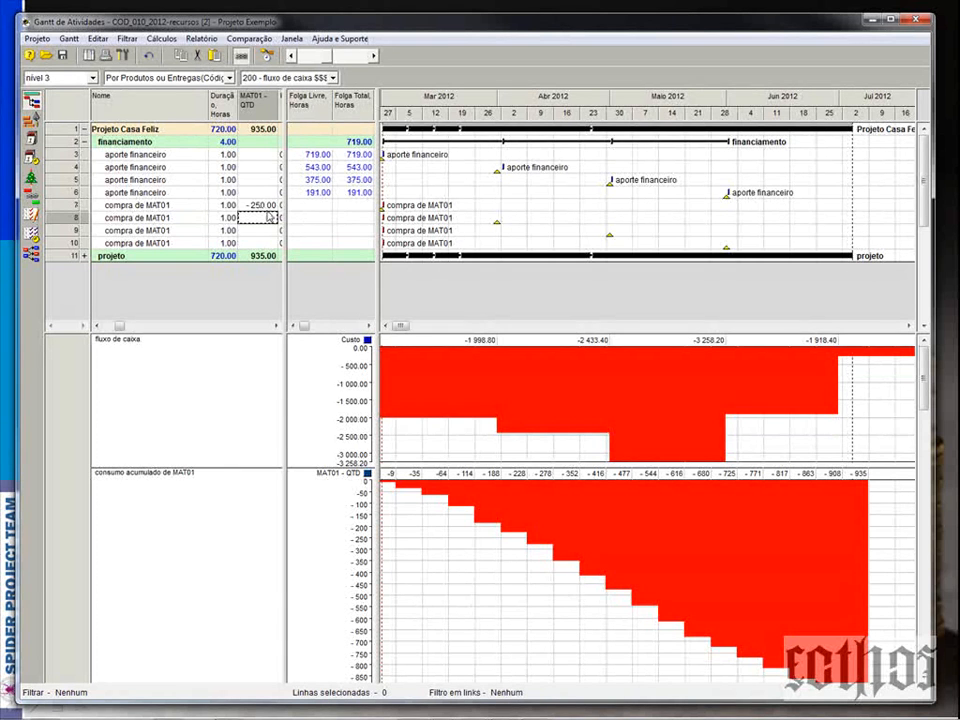
pyautogui.press('Up')
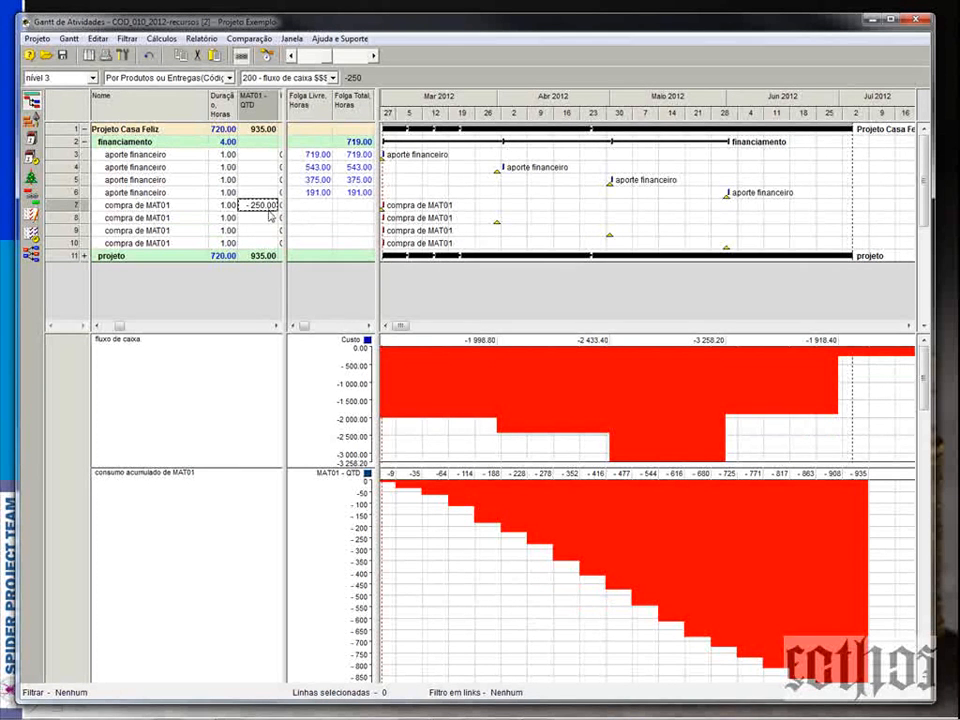
pyautogui.click(267, 220)
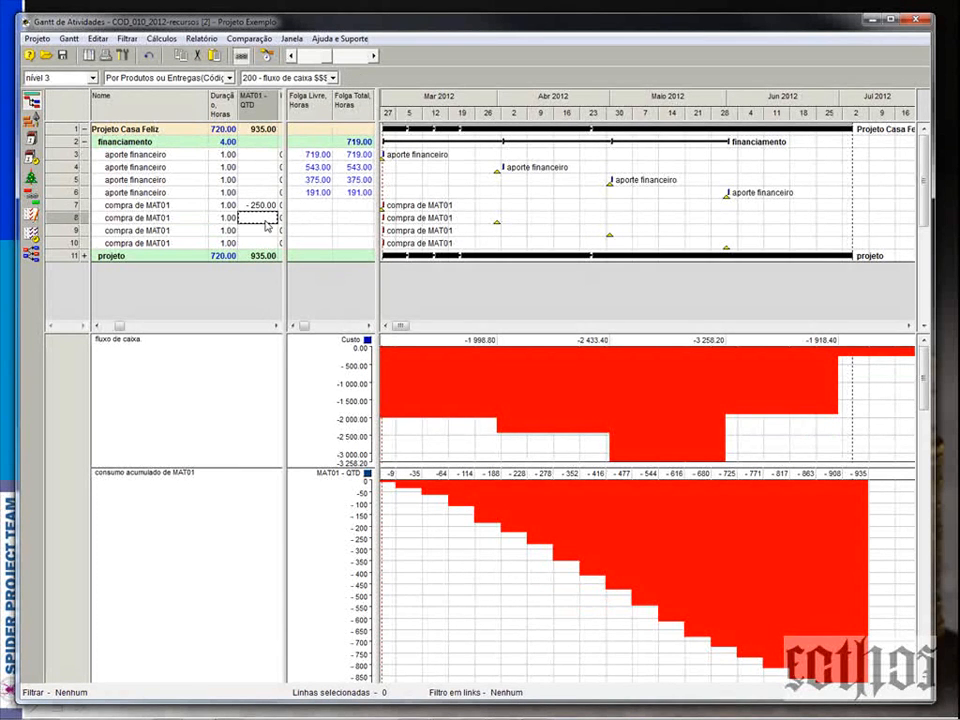
pyautogui.hotkey('ctrl', 'v')
pyautogui.click(265, 231)
pyautogui.hotkey('ctrl', 'v')
pyautogui.click(262, 242)
pyautogui.write('-250')
pyautogui.click(268, 228)
pyautogui.click(260, 184)
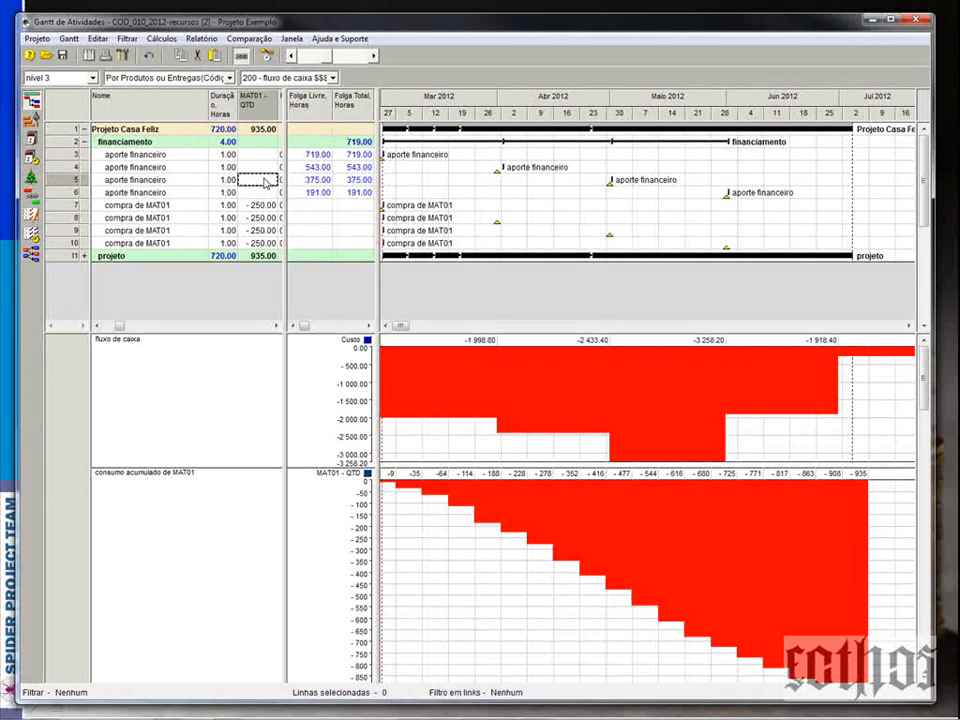
# Step: Change the "fluxo de caixa" diagram's parameter to the user-defined field MAT01 - QTD, leaving Cumulativo off
pyautogui.rightClick(539, 357)
pyautogui.click(566, 377)
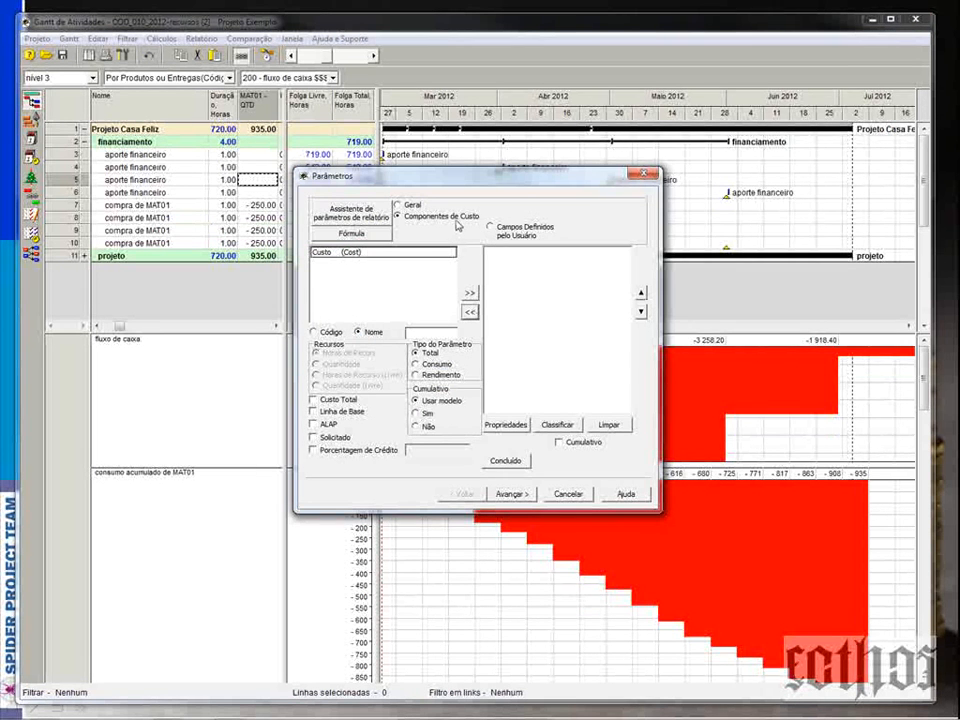
pyautogui.click(490, 226)
pyautogui.scroll(-2, 450, 297)
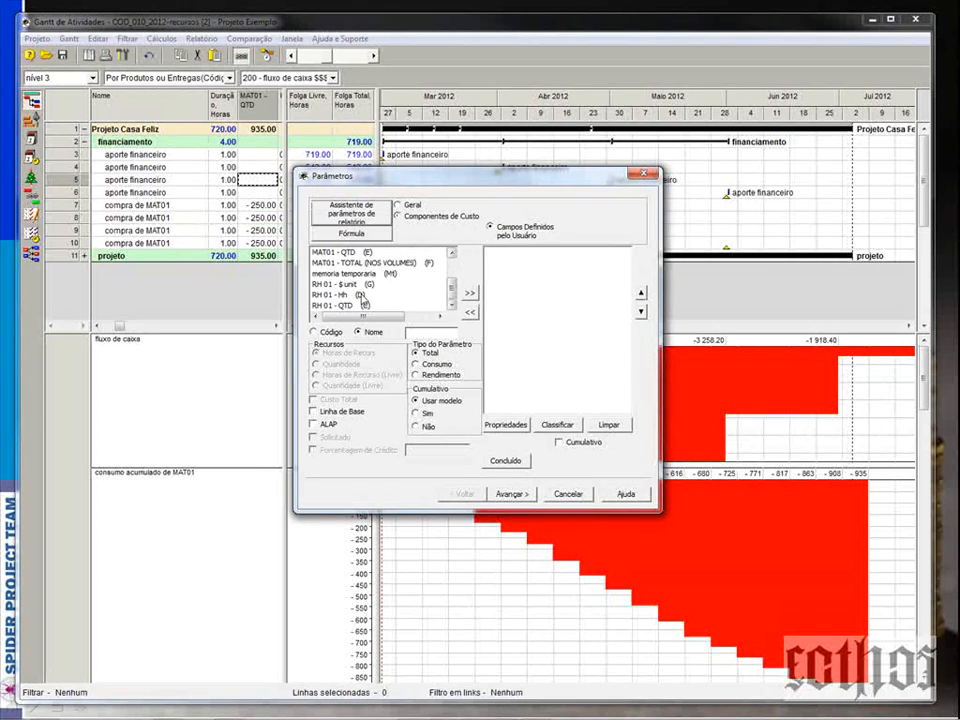
pyautogui.click(335, 252)
pyautogui.click(469, 293)
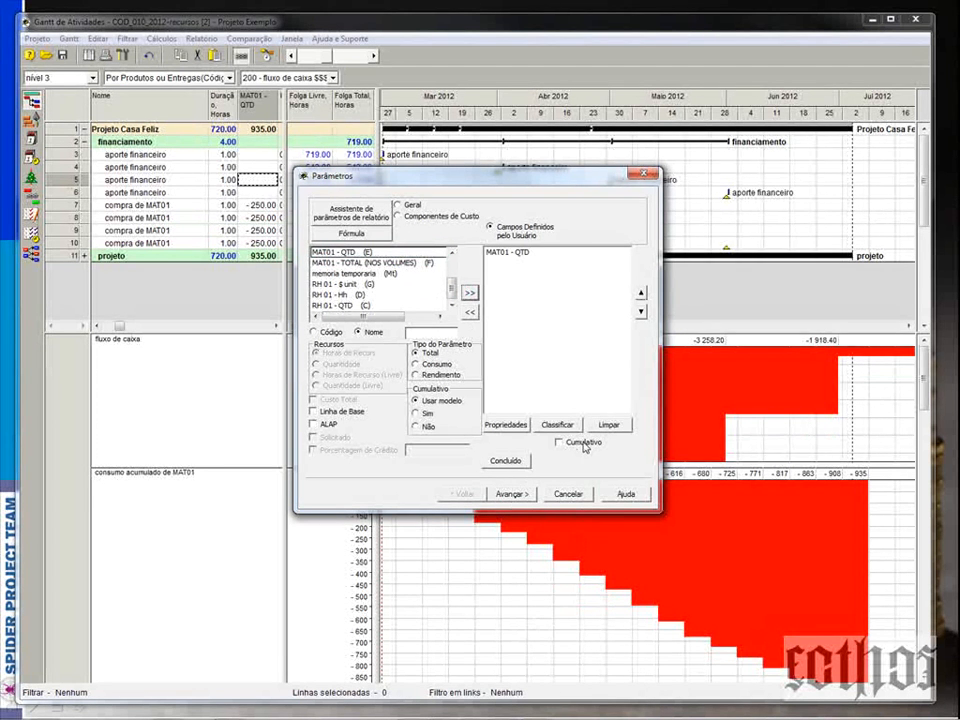
pyautogui.click(512, 496)
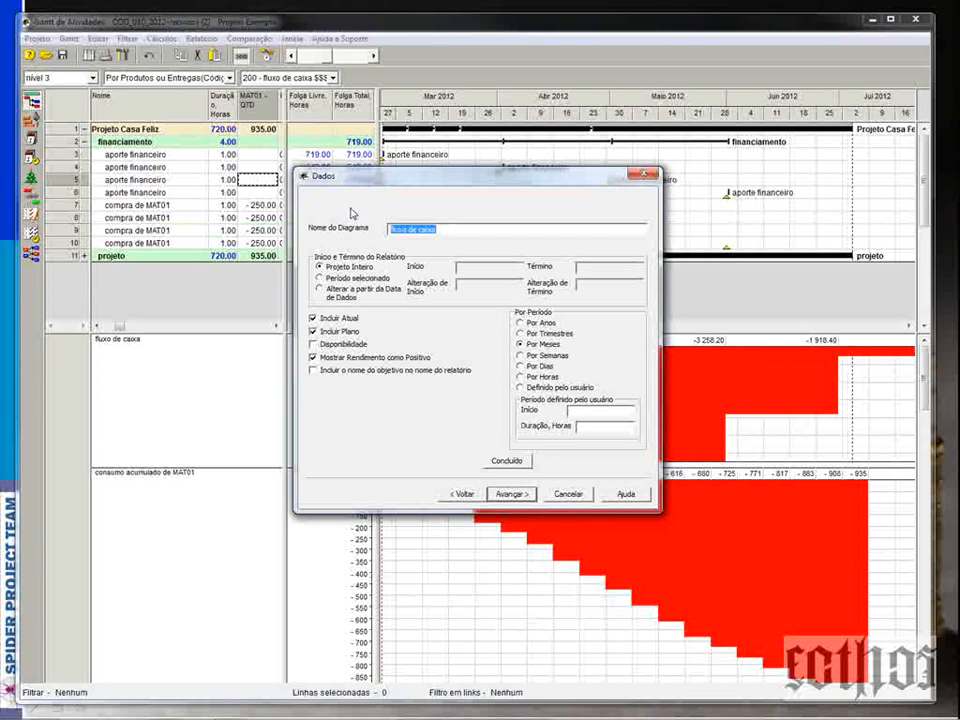
# Step: Rename the "fluxo de caixa" diagram to "aporte de MAT01"
pyautogui.write('v')
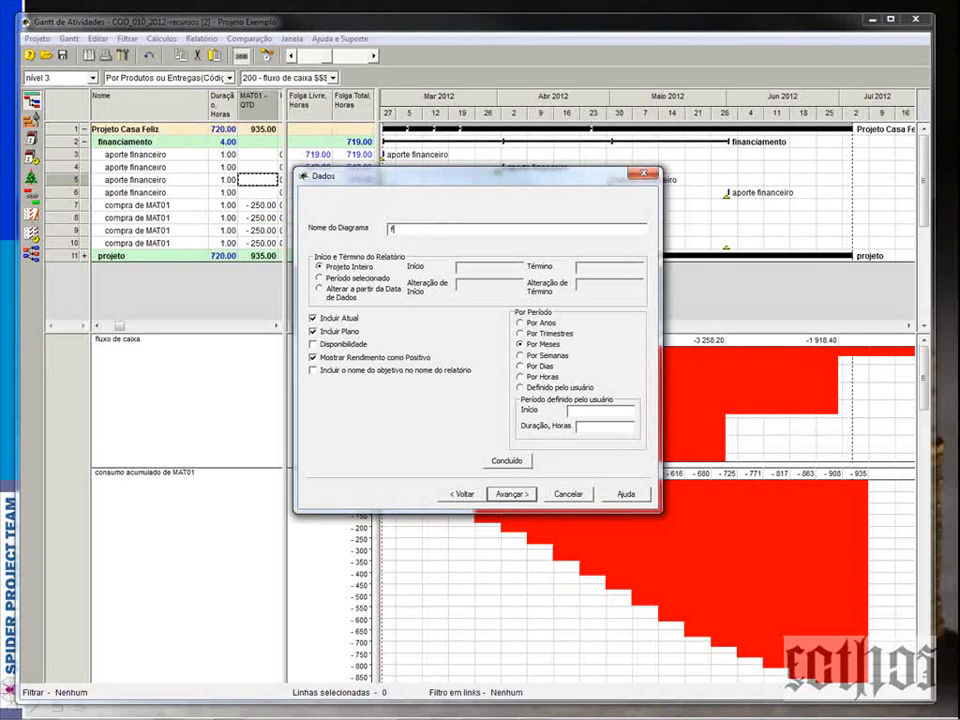
pyautogui.press('BackSpace')
pyautogui.write('aporte de MAT01')
pyautogui.click(519, 502)
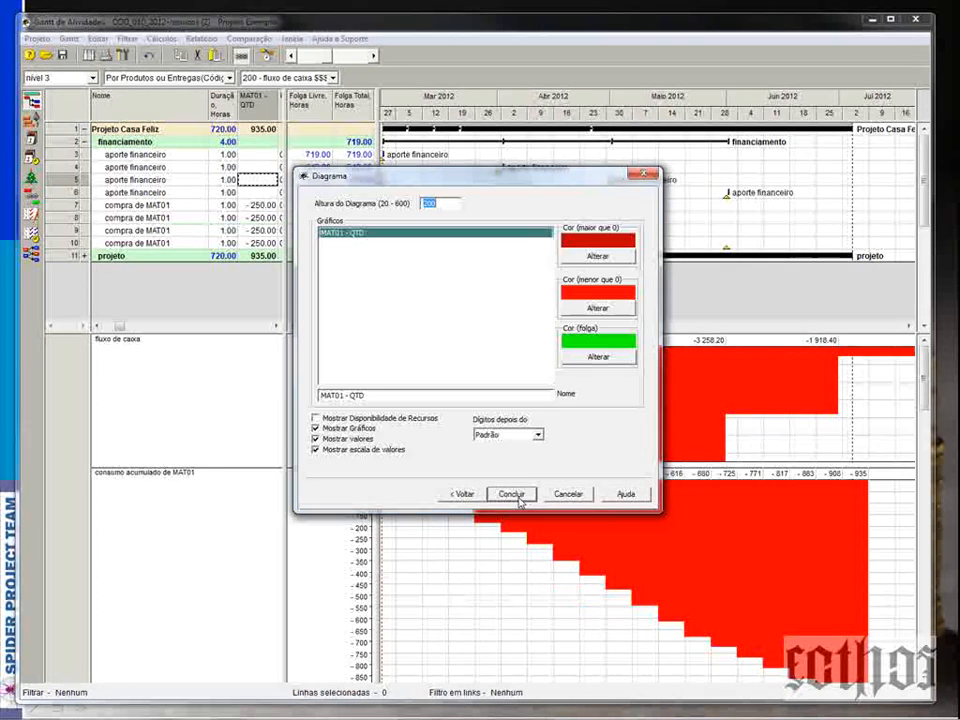
# Step: Set the diagram's colour for values greater than 0 to dark blue with 0 decimal digits, and apply the changes
pyautogui.click(580, 255)
pyautogui.moveTo(83, 14); pyautogui.dragTo(345, 85)
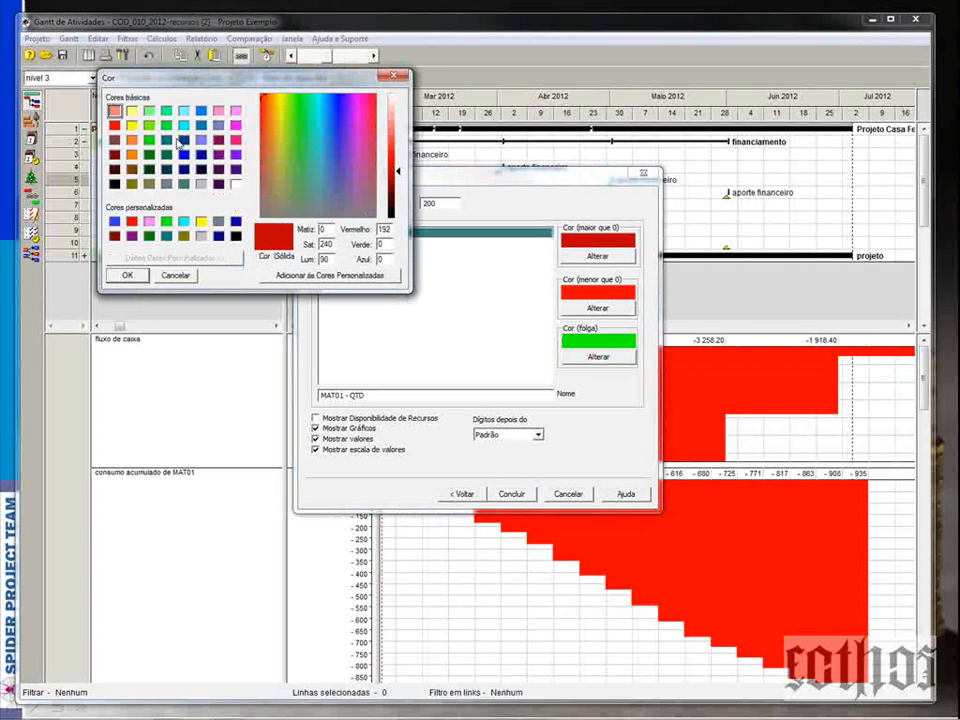
pyautogui.click(182, 141)
pyautogui.click(131, 276)
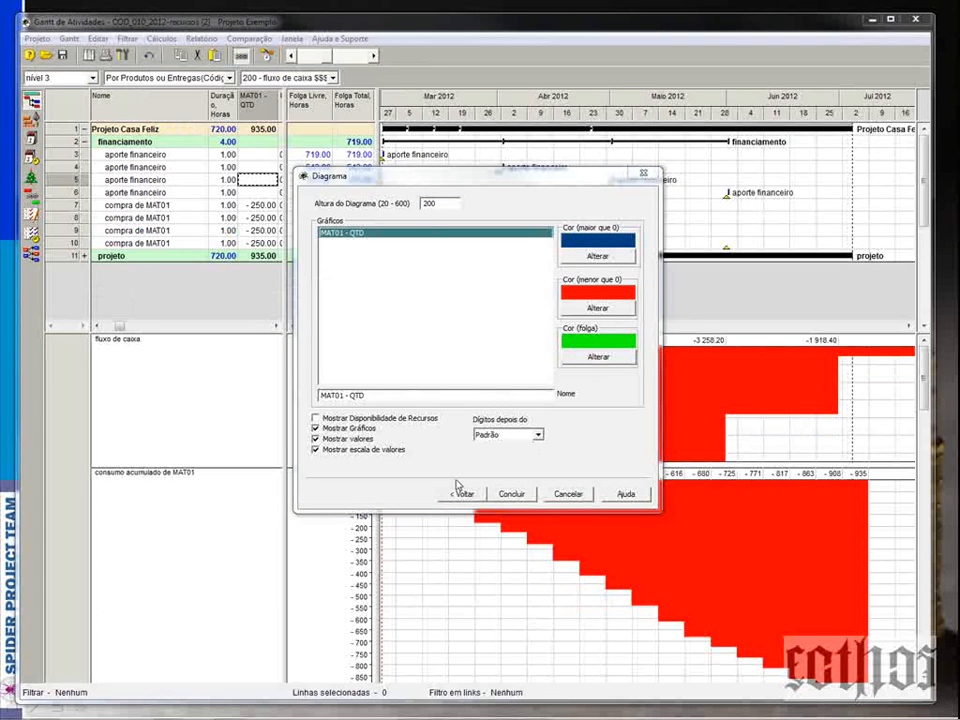
pyautogui.click(536, 435)
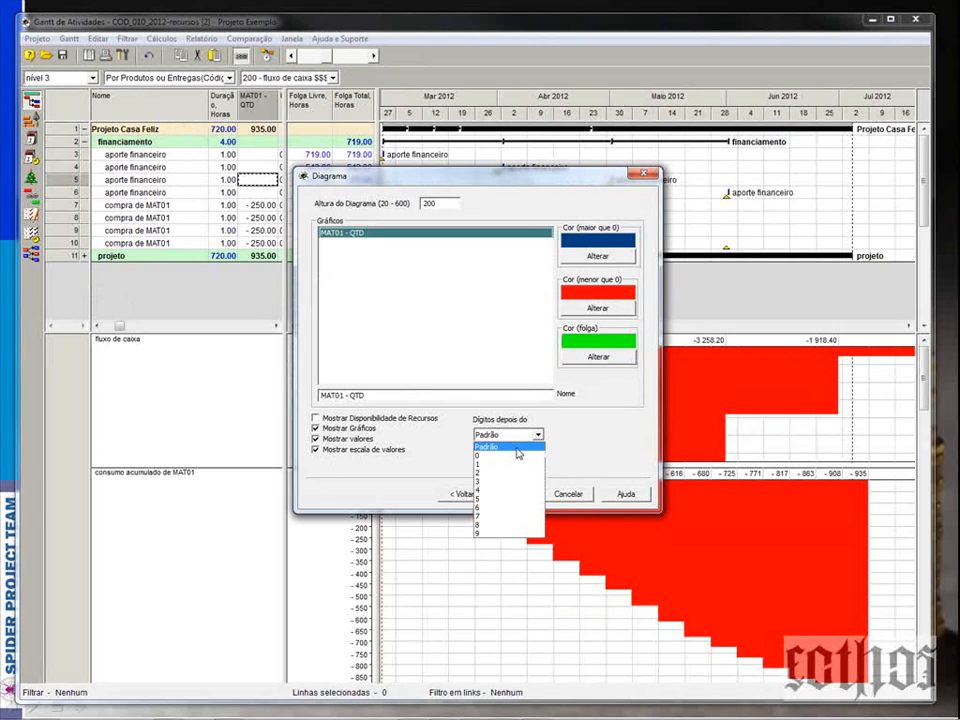
pyautogui.click(517, 455)
pyautogui.click(510, 494)
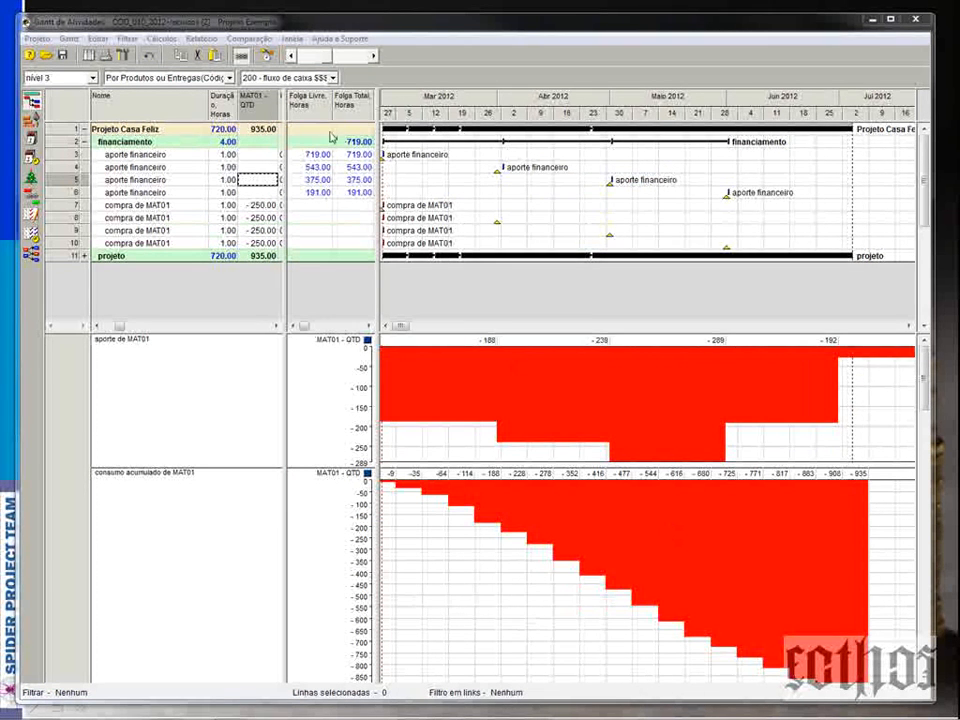
# Step: Compress the Gantt time scale and check the MAT01 - QTD values of the four "compra de MAT01" activities
pyautogui.click(291, 57)
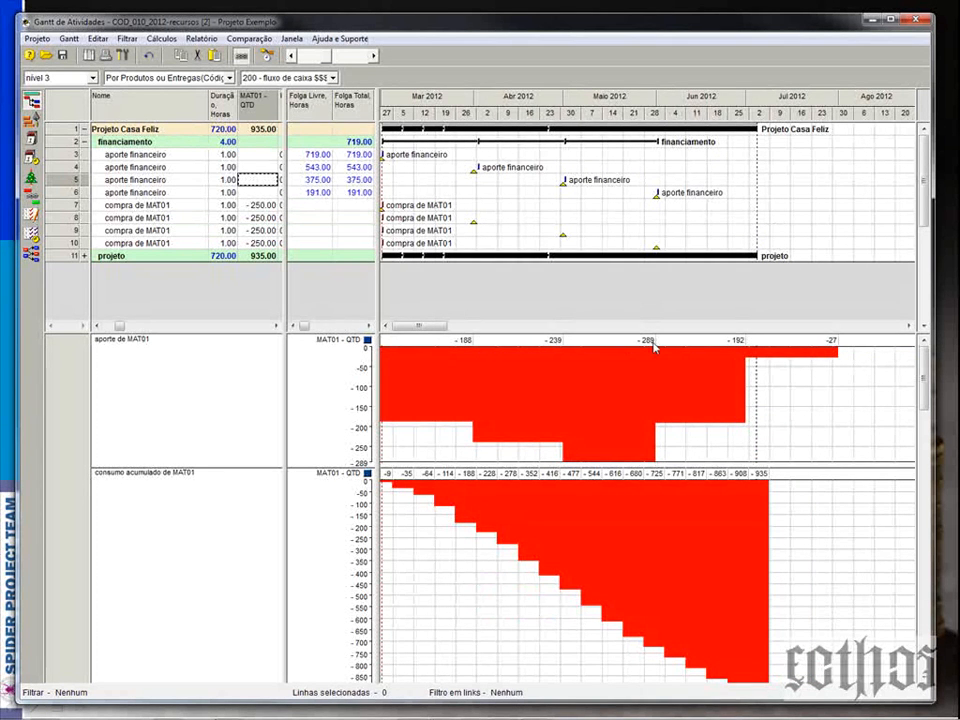
pyautogui.click(268, 207)
pyautogui.click(265, 218)
pyautogui.click(262, 231)
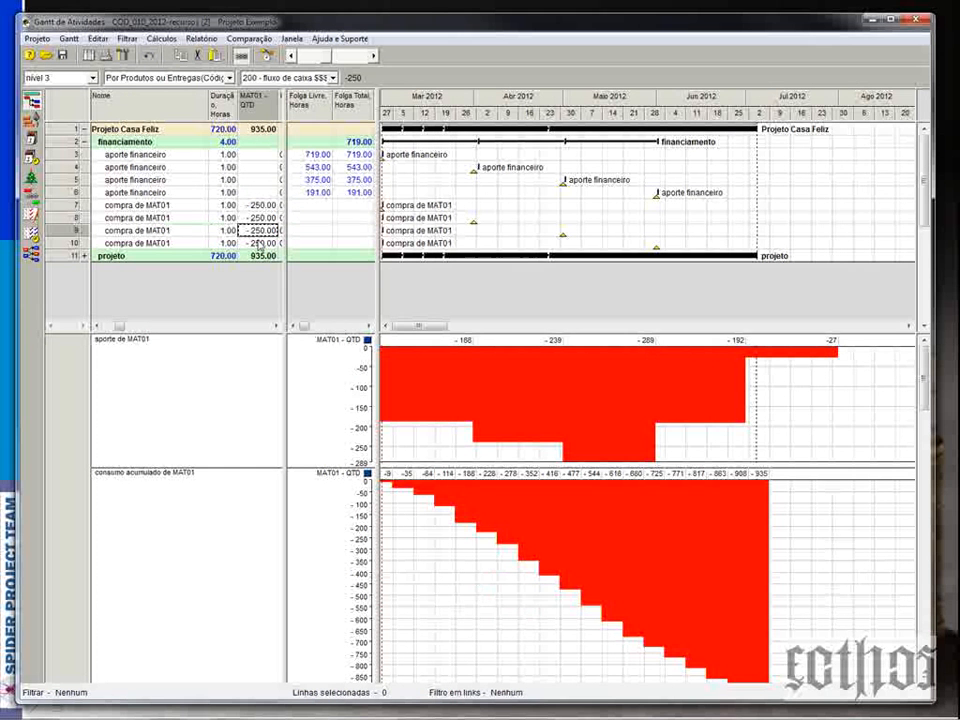
pyautogui.click(260, 244)
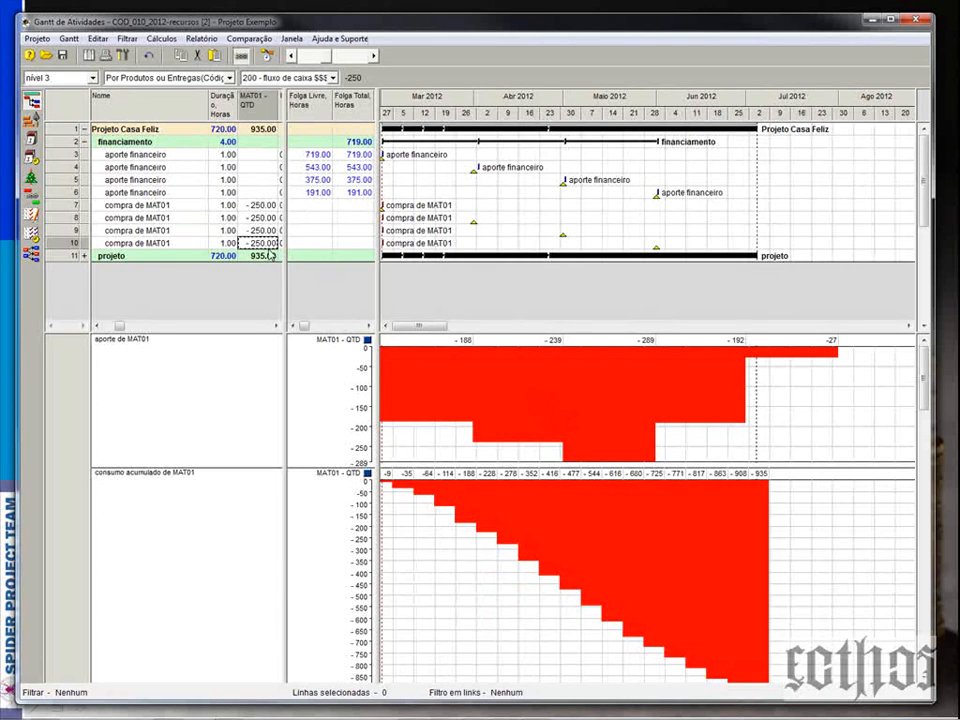
pyautogui.rightClick(555, 370)
pyautogui.click(568, 386)
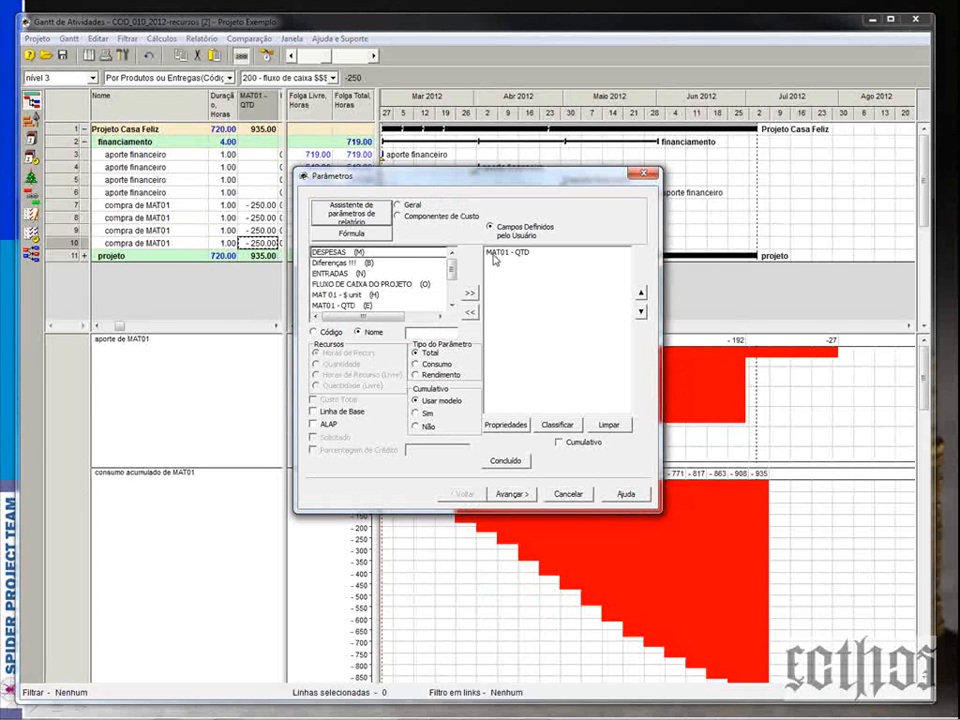
pyautogui.click(558, 441)
pyautogui.click(642, 174)
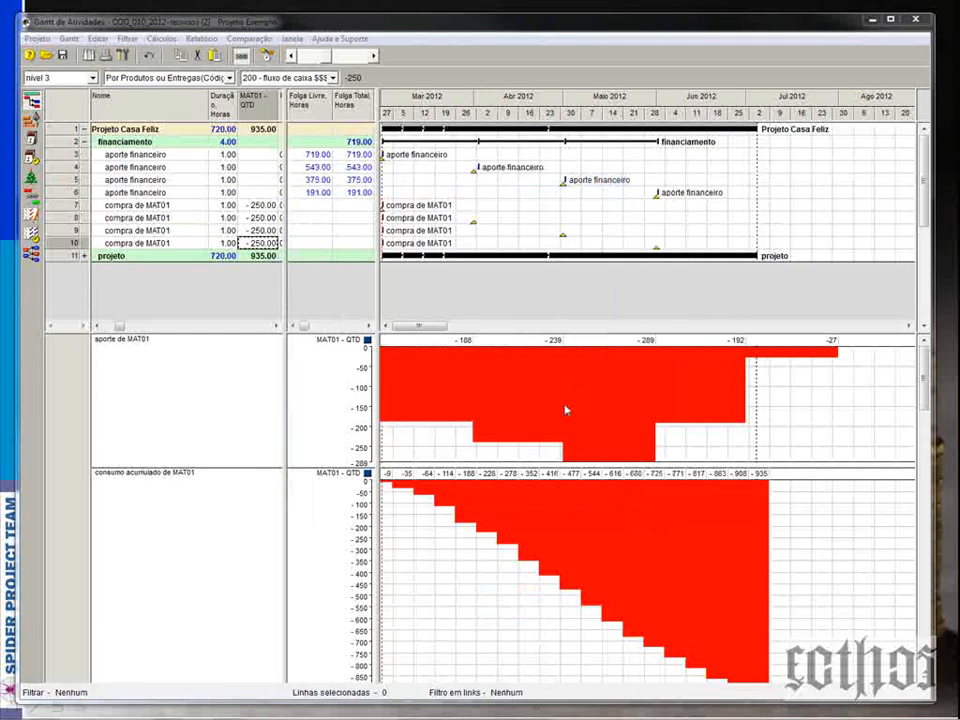
# Step: Delete the "aporte de MAT01" diagram and set up a new diagram for Projeto Casa Feliz with MAT01 - QTD as a cumulative parameter
pyautogui.rightClick(571, 409)
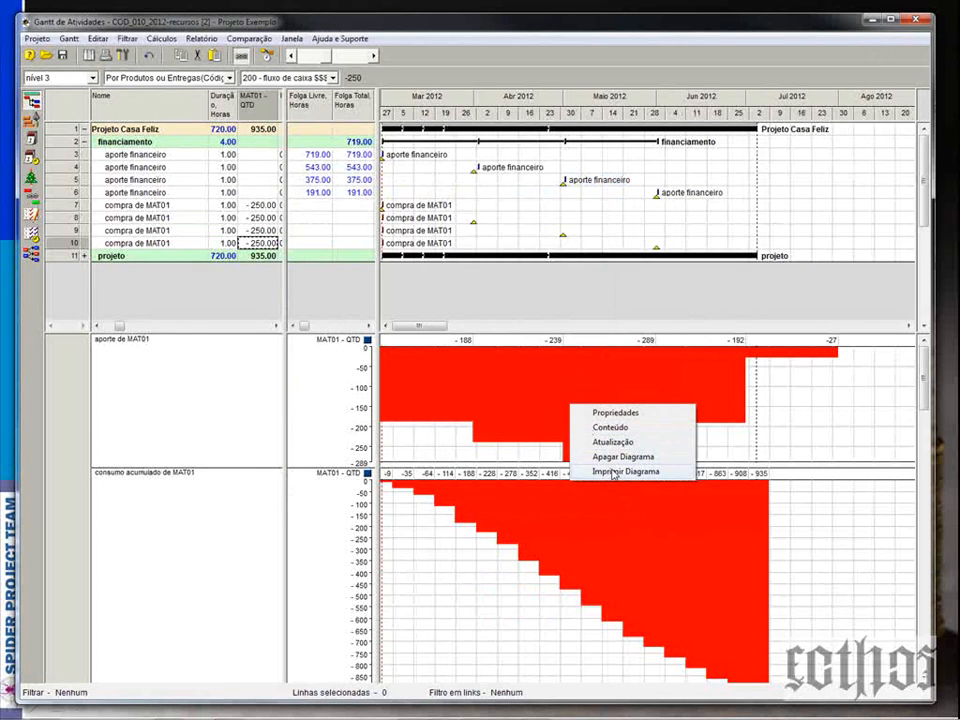
pyautogui.click(610, 457)
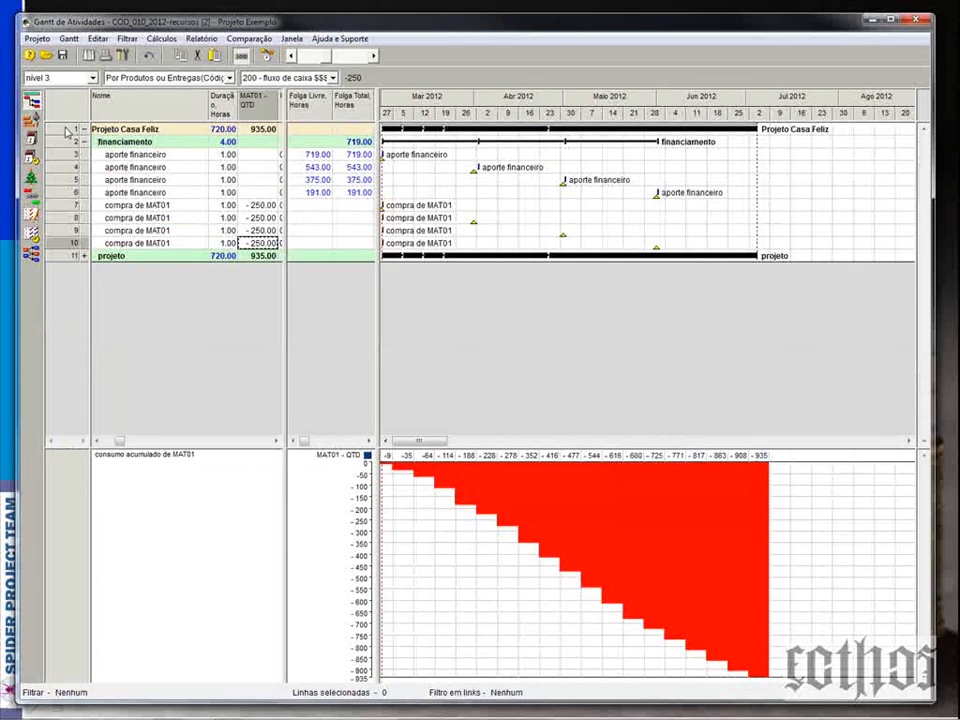
pyautogui.rightClick(68, 133)
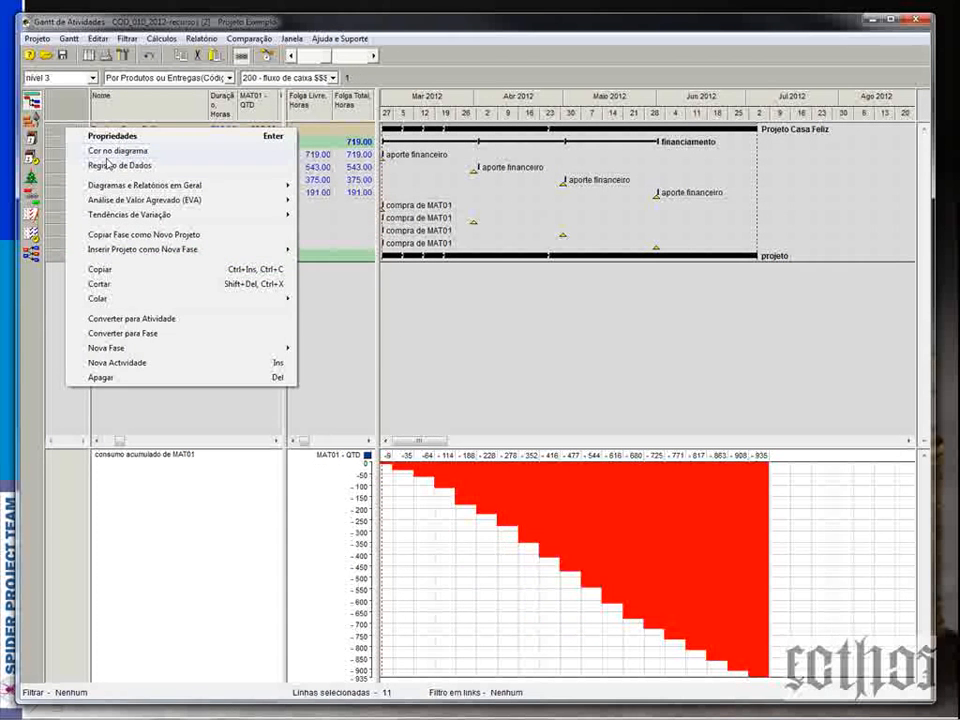
pyautogui.moveTo(125, 187)
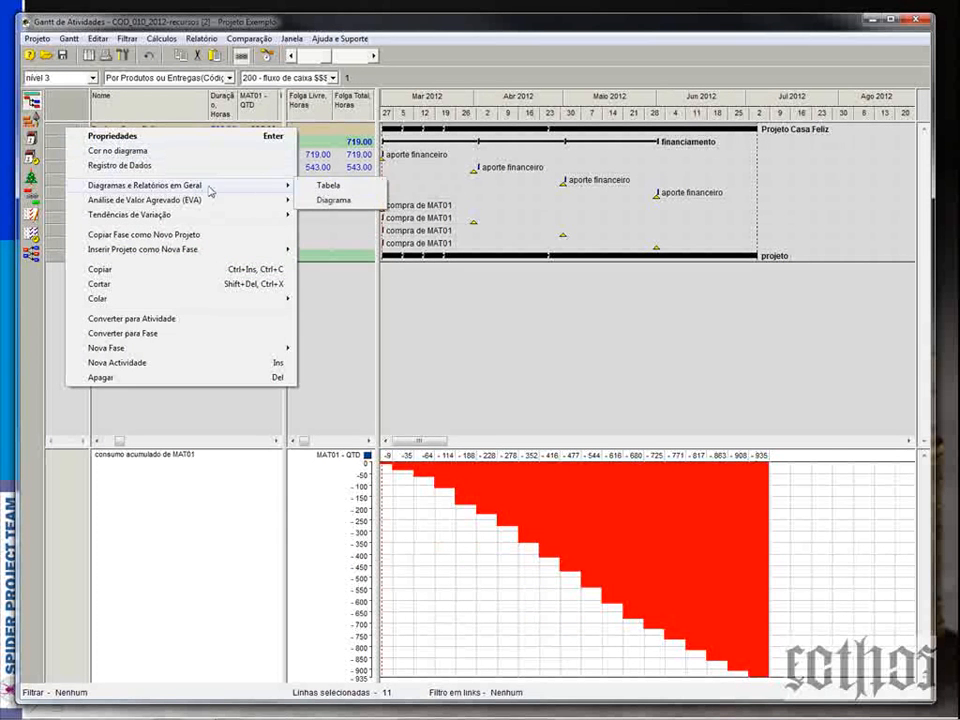
pyautogui.click(343, 200)
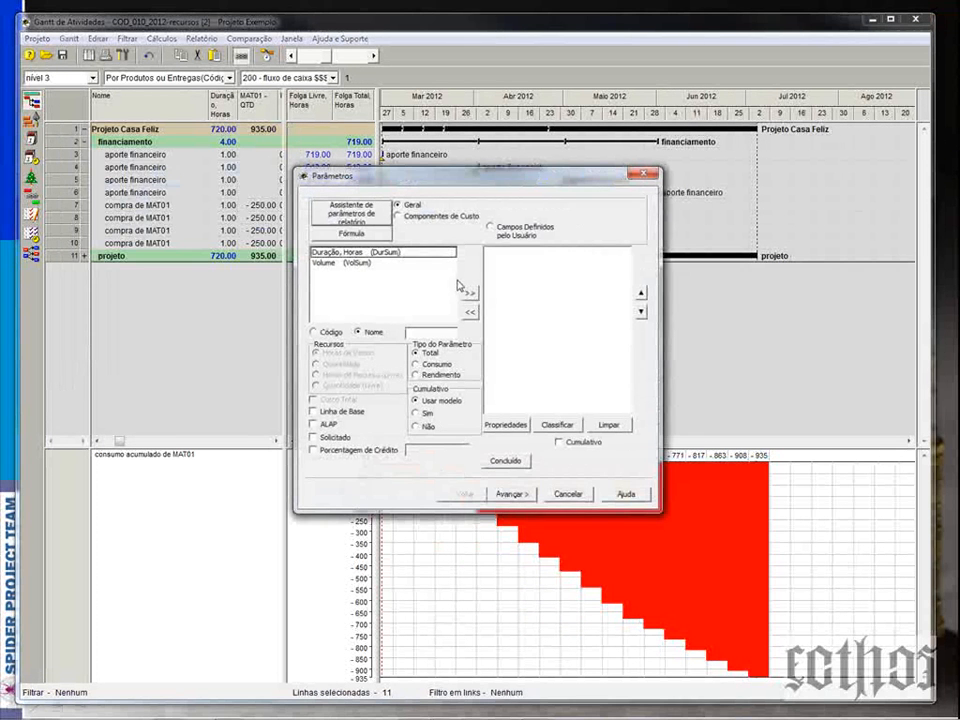
pyautogui.click(491, 227)
pyautogui.scroll(-3, 377, 287)
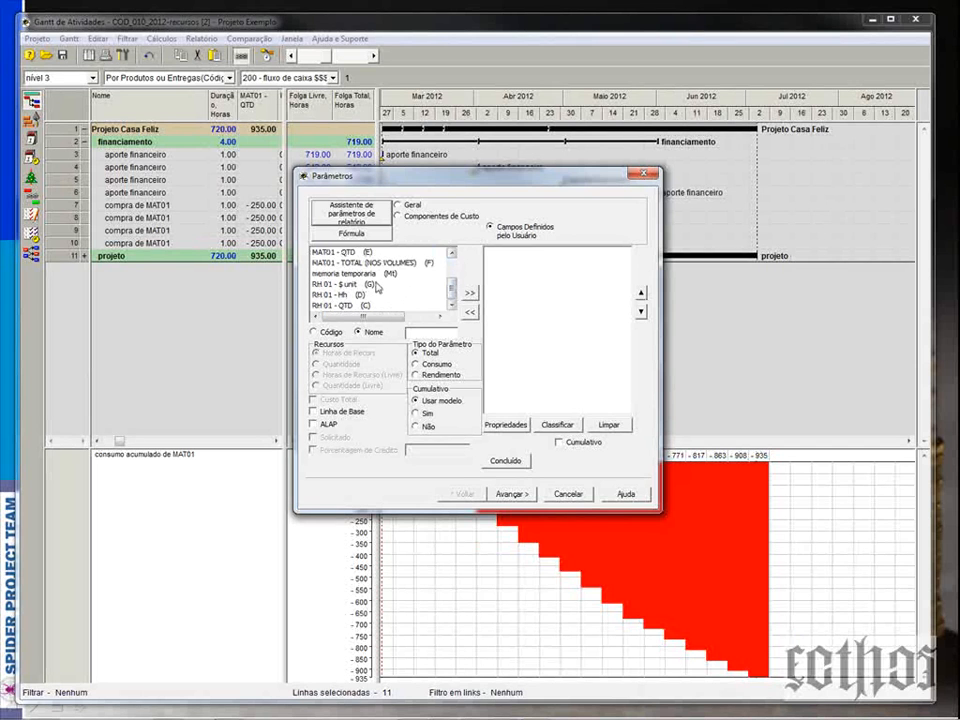
pyautogui.click(335, 252)
pyautogui.click(469, 293)
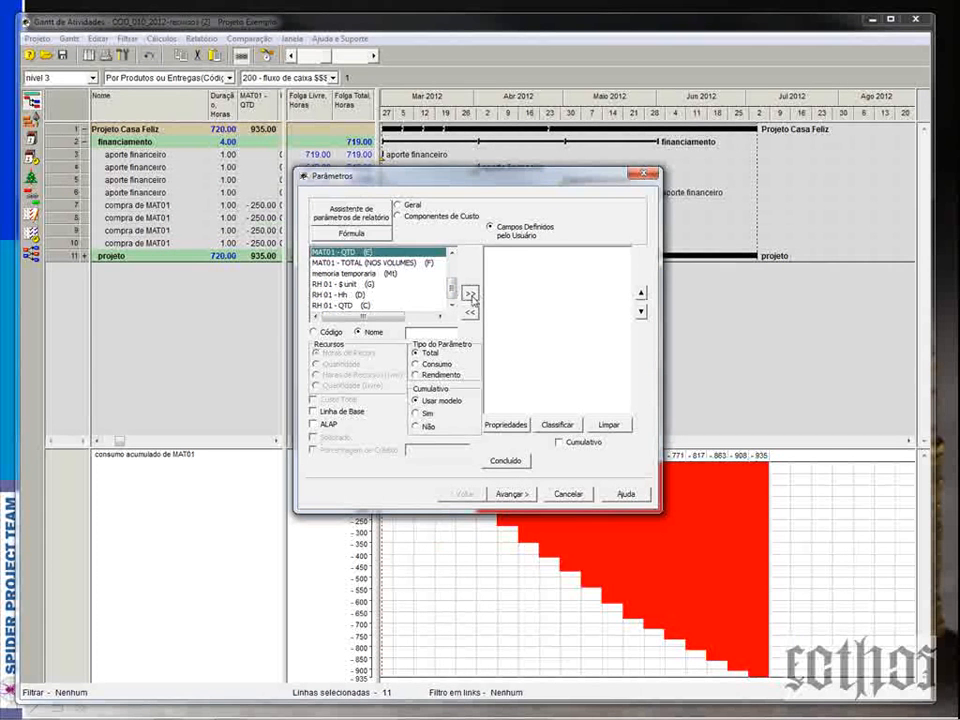
pyautogui.click(559, 442)
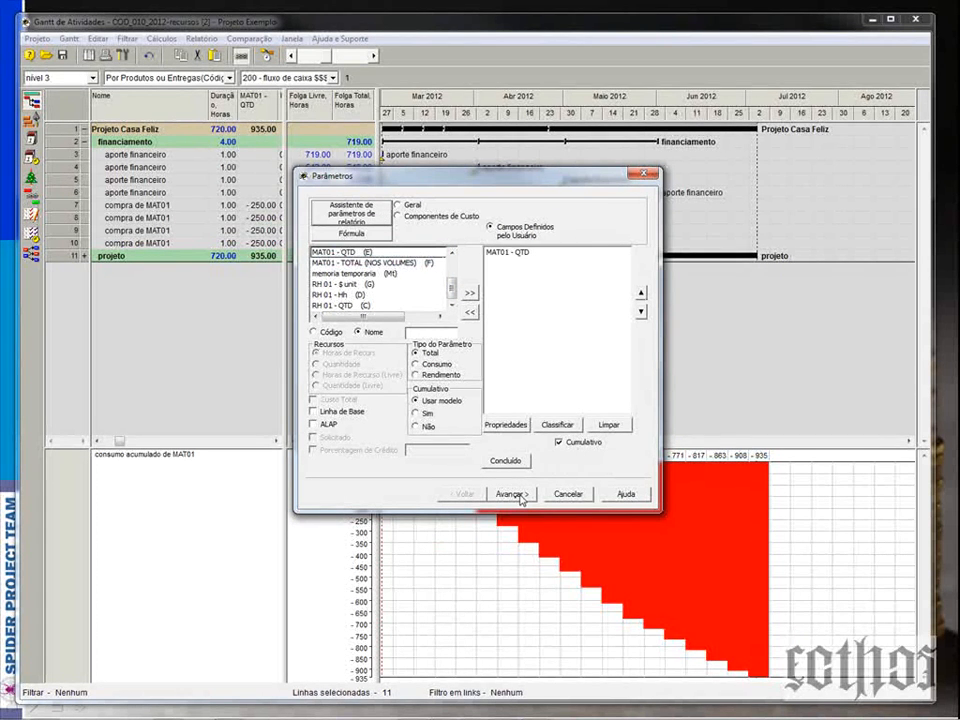
pyautogui.click(511, 494)
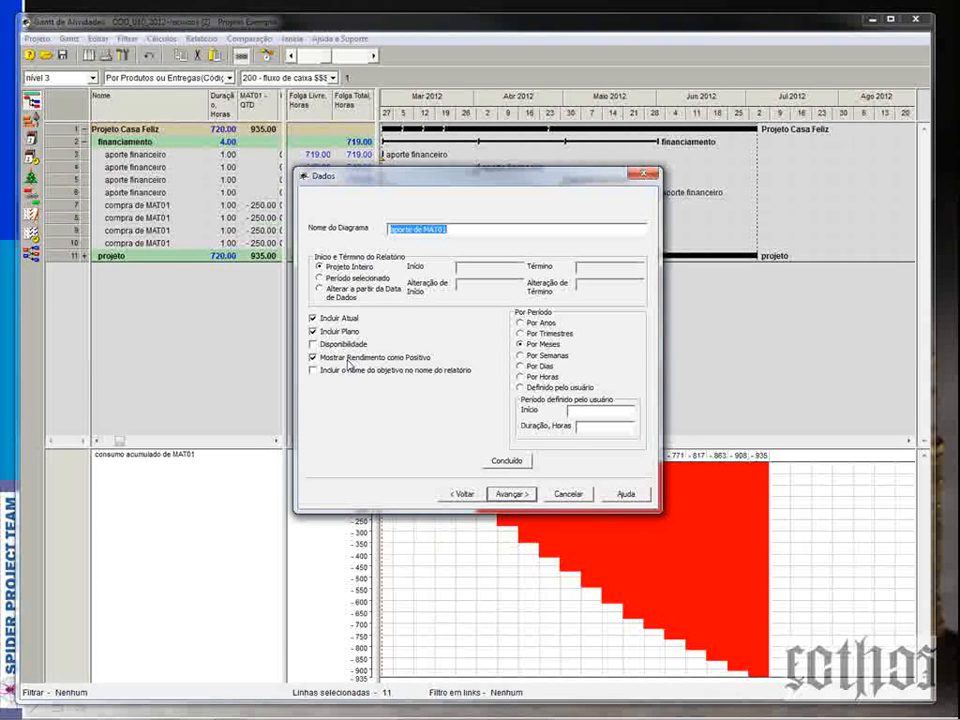
# Step: Name the new diagram "fluxode MAT01", set its colour for values greater than 0 to bright blue, and finish creating it
pyautogui.doubleClick(401, 229)
pyautogui.write('fluxo')
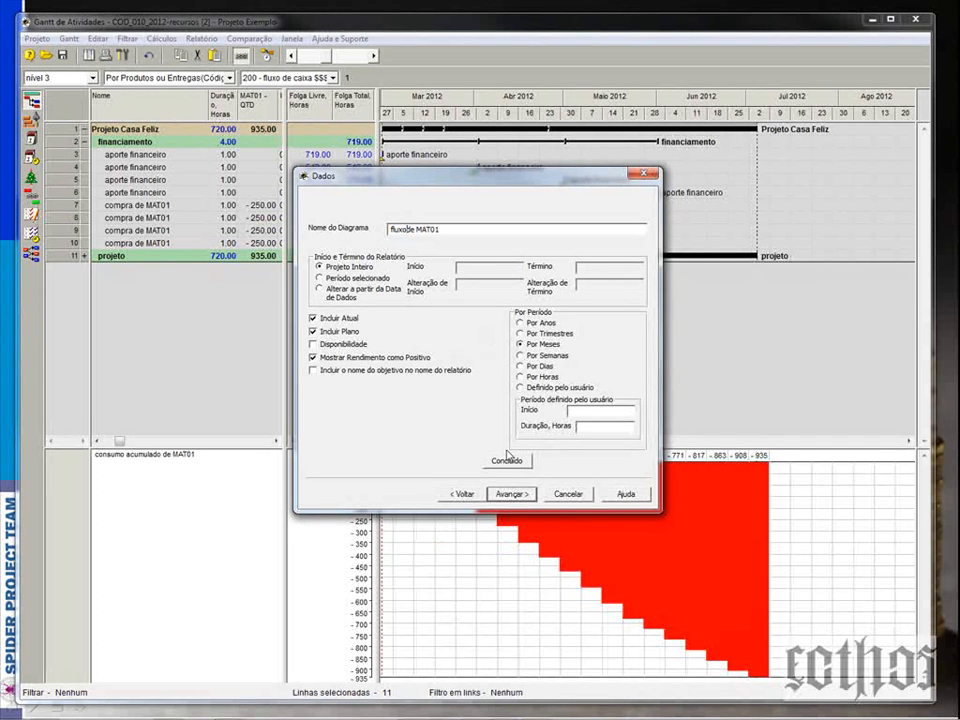
pyautogui.click(511, 494)
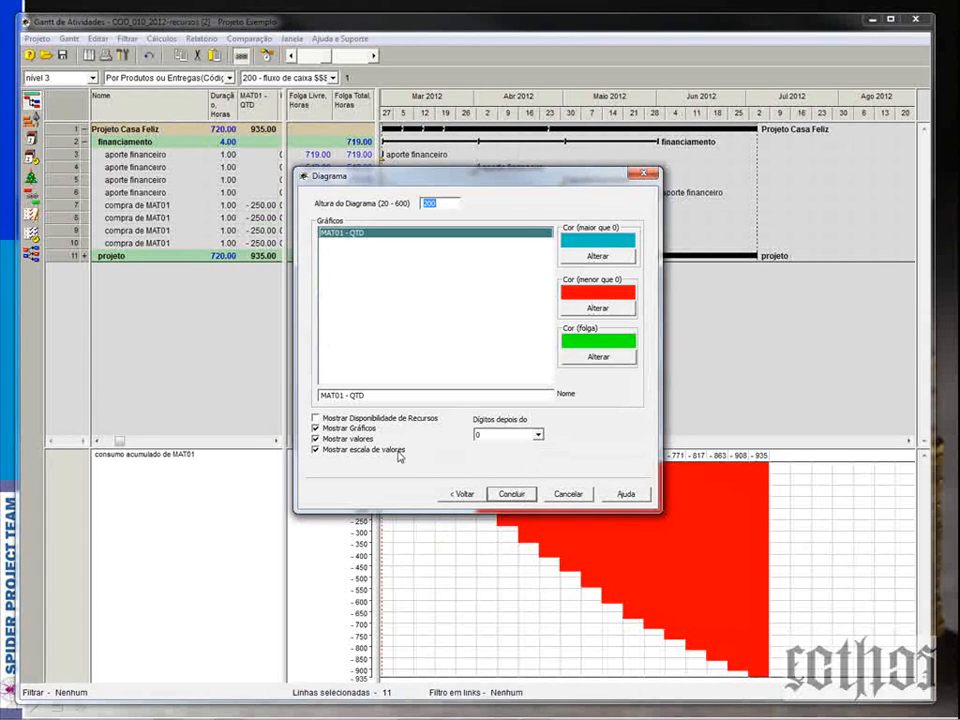
pyautogui.click(583, 256)
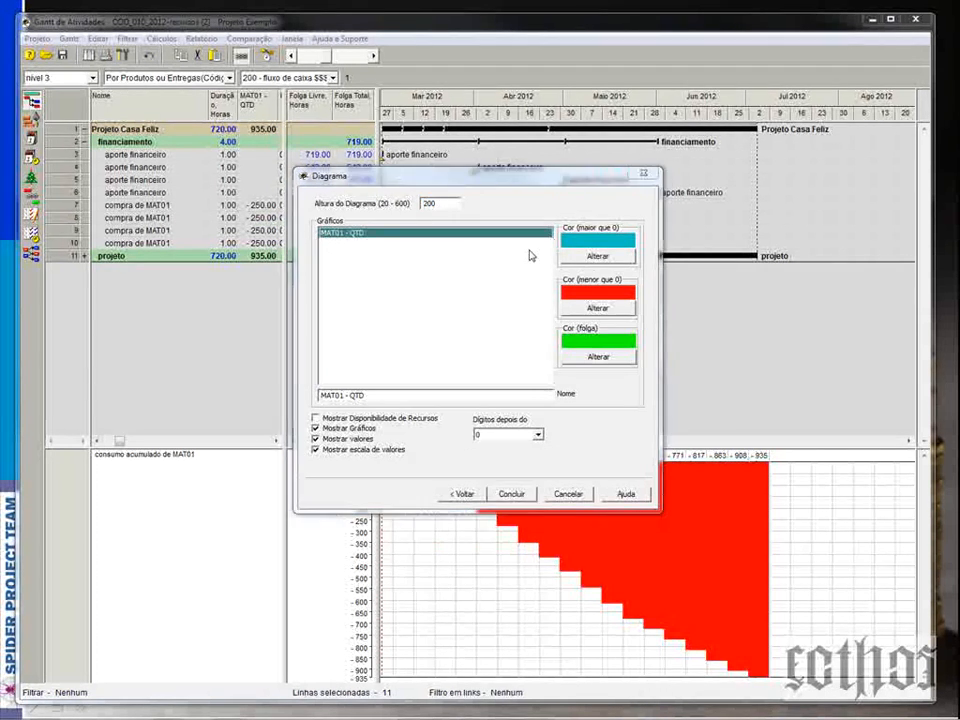
pyautogui.moveTo(42, 7); pyautogui.dragTo(388, 97)
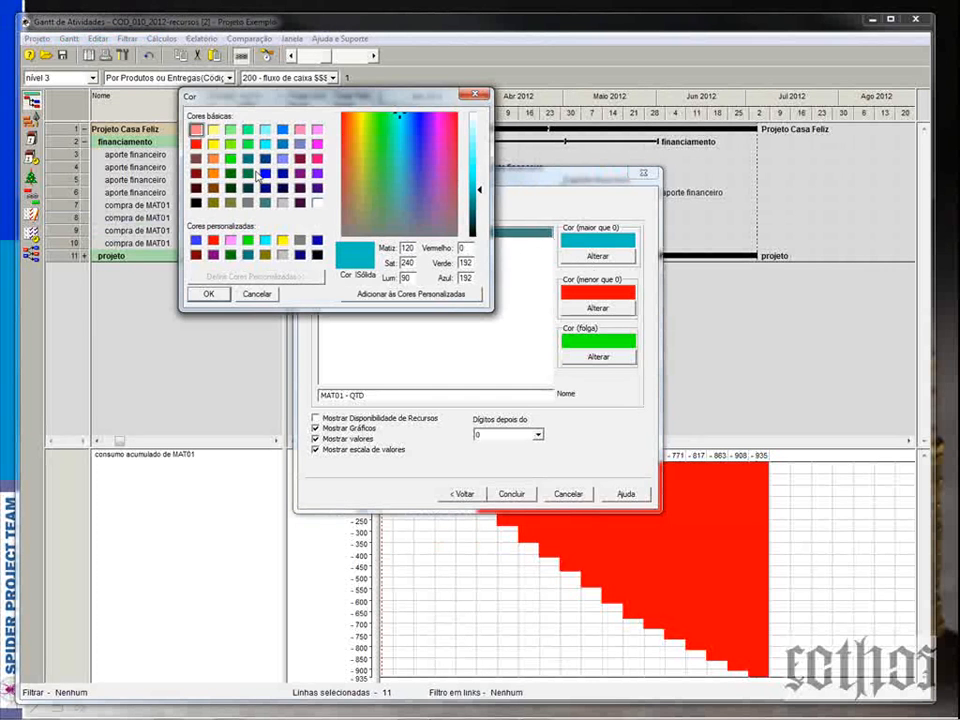
pyautogui.click(264, 172)
pyautogui.click(210, 294)
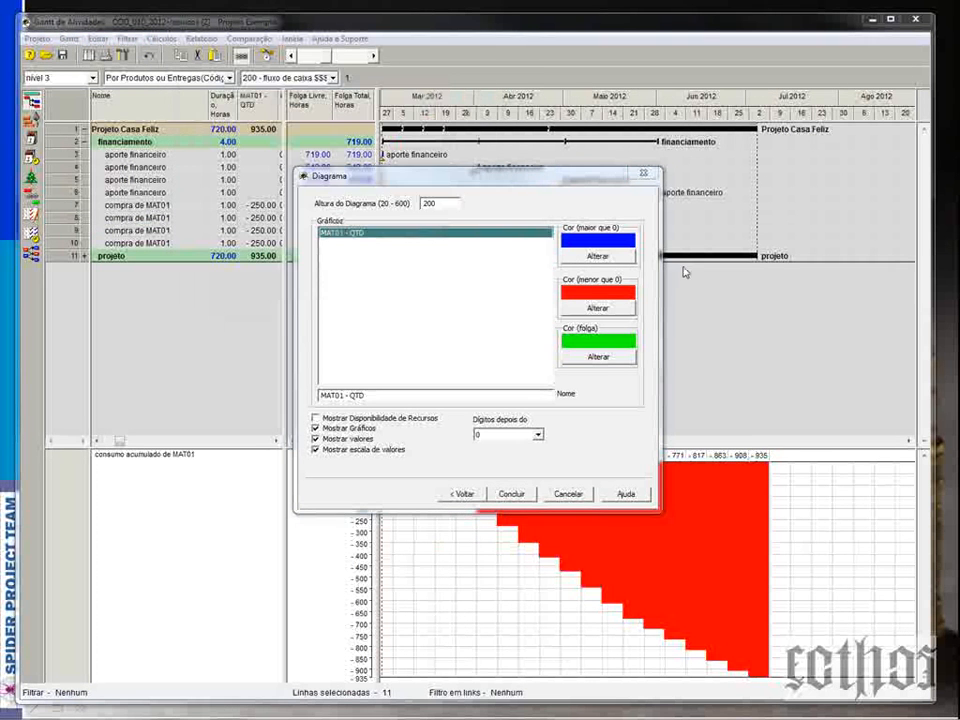
pyautogui.click(511, 493)
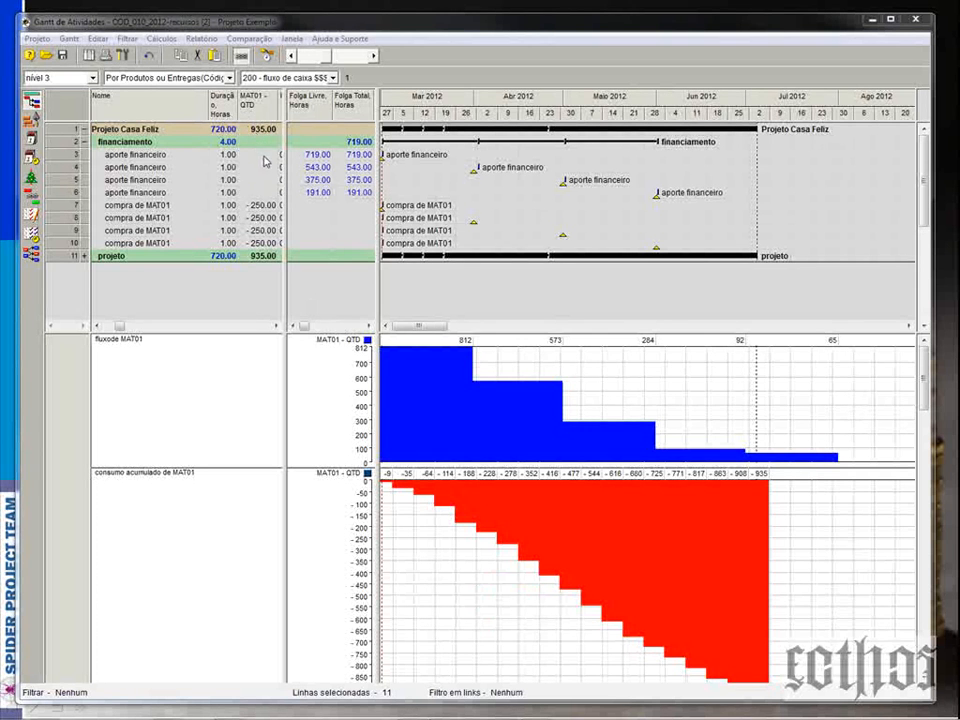
# Step: Recalculate the project schedule so that the "compra de MAT01" activities follow their start dates
pyautogui.click(262, 207)
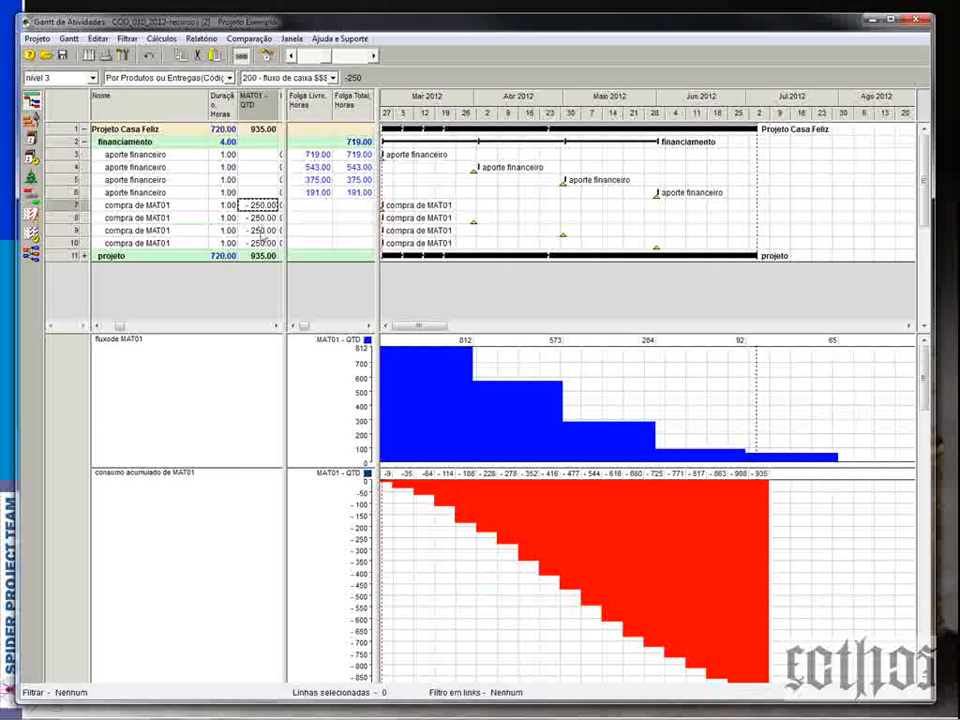
pyautogui.click(267, 56)
pyautogui.click(624, 597)
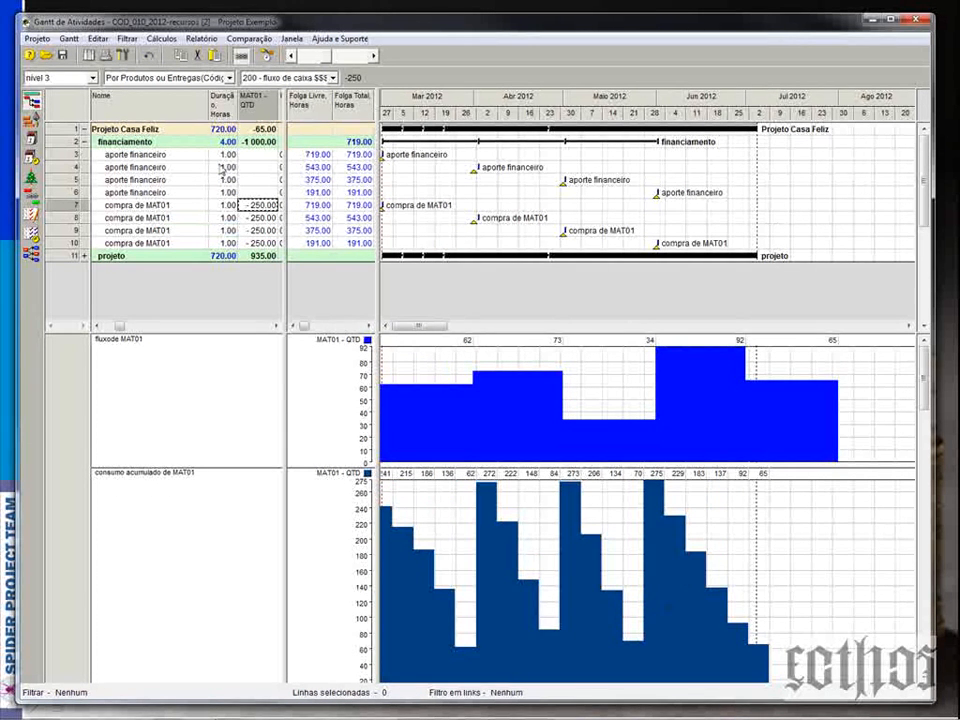
# Step: Check the MAT01 - QTD totals of Projeto Casa Feliz and its projeto and financiamento phases
pyautogui.click(260, 130)
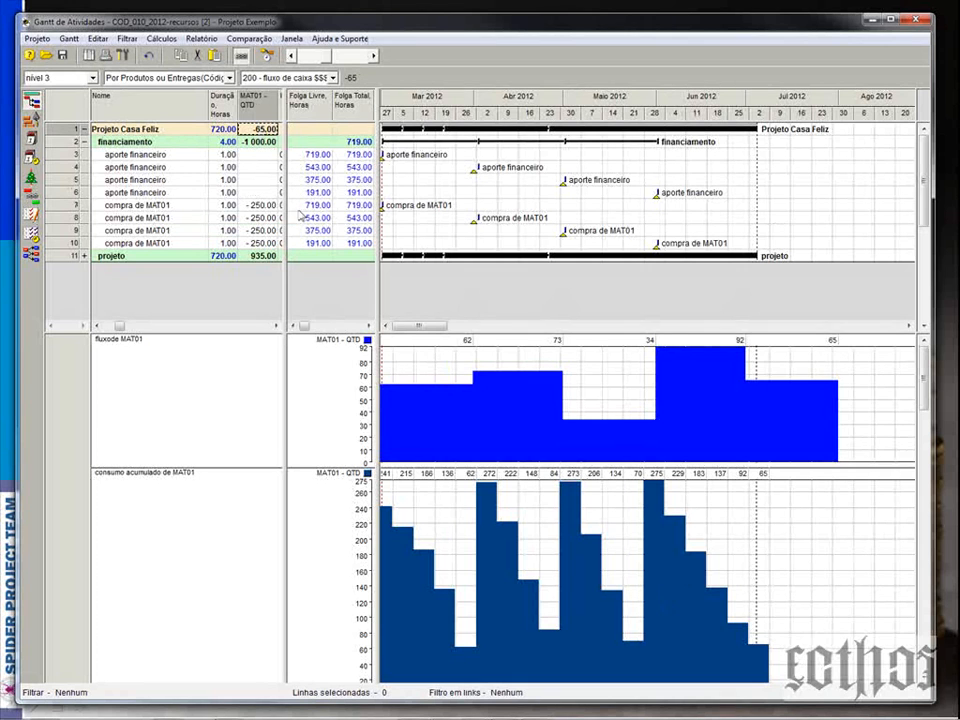
pyautogui.click(261, 257)
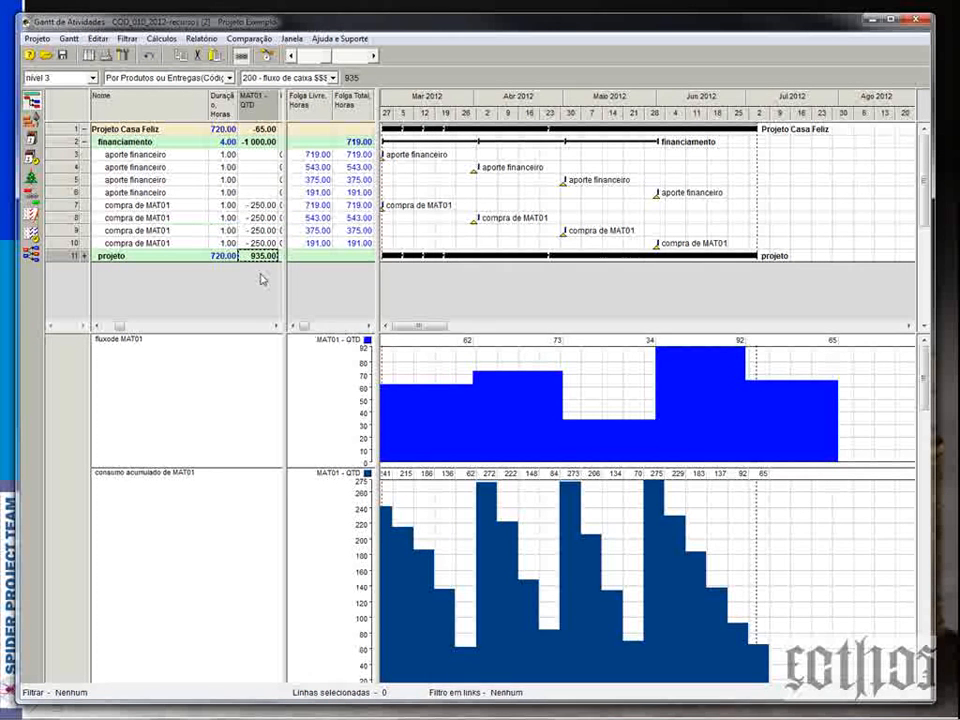
pyautogui.click(255, 143)
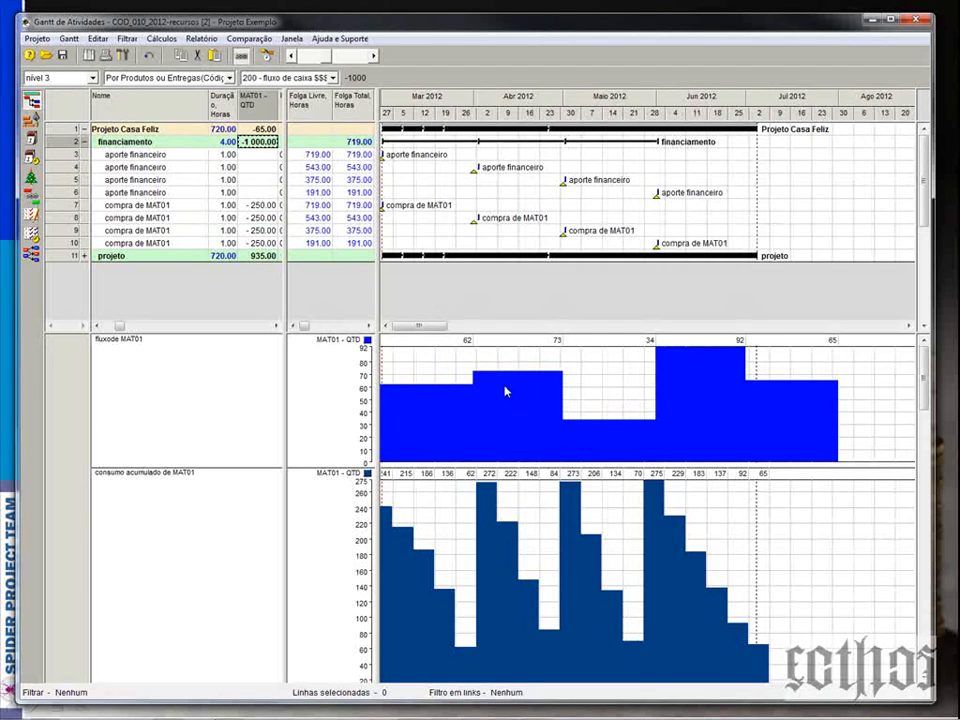
# Step: Set the reporting period of the "fluxode MAT01" diagram to weeks (Por Semanas) and finish its content configuration
pyautogui.rightClick(437, 363)
pyautogui.click(446, 380)
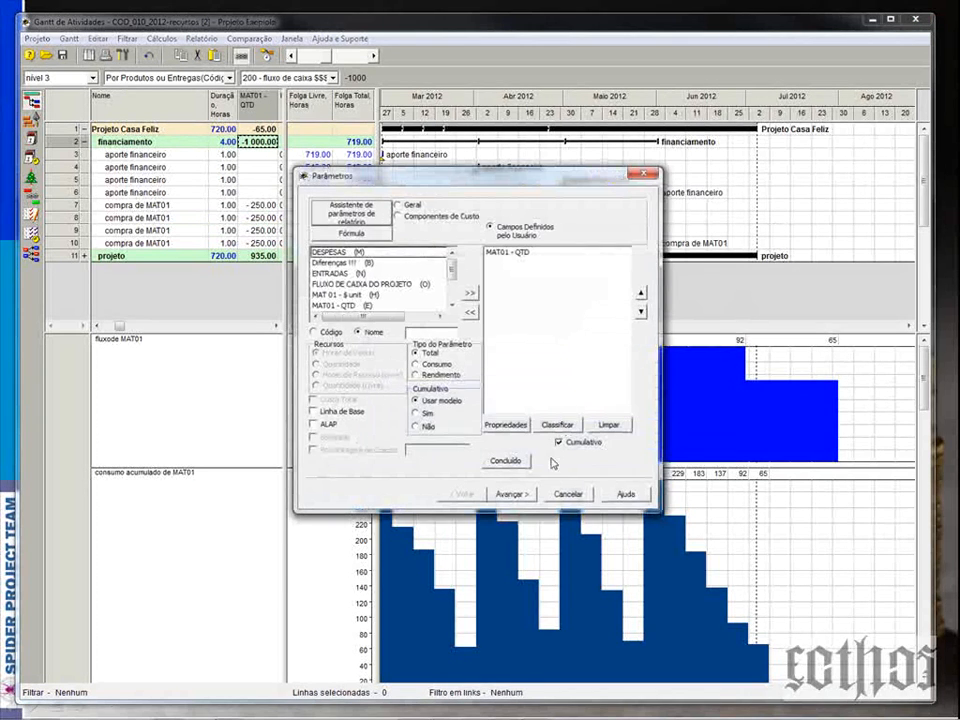
pyautogui.click(512, 494)
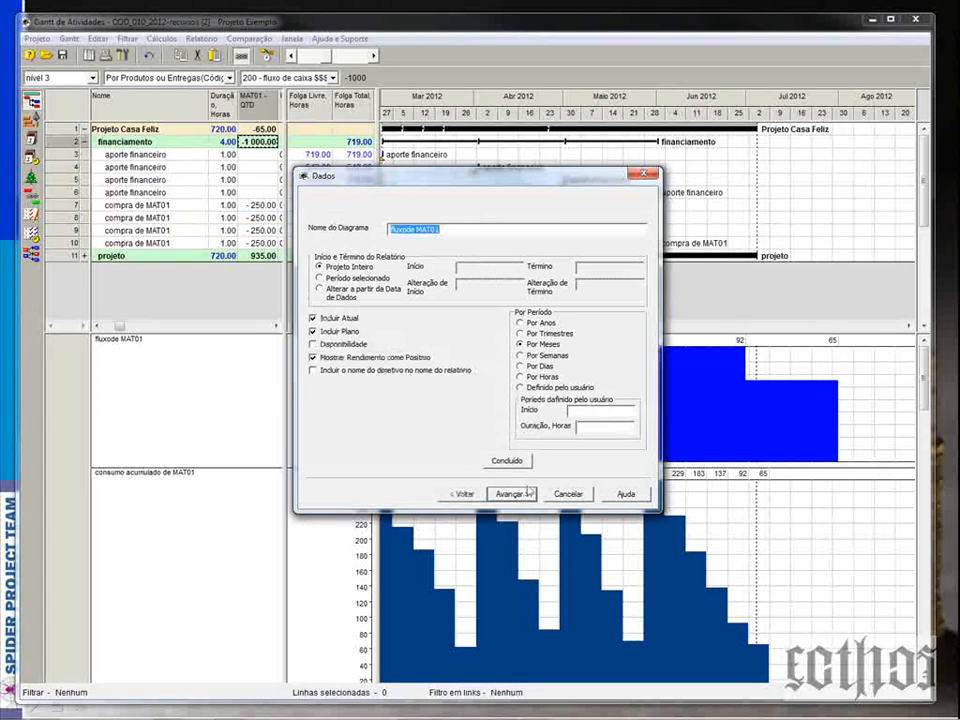
pyautogui.click(534, 356)
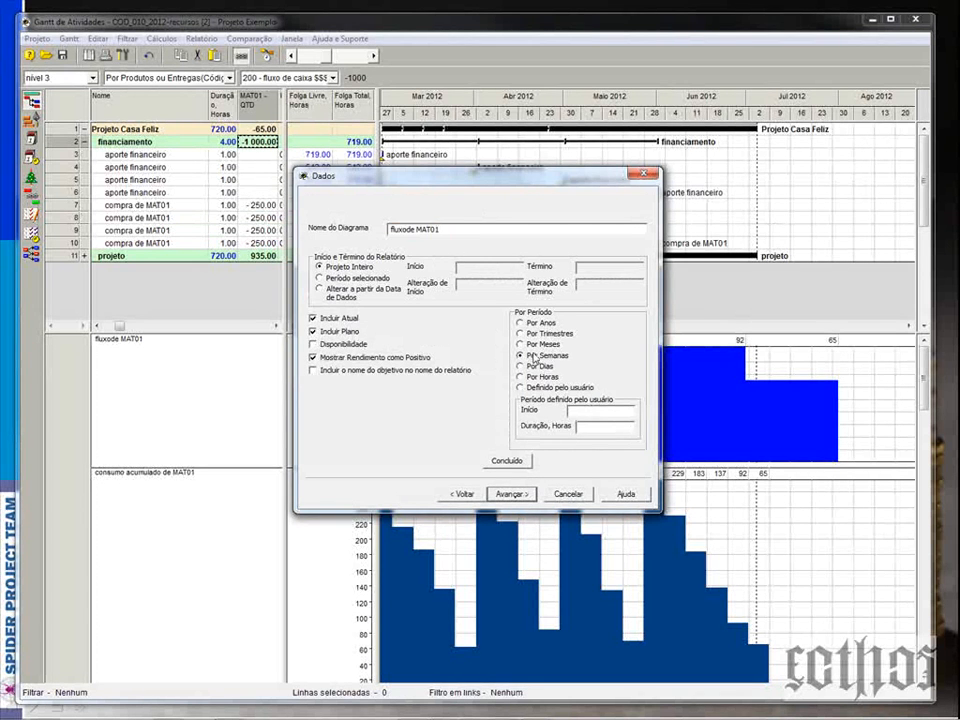
pyautogui.moveTo(530, 176)
pyautogui.mouseDown()
pyautogui.moveTo(176, 407)
pyautogui.moveTo(535, 168)
pyautogui.mouseUp()
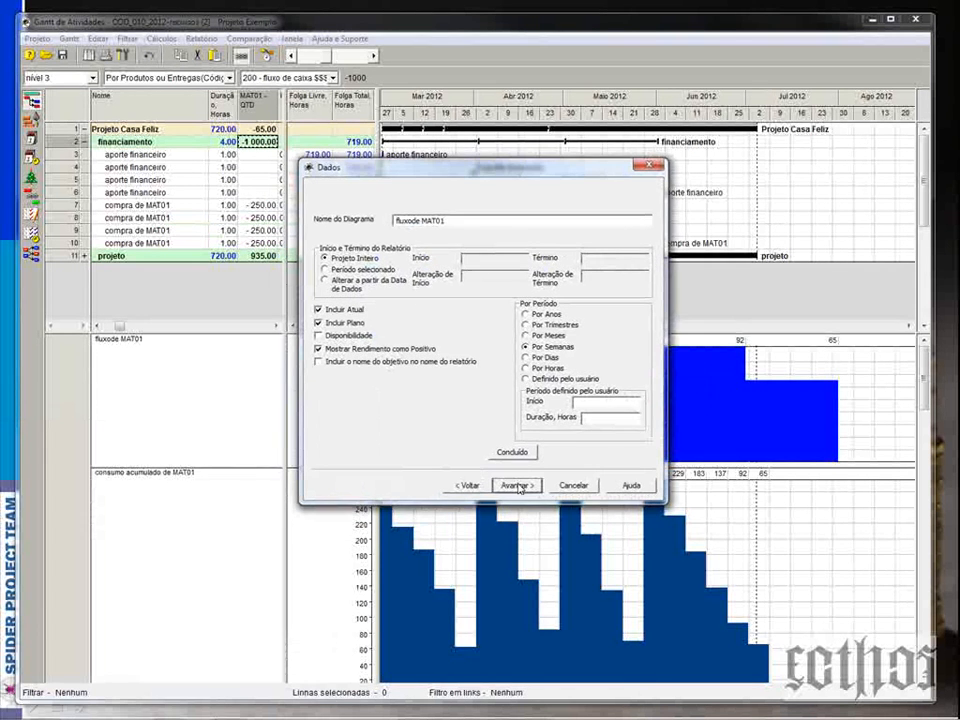
pyautogui.click(517, 485)
pyautogui.click(517, 485)
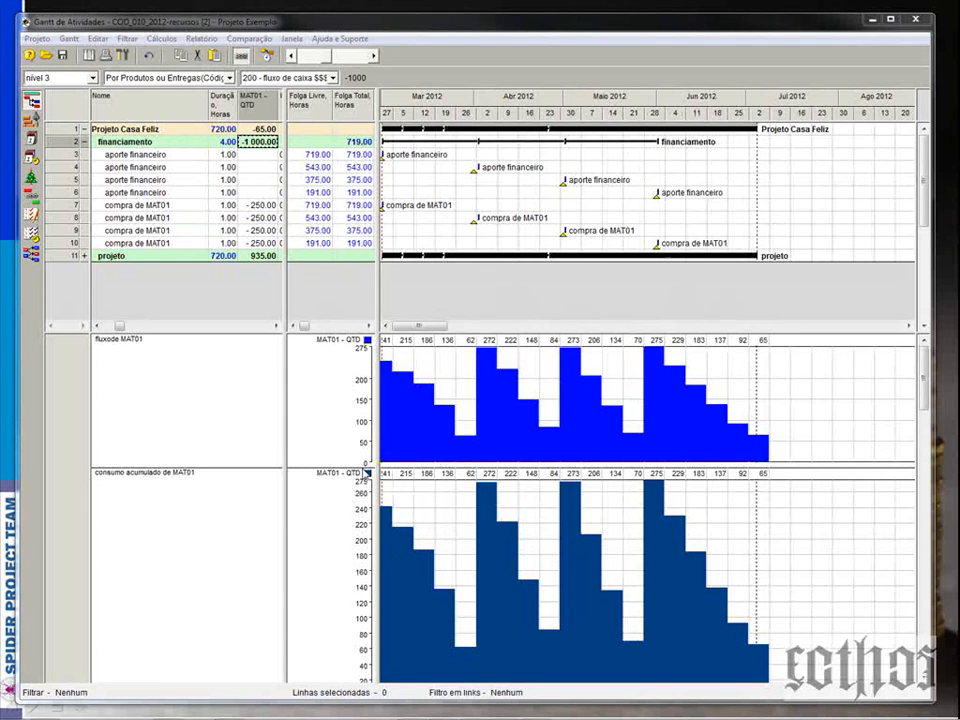
# Step: Review the MAT01 - QTD parameter and data settings of the "fluxode MAT01" diagram without changing them
pyautogui.click(140, 205)
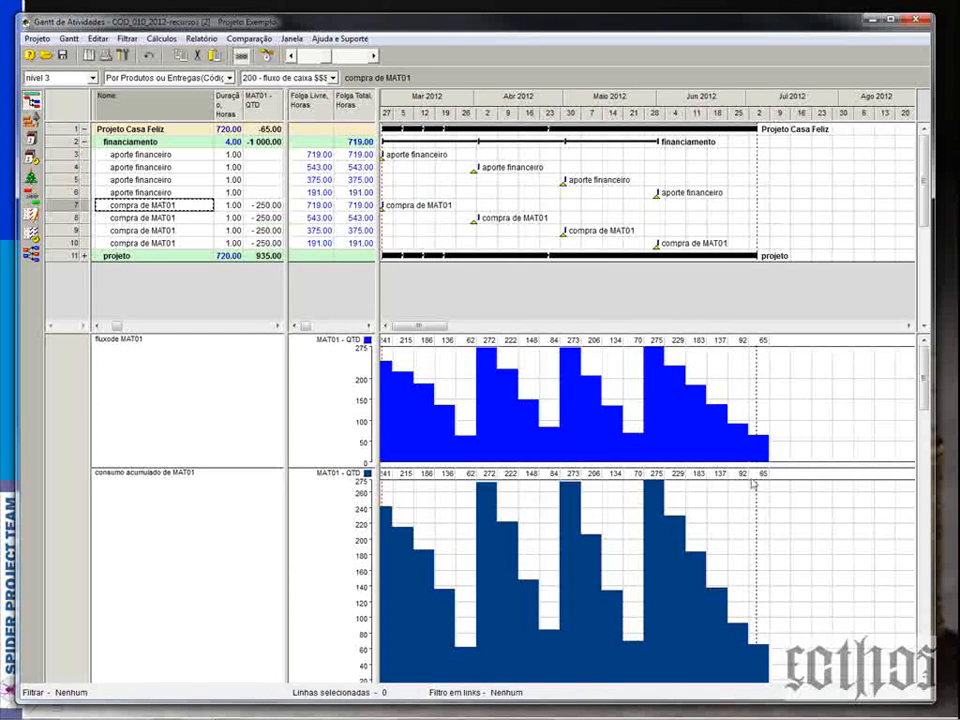
pyautogui.rightClick(438, 382)
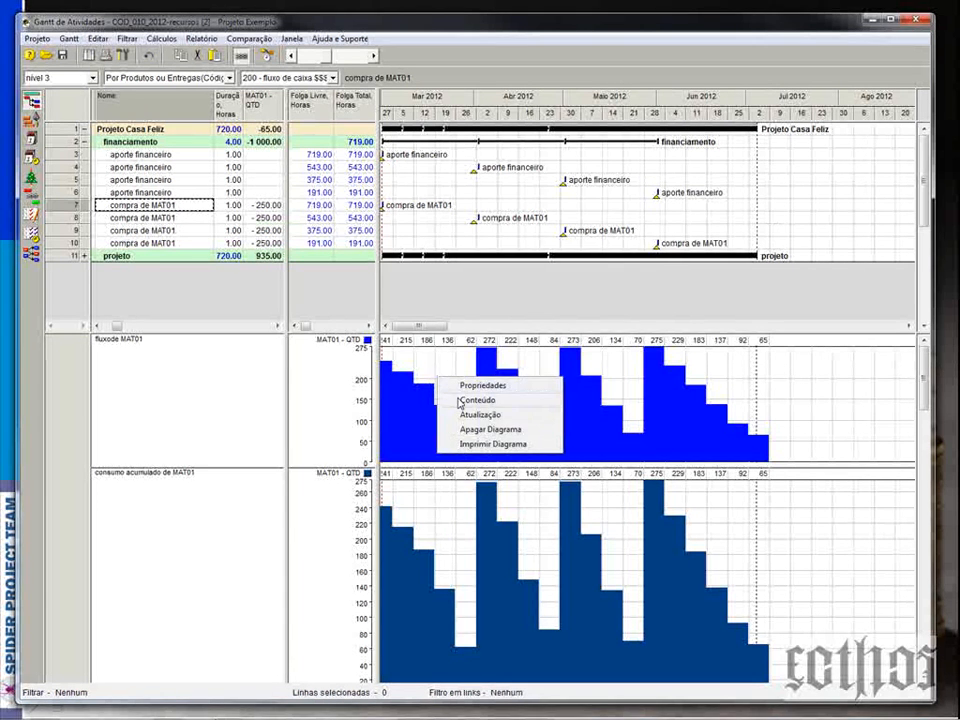
pyautogui.click(462, 399)
pyautogui.click(515, 255)
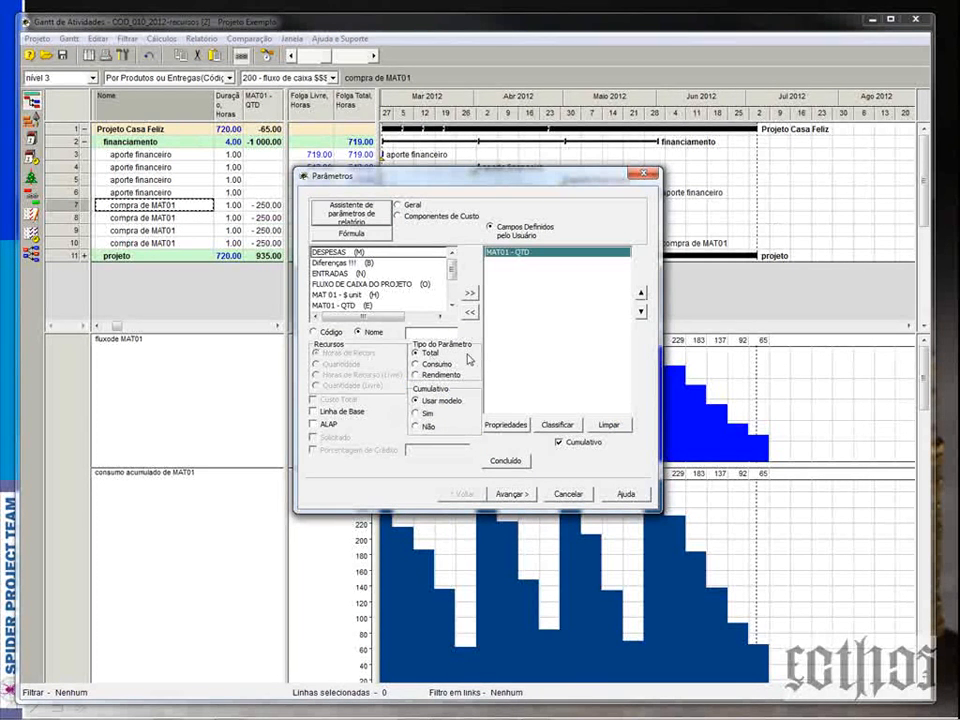
pyautogui.click(511, 494)
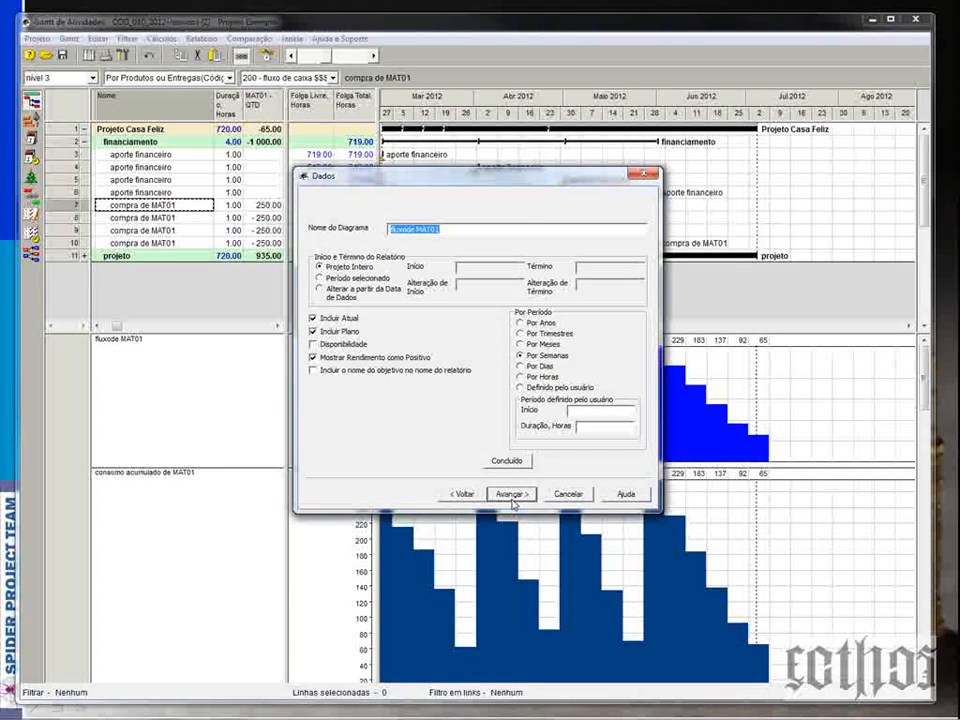
pyautogui.click(564, 494)
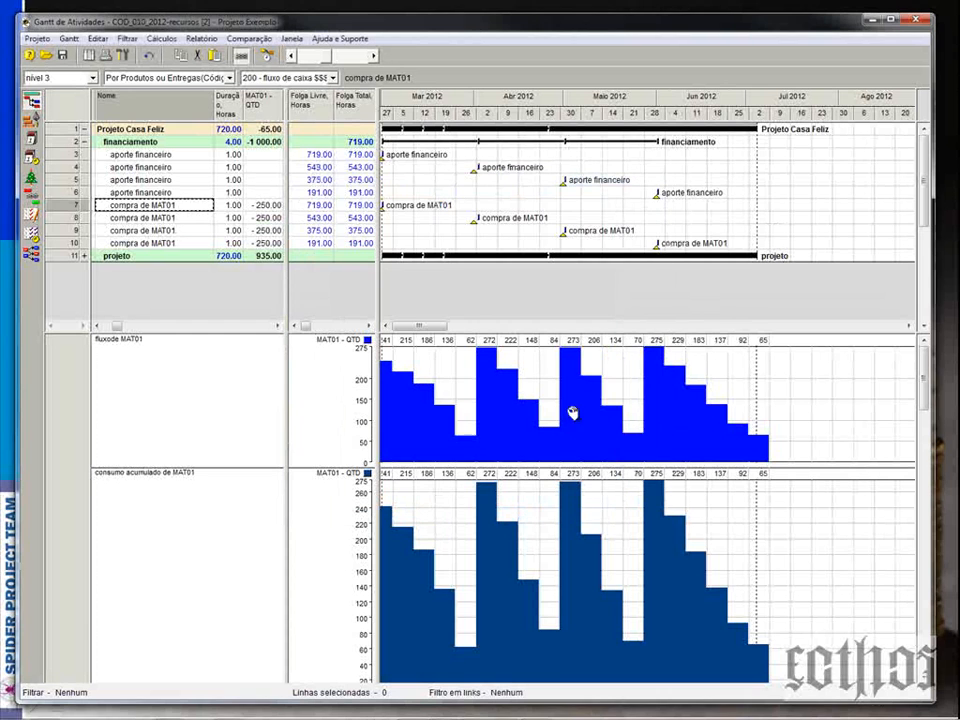
# Step: Expand the projeto phase down to the Planejamento activities to examine their MAT01 - QTD values, and collapse it again
pyautogui.click(263, 205)
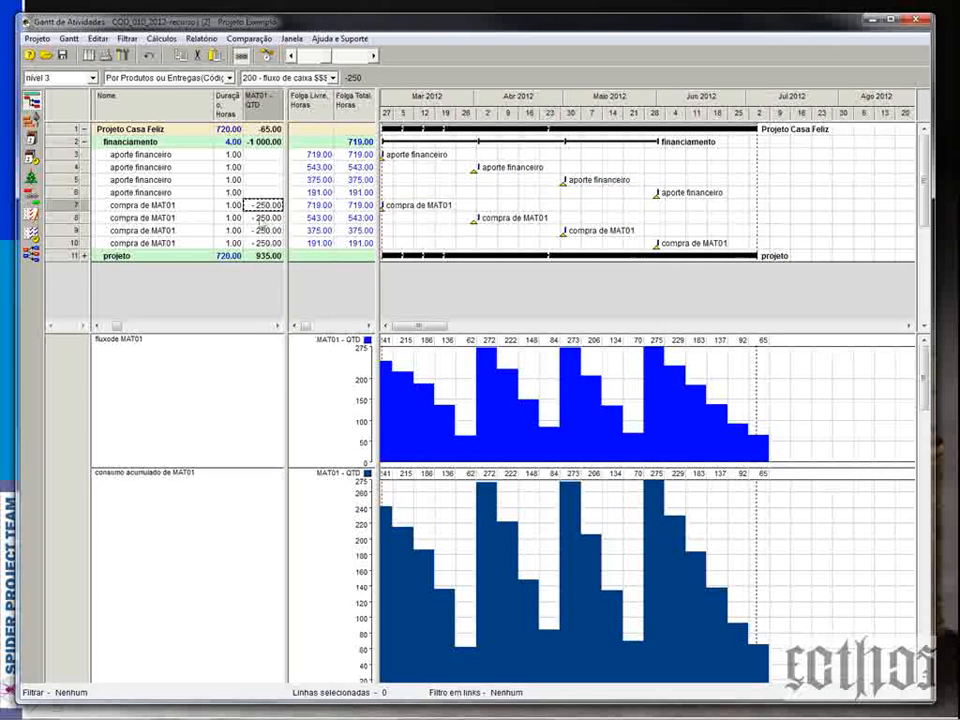
pyautogui.click(84, 256)
pyautogui.click(84, 293)
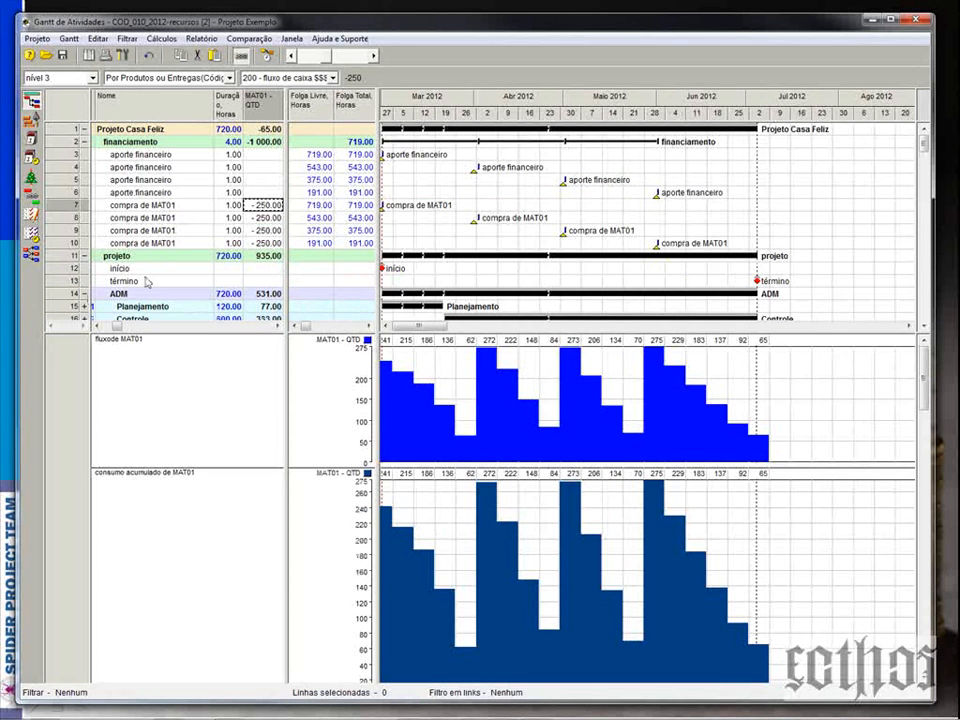
pyautogui.scroll(-3, 90, 210)
pyautogui.click(85, 205)
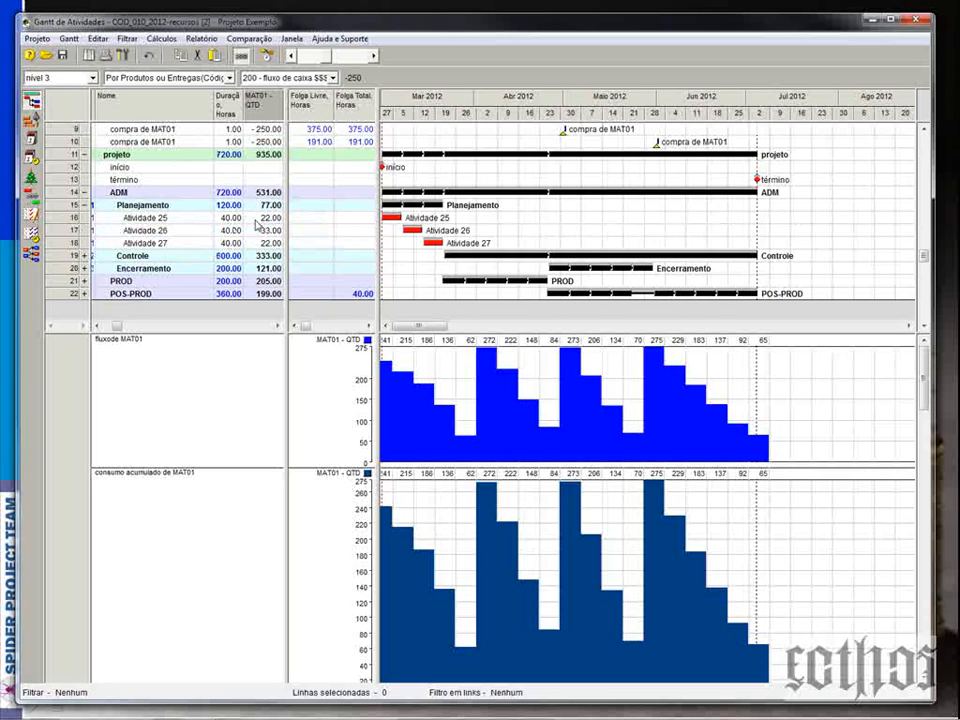
pyautogui.click(85, 205)
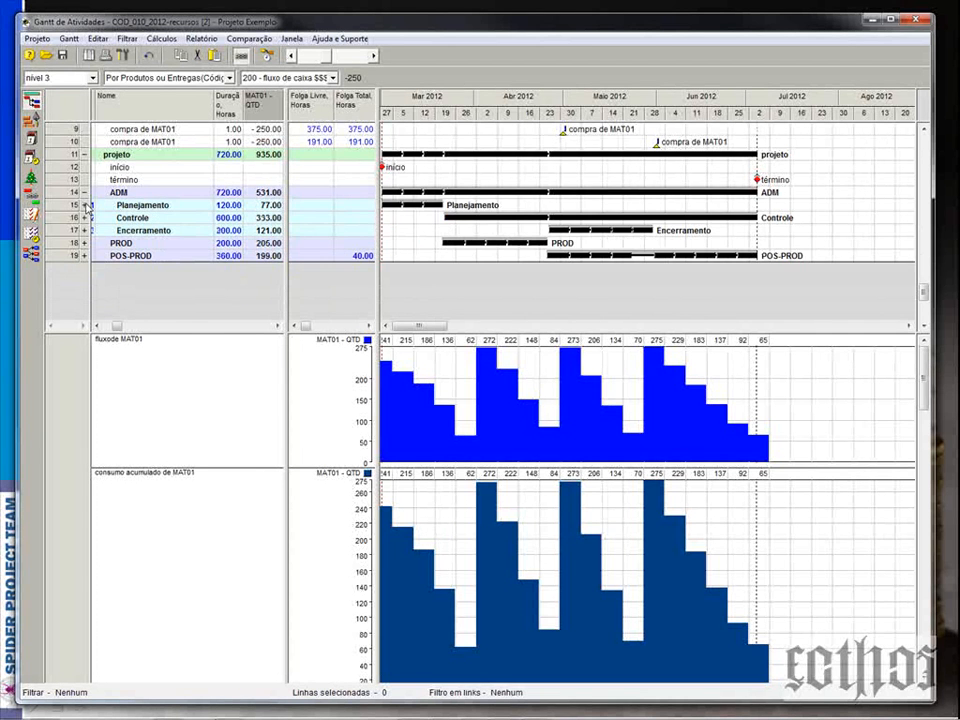
pyautogui.scroll(3, 87, 205)
pyautogui.click(85, 255)
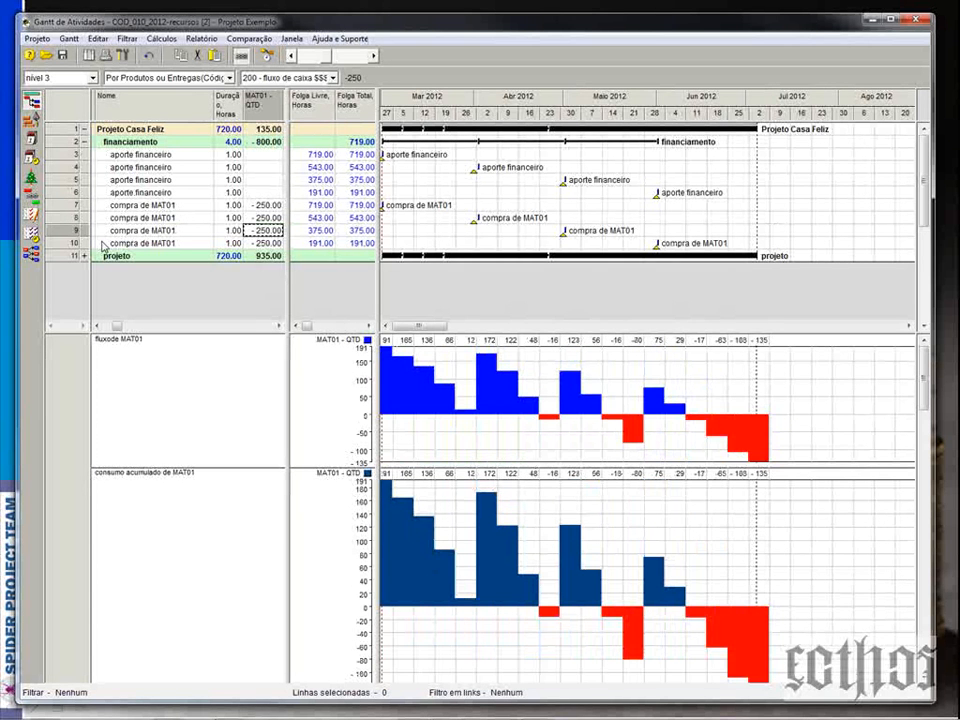
# Step: Recalculate the project schedule with a MAT01 - QTD of -250 for each "compra de MAT01" activity
pyautogui.click(264, 206)
pyautogui.click(264, 229)
pyautogui.click(267, 56)
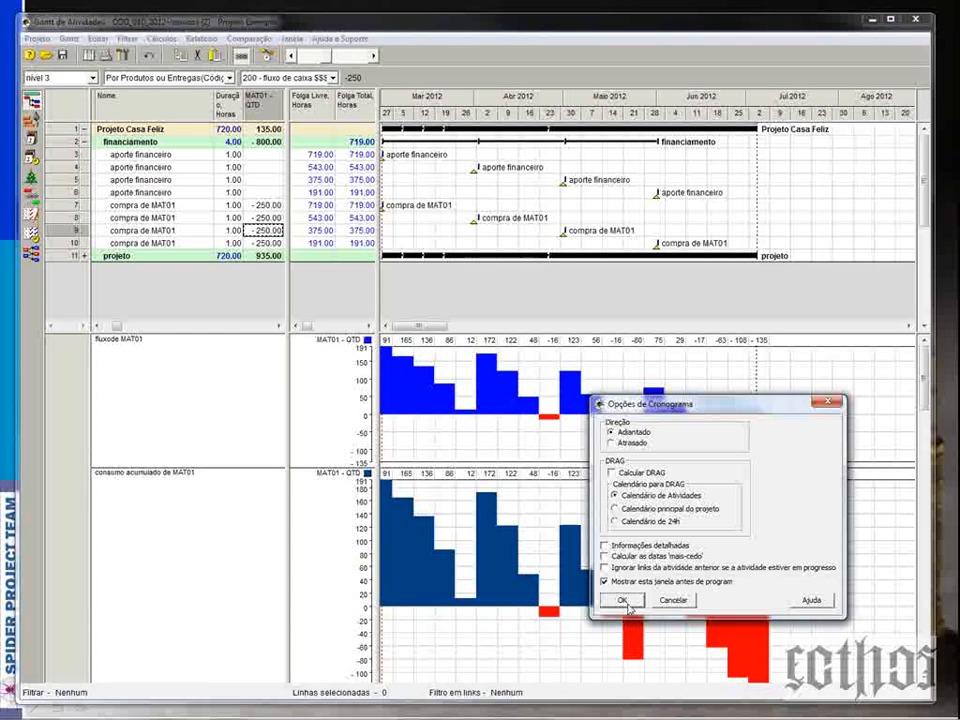
pyautogui.press('Return')
# Step: Set the MAT01 - QTD of the four "compra de MAT01" activities to -200, -200, -300 and -300 in order
pyautogui.click(271, 206)
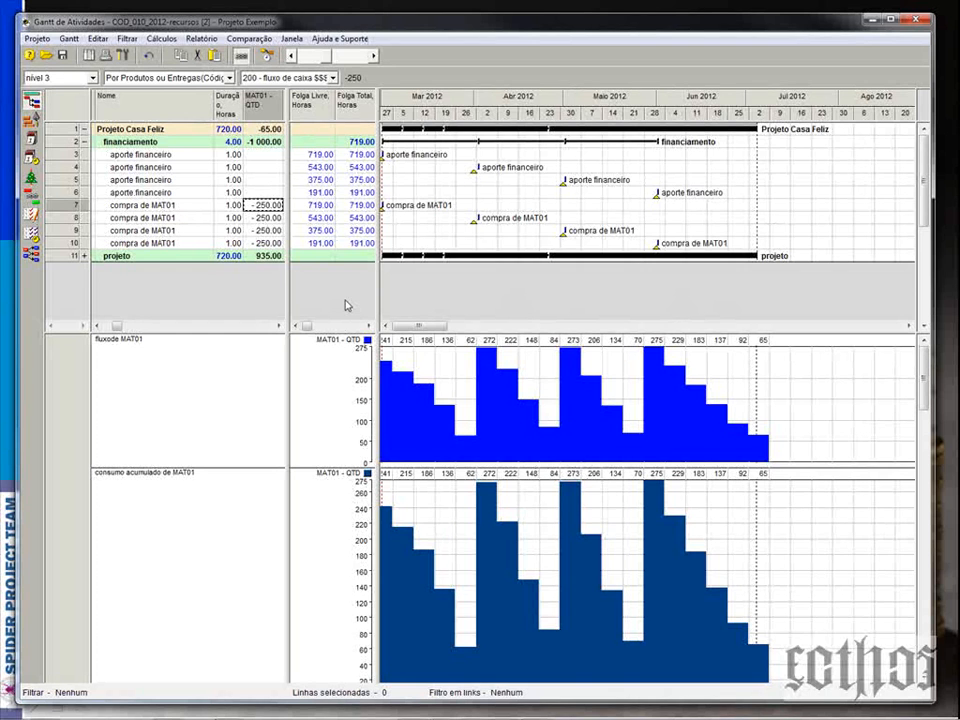
pyautogui.write('-200')
pyautogui.click(264, 218)
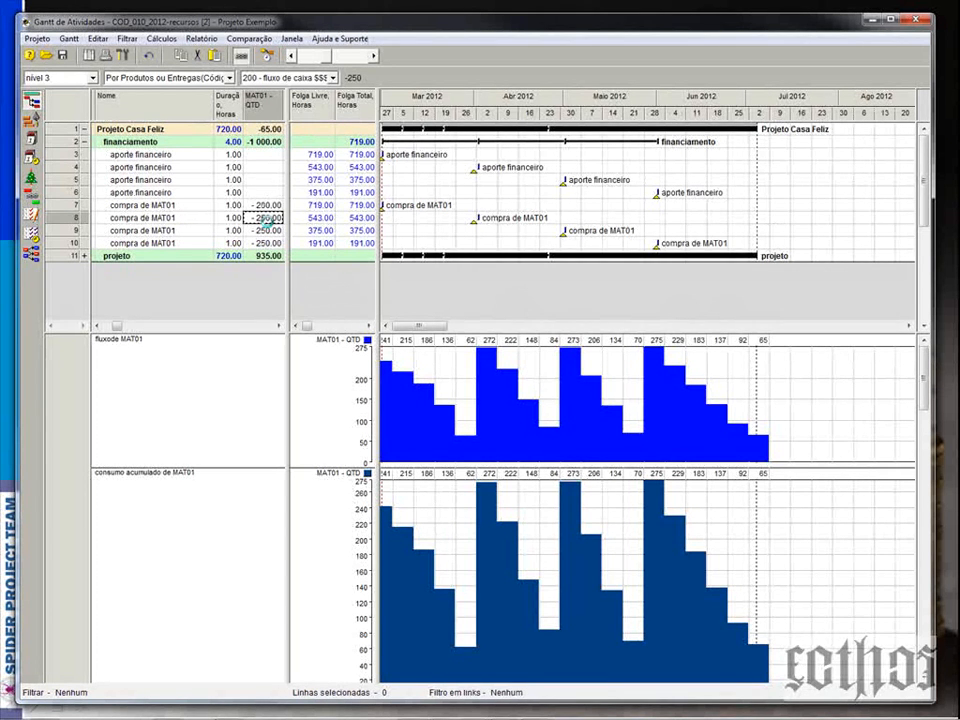
pyautogui.write('-200')
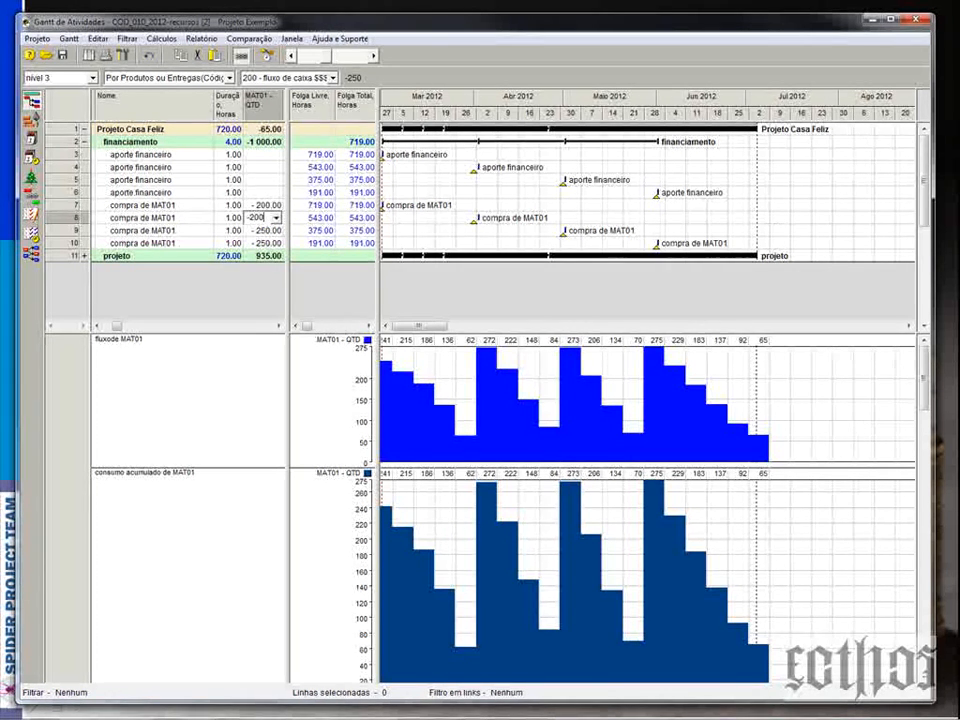
pyautogui.click(269, 232)
pyautogui.write('-')
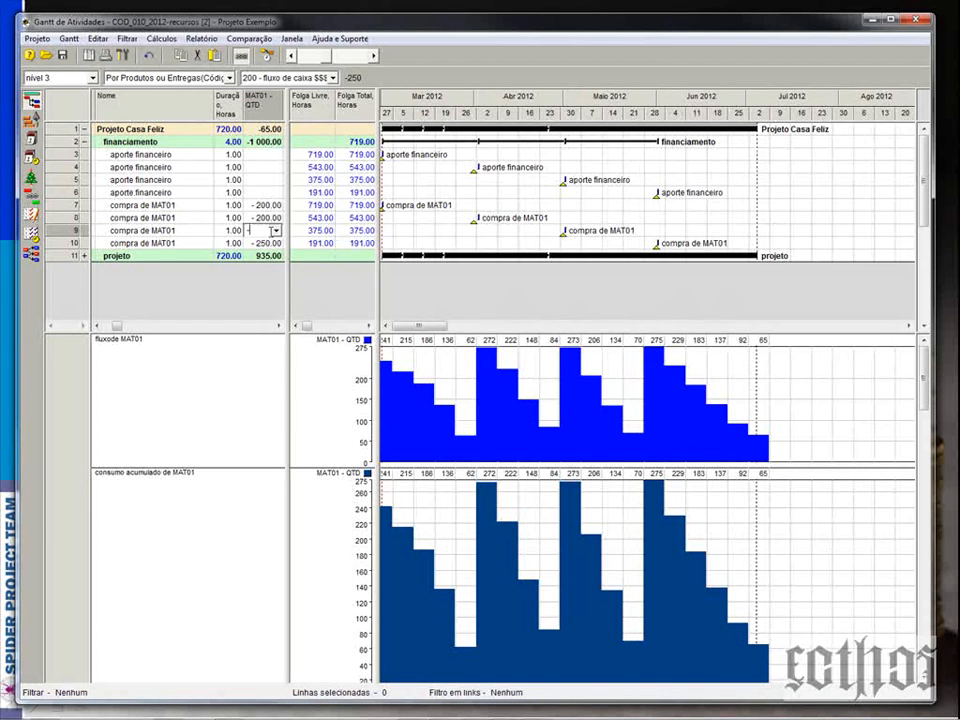
pyautogui.write('4')
pyautogui.write('3')
pyautogui.write('00')
pyautogui.click(262, 243)
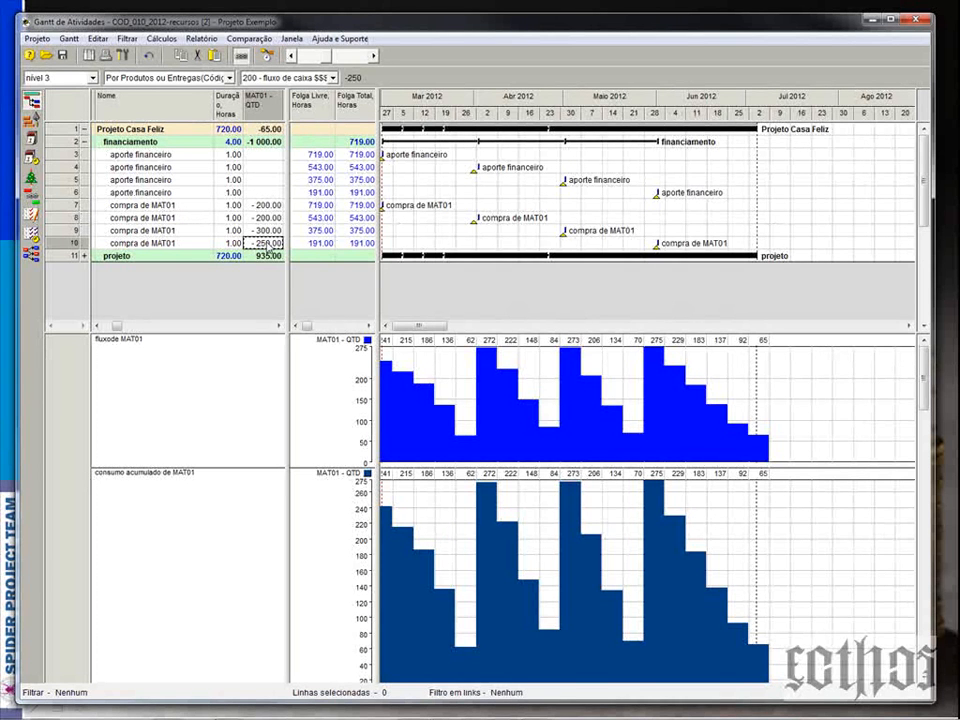
pyautogui.write('-300')
# Step: Recalculate the project schedule with the new purchase quantities and enlarge the diagram area below the Gantt table
pyautogui.click(262, 217)
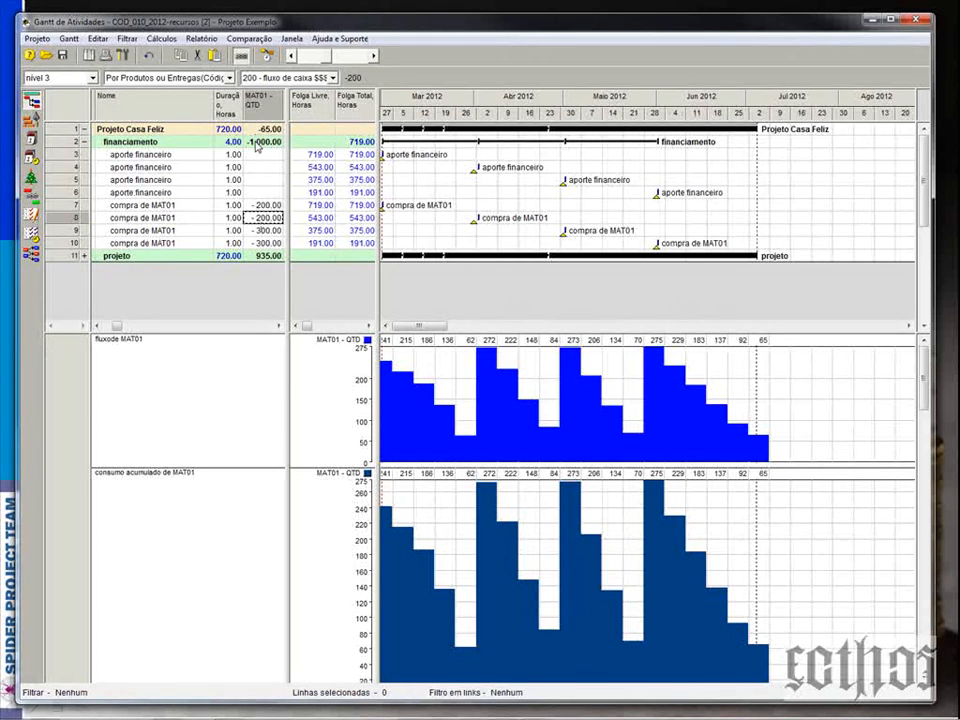
pyautogui.click(267, 57)
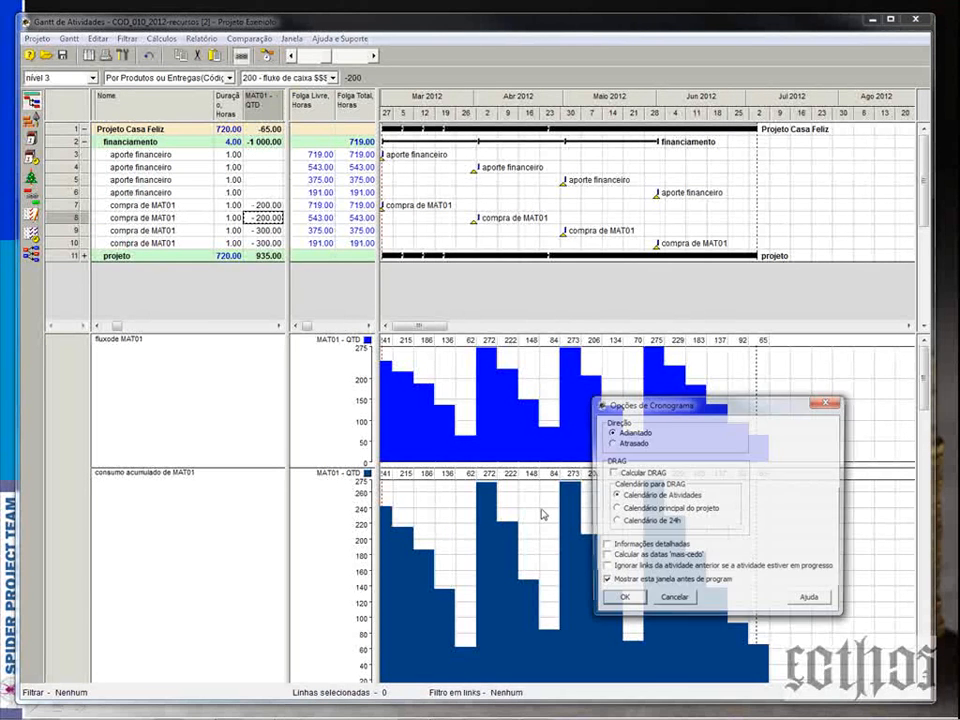
pyautogui.click(622, 600)
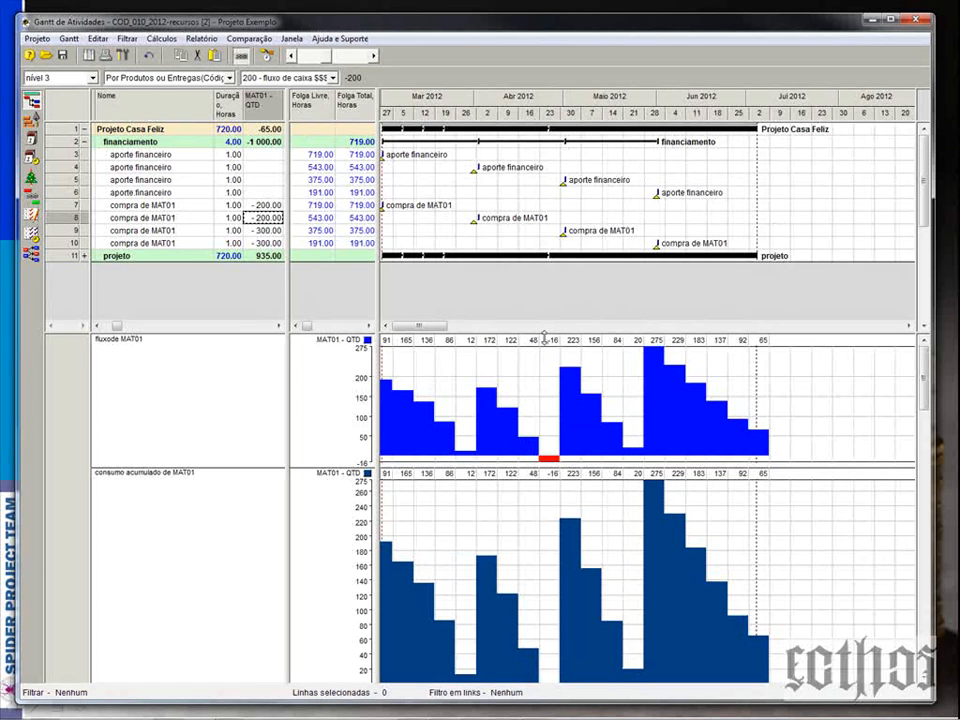
pyautogui.moveTo(544, 337); pyautogui.dragTo(545, 319)
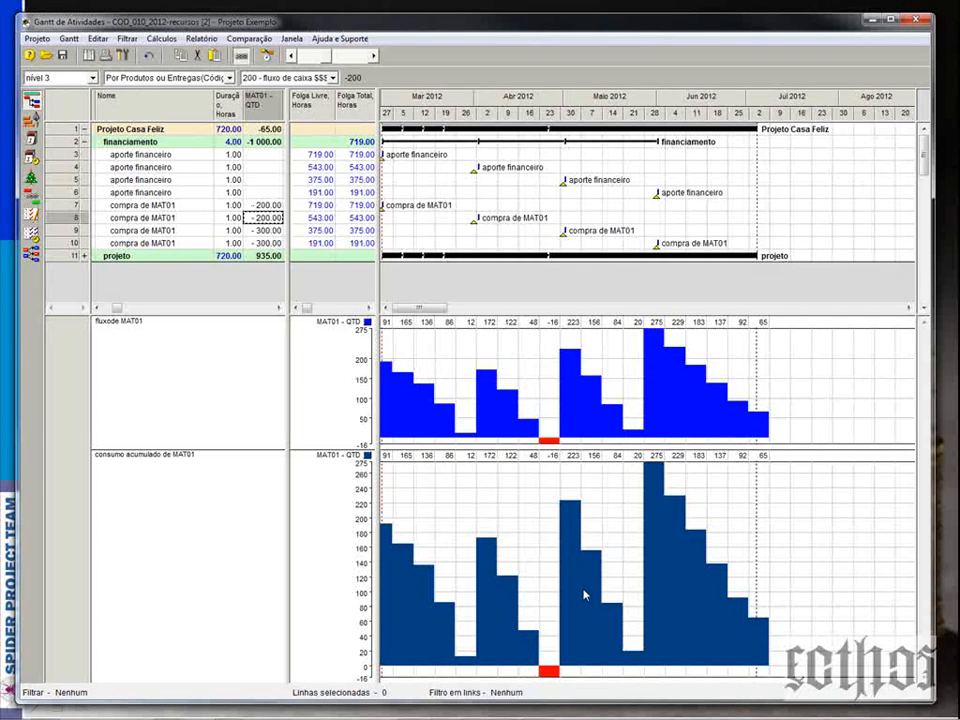
# Step: Delete the "consumo acumulado de MAT01" diagram and set the height of the "fluxode MAT01" diagram to 350
pyautogui.rightClick(582, 590)
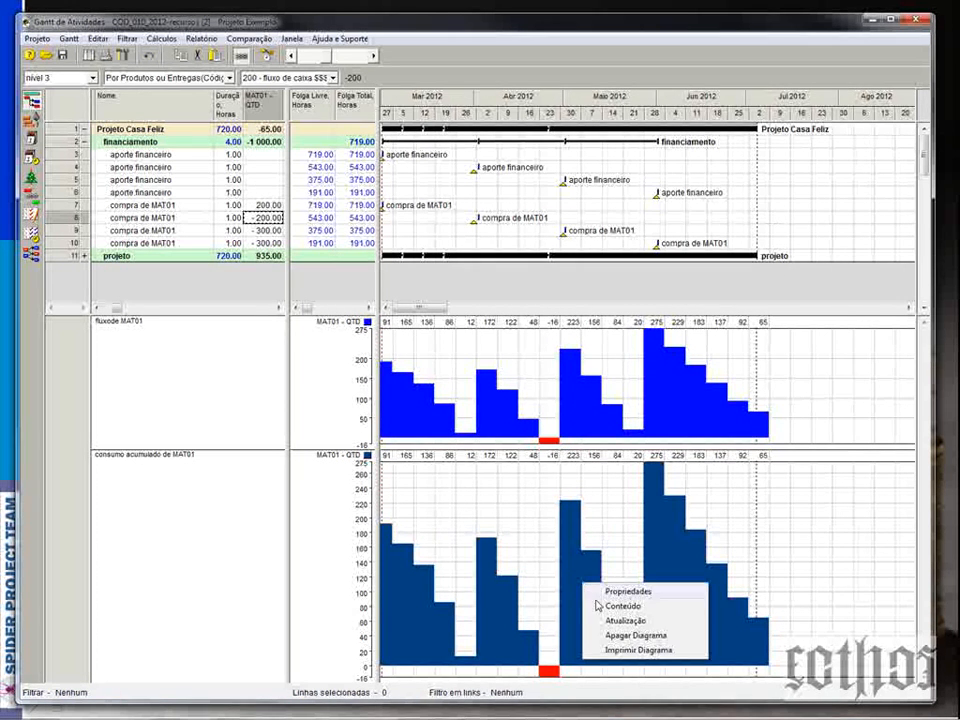
pyautogui.click(631, 638)
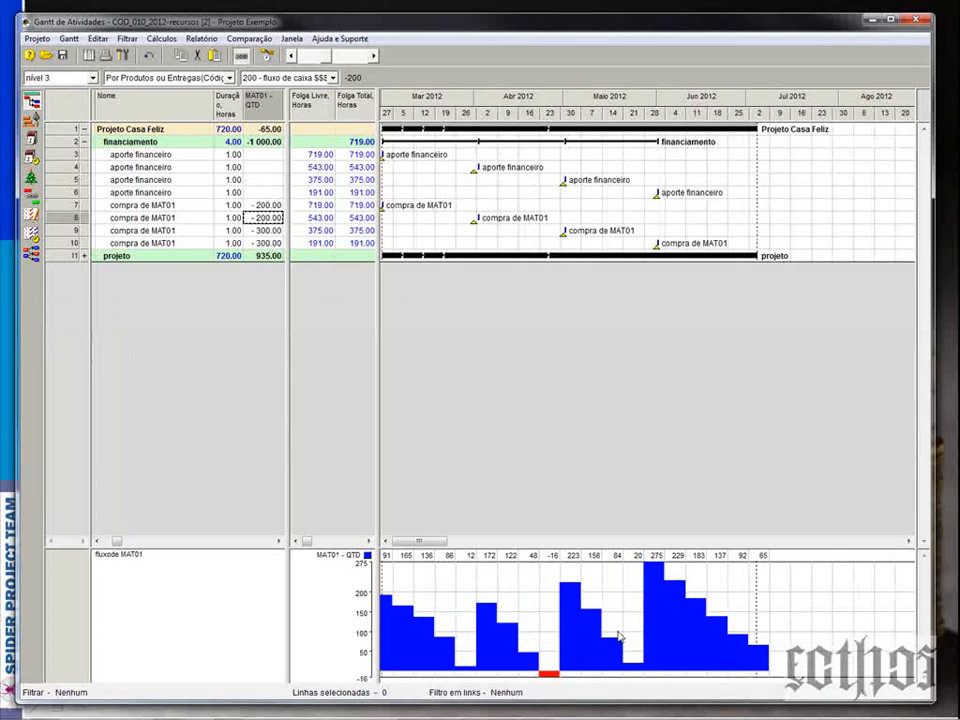
pyautogui.rightClick(540, 570)
pyautogui.click(541, 571)
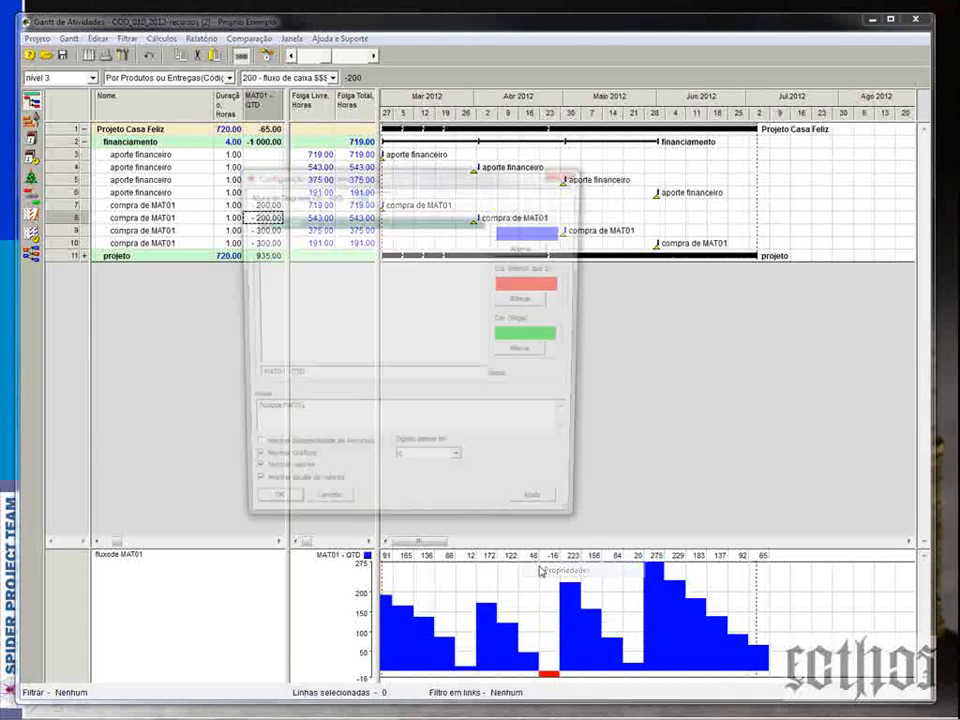
pyautogui.write('350')
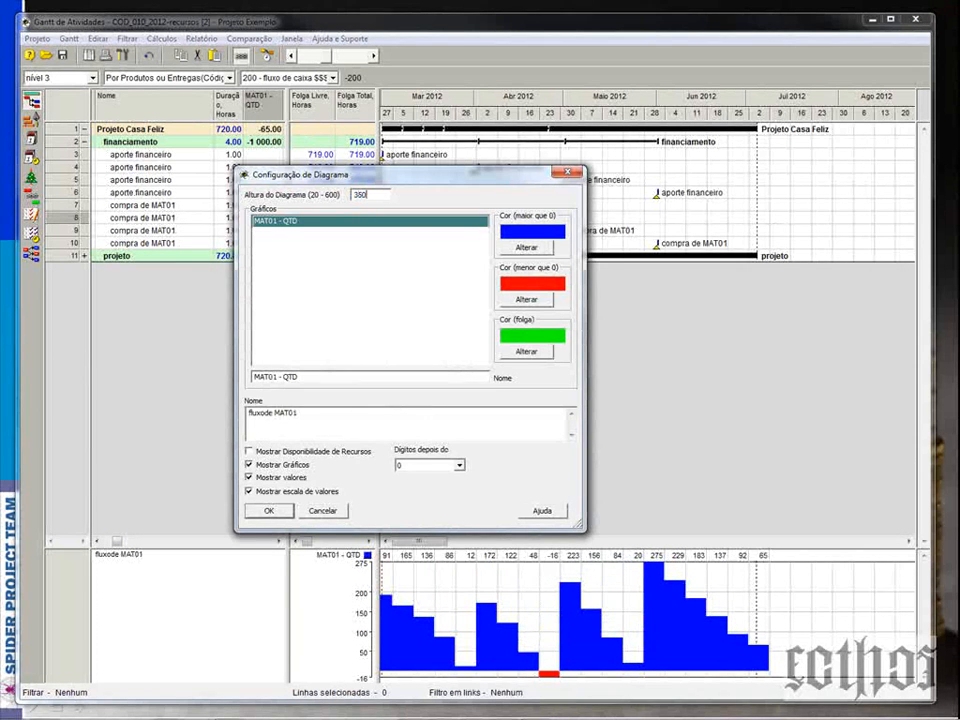
pyautogui.press('Return')
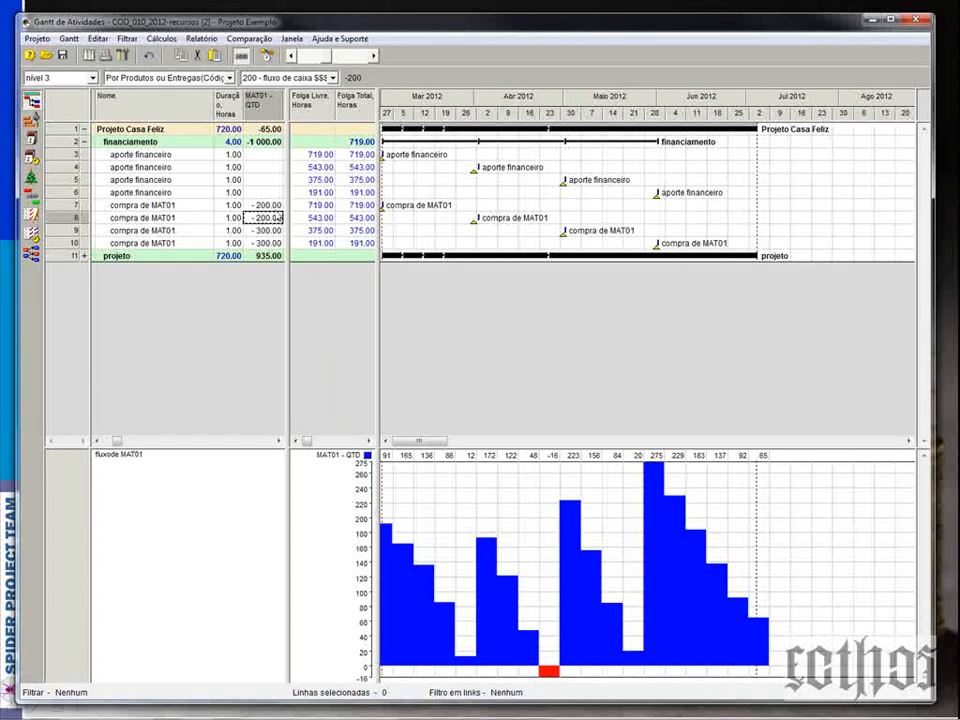
# Step: Review the MAT01 - QTD of the four "compra de MAT01" activities against the "fluxode MAT01" diagram
pyautogui.click(275, 206)
pyautogui.click(274, 218)
pyautogui.click(274, 231)
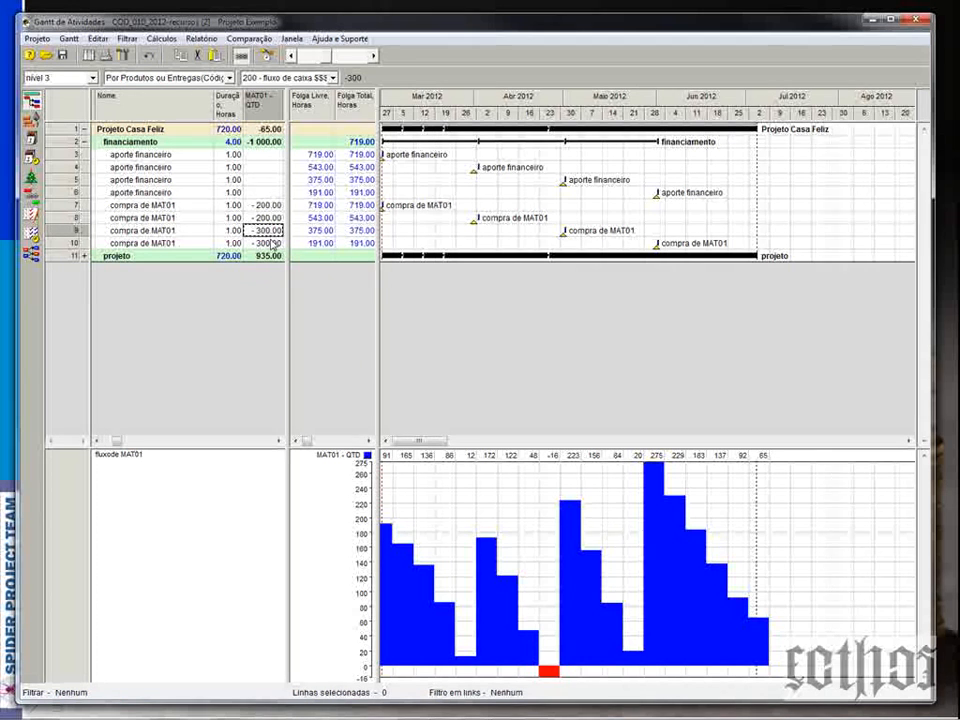
pyautogui.click(274, 244)
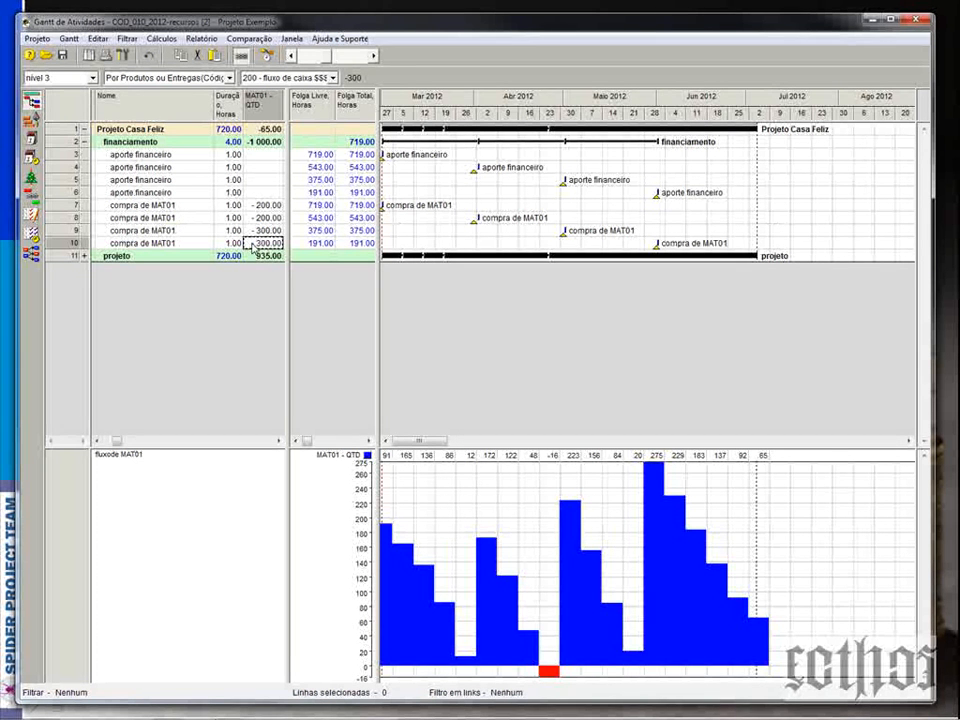
pyautogui.click(140, 206)
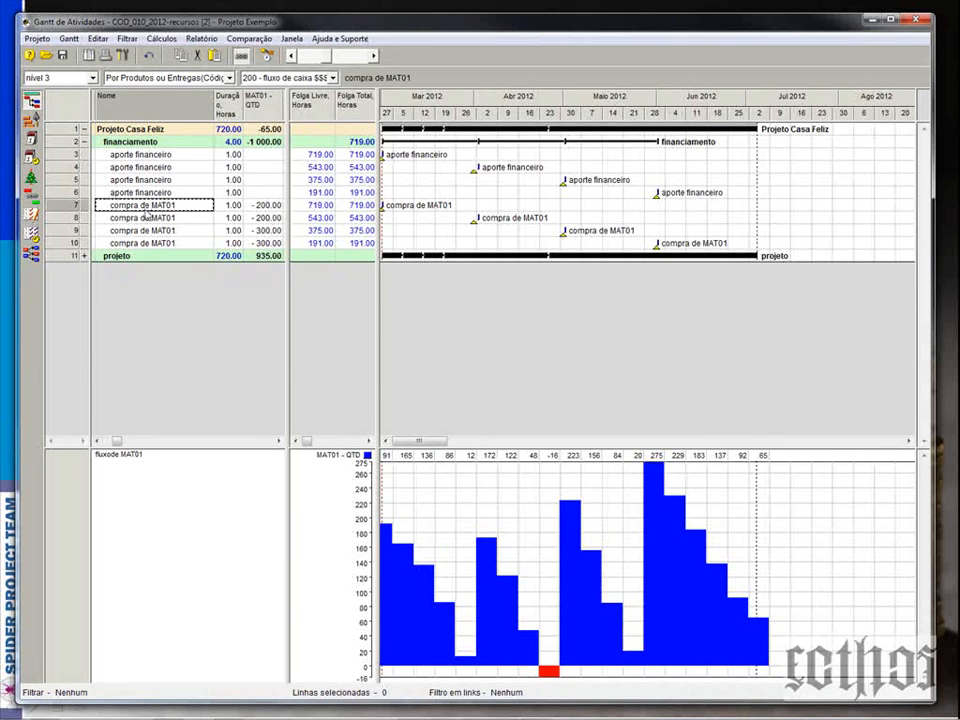
pyautogui.click(147, 218)
pyautogui.click(154, 244)
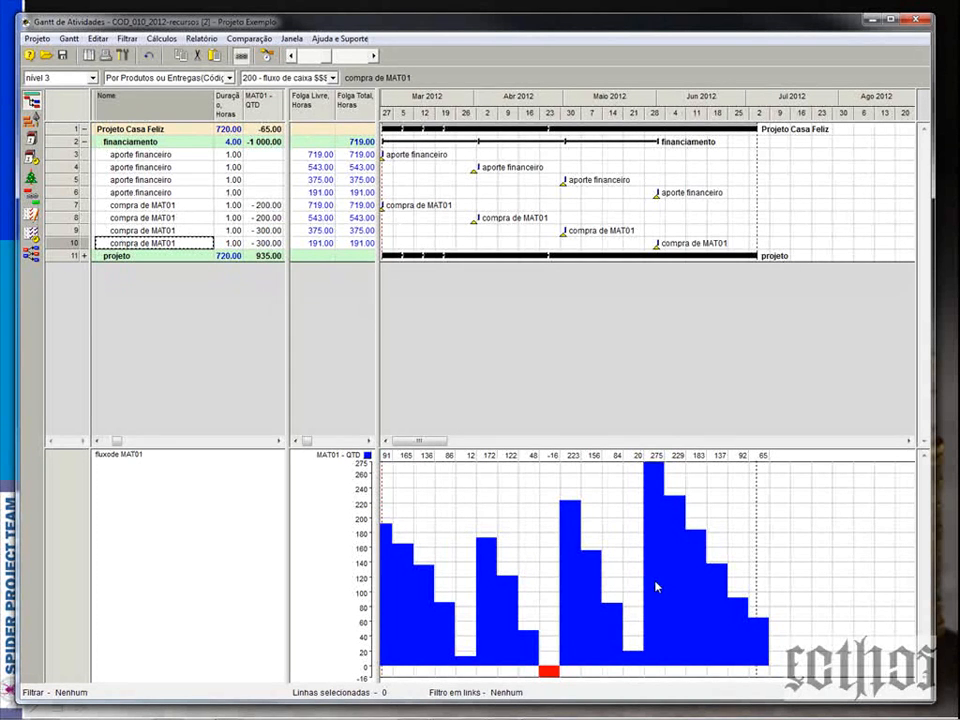
# Step: Reload the "200 - fluxo de caixa $$$" Gantt configuration
pyautogui.click(69, 38)
pyautogui.moveTo(130, 89)
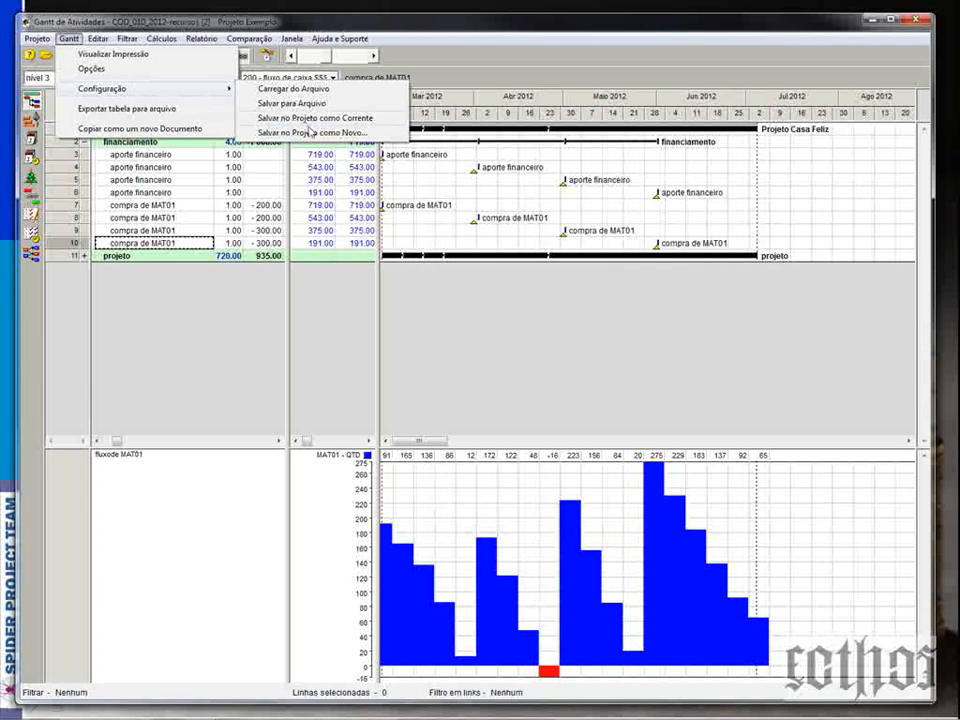
pyautogui.click(333, 78)
pyautogui.click(334, 79)
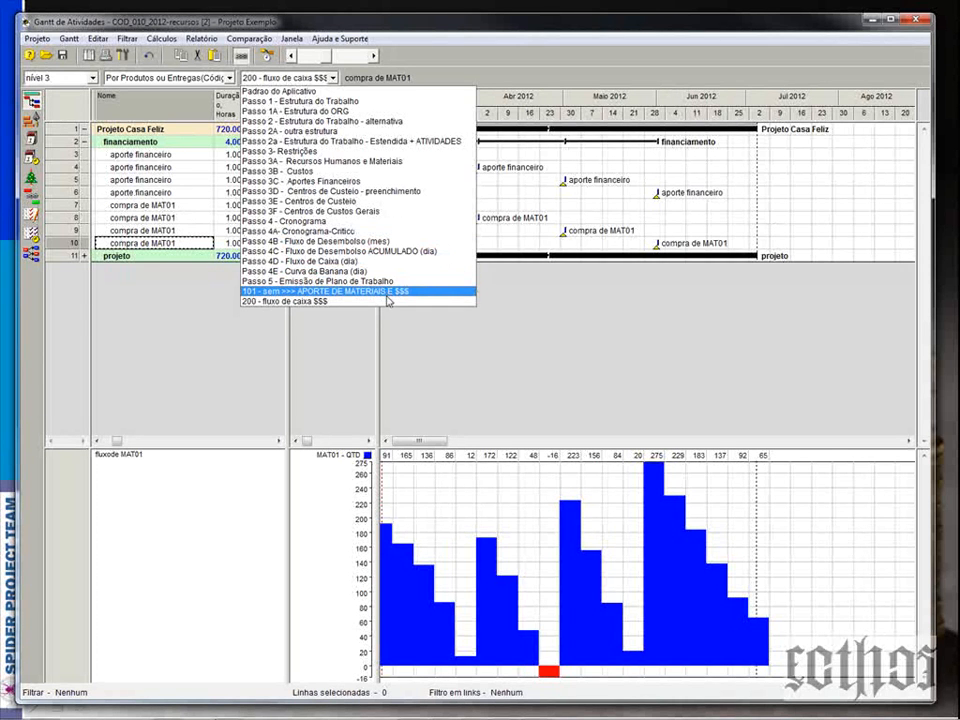
pyautogui.click(388, 302)
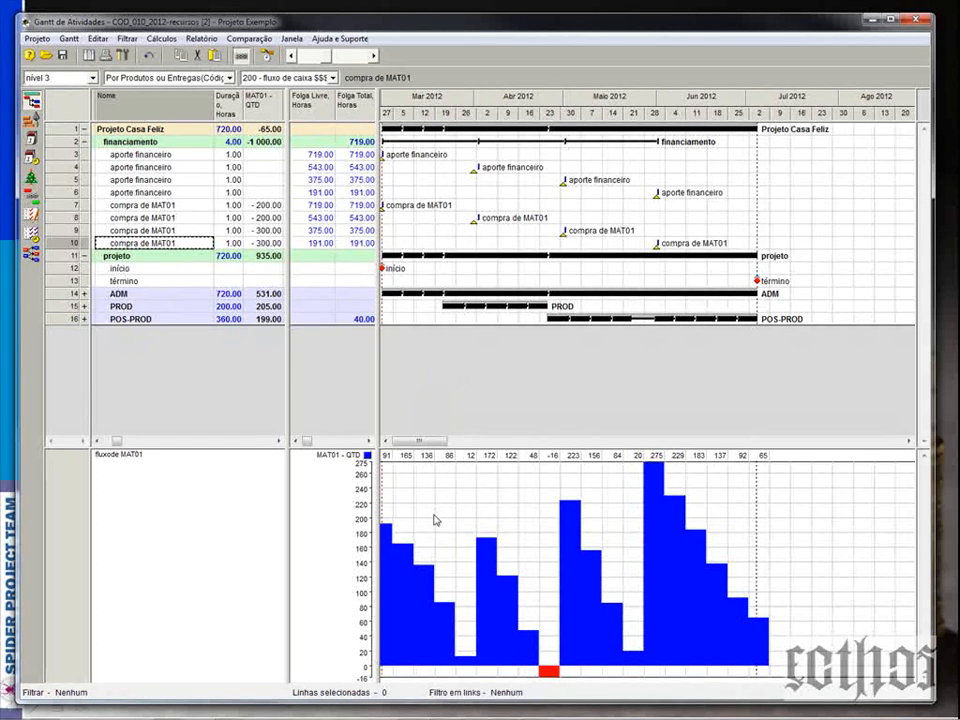
# Step: Save the current Gantt layout in the project as a new configuration named "fluxo de materiais"
pyautogui.click(68, 38)
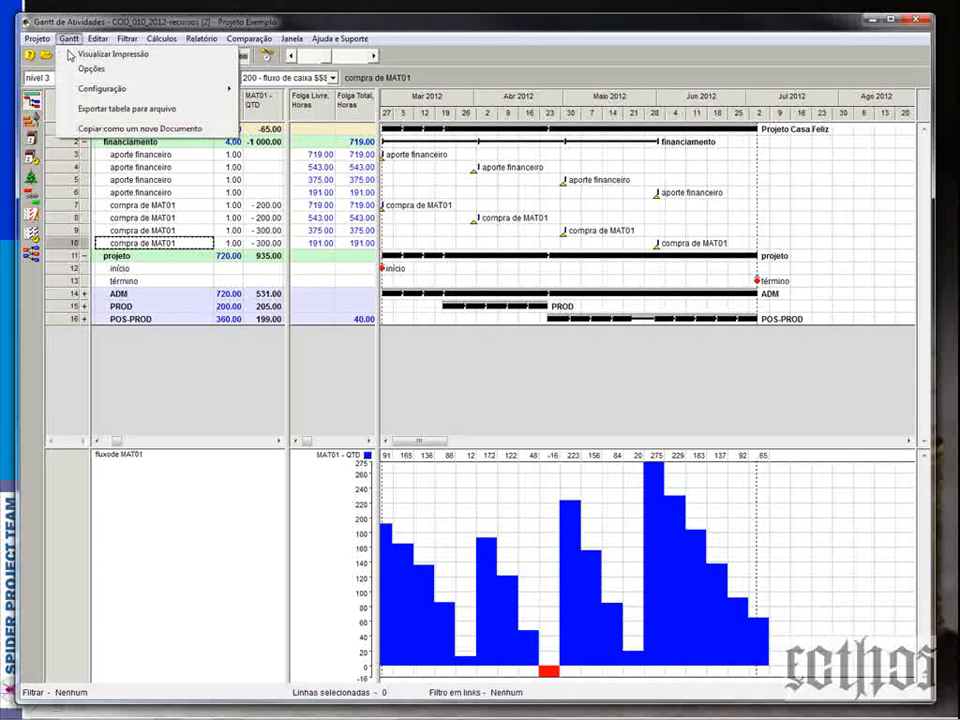
pyautogui.moveTo(200, 88)
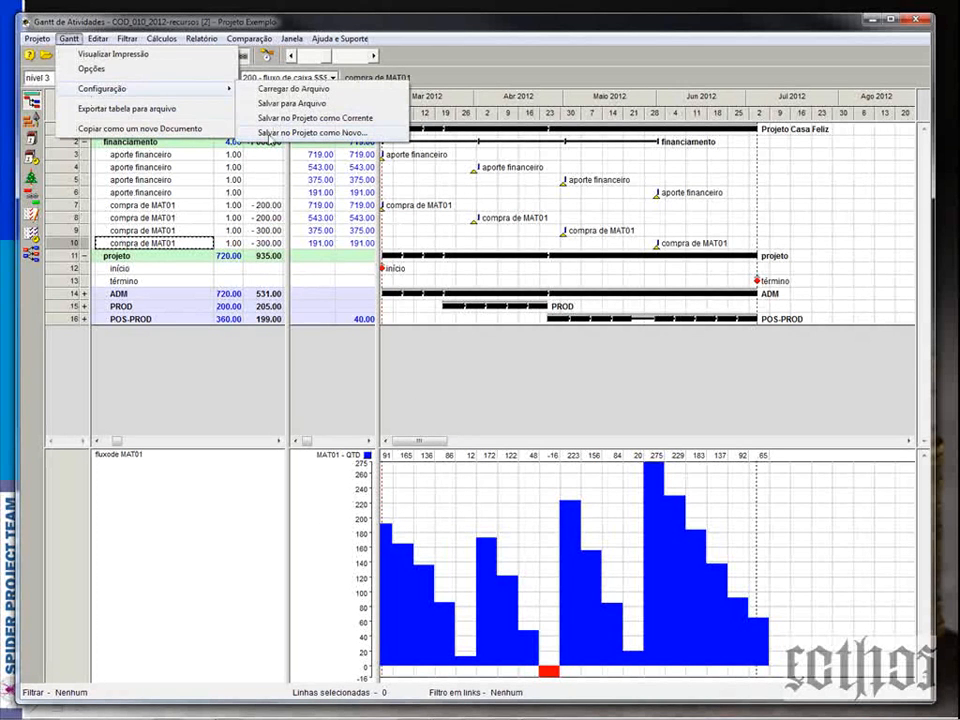
pyautogui.click(262, 133)
pyautogui.write('flu')
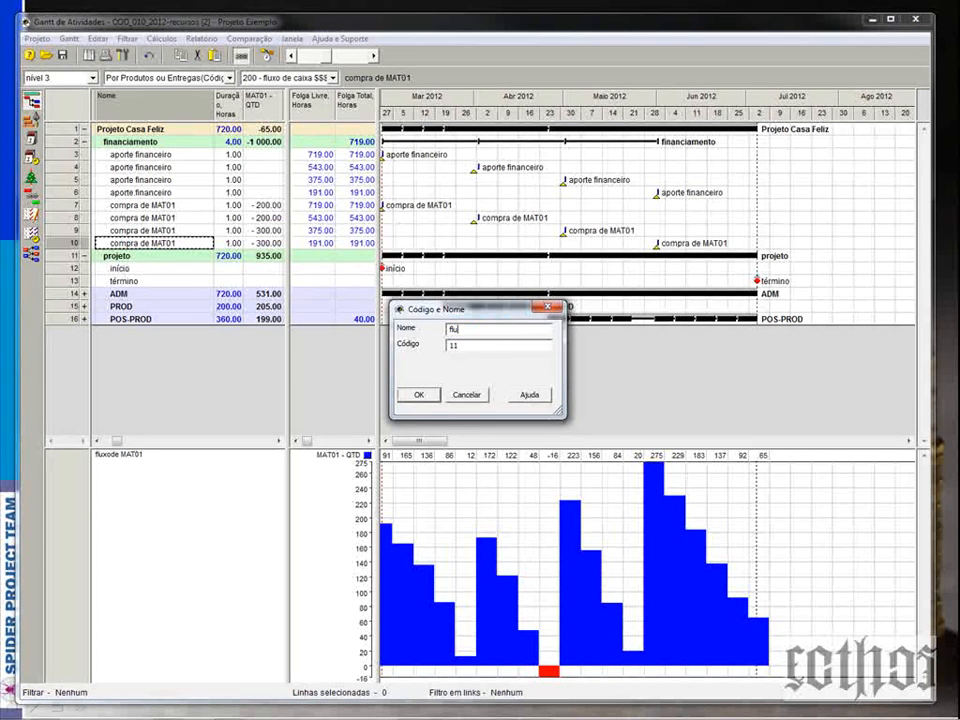
pyautogui.write('xo de materiais')
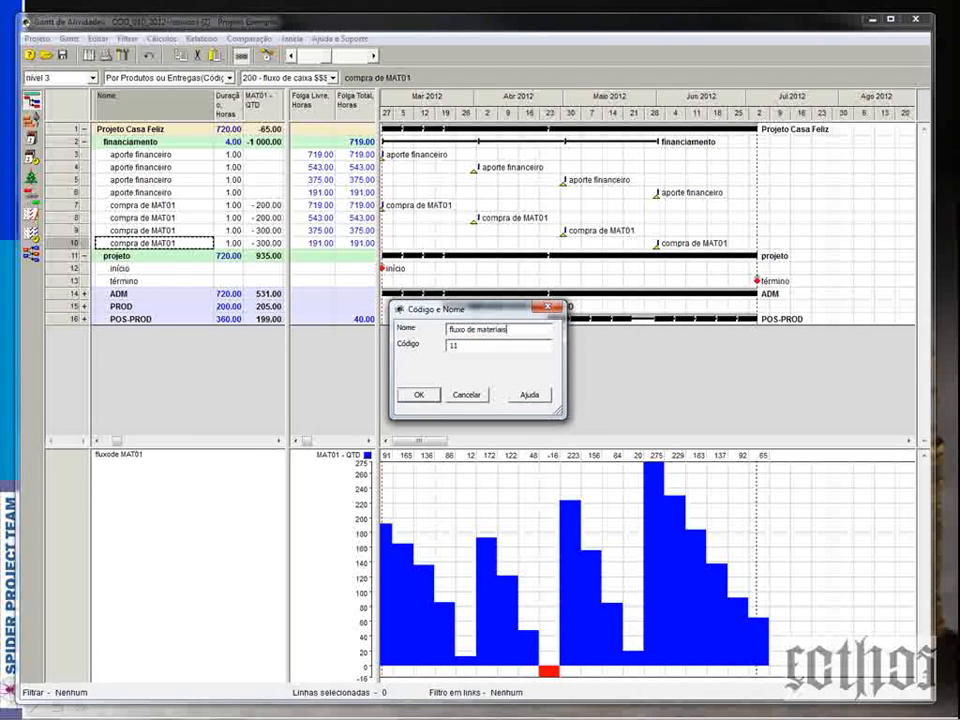
pyautogui.click(430, 396)
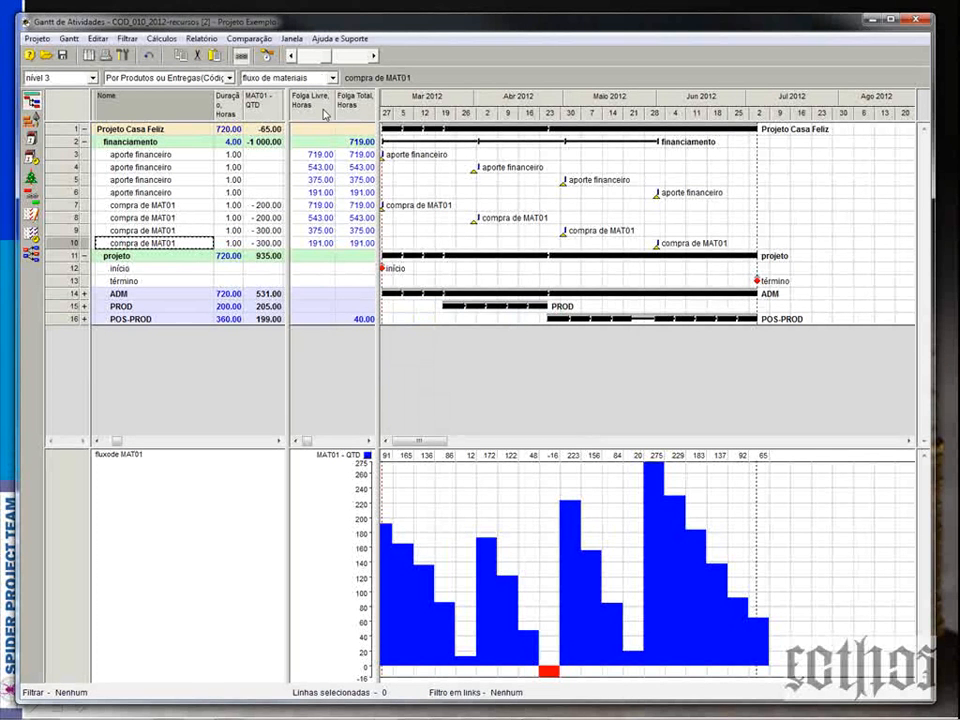
# Step: Load the "200 - fluxo de caixa $$$" configuration and replace the diagram's MAT01 - QTD parameter with the Custo cost component
pyautogui.click(331, 77)
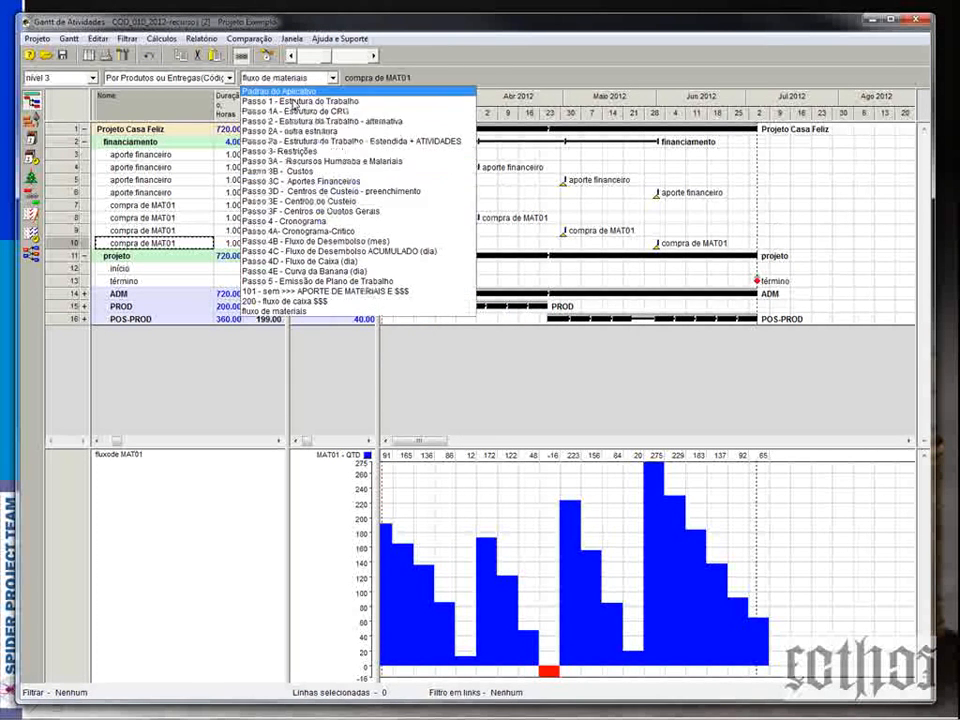
pyautogui.click(365, 305)
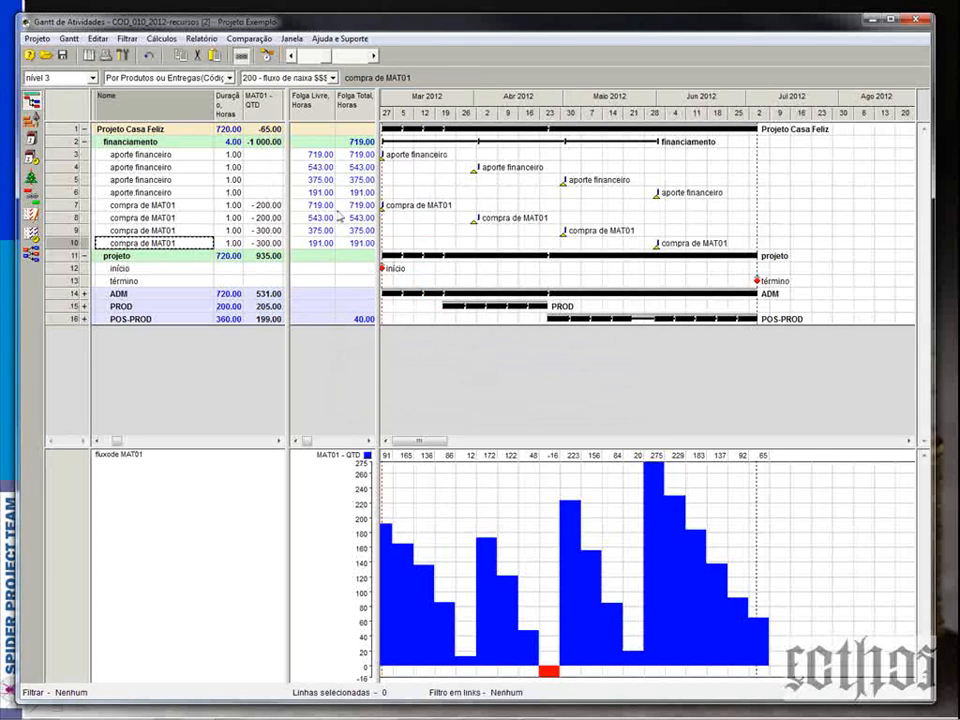
pyautogui.rightClick(513, 521)
pyautogui.click(552, 526)
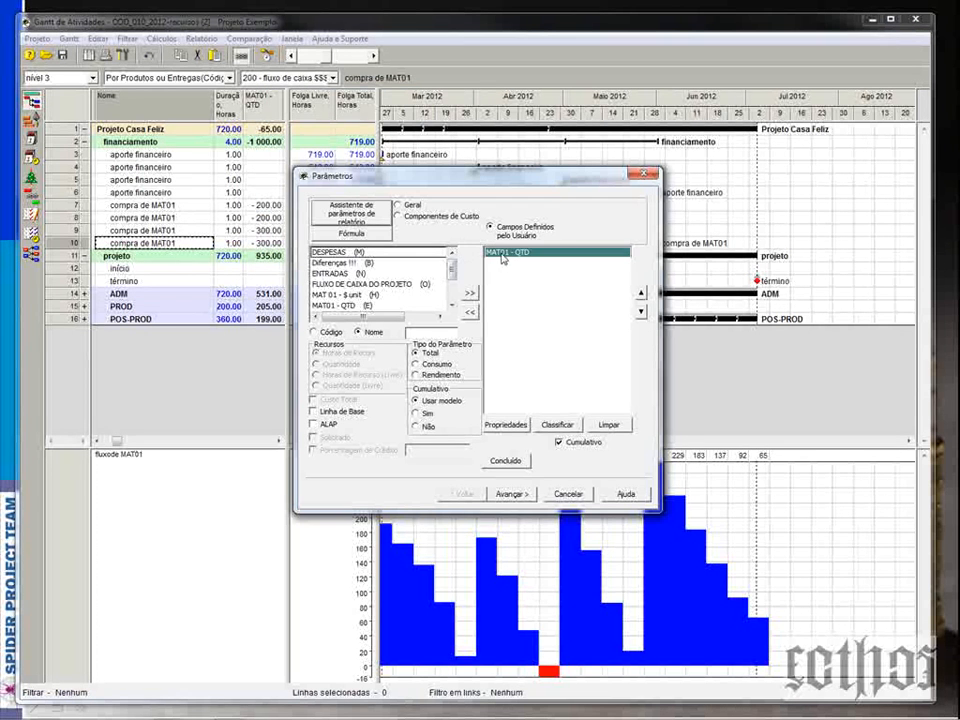
pyautogui.click(441, 218)
pyautogui.click(369, 253)
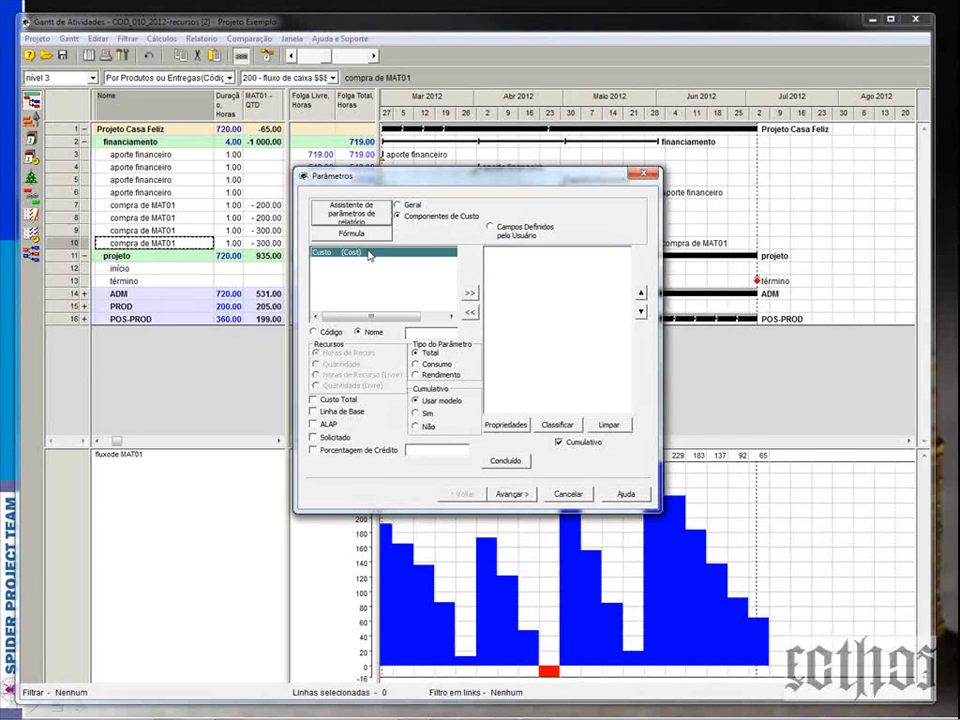
pyautogui.click(470, 296)
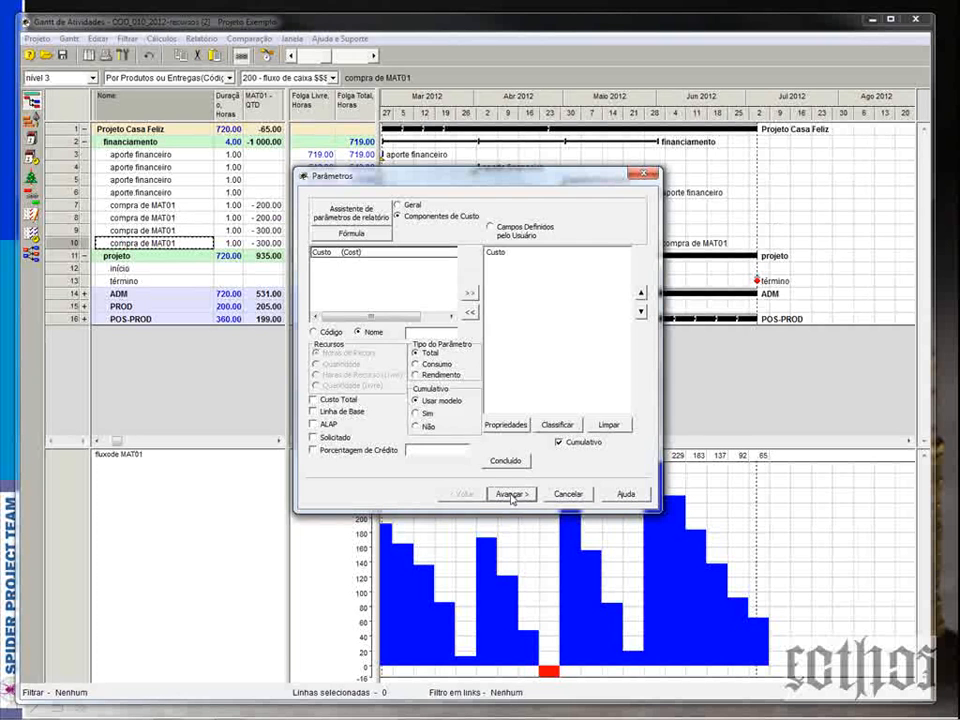
pyautogui.click(512, 494)
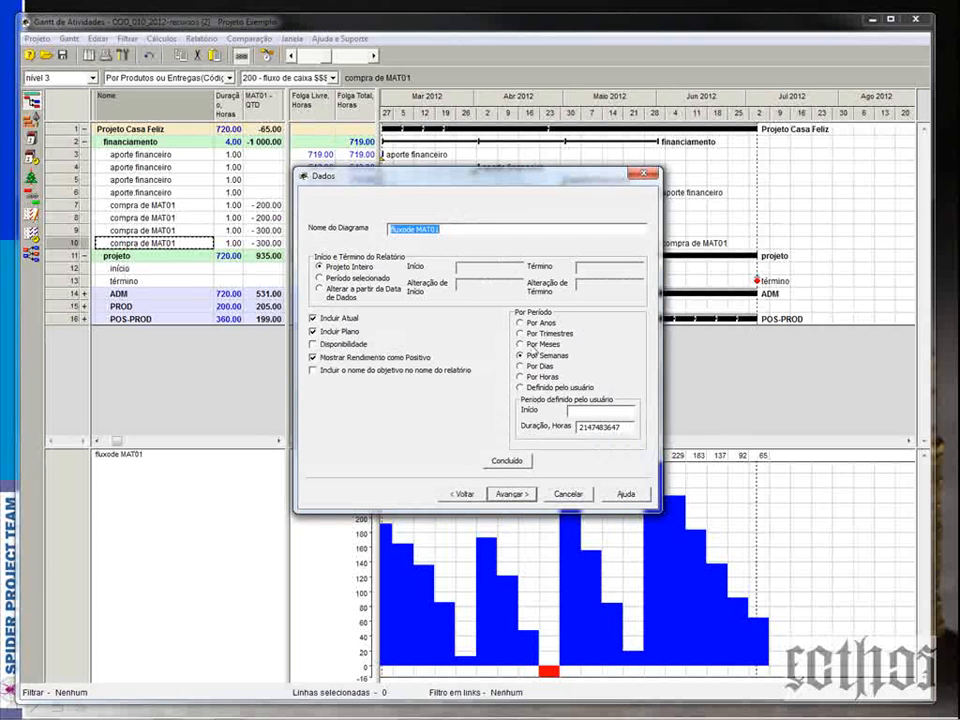
pyautogui.click(511, 494)
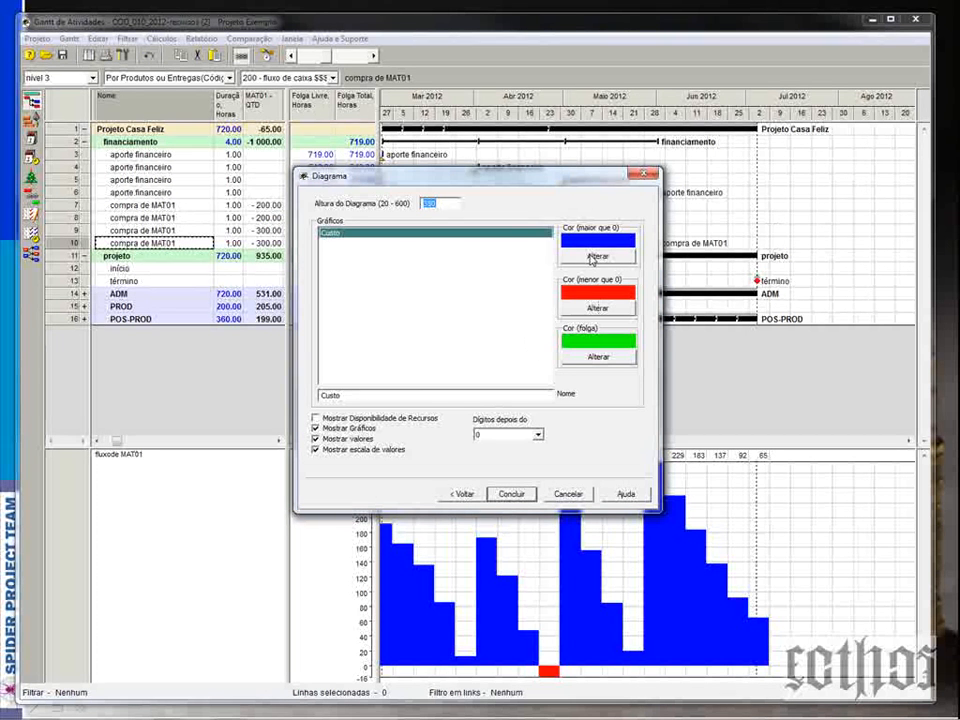
pyautogui.click(514, 495)
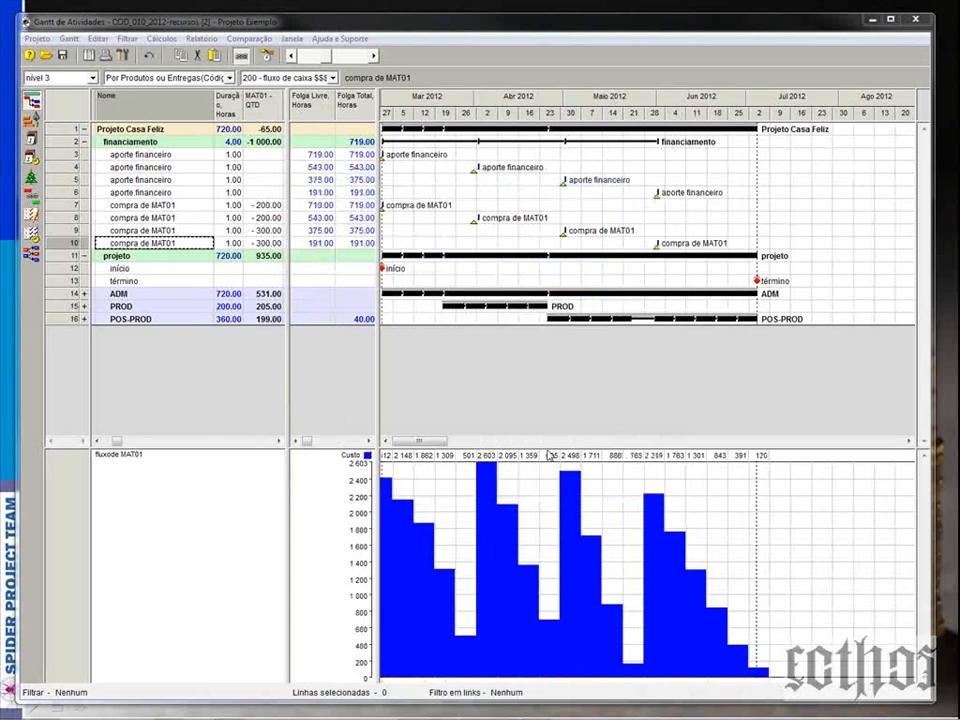
# Step: Save the cost diagram layout in the project as the current configuration
pyautogui.click(72, 40)
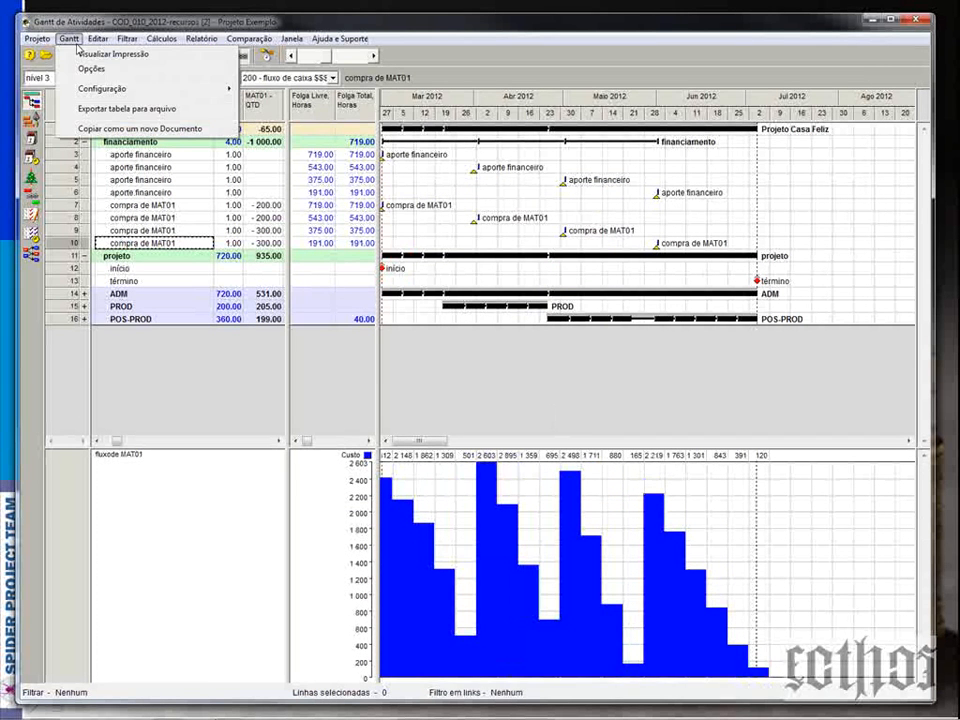
pyautogui.moveTo(205, 89)
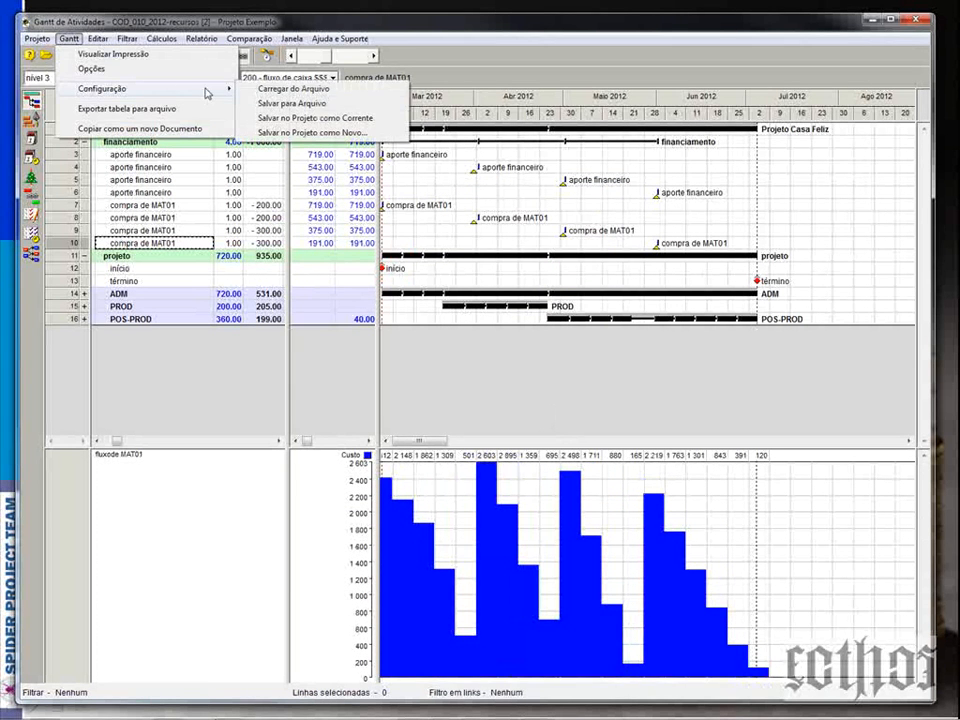
pyautogui.click(311, 118)
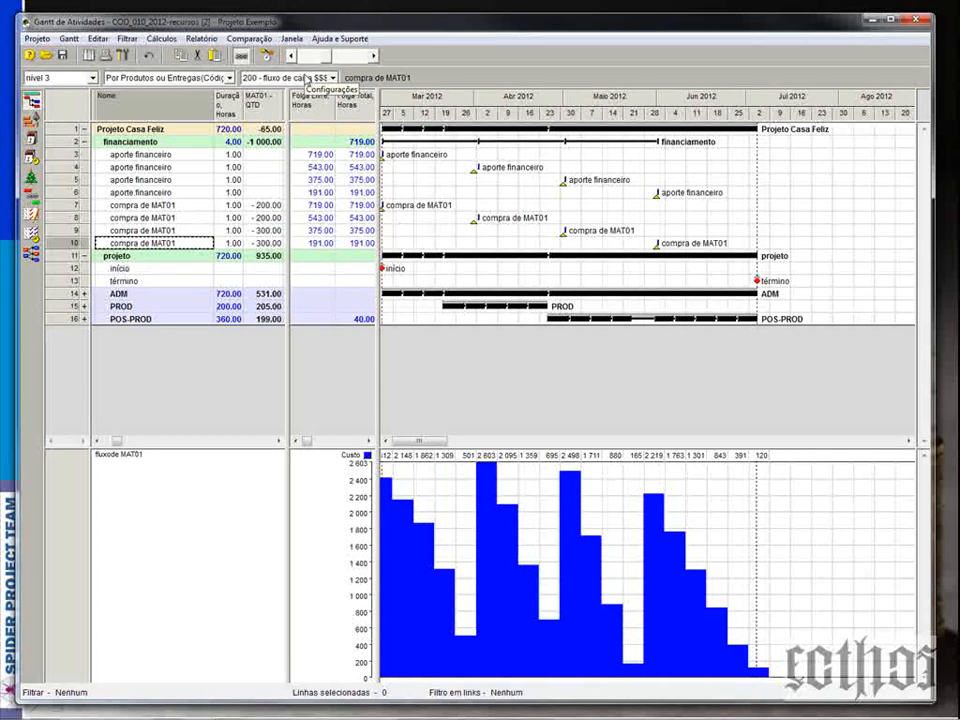
# Step: Load the "fluxo de materiais" configuration and review the MAT01 - QTD of the "compra de MAT01" activities
pyautogui.click(333, 77)
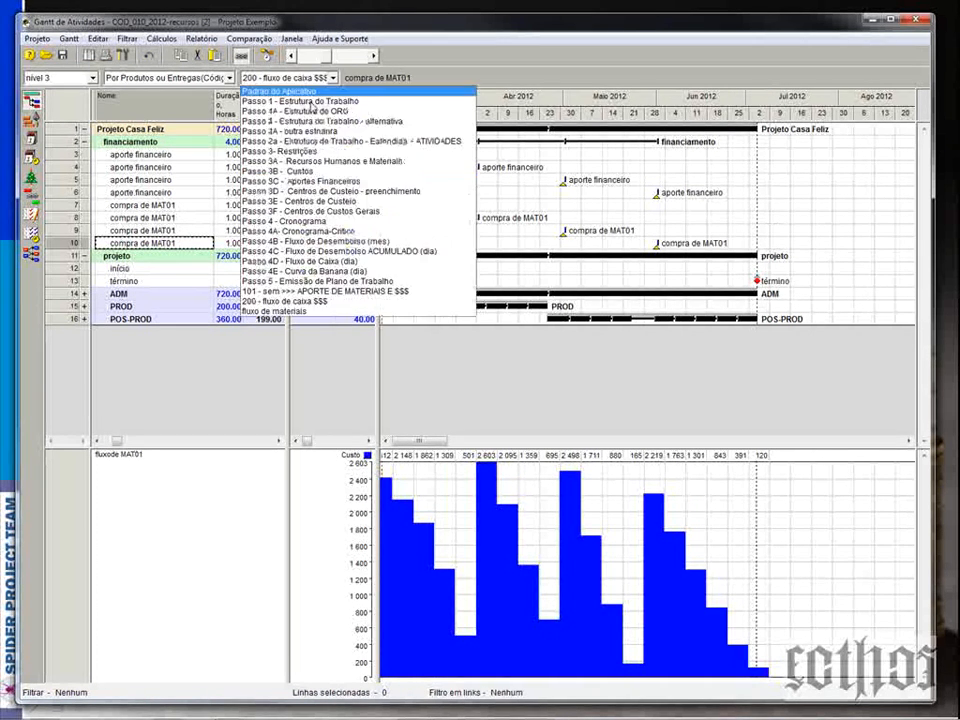
pyautogui.click(367, 311)
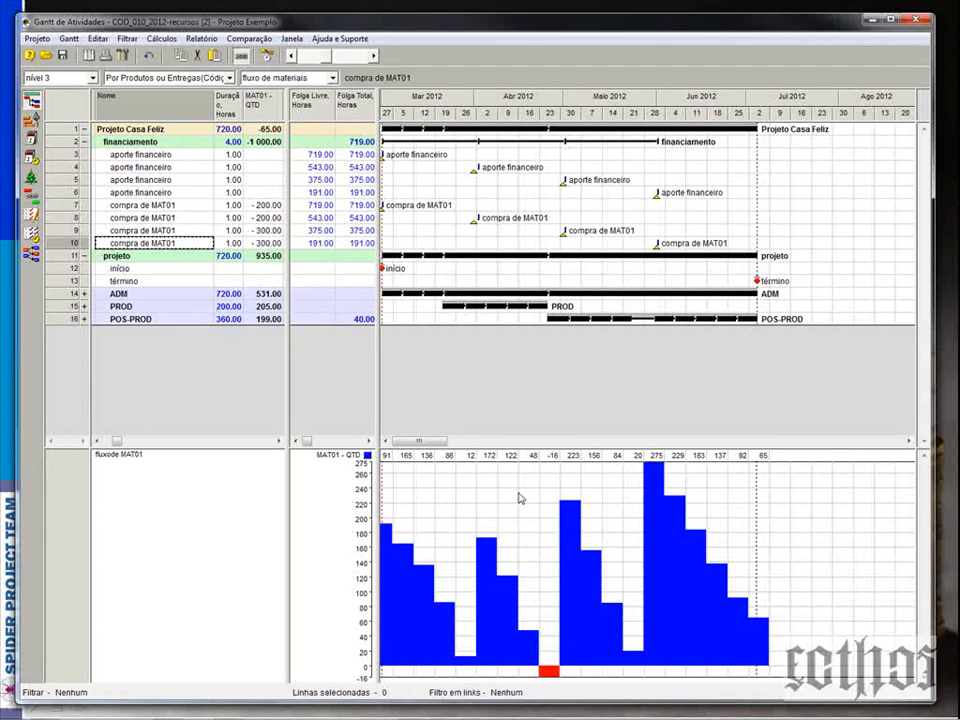
pyautogui.click(270, 207)
pyautogui.click(270, 219)
pyautogui.click(266, 242)
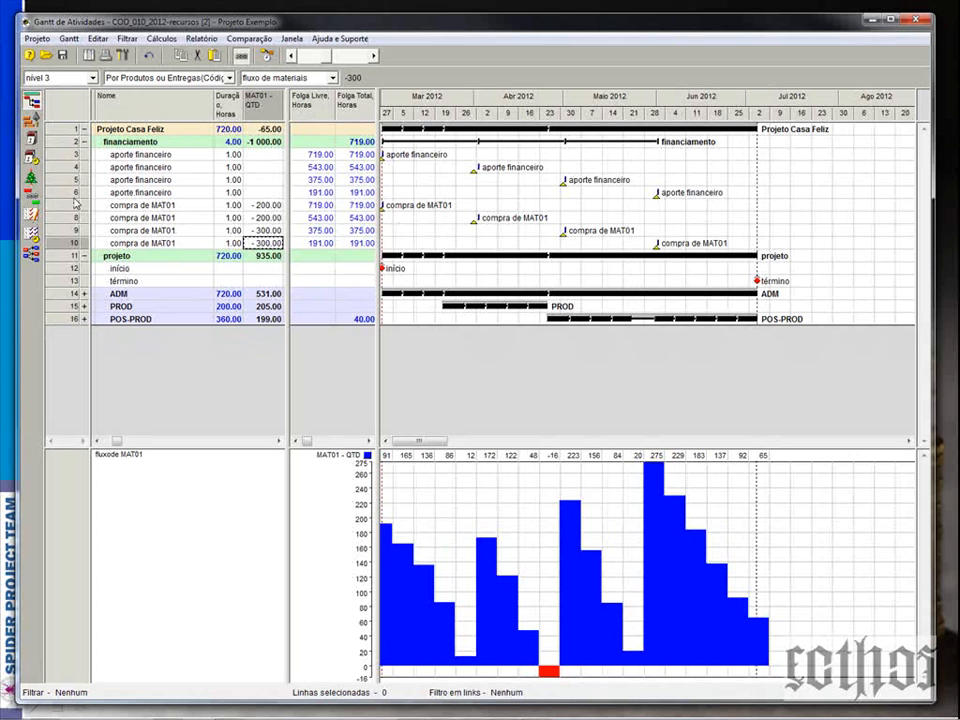
# Step: Duplicate the four "compra de MAT01" activities directly below the originals, adding the prefix "INV-" to the copied codes
pyautogui.moveTo(76, 203); pyautogui.dragTo(82, 243)
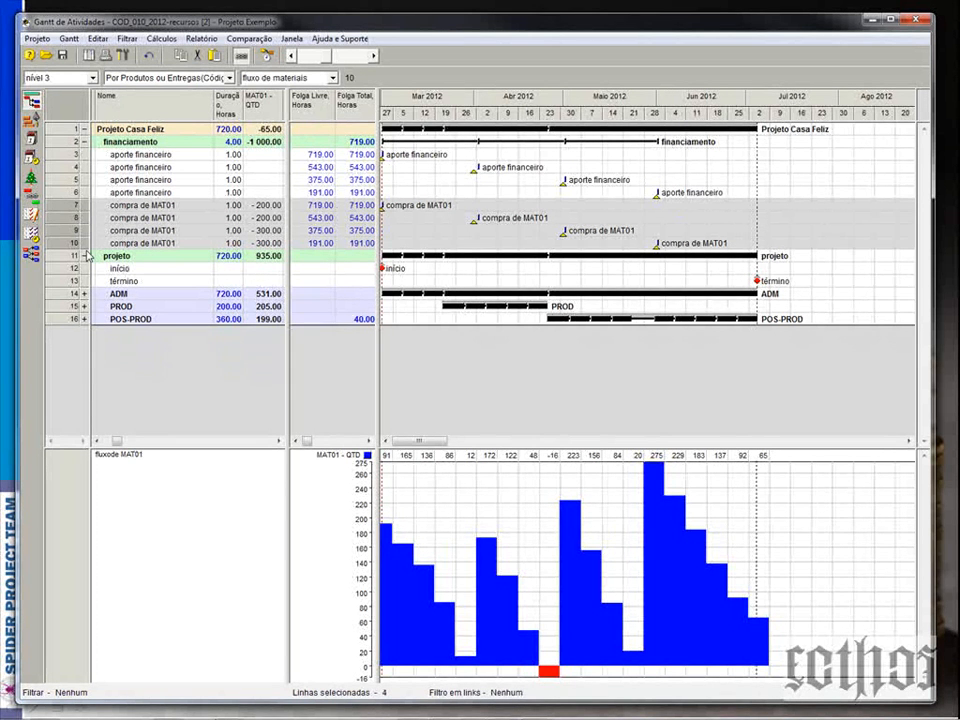
pyautogui.click(70, 247)
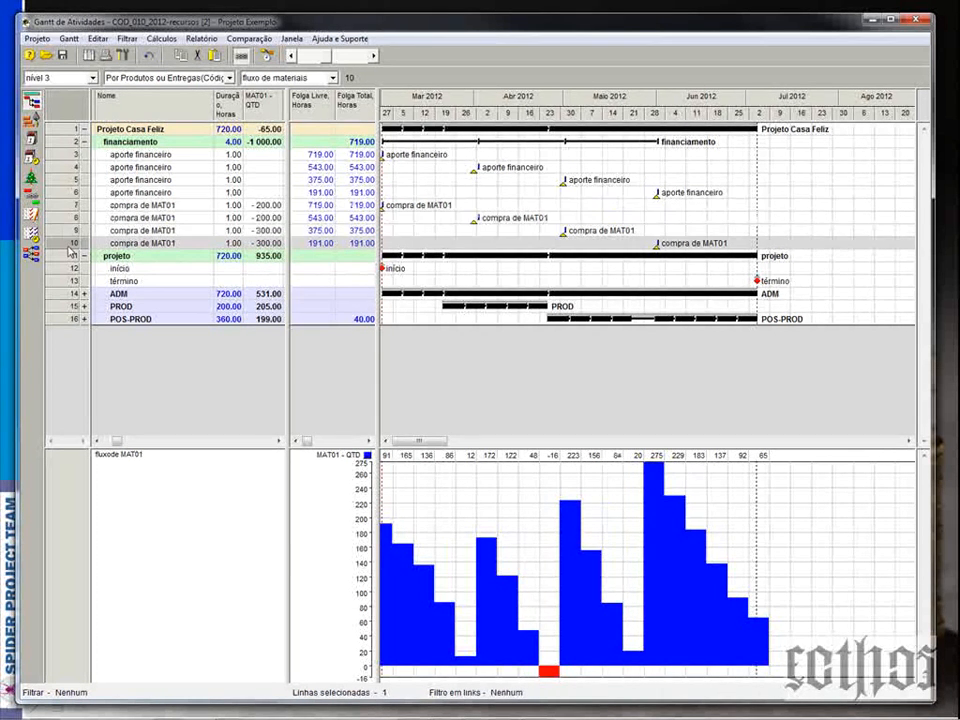
pyautogui.hotkey('ctrl', 'v')
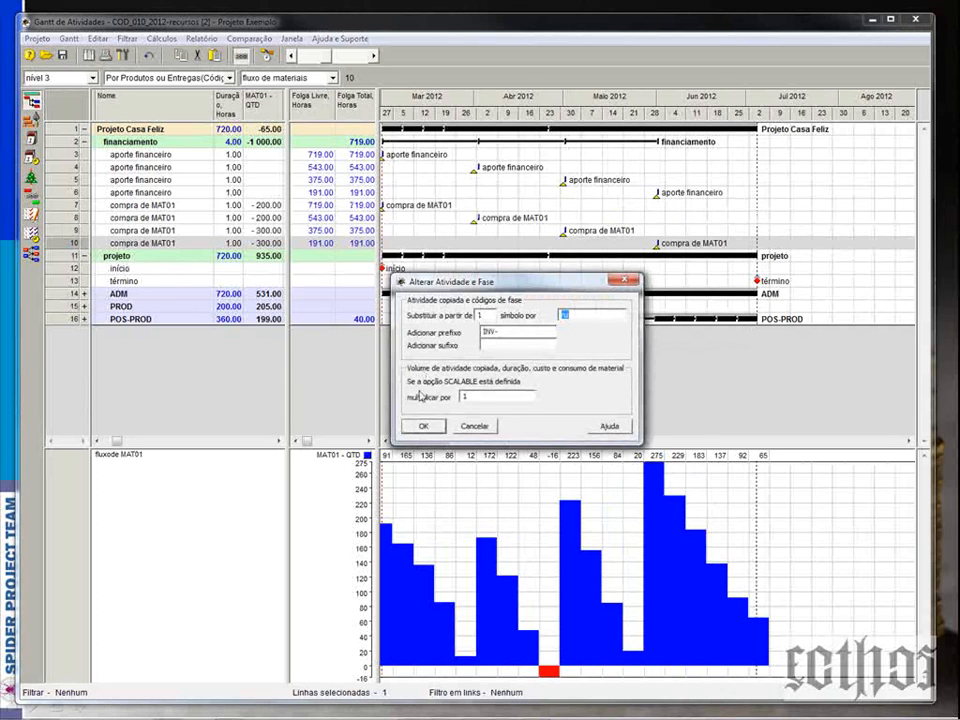
pyautogui.click(423, 426)
pyautogui.click(533, 417)
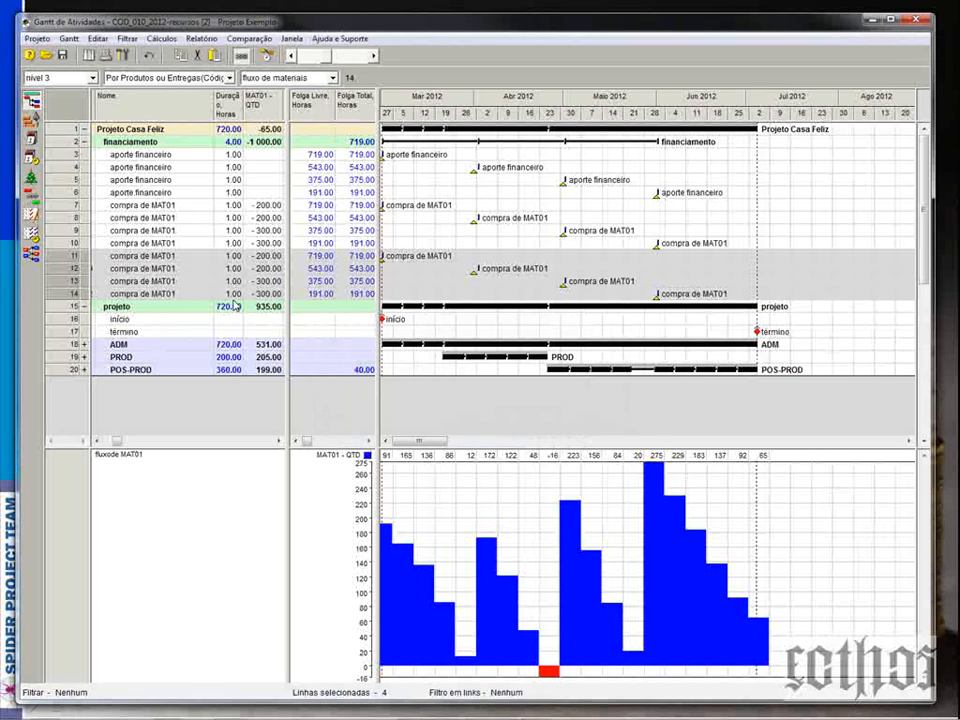
# Step: Rename each of the four copied purchase activities as "compra de MAT01-2"
pyautogui.click(191, 259)
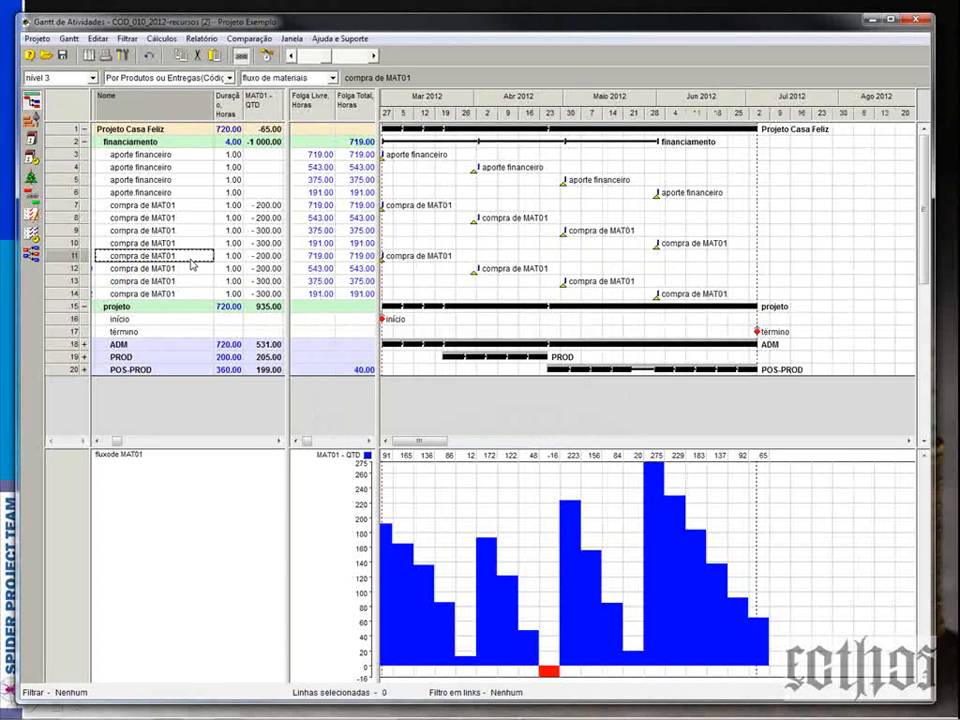
pyautogui.click(190, 258)
pyautogui.write('-2')
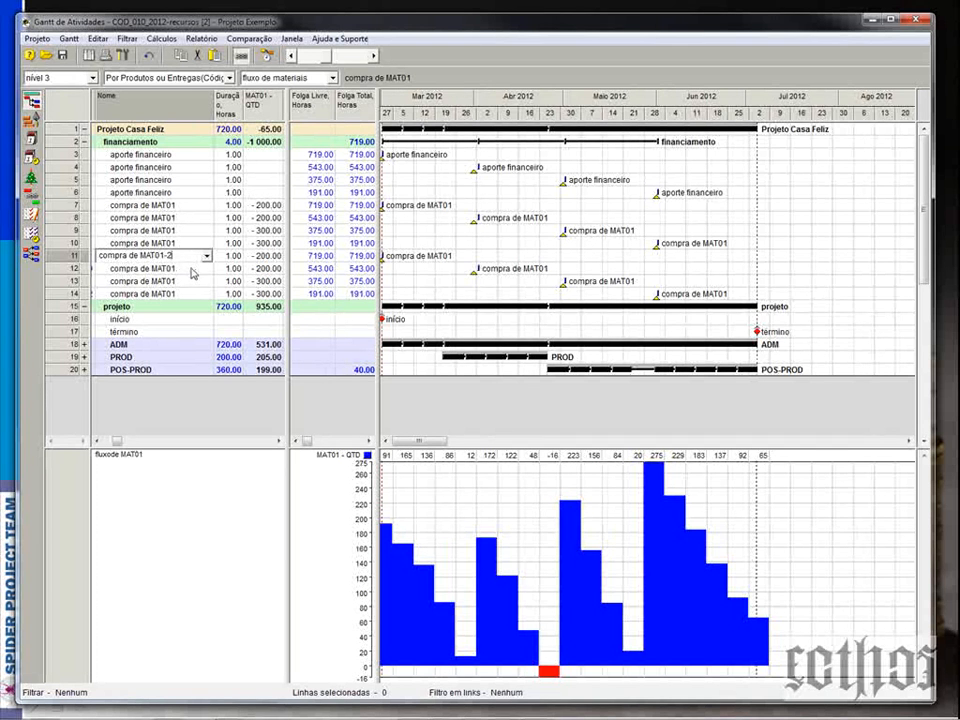
pyautogui.press('Return')
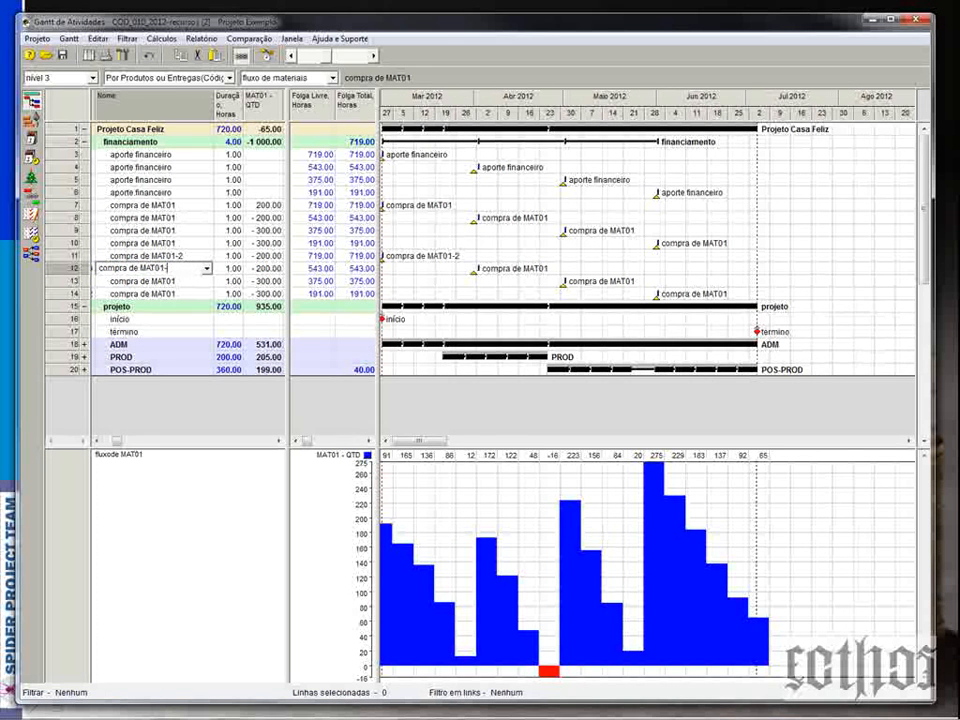
pyautogui.write('-2')
pyautogui.press('Return')
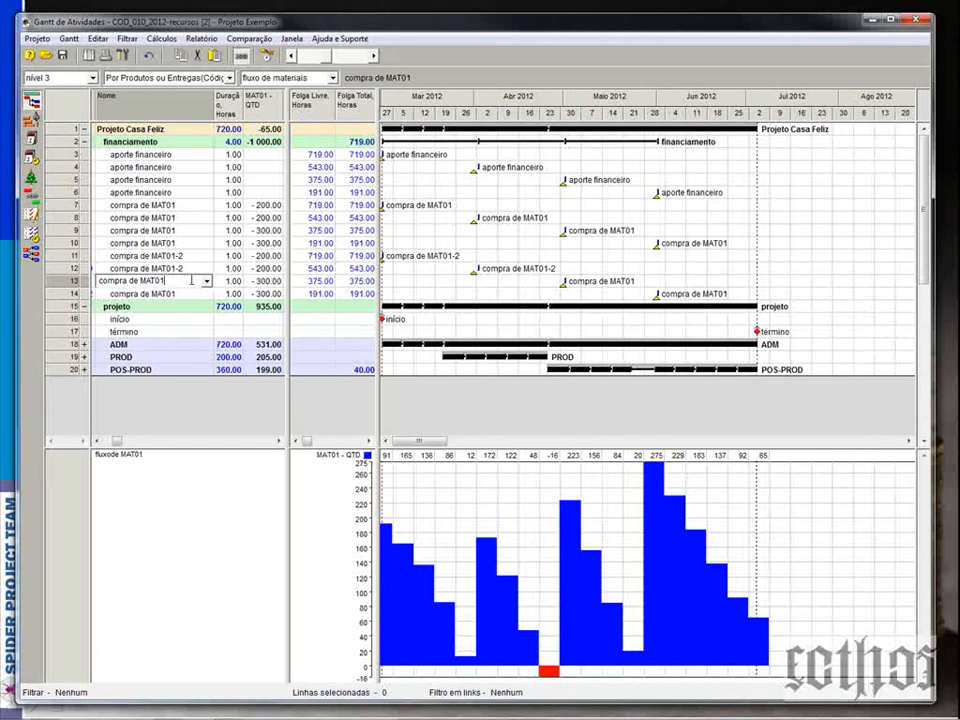
pyautogui.write('2')
pyautogui.click(193, 293)
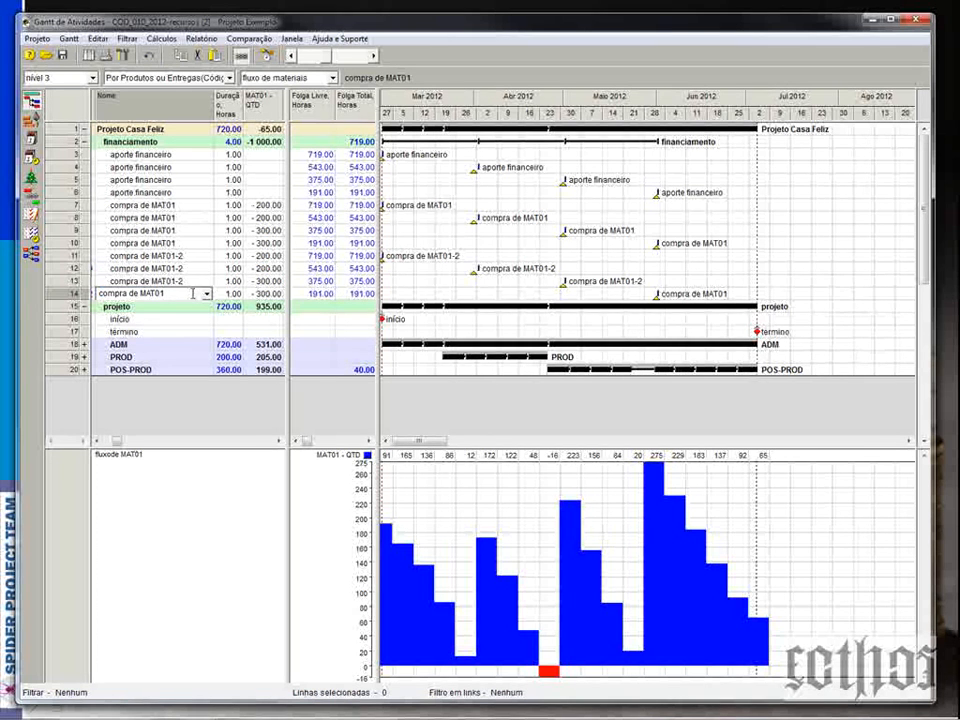
pyautogui.write('-2')
pyautogui.click(188, 269)
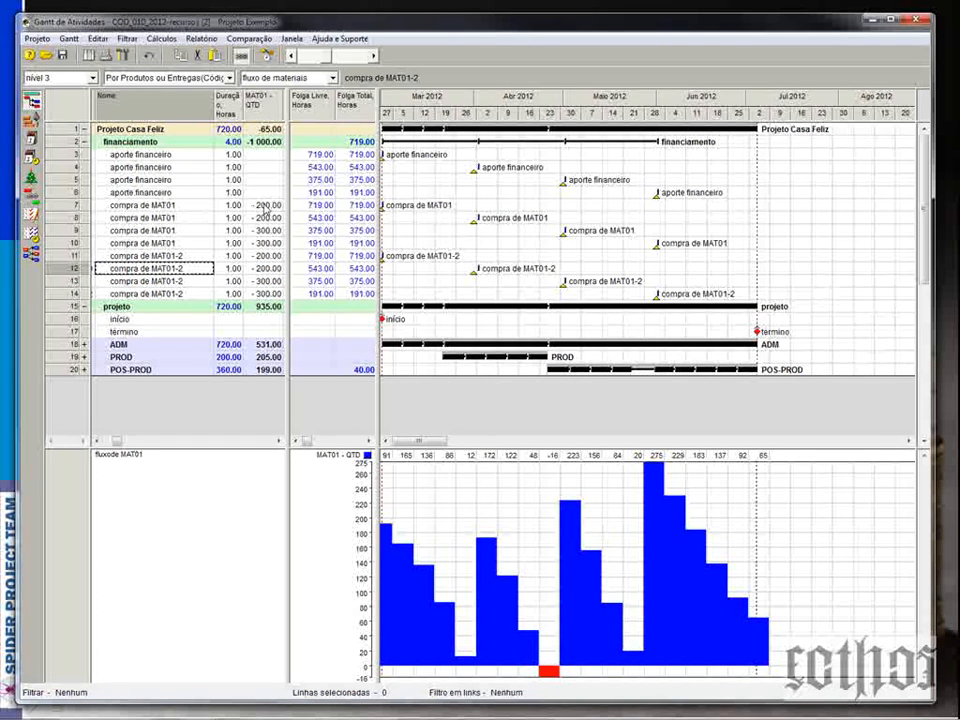
# Step: Set the MAT01 - QTD of the four original "compra de MAT01" activities to -100 each
pyautogui.click(276, 204)
pyautogui.write('-10')
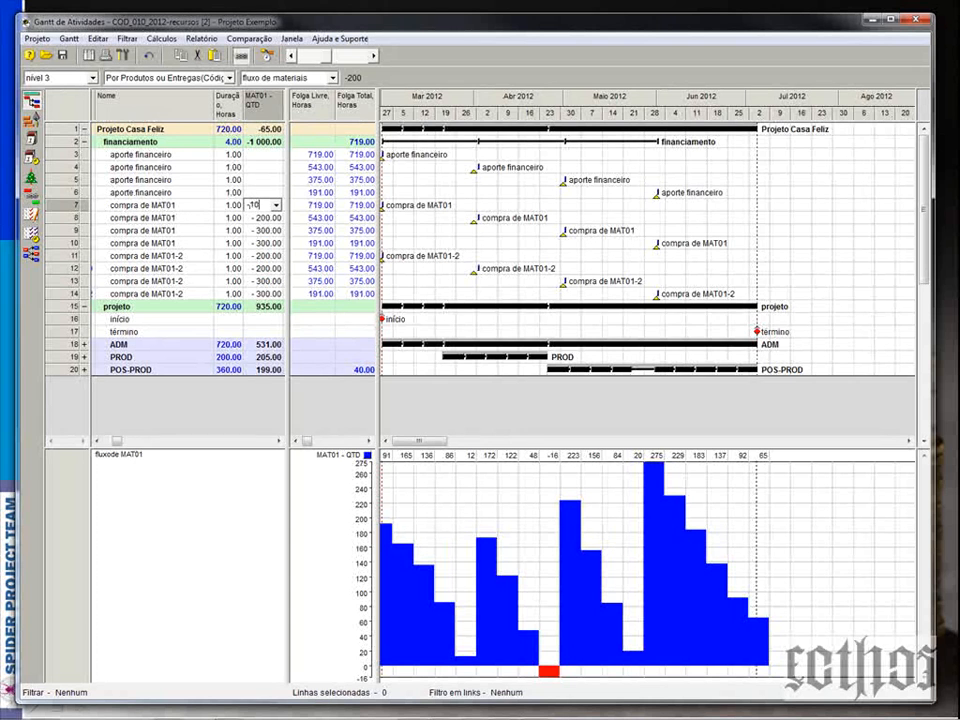
pyautogui.write('0')
pyautogui.press('Return')
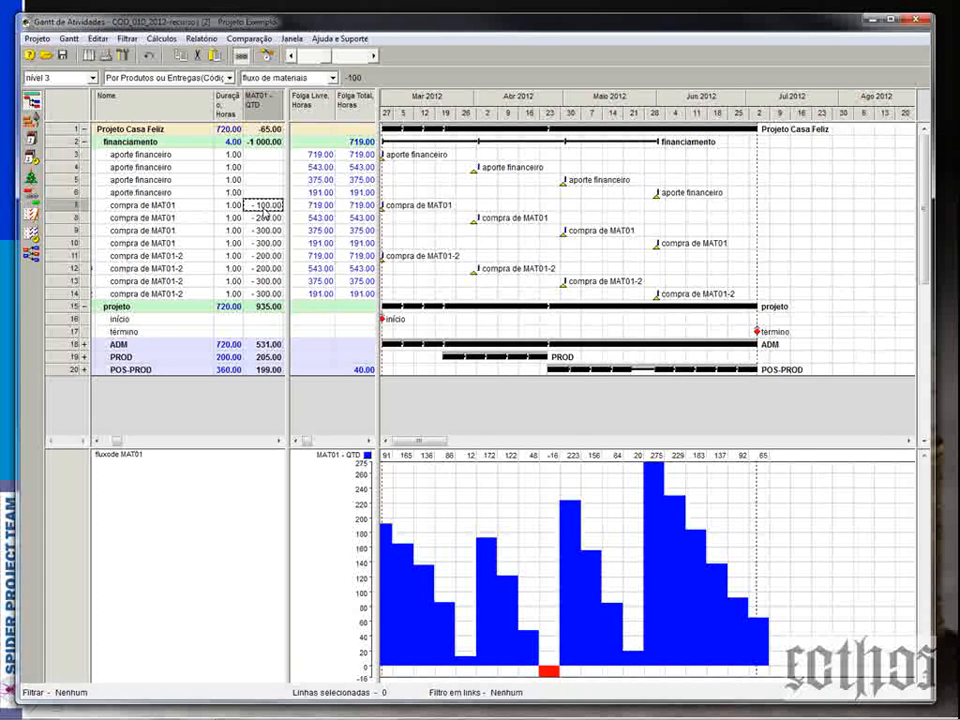
pyautogui.press('Down')
pyautogui.write('-100')
pyautogui.press('Down')
pyautogui.hotkey('ctrl', 'v')
pyautogui.press('Down')
pyautogui.hotkey('ctrl', 'v')
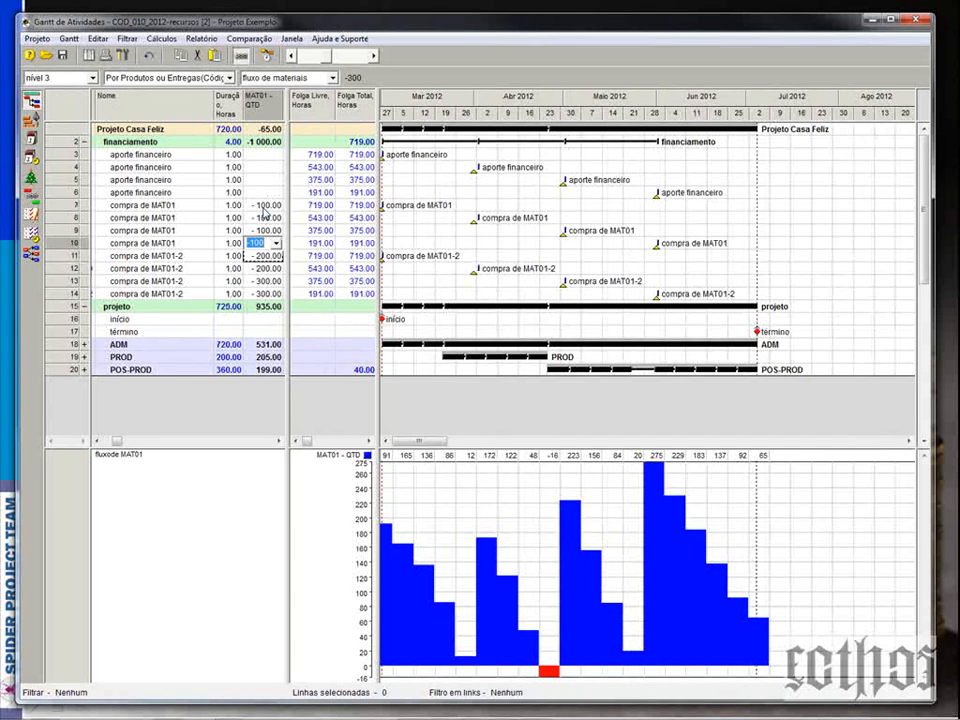
# Step: Set the MAT01 - QTD of the four "compra de MAT01-2" activities to -100 each
pyautogui.press('Down')
pyautogui.write('-100')
pyautogui.press('Down')
pyautogui.hotkey('ctrl', 'v')
pyautogui.press('Down')
pyautogui.hotkey('ctrl', 'v')
pyautogui.press('Down')
pyautogui.hotkey('ctrl', 'v')
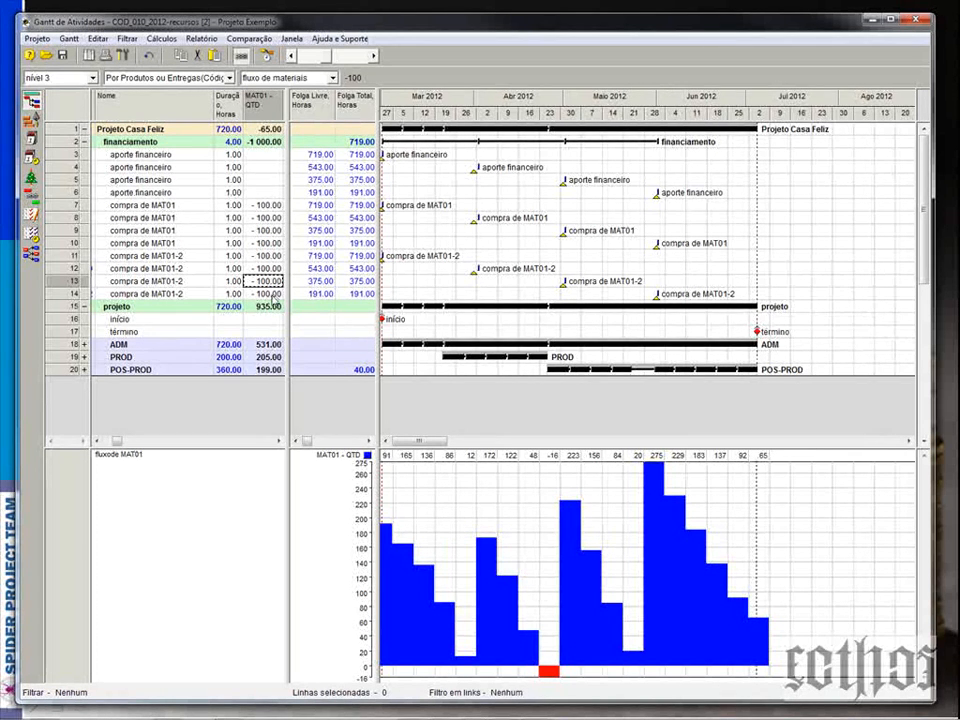
# Step: Set the MAT01 - QTD of the March "compra de MAT01" and "compra de MAT01-2" activities to -200 each
pyautogui.write('-2')
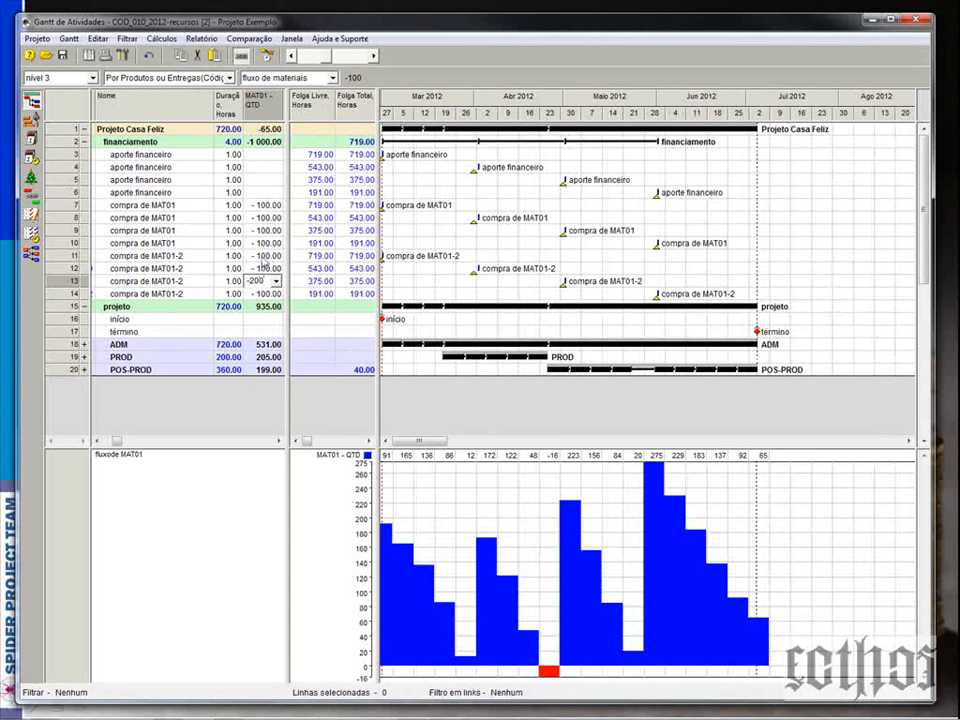
pyautogui.click(277, 205)
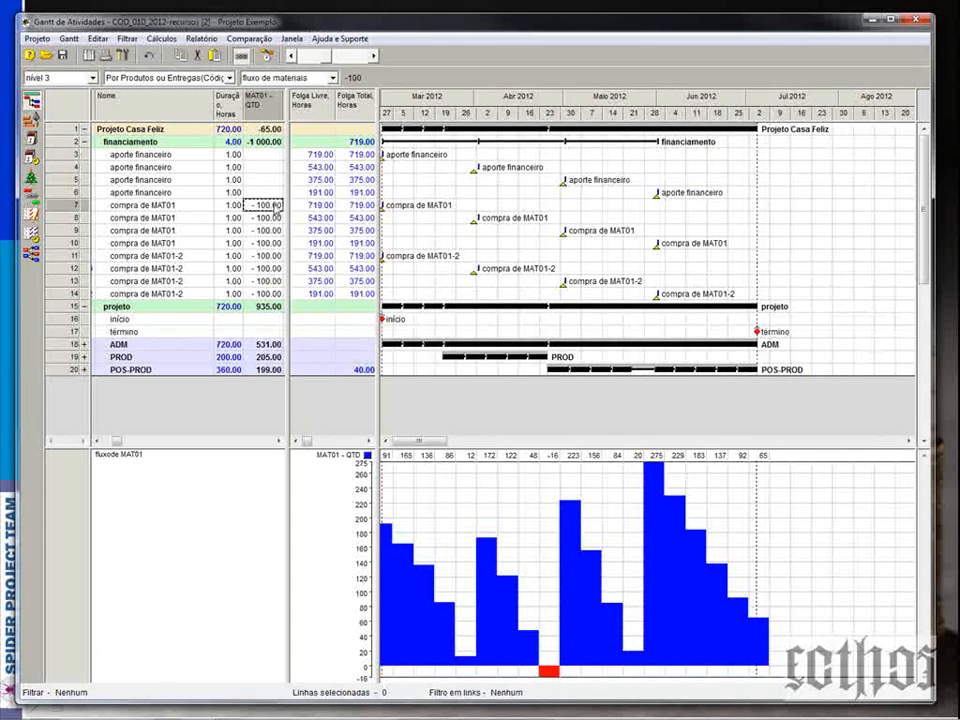
pyautogui.write('-')
pyautogui.click(260, 255)
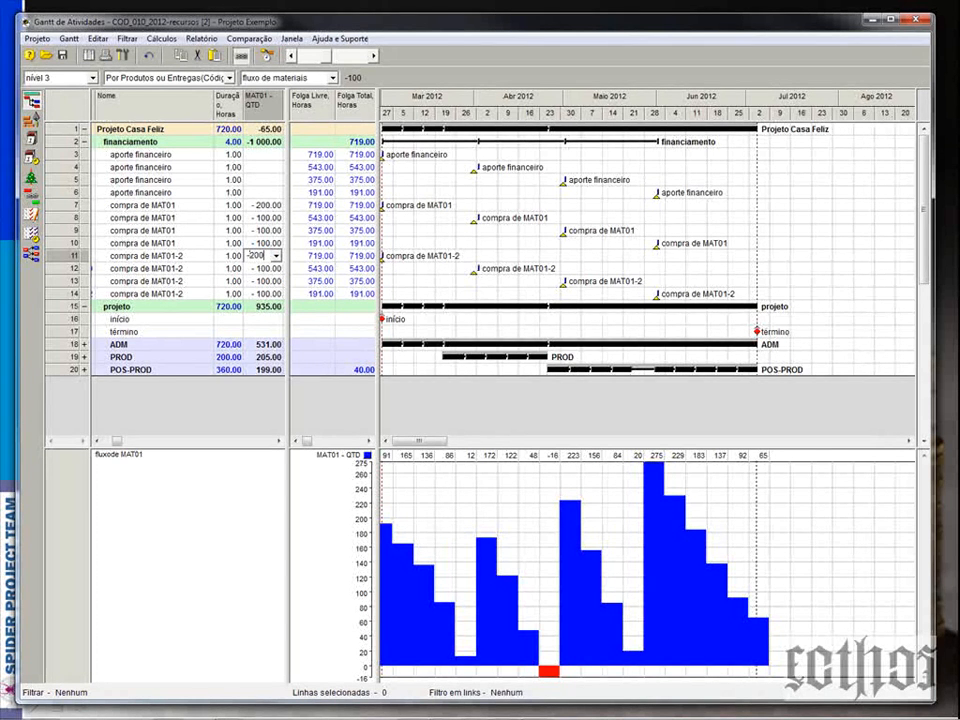
pyautogui.click(277, 217)
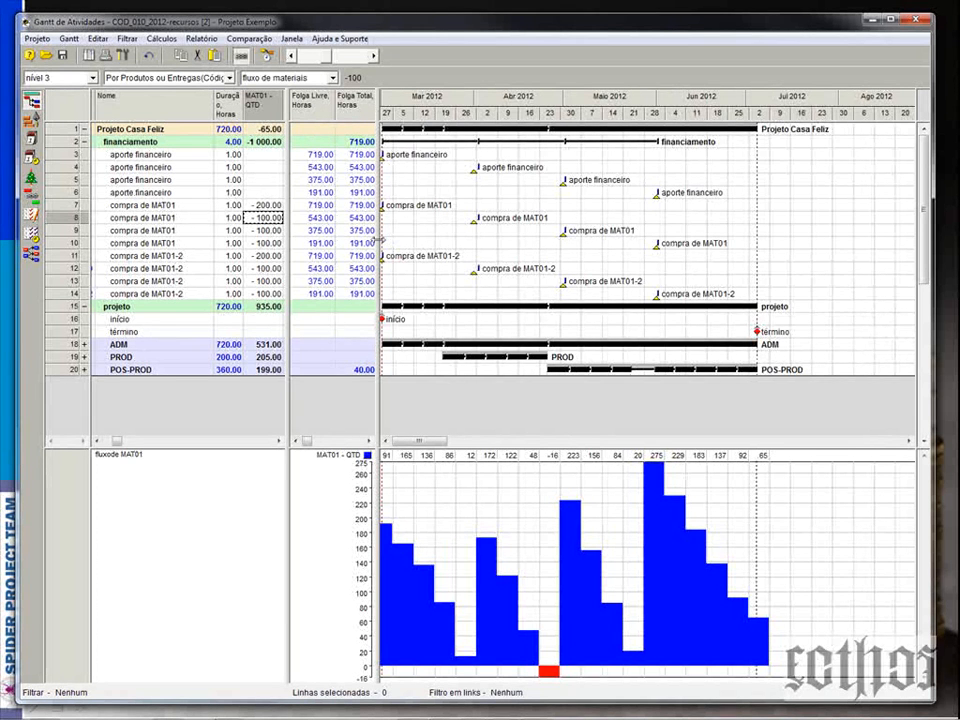
# Step: Set the Início [NET] dates of the four "compra de MAT01-2" activities to 15/03/2012, 15/04/2012, 15/05/2012 and 15/06/2012
pyautogui.moveTo(381, 240); pyautogui.dragTo(565, 240)
pyautogui.moveTo(289, 255); pyautogui.dragTo(453, 258)
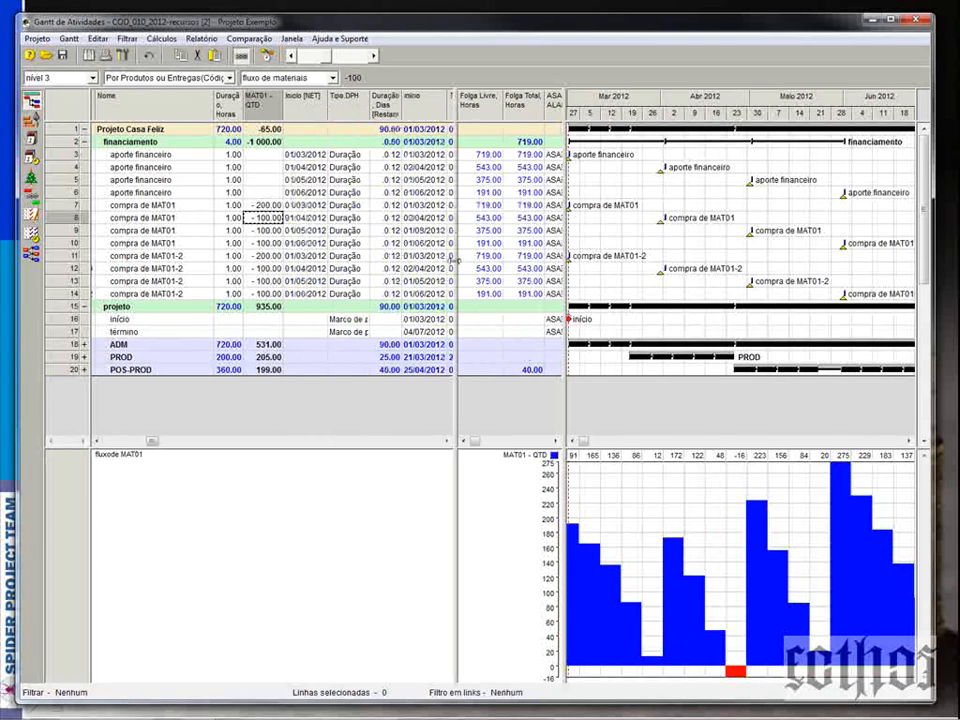
pyautogui.click(300, 257)
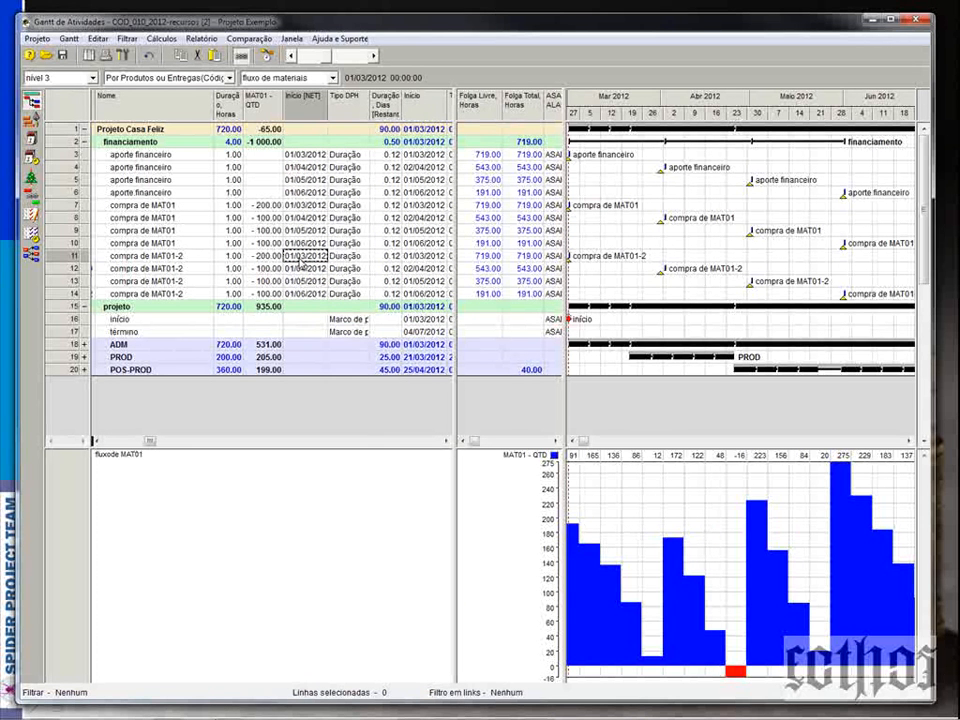
pyautogui.click(300, 258)
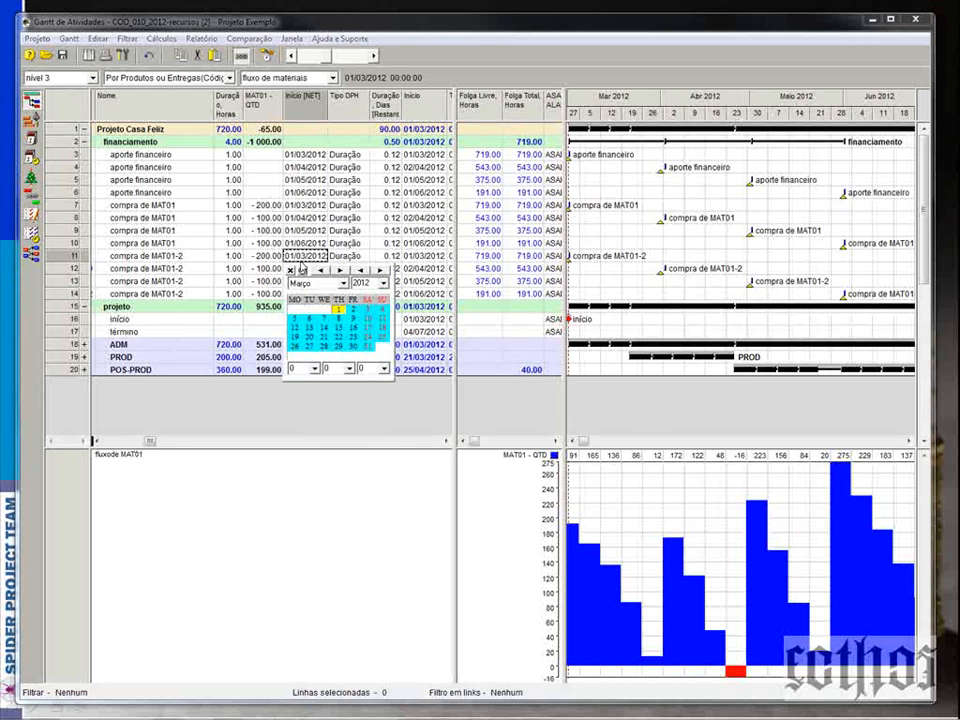
pyautogui.click(339, 329)
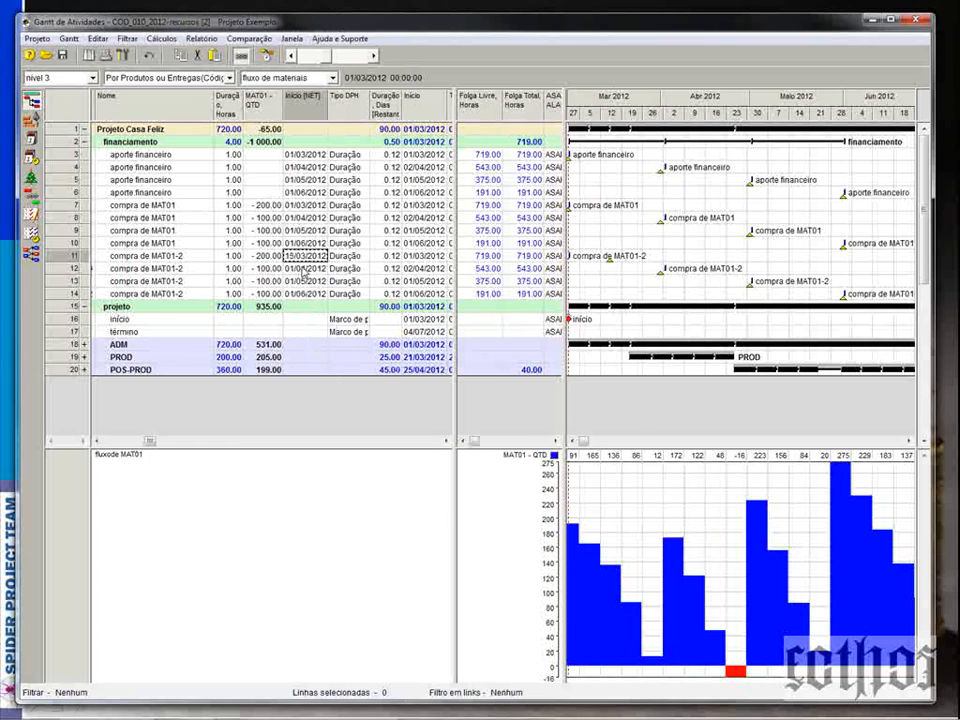
pyautogui.doubleClick(301, 269)
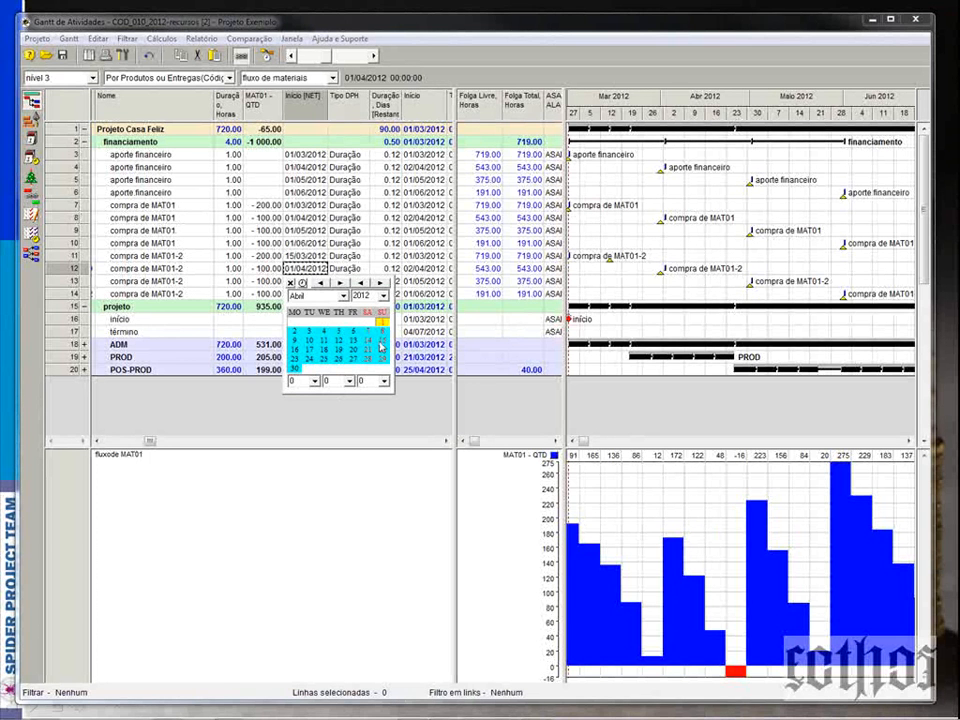
pyautogui.click(381, 343)
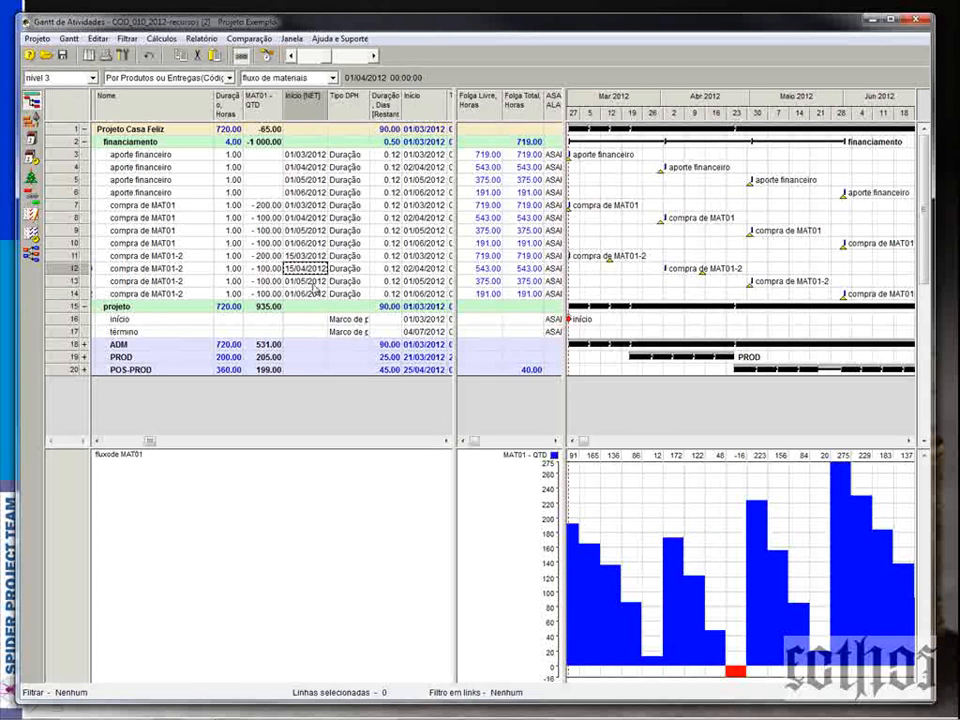
pyautogui.doubleClick(311, 281)
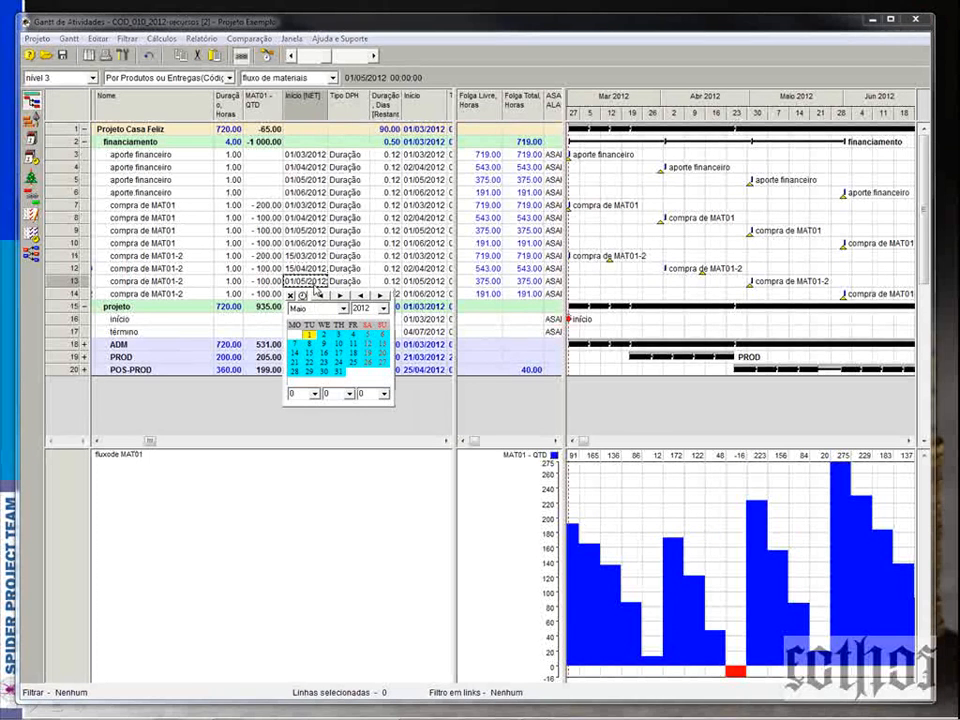
pyautogui.click(309, 354)
pyautogui.doubleClick(306, 294)
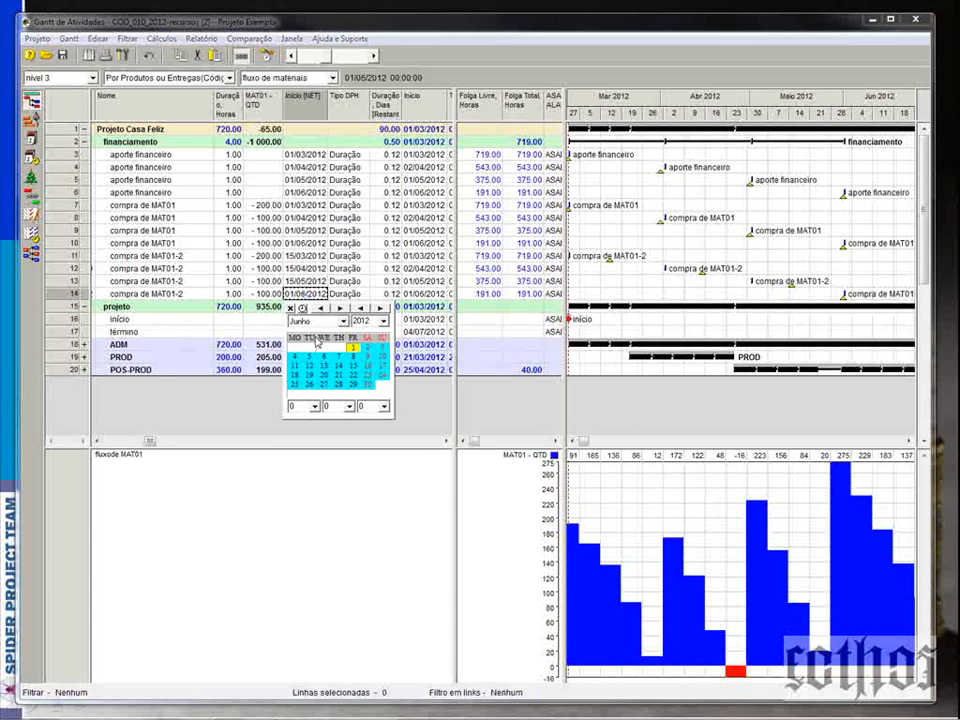
pyautogui.click(352, 370)
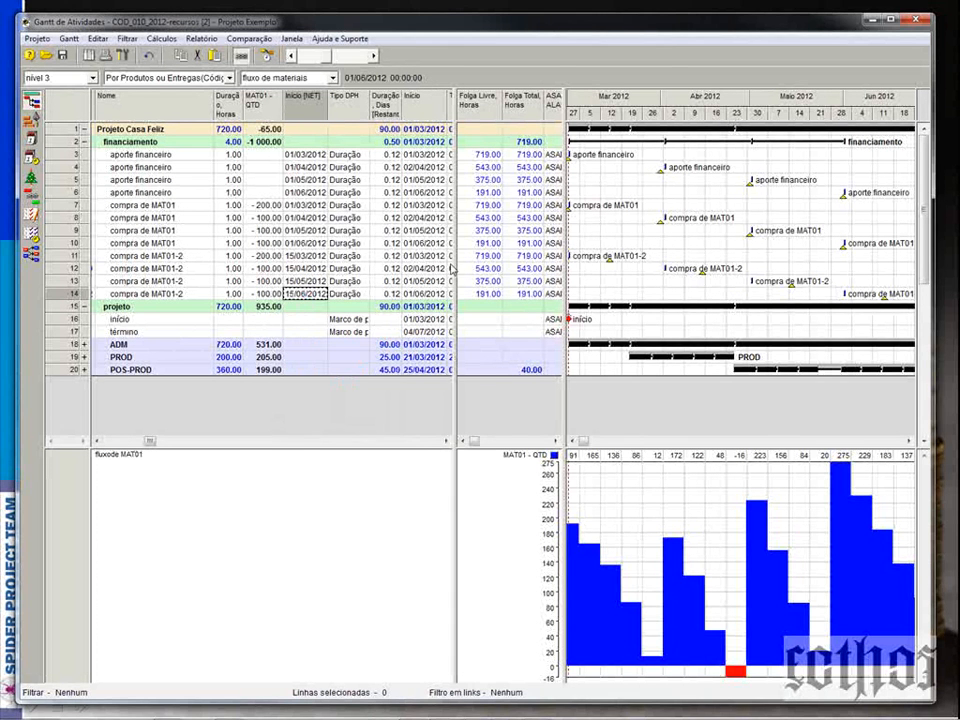
# Step: Narrow the table area to give the Gantt chart more room and recalculate the schedule in the Adiantado direction
pyautogui.moveTo(455, 270); pyautogui.dragTo(285, 286)
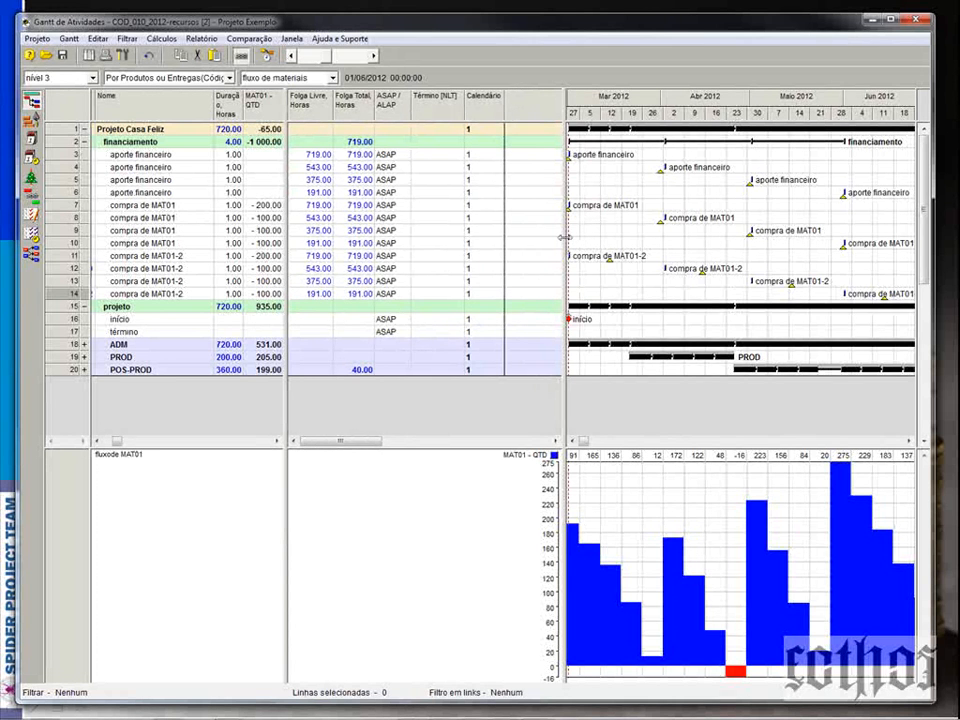
pyautogui.moveTo(566, 243); pyautogui.dragTo(382, 243)
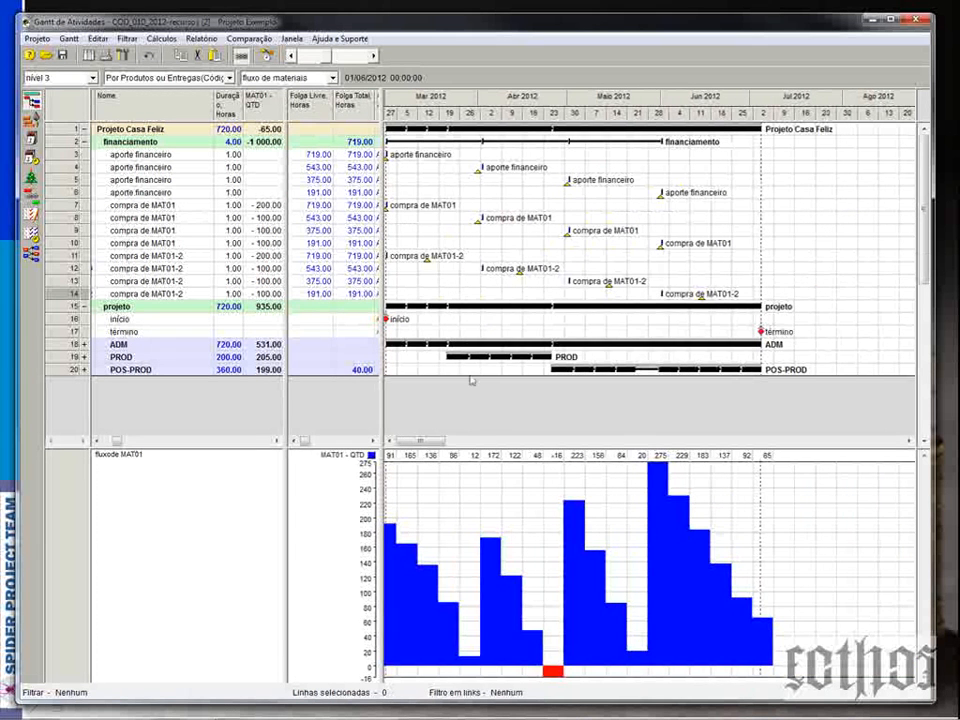
pyautogui.moveTo(491, 463); pyautogui.dragTo(491, 665)
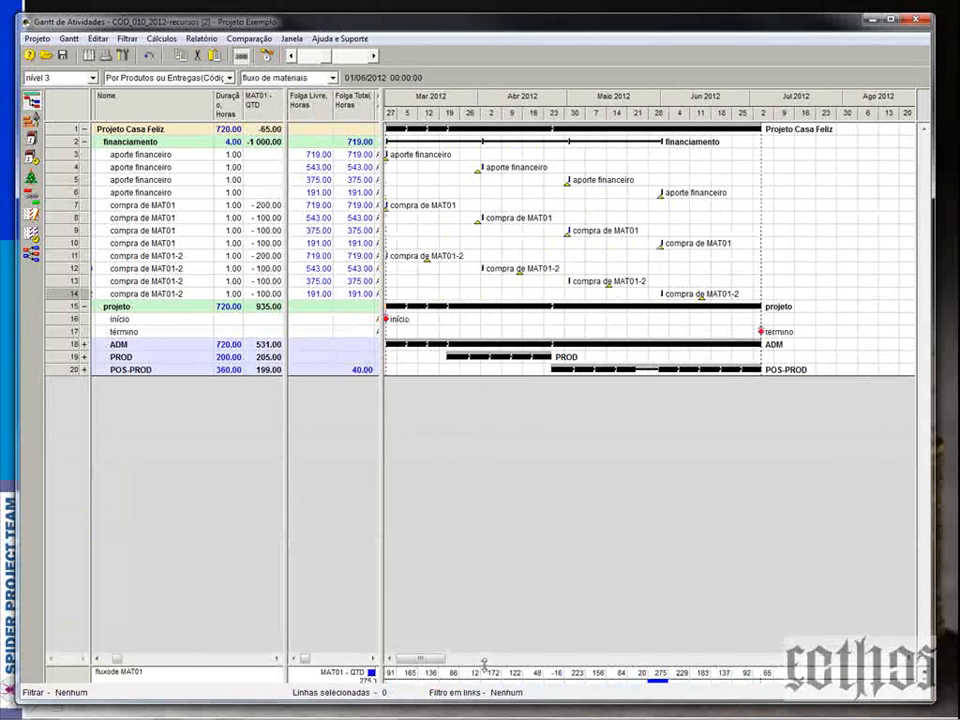
pyautogui.press('F9')
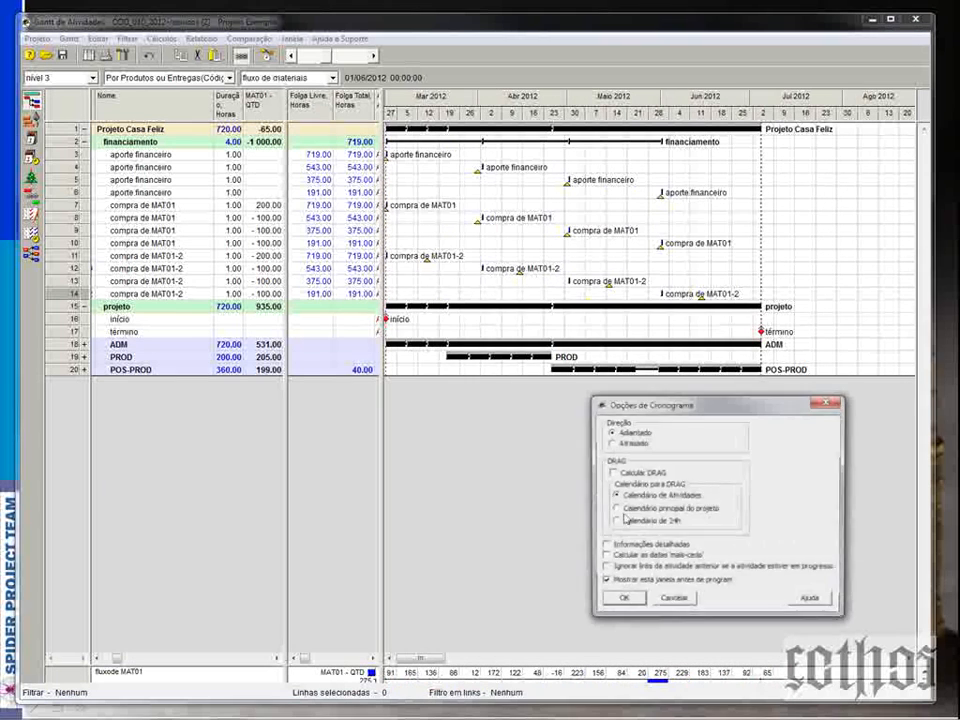
pyautogui.click(627, 602)
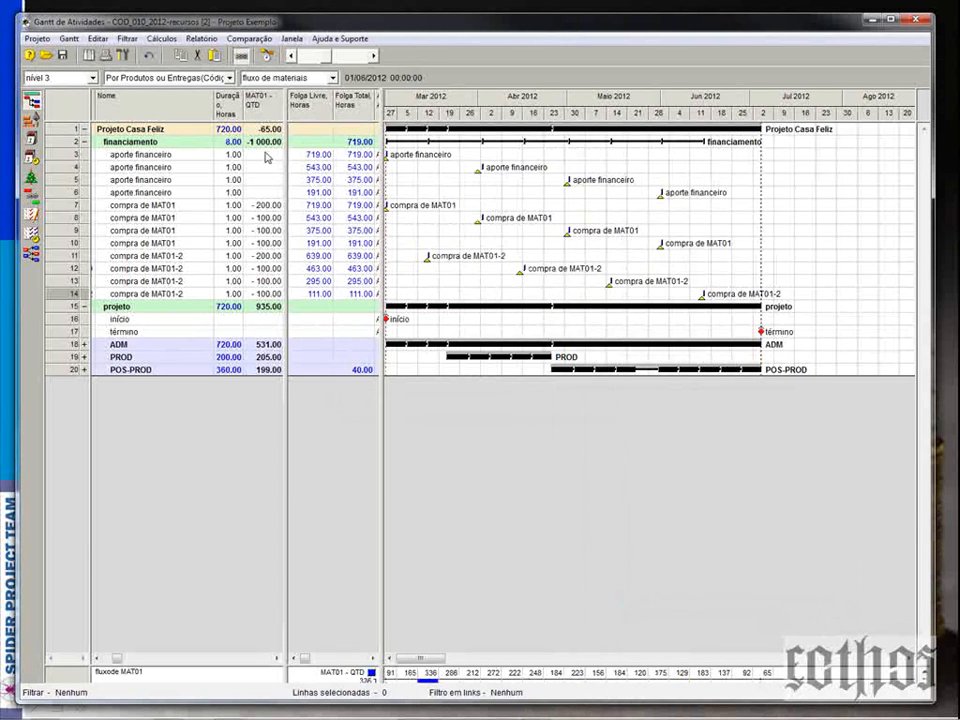
# Step: Review the enlarged MAT01 - QTD flow diagram with the financiamento phase collapsed, recalculating the schedule once more
pyautogui.click(266, 142)
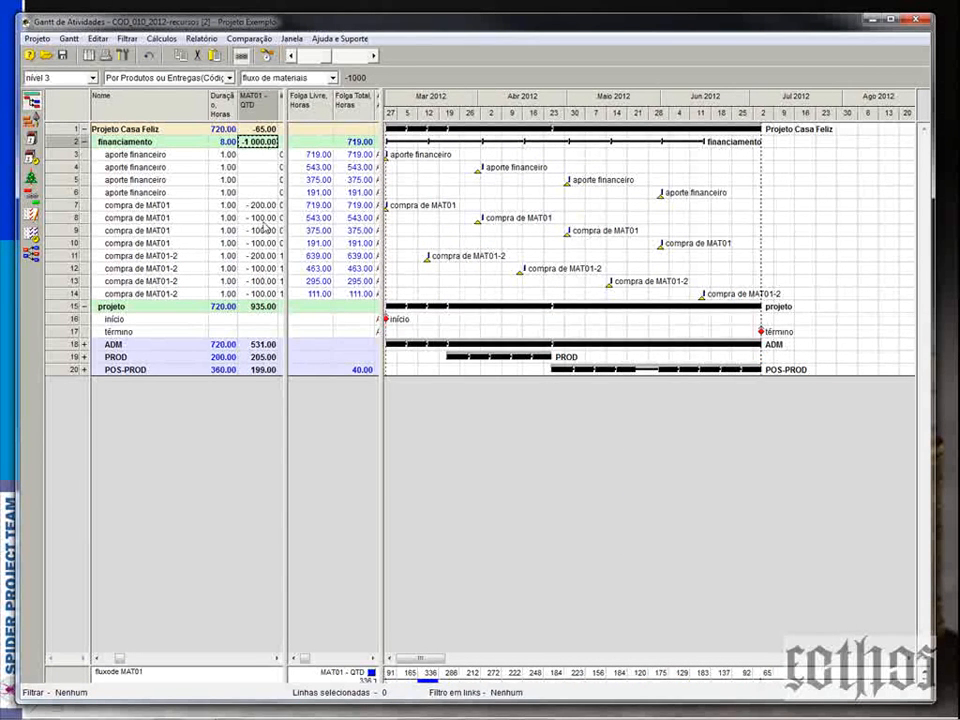
pyautogui.moveTo(285, 309); pyautogui.dragTo(278, 310)
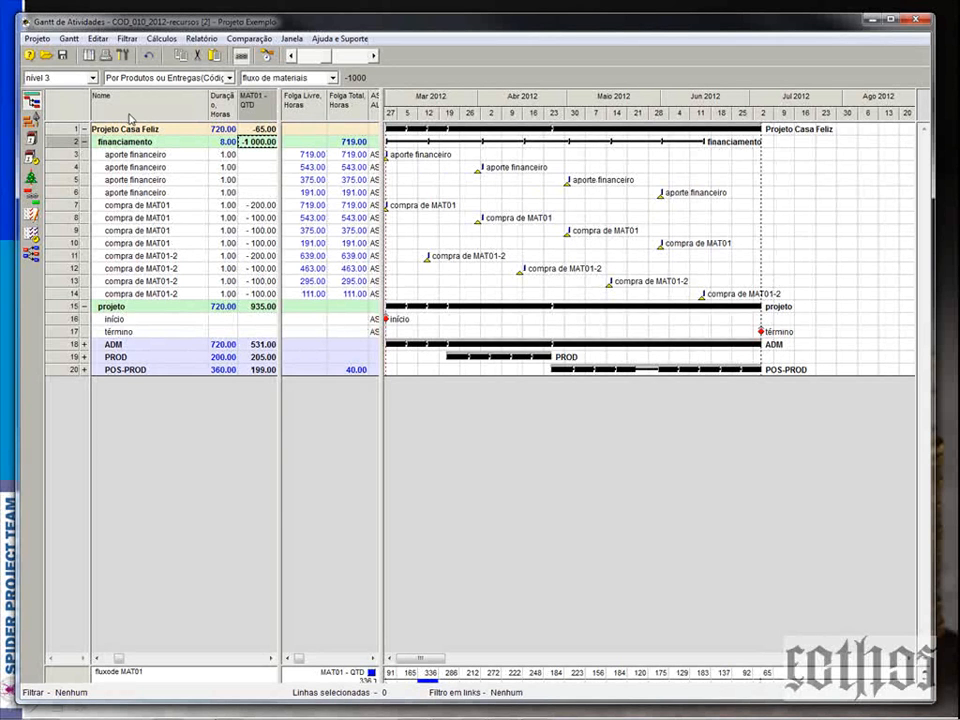
pyautogui.click(84, 143)
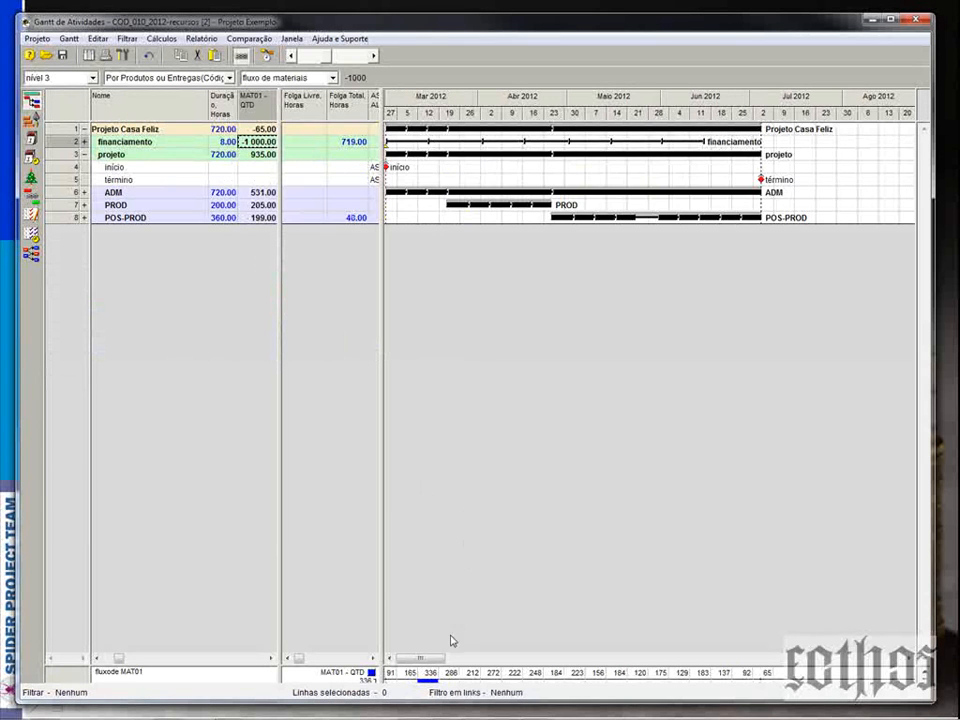
pyautogui.moveTo(450, 662); pyautogui.dragTo(440, 449)
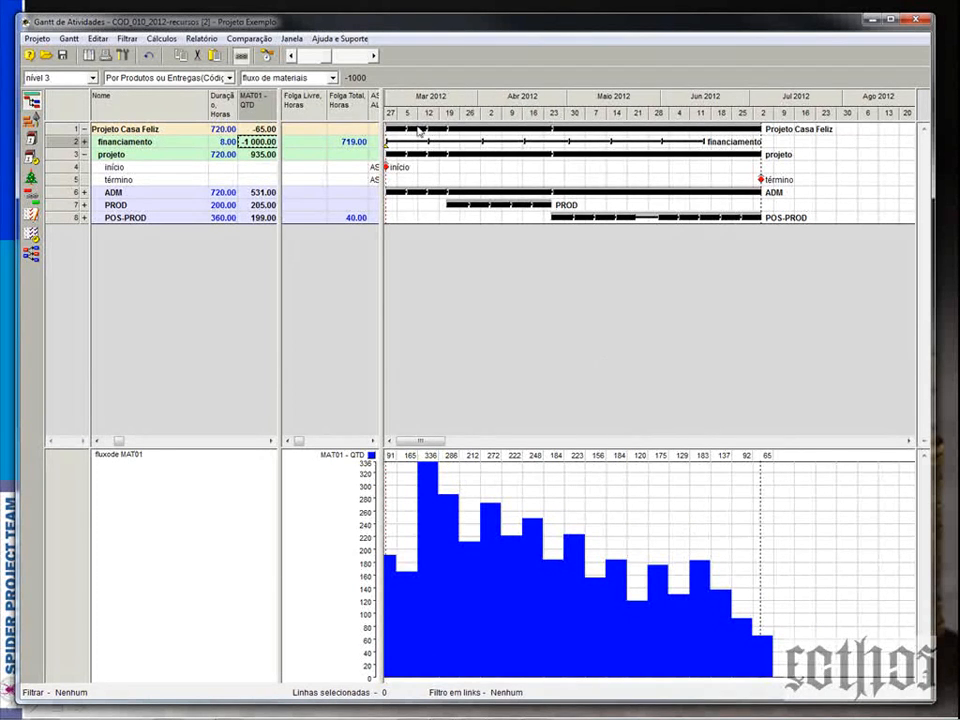
pyautogui.click(266, 55)
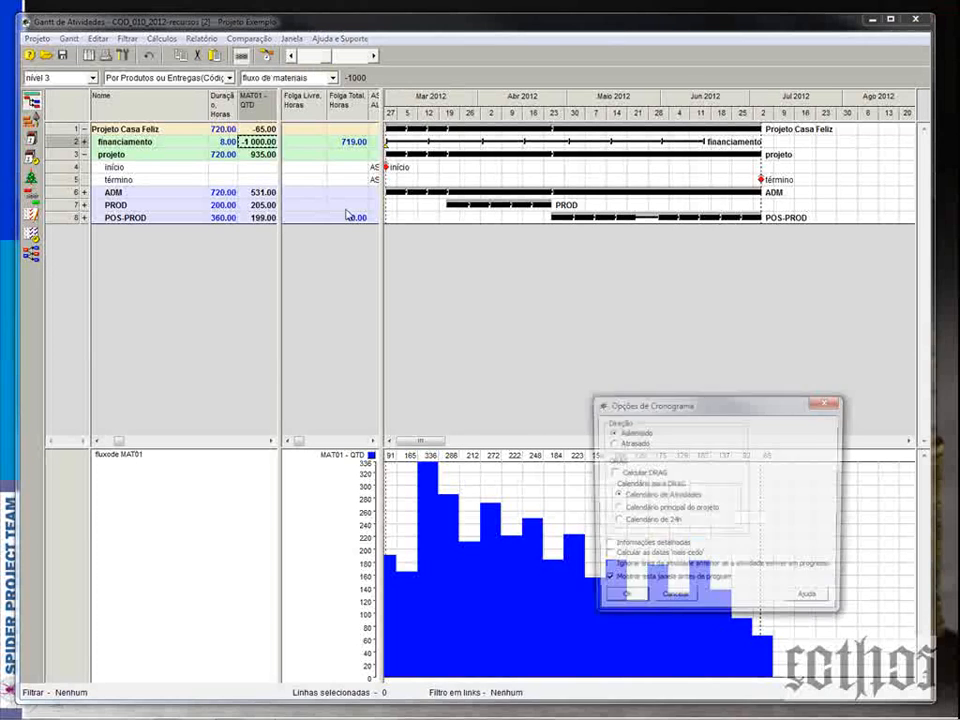
pyautogui.click(622, 594)
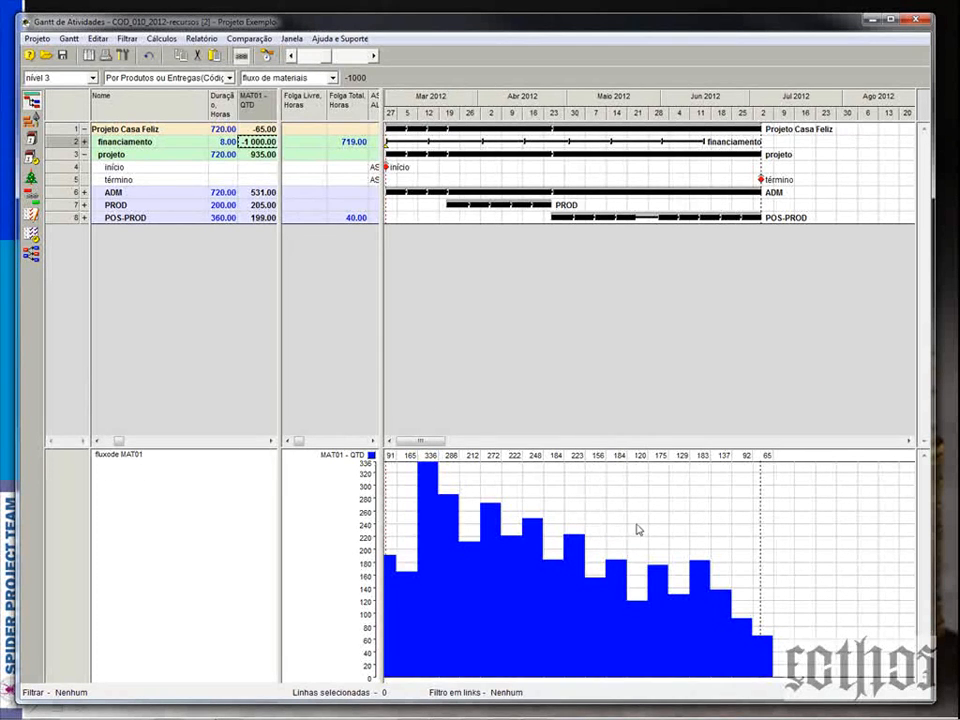
# Step: Delete the "fluxode MAT01" diagram and expand the financiamento phase to show its activities
pyautogui.rightClick(584, 490)
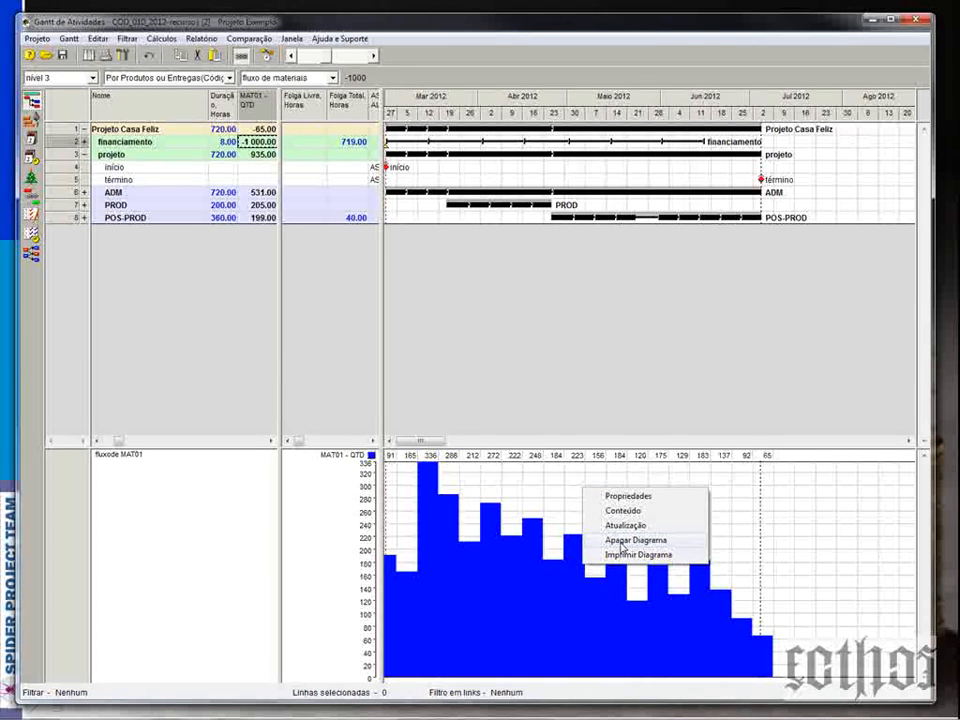
pyautogui.click(619, 542)
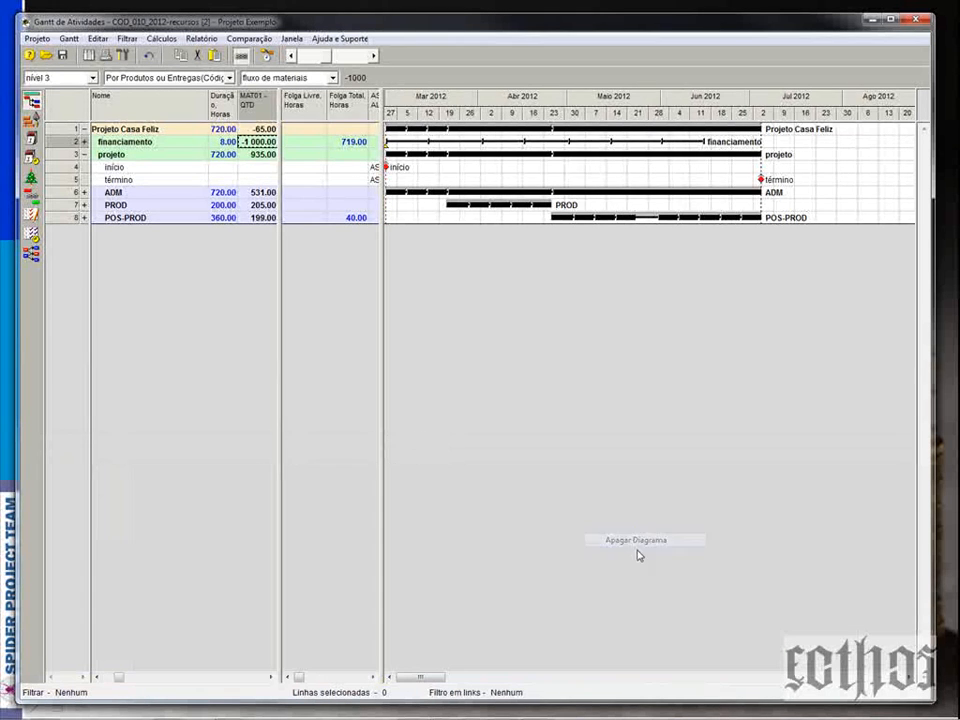
pyautogui.click(84, 192)
pyautogui.click(84, 192)
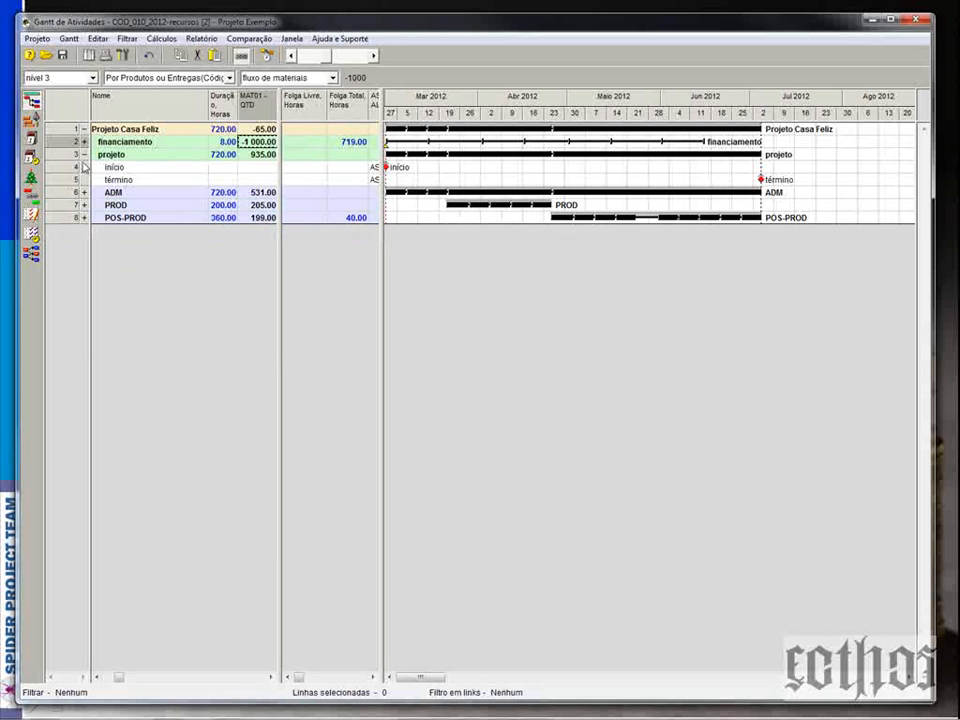
pyautogui.click(84, 141)
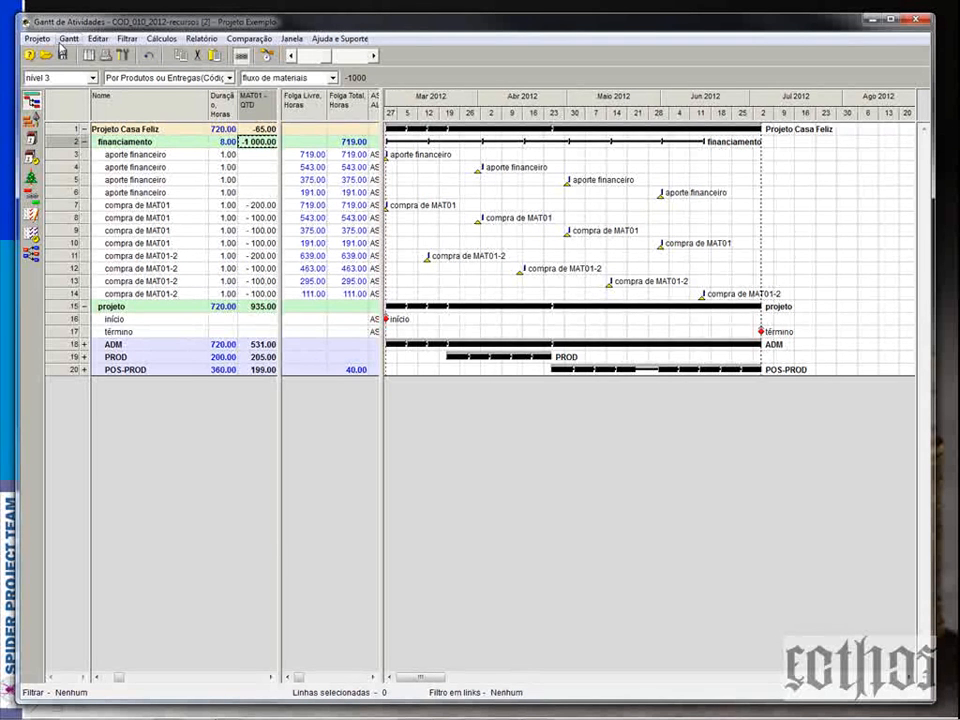
# Step: Start a general diagram for all rows with the user-defined field MAT01 - QTD as its parameter
pyautogui.rightClick(45, 100)
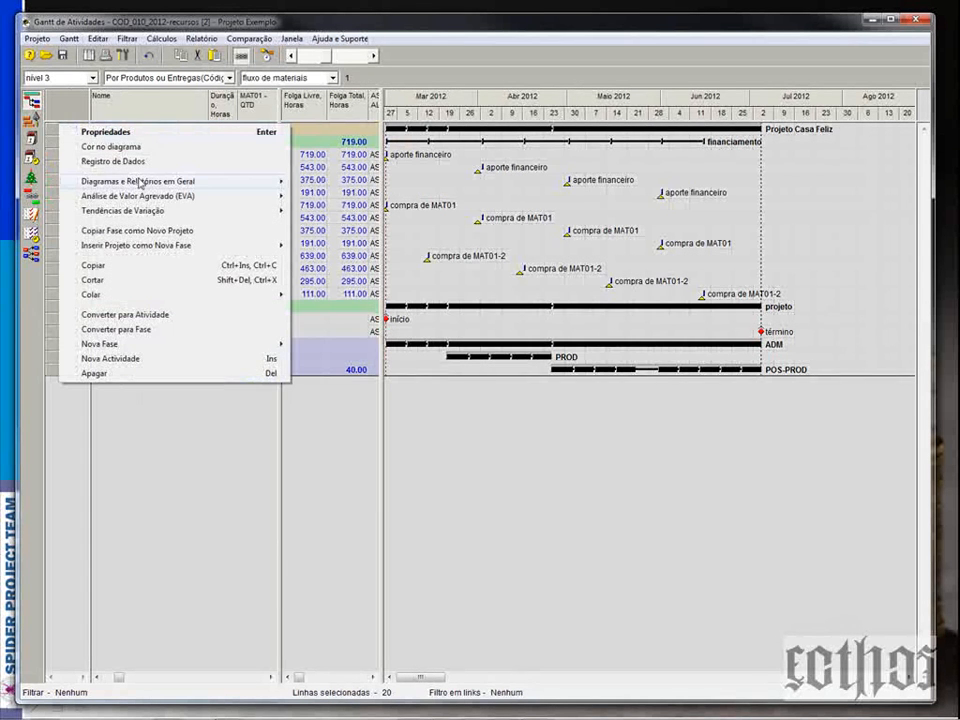
pyautogui.moveTo(140, 183)
pyautogui.click(315, 195)
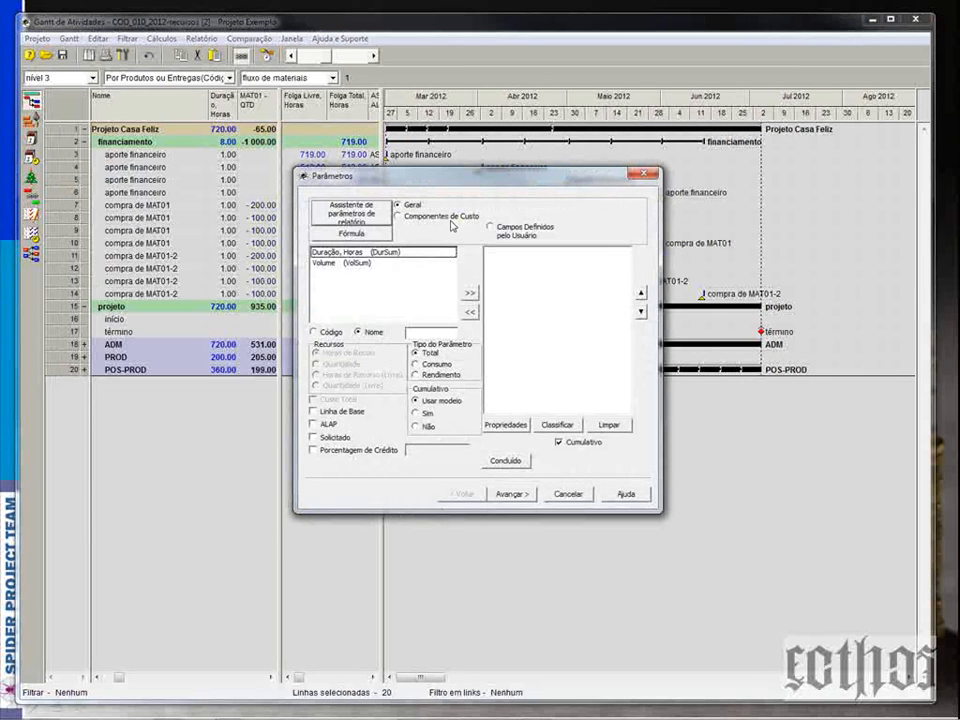
pyautogui.click(490, 227)
pyautogui.scroll(-2, 388, 264)
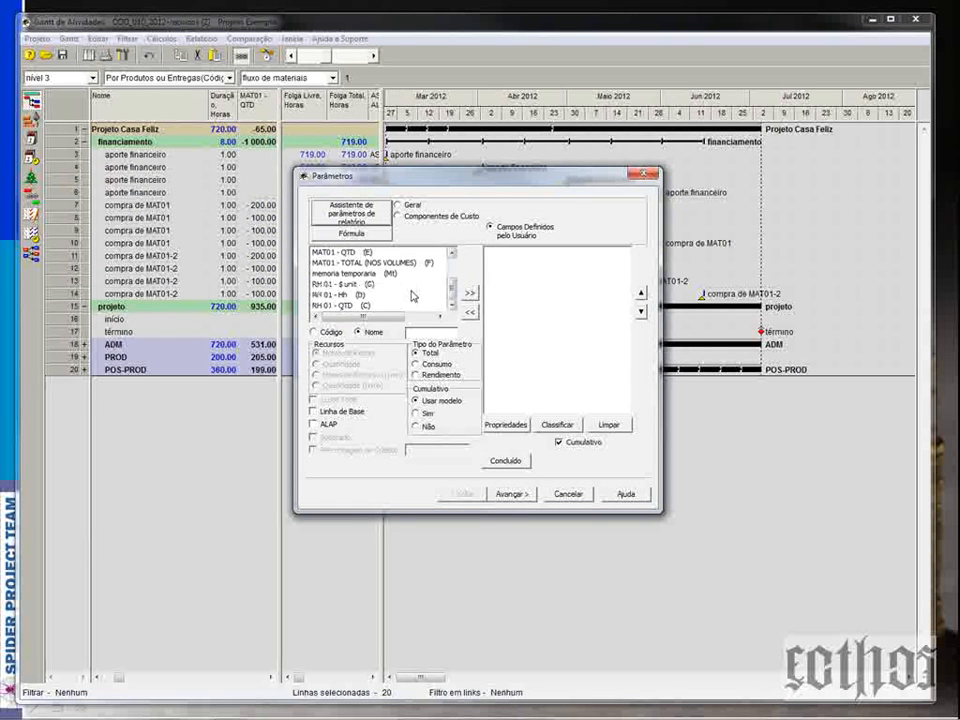
pyautogui.click(330, 253)
pyautogui.click(468, 293)
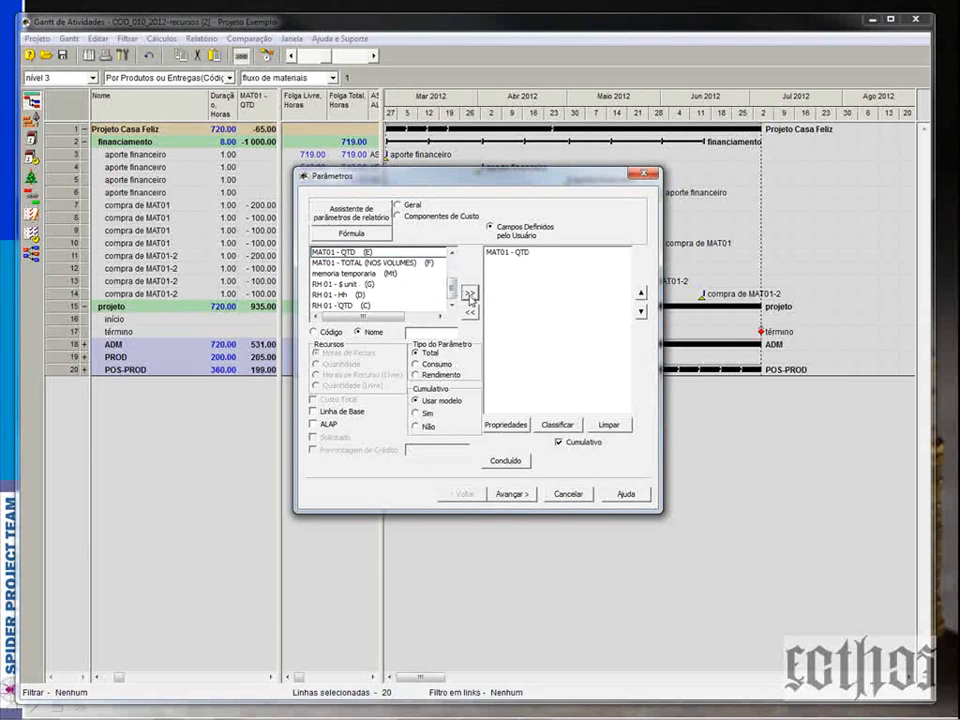
pyautogui.click(513, 494)
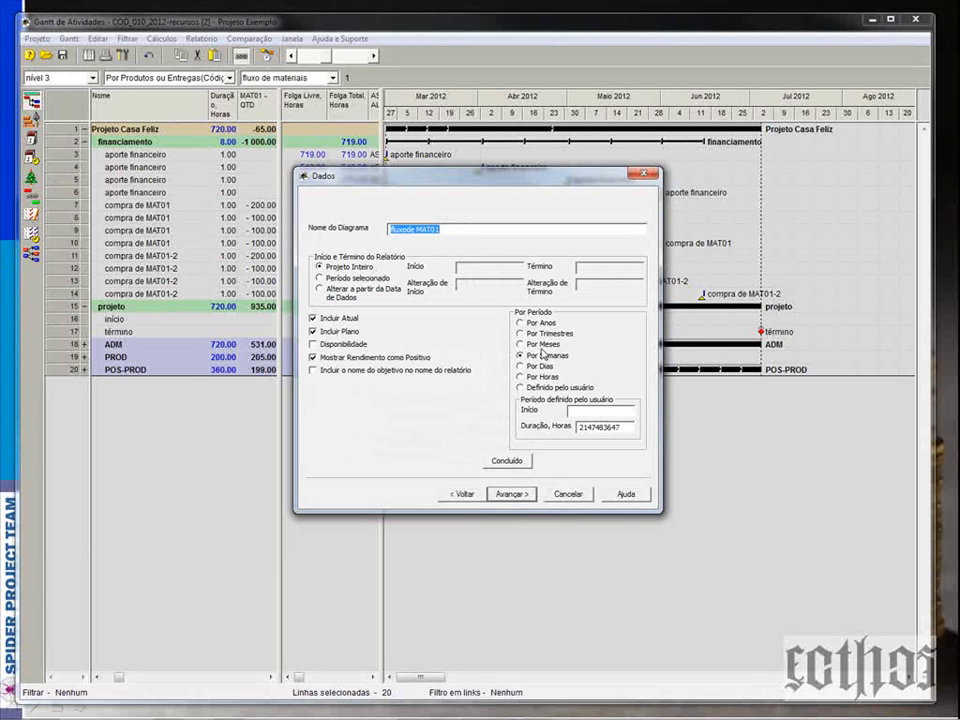
# Step: Name the diagram "fluxo de MAT01", set its colour for values above 0 to blue, and create it
pyautogui.click(405, 229)
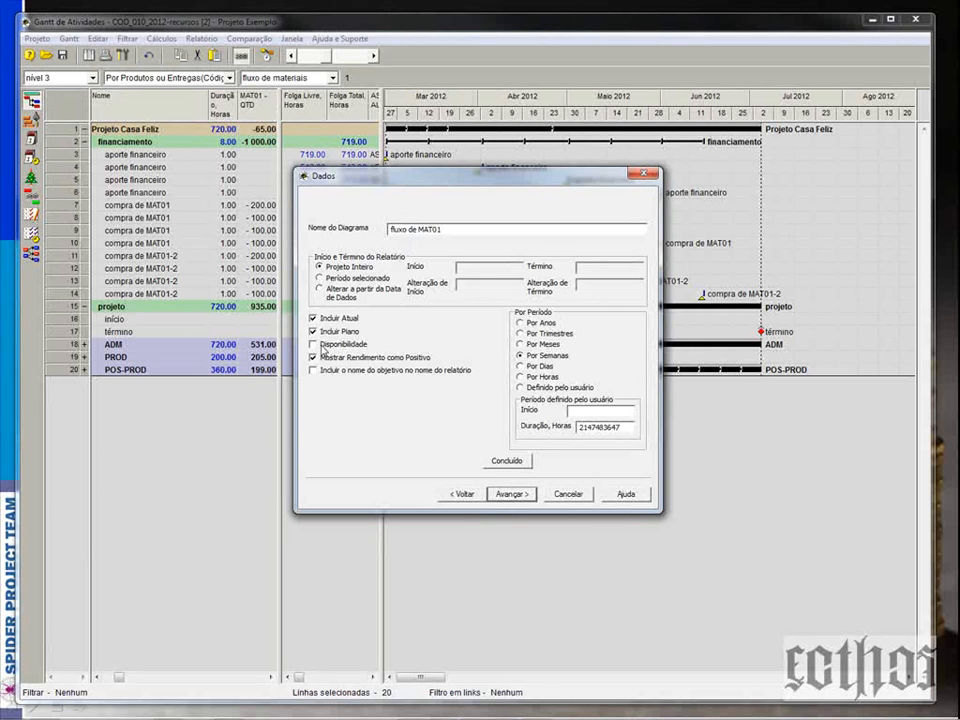
pyautogui.click(513, 493)
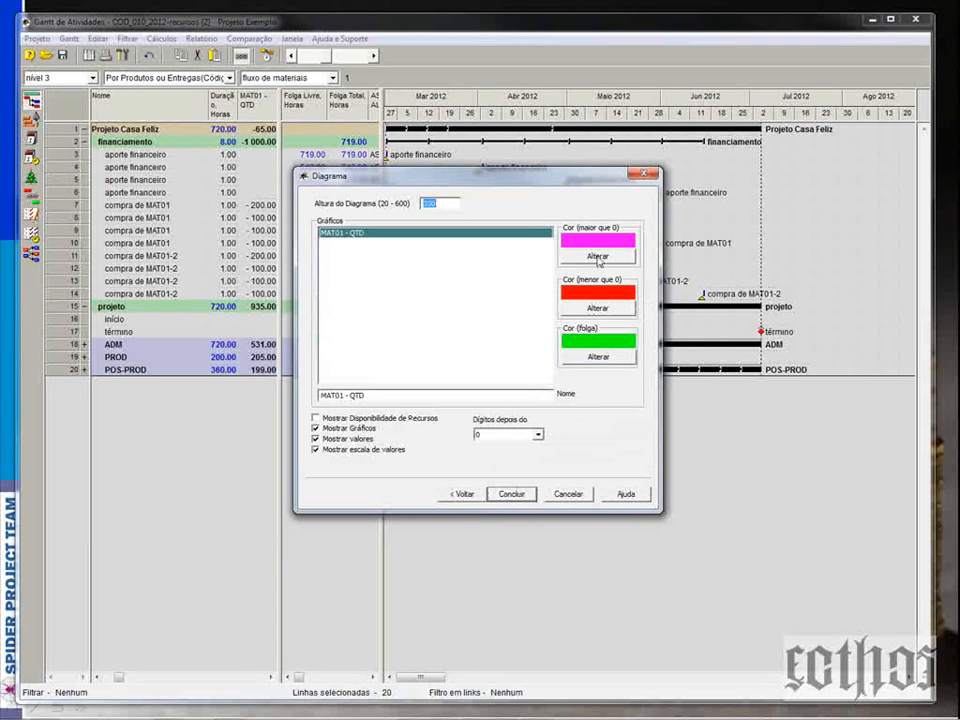
pyautogui.click(598, 257)
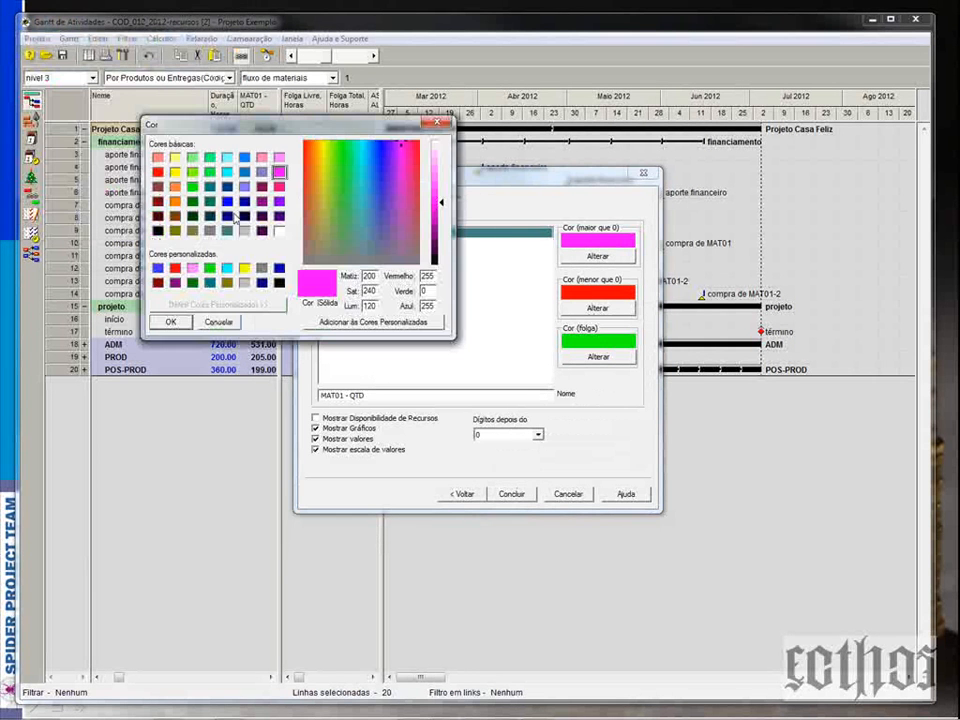
pyautogui.click(227, 201)
pyautogui.click(170, 322)
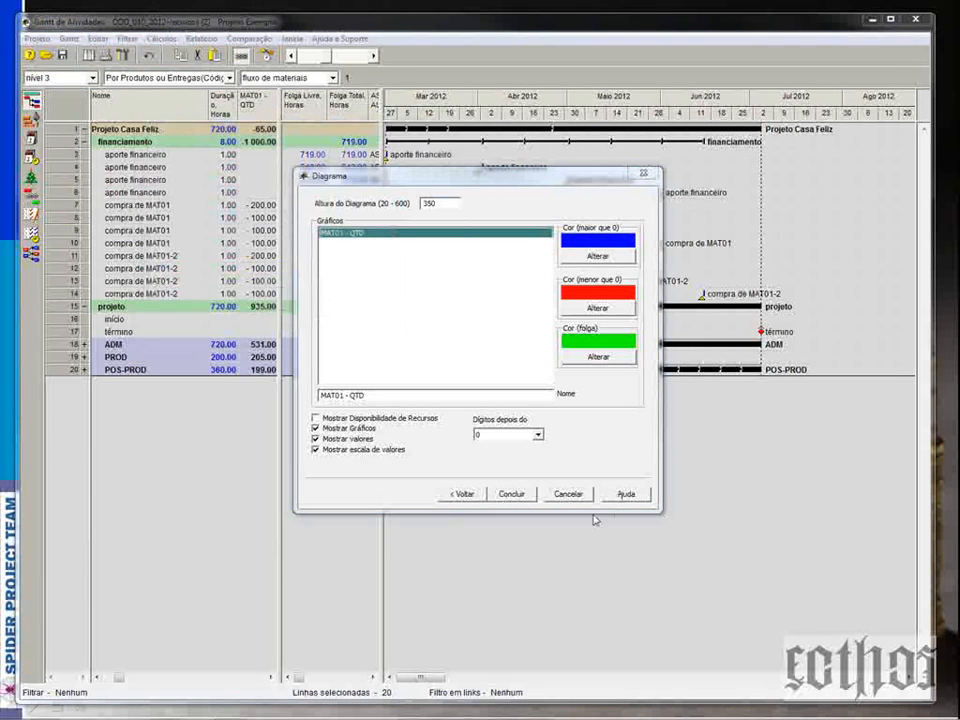
pyautogui.click(517, 500)
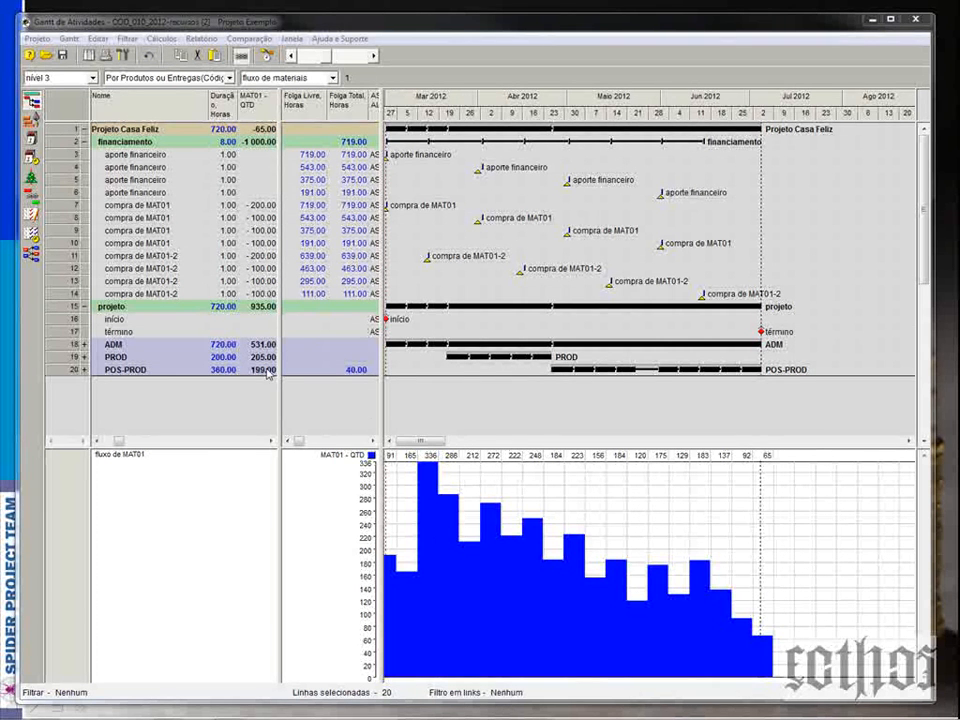
# Step: Set MAT01 - QTD to -100 for the first "compra de MAT01" and the first "compra de MAT01-2" activity
pyautogui.click(245, 206)
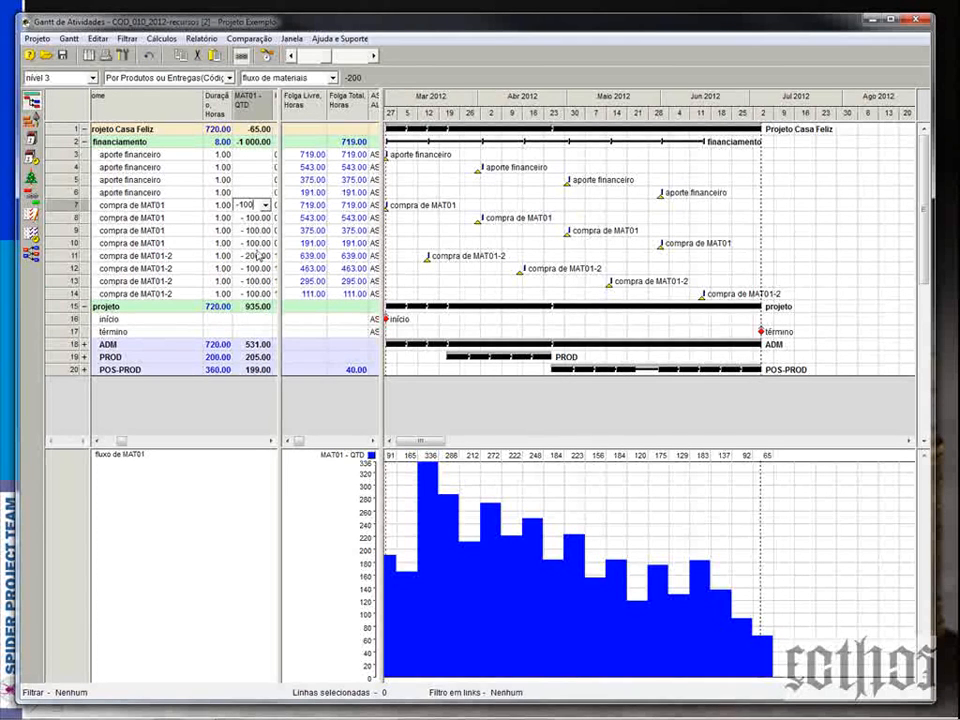
pyautogui.click(256, 256)
pyautogui.write('- 1')
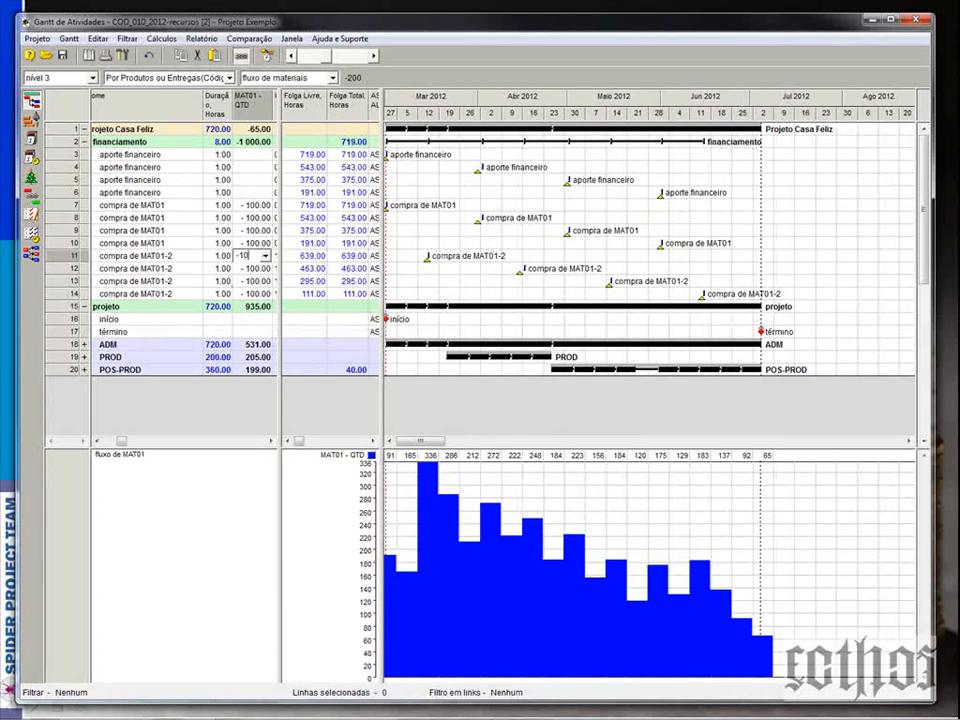
pyautogui.write('00')
pyautogui.click(246, 307)
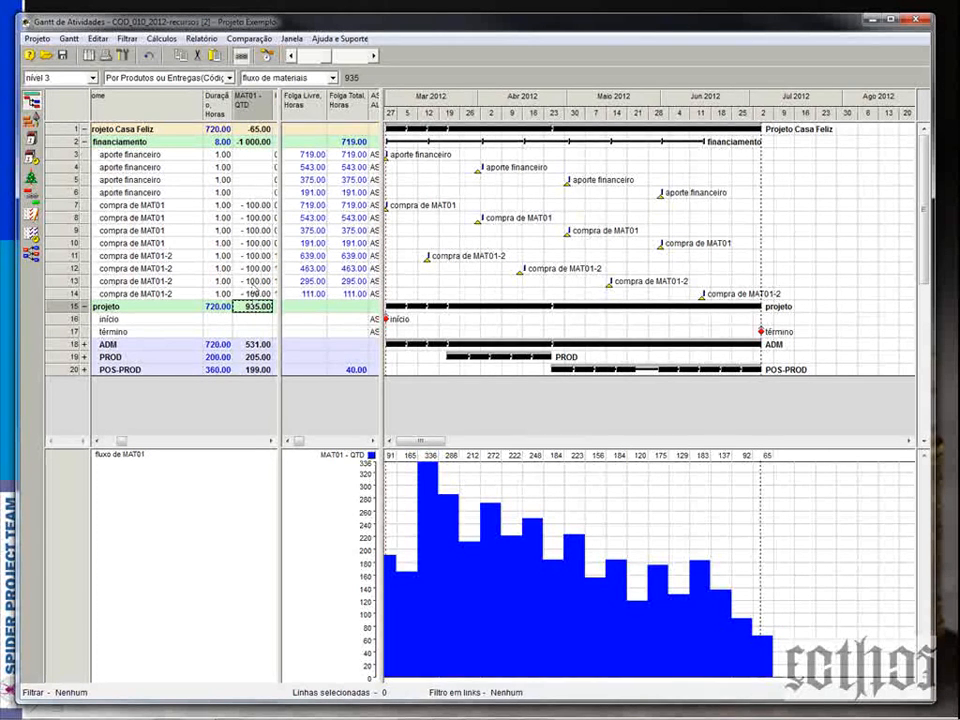
# Step: Set MAT01 - QTD to -200 for the last "compra de MAT01" and last "compra de MAT01-2" activities, and recalculate the schedule
pyautogui.click(251, 243)
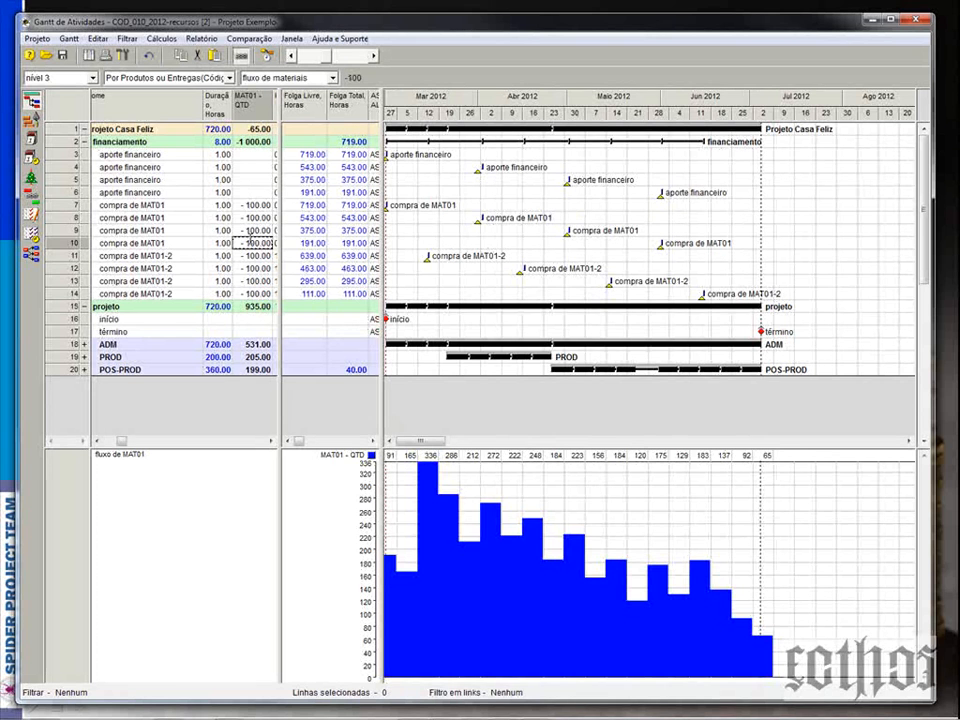
pyautogui.write('-200')
pyautogui.click(250, 293)
pyautogui.write('-20')
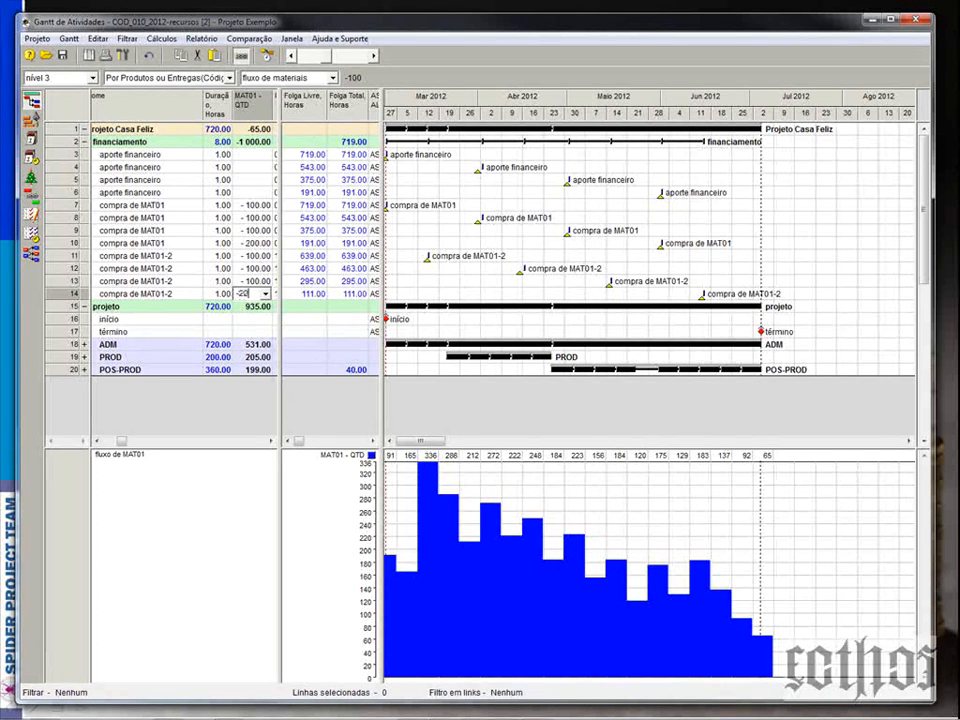
pyautogui.write('0')
pyautogui.click(257, 256)
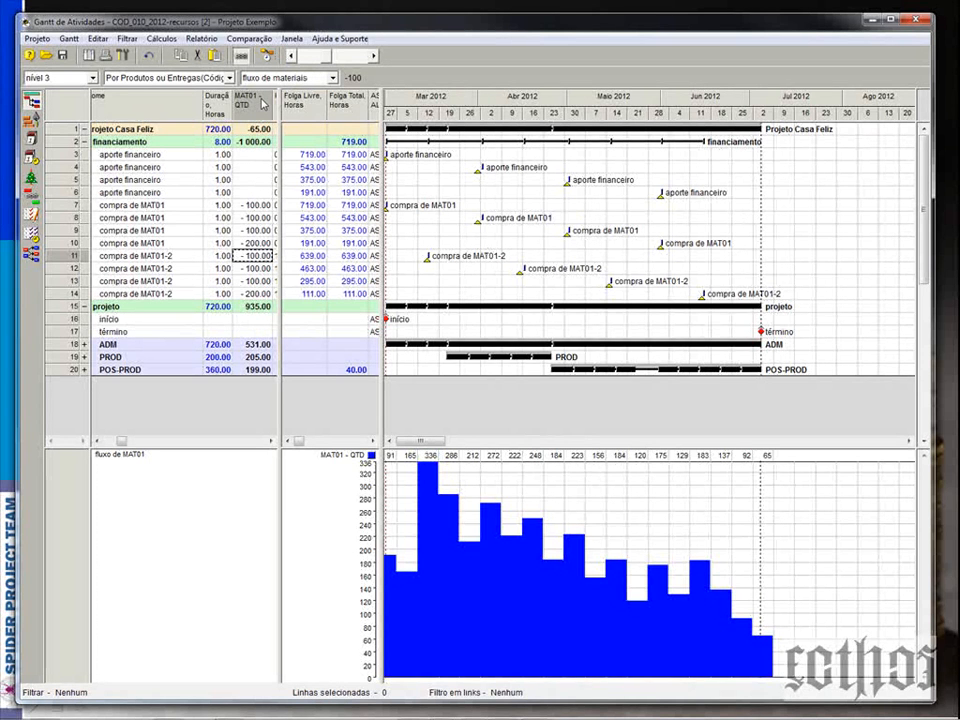
pyautogui.click(267, 56)
pyautogui.click(621, 598)
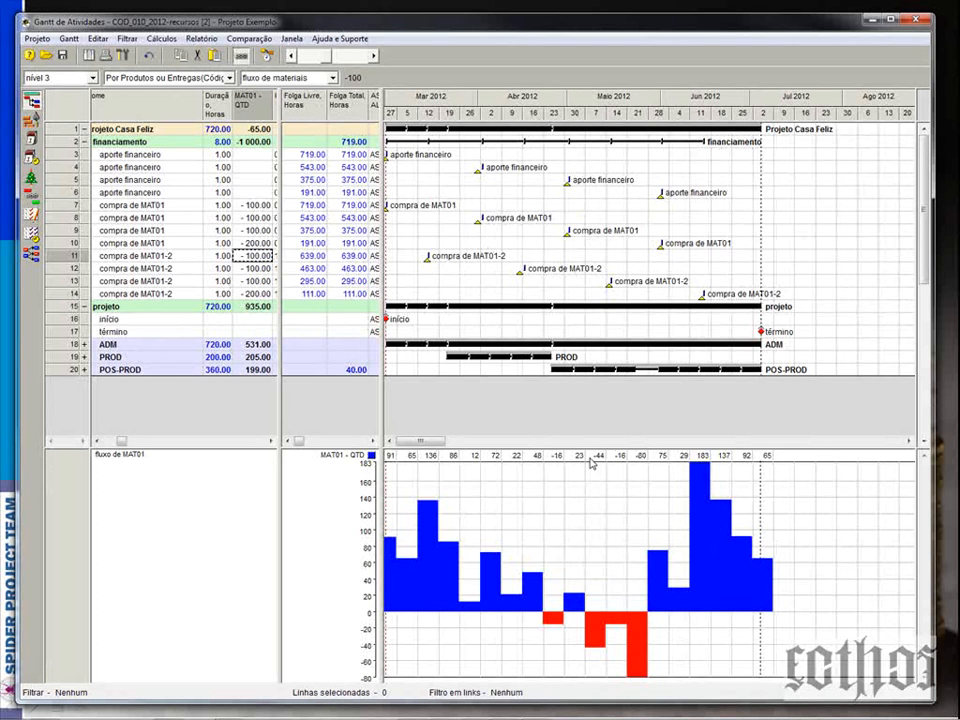
# Step: Collapse the financiamento and projeto phases and rename the financiamento phase as "financiamento e compras"
pyautogui.click(84, 141)
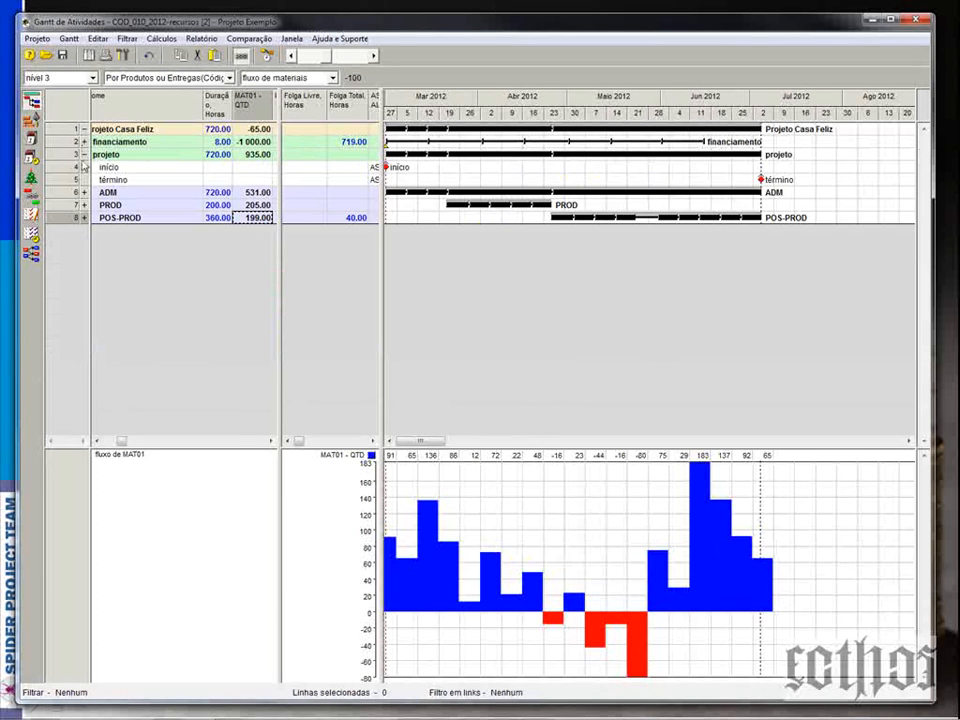
pyautogui.click(84, 154)
pyautogui.click(63, 143)
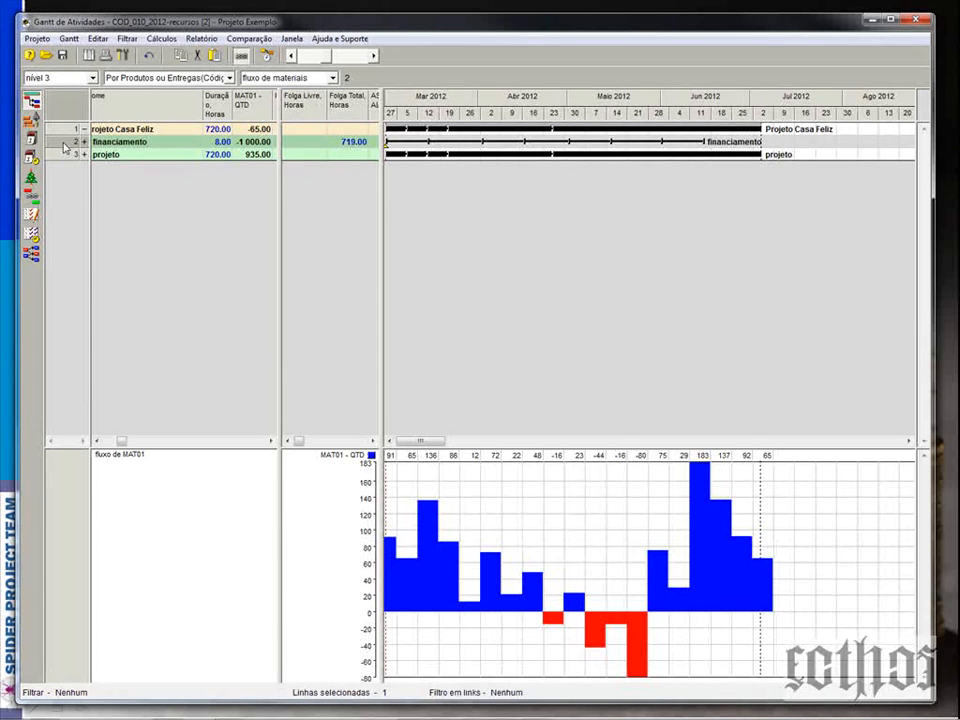
pyautogui.click(174, 141)
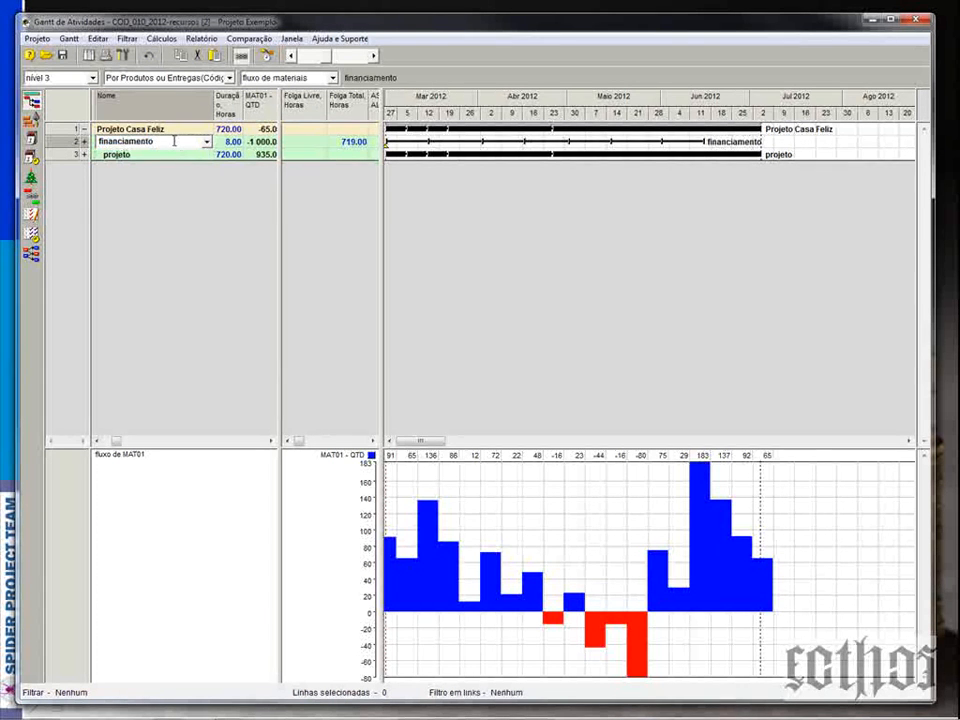
pyautogui.write('e comptas')
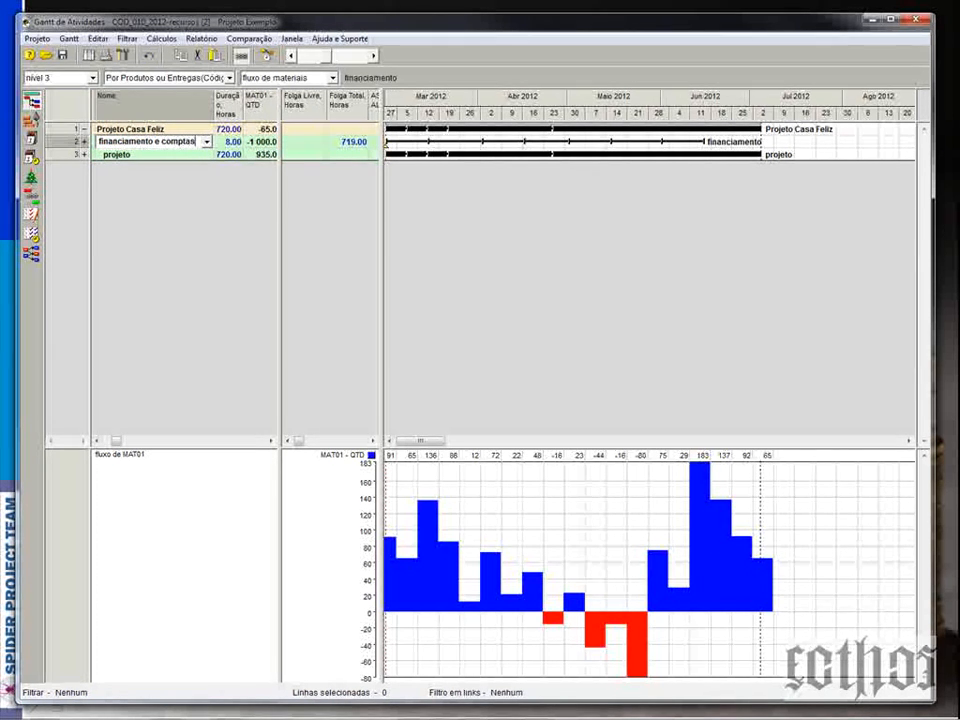
pyautogui.press('BackSpace')
pyautogui.press('BackSpace')
pyautogui.press('Return')
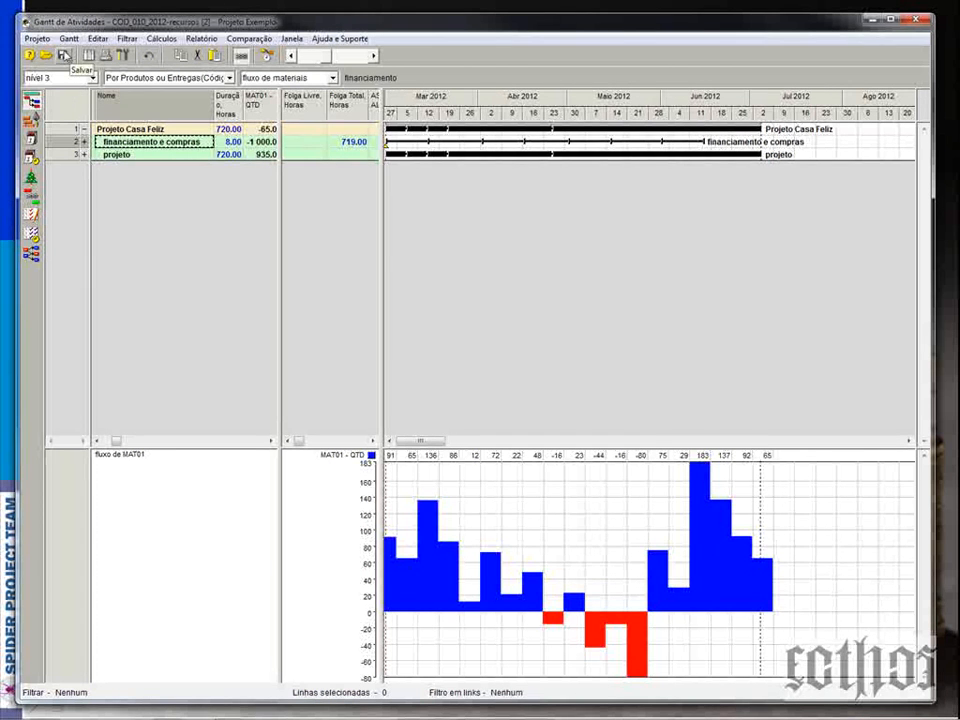
# Step: Save the current Gantt configuration "fluxo de materiais"
pyautogui.click(70, 40)
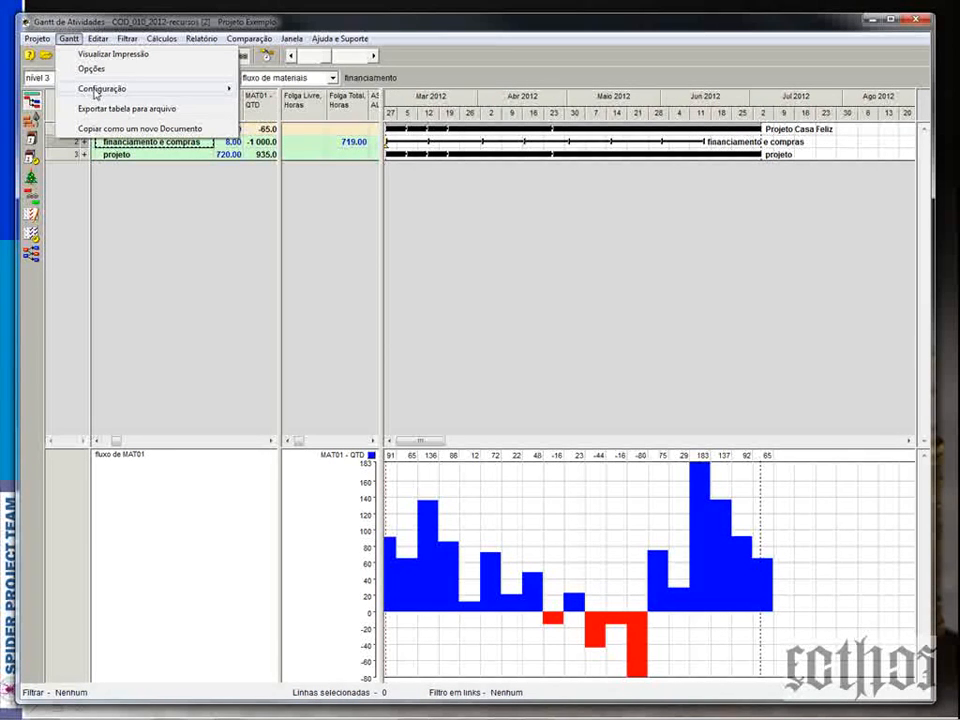
pyautogui.moveTo(96, 90)
pyautogui.click(309, 118)
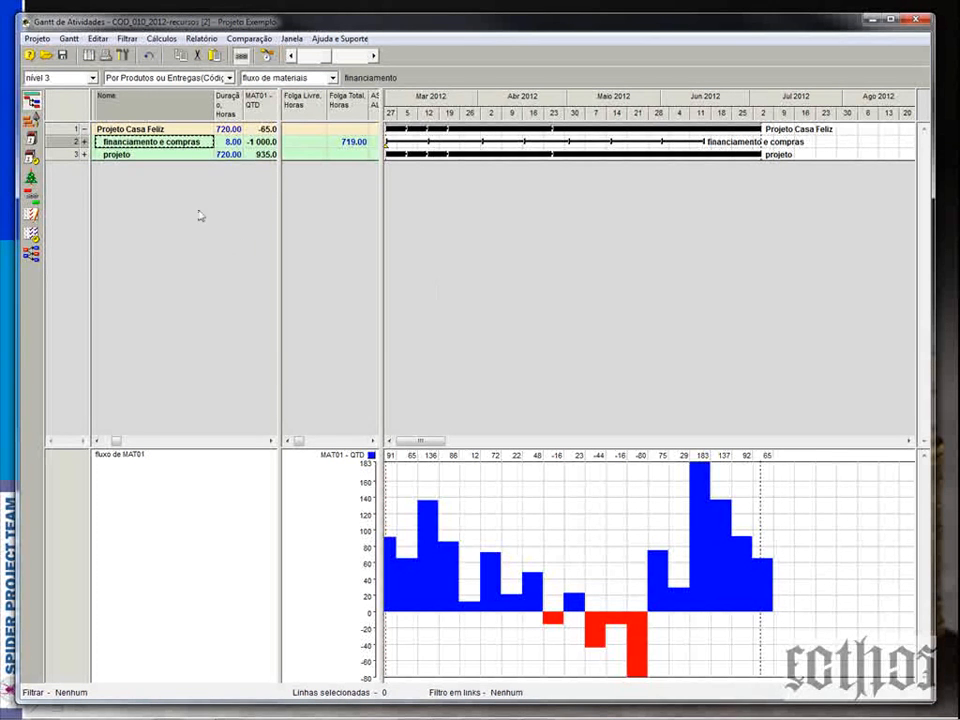
# Step: Expand the "financiamento e compras" phase and delete its eight "compra de MAT01" and "compra de MAT01-2" activities
pyautogui.click(84, 142)
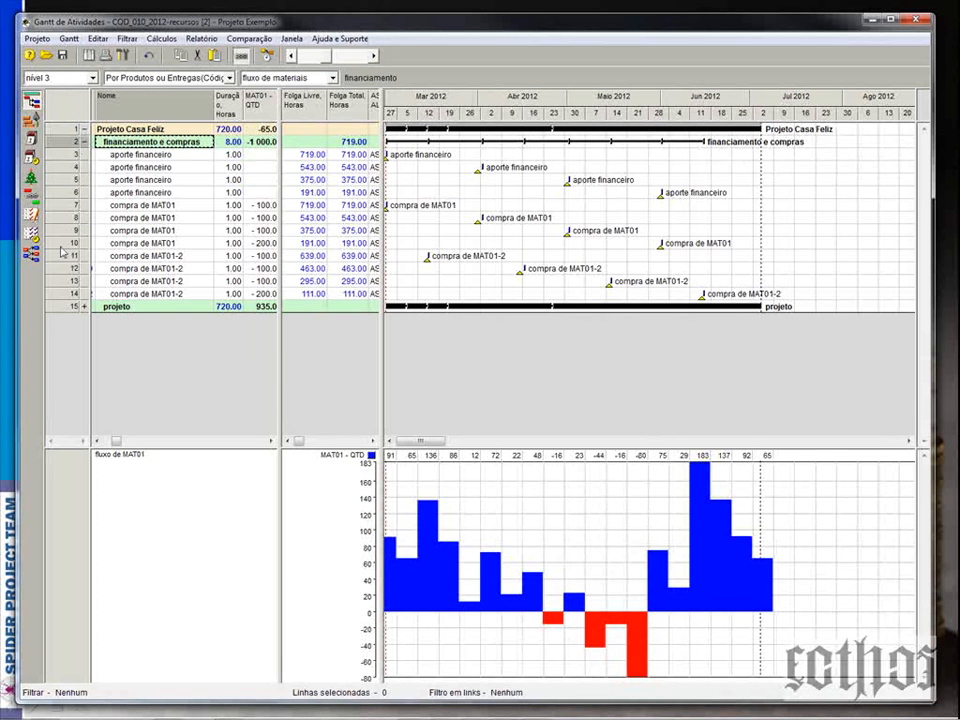
pyautogui.click(52, 205)
pyautogui.keyDown('shift'); pyautogui.click(74, 297); pyautogui.keyUp('shift')
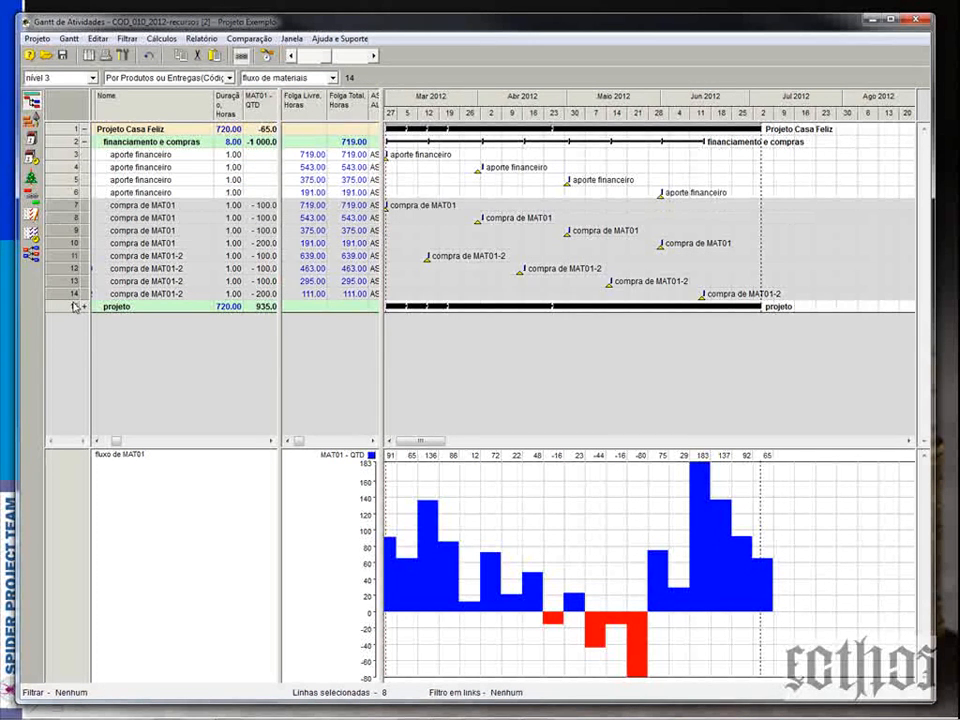
pyautogui.press('Delete')
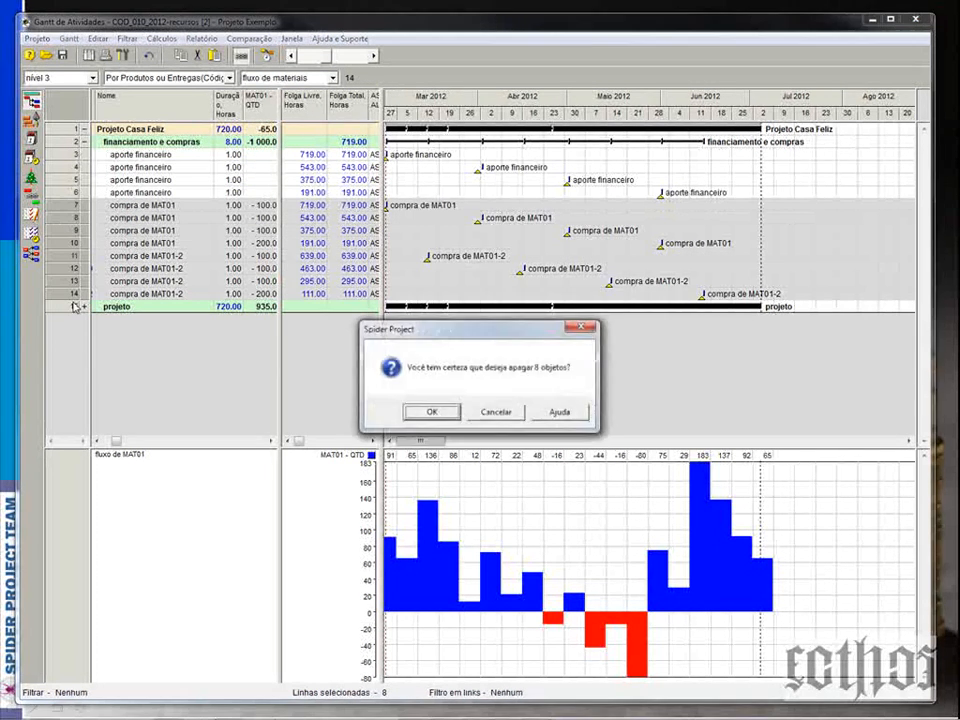
pyautogui.click(423, 409)
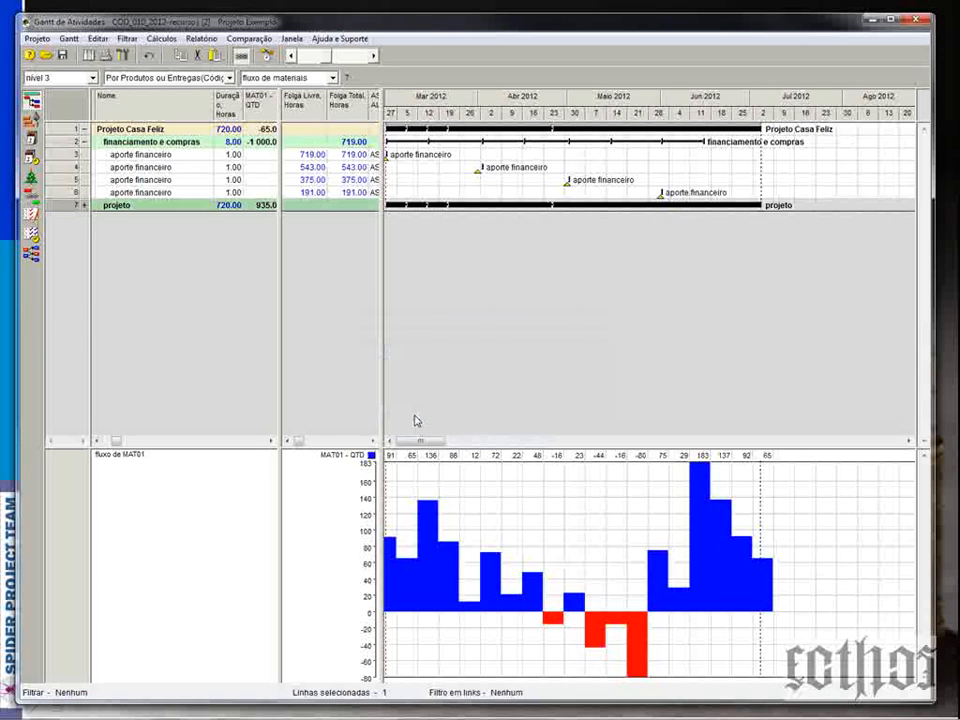
# Step: Delete the whole "financiamento e compras" phase and recalculate the schedule in the Adiantado direction
pyautogui.click(64, 145)
pyautogui.press('Delete')
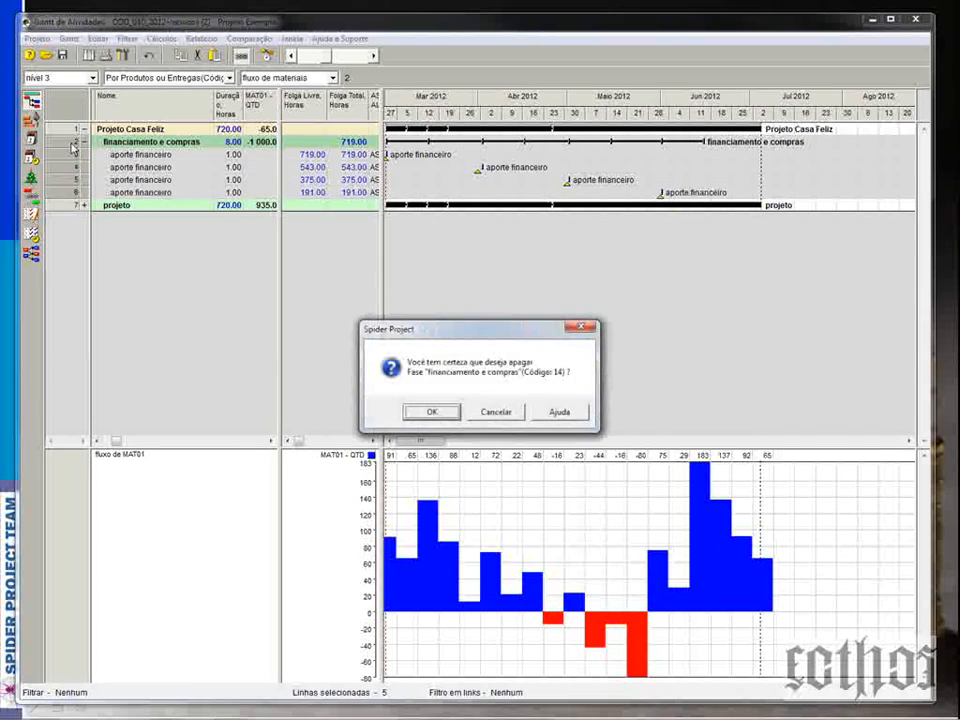
pyautogui.press('Return')
pyautogui.click(268, 56)
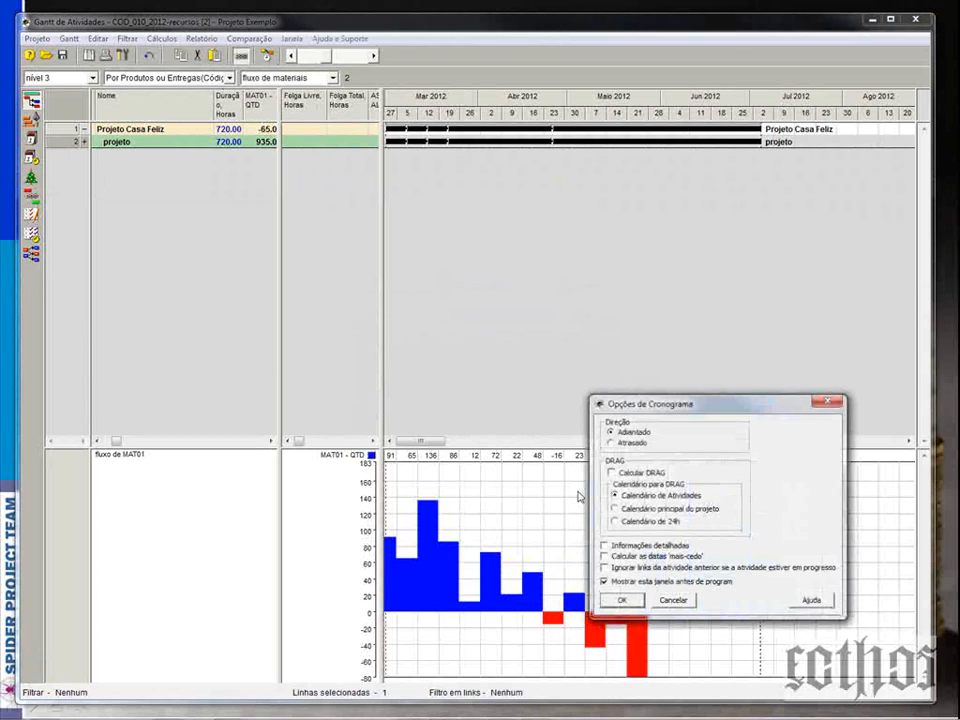
pyautogui.click(621, 600)
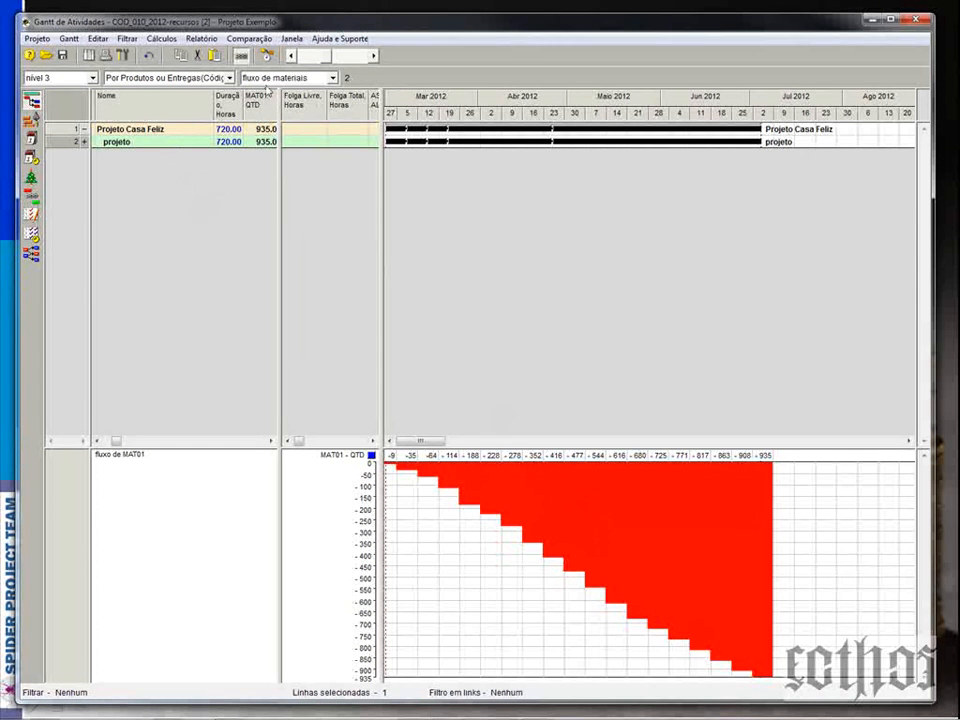
# Step: Show the "200 - fluxo de caixa $$$" configuration with the timeline fitted to the whole project to examine its cost diagram
pyautogui.click(288, 78)
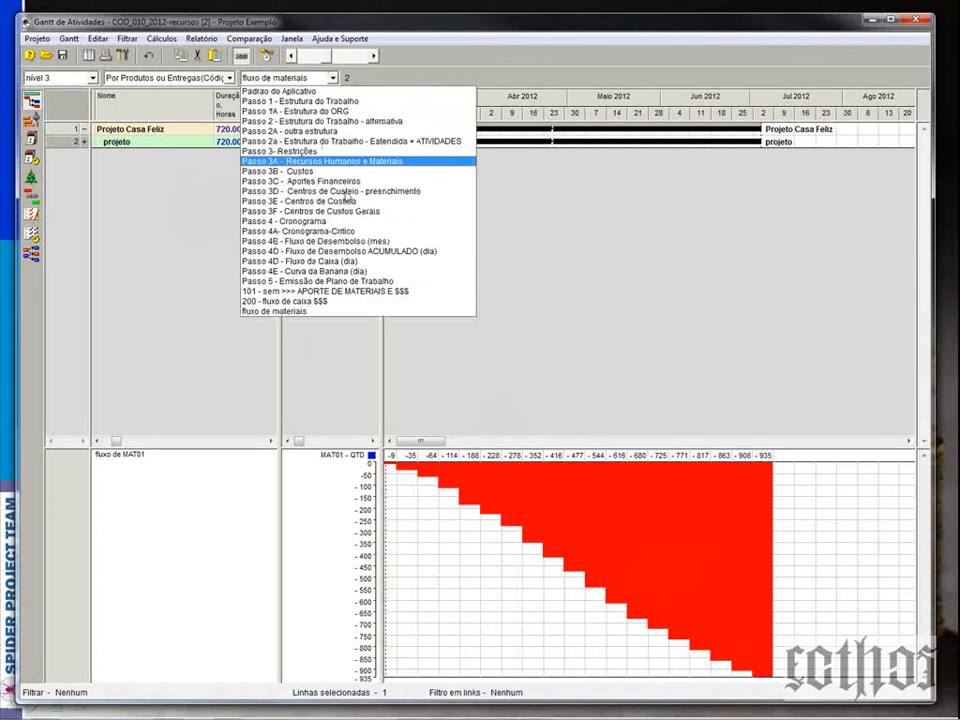
pyautogui.click(369, 301)
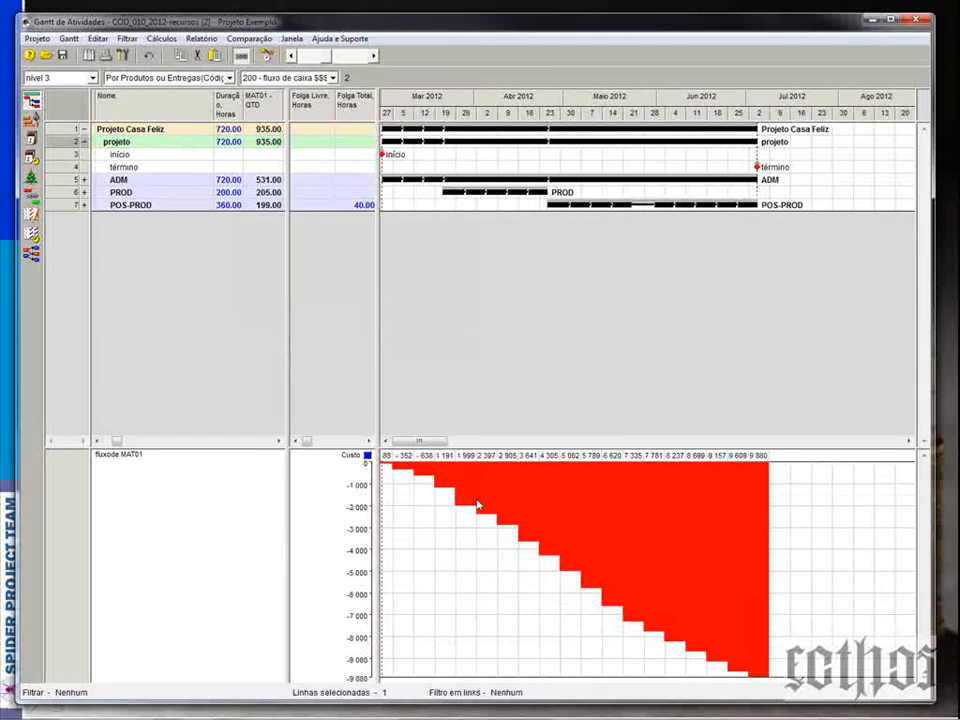
pyautogui.rightClick(588, 96)
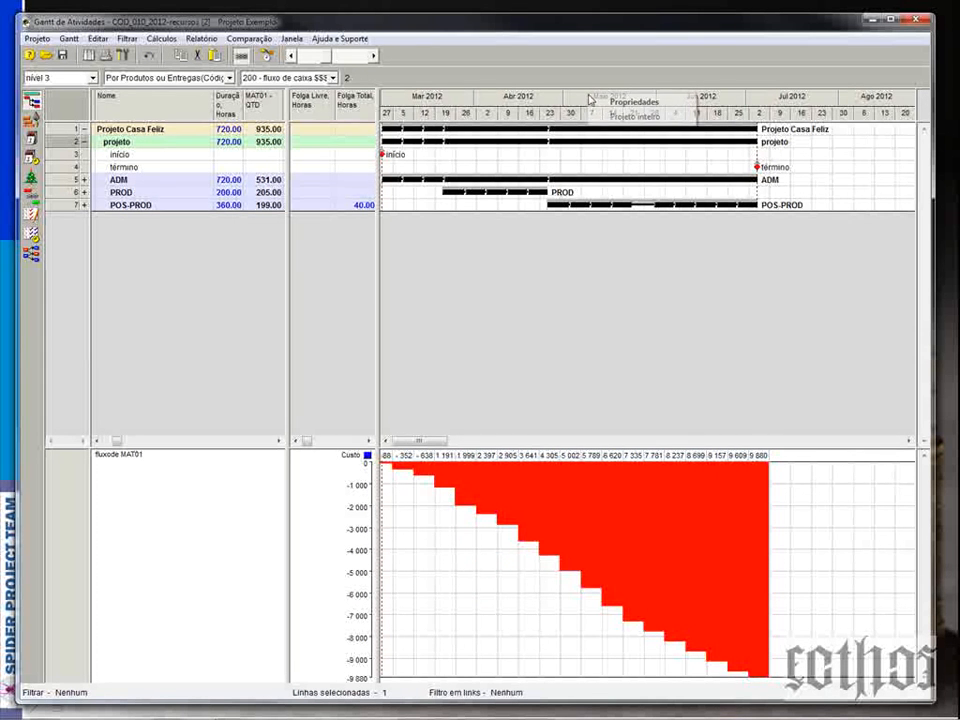
pyautogui.click(612, 119)
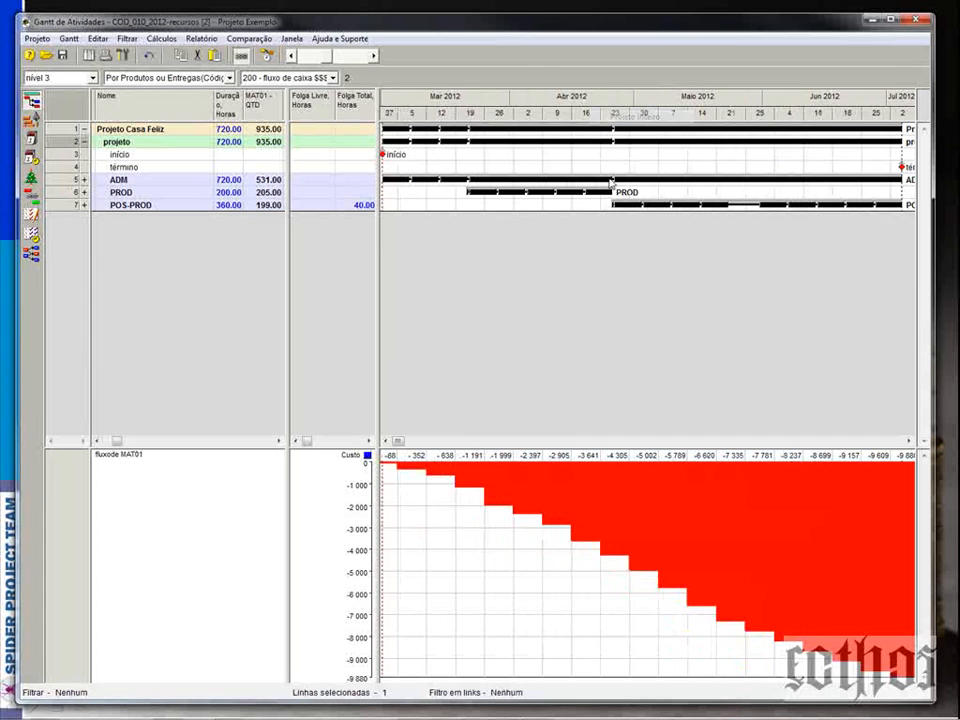
# Step: Return to the "fluxo de materiais" configuration and minimise the project window to reveal the presentation
pyautogui.click(267, 78)
pyautogui.click(274, 234)
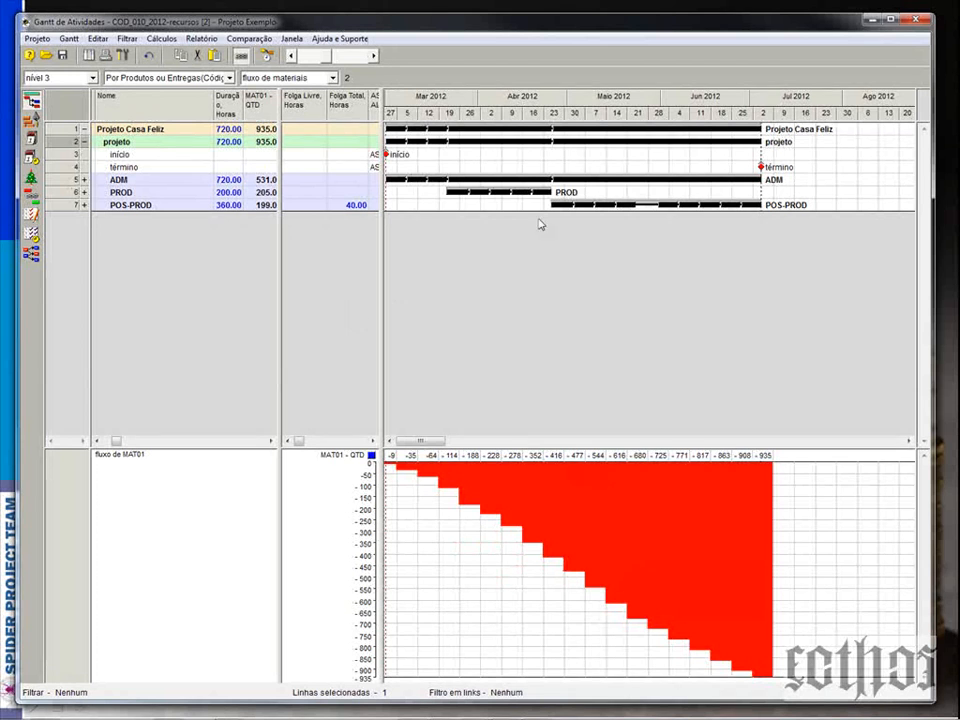
pyautogui.click(871, 20)
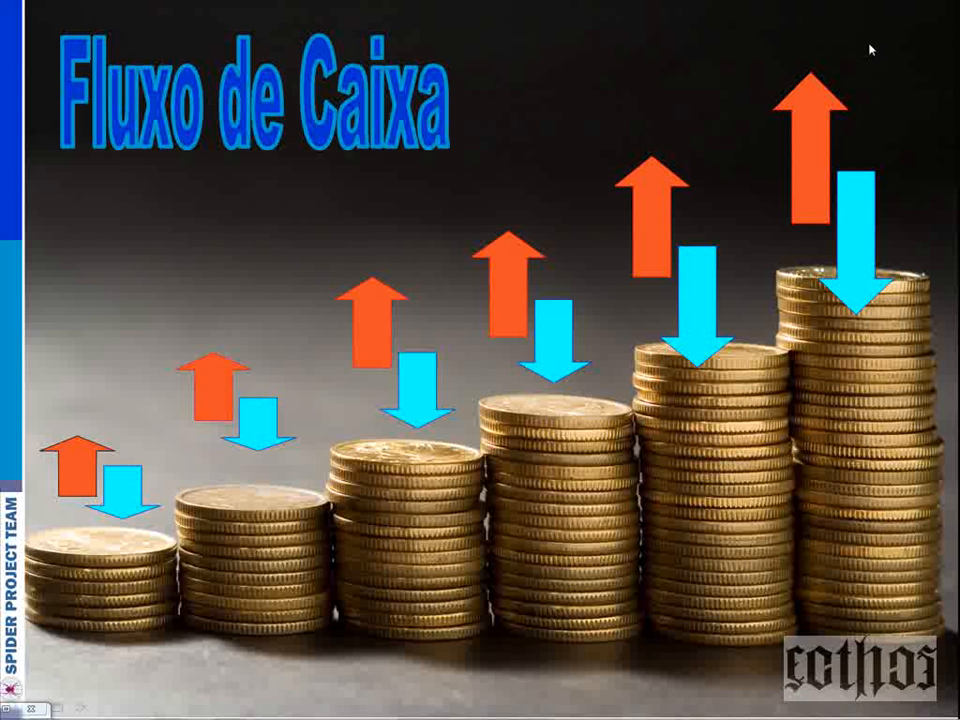
pyautogui.click(870, 48)
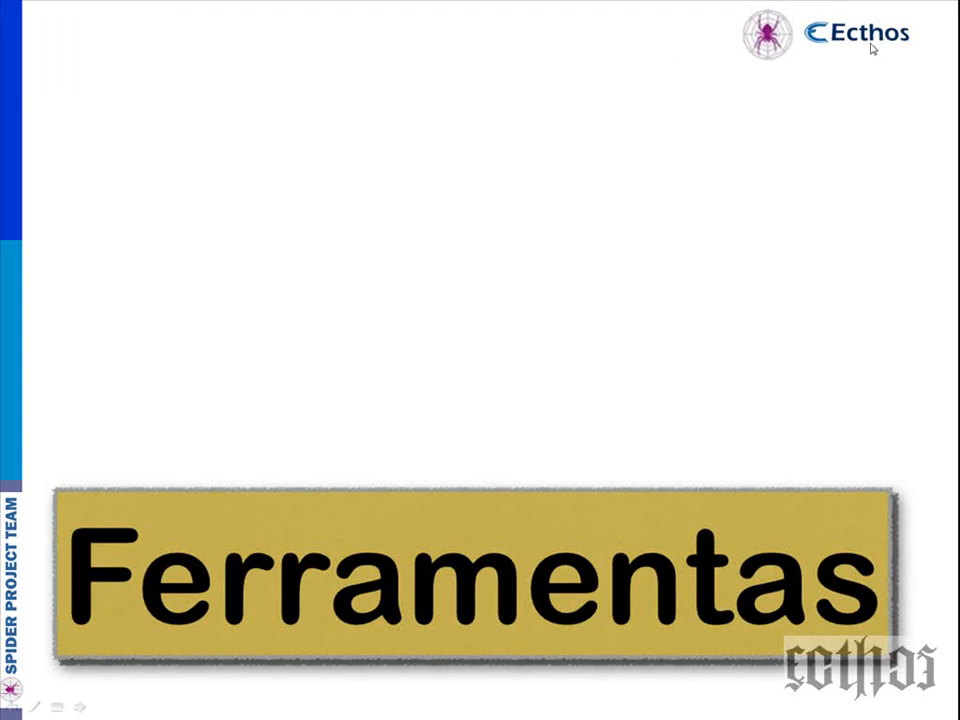
pyautogui.click(873, 48)
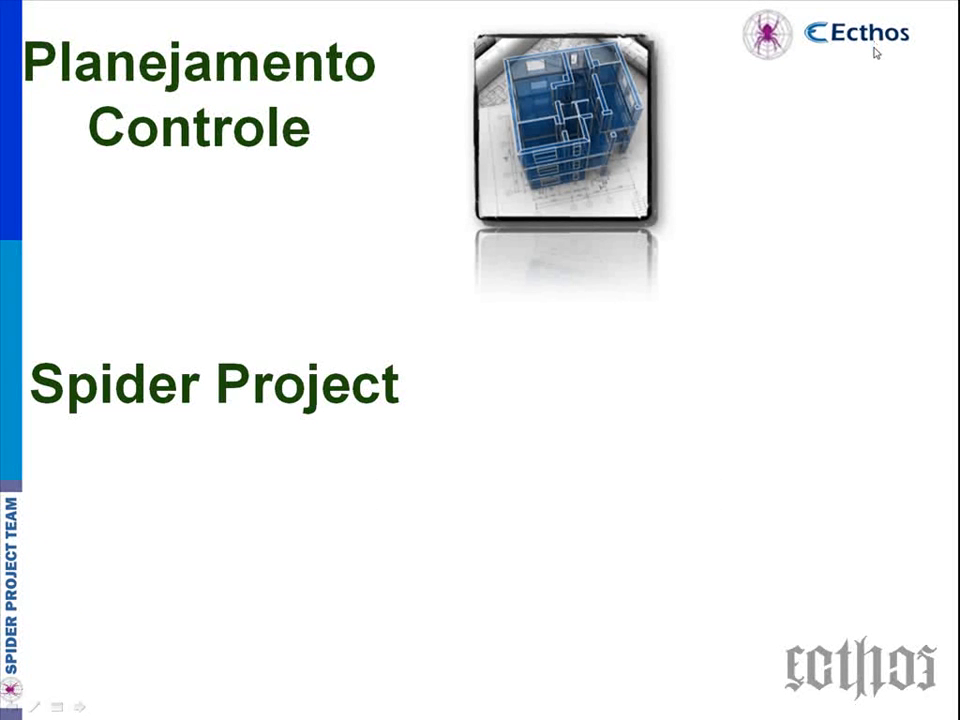
pyautogui.click(876, 50)
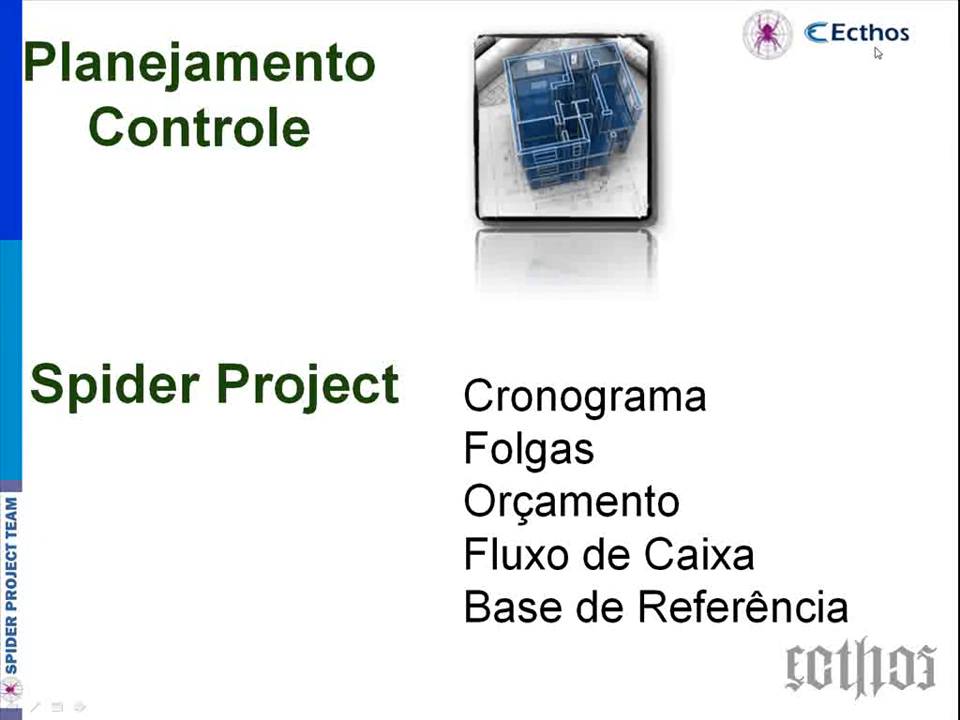